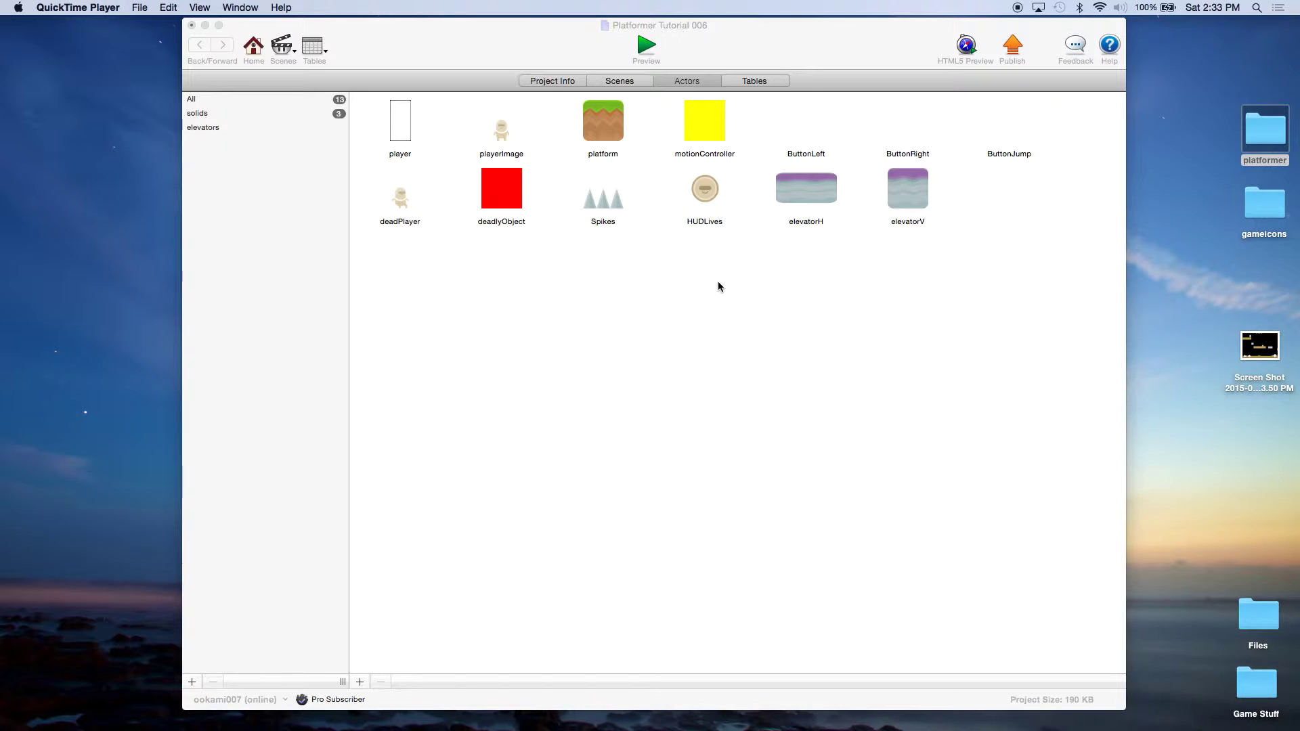
Save the project under the new name Platformer Tutorial 007 in the Projects folder
left_click(503, 36)
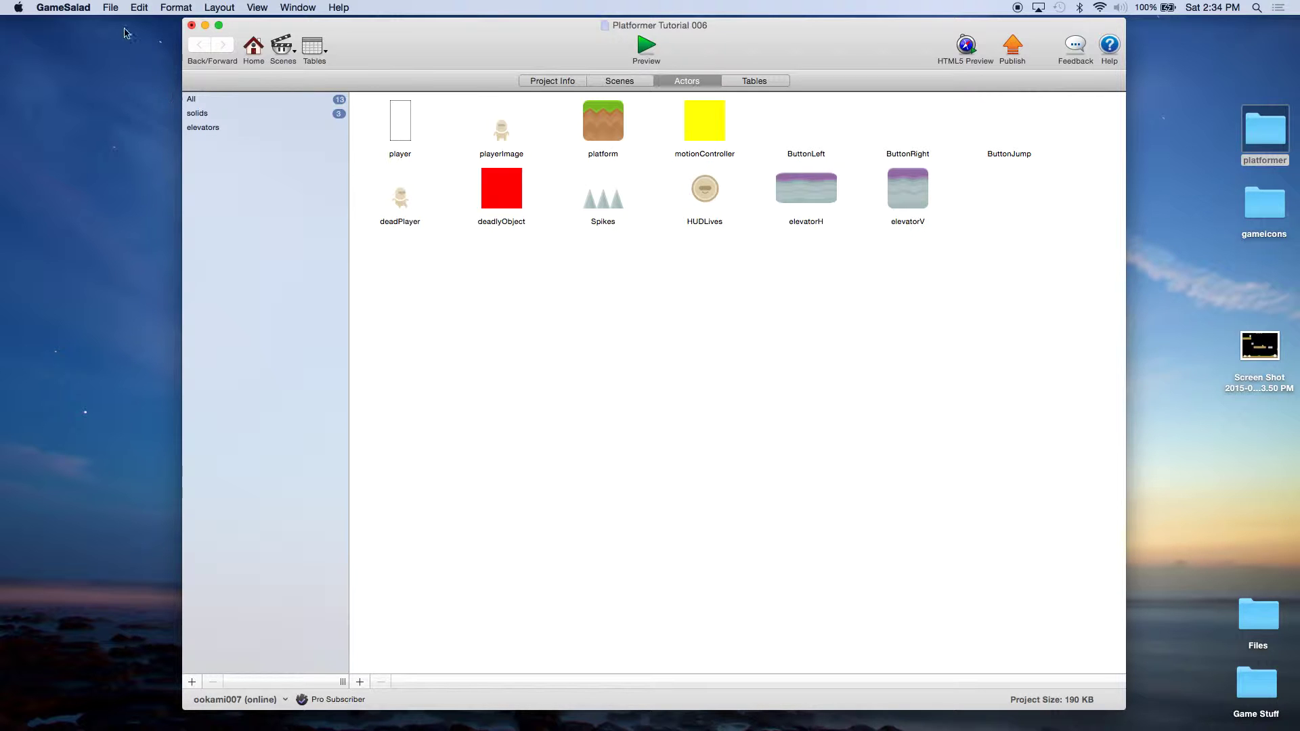
left_click(110, 8)
left_click(134, 96)
left_click(711, 91)
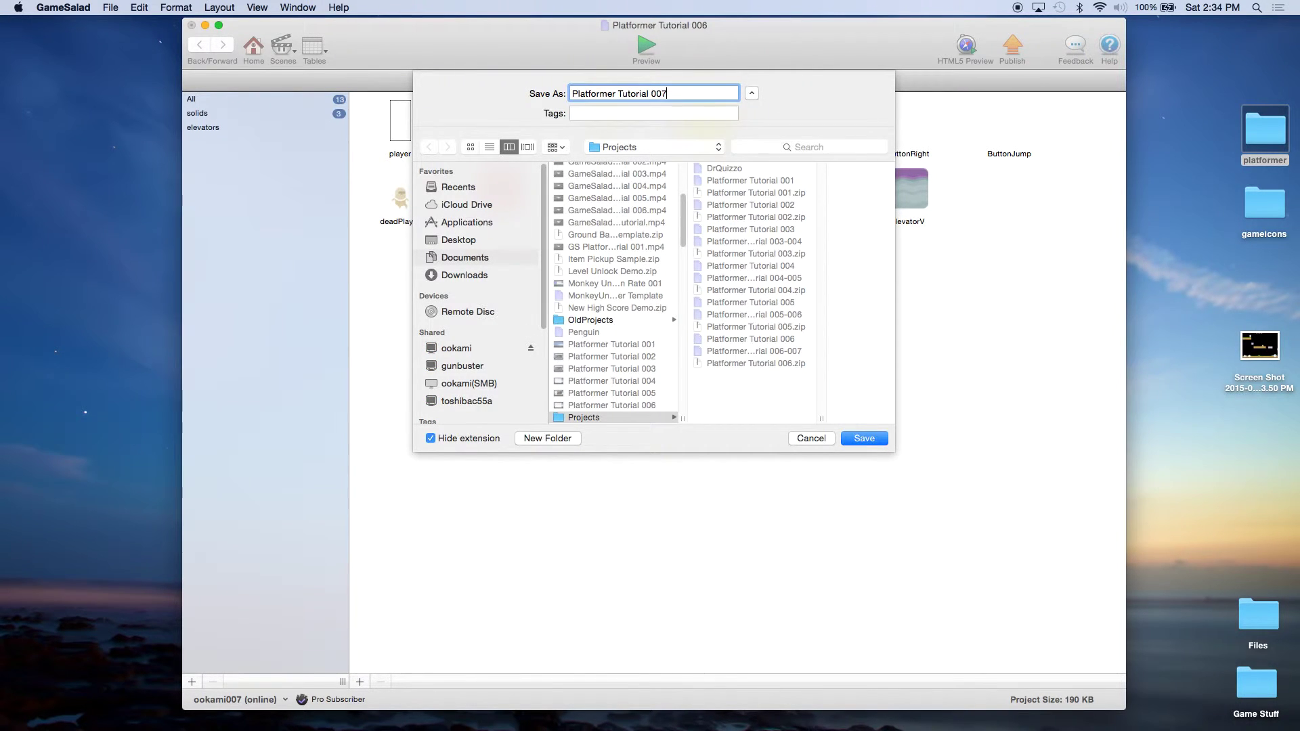
key("Return")
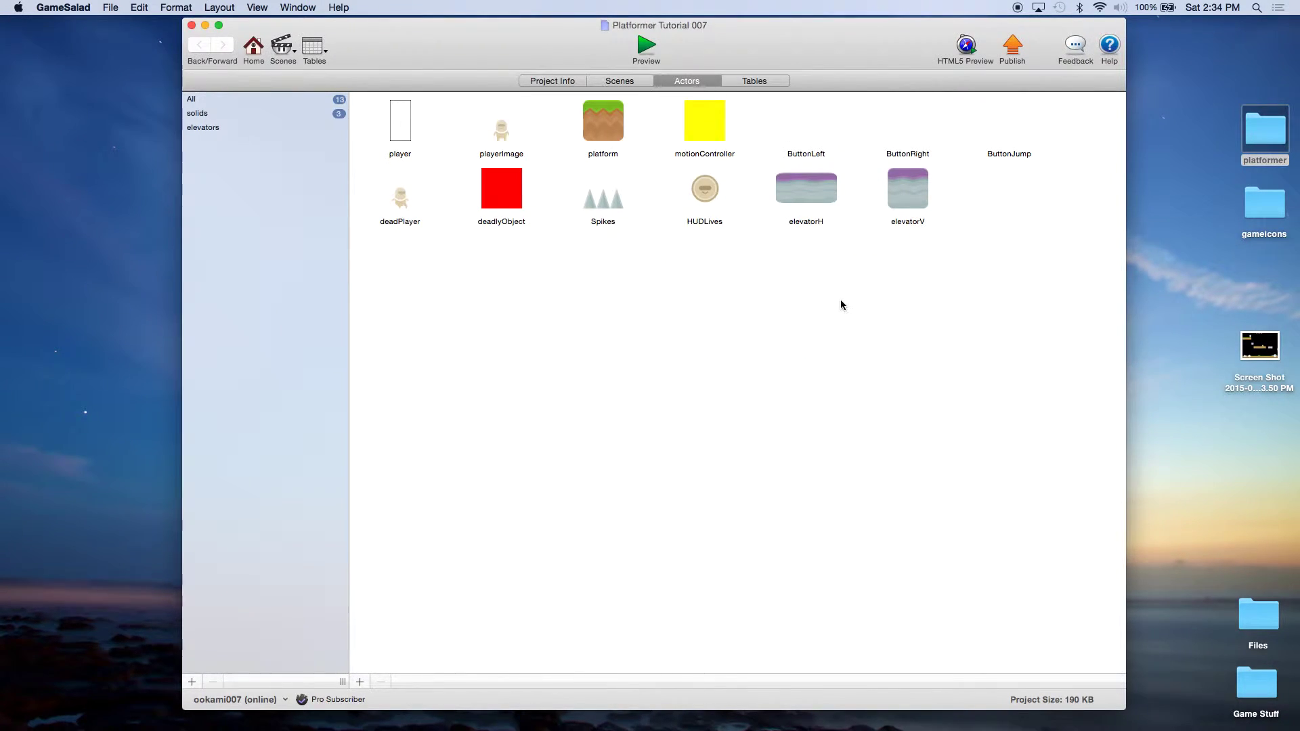
Add a new actor named Enemy1 and open it for editing
left_click(360, 682)
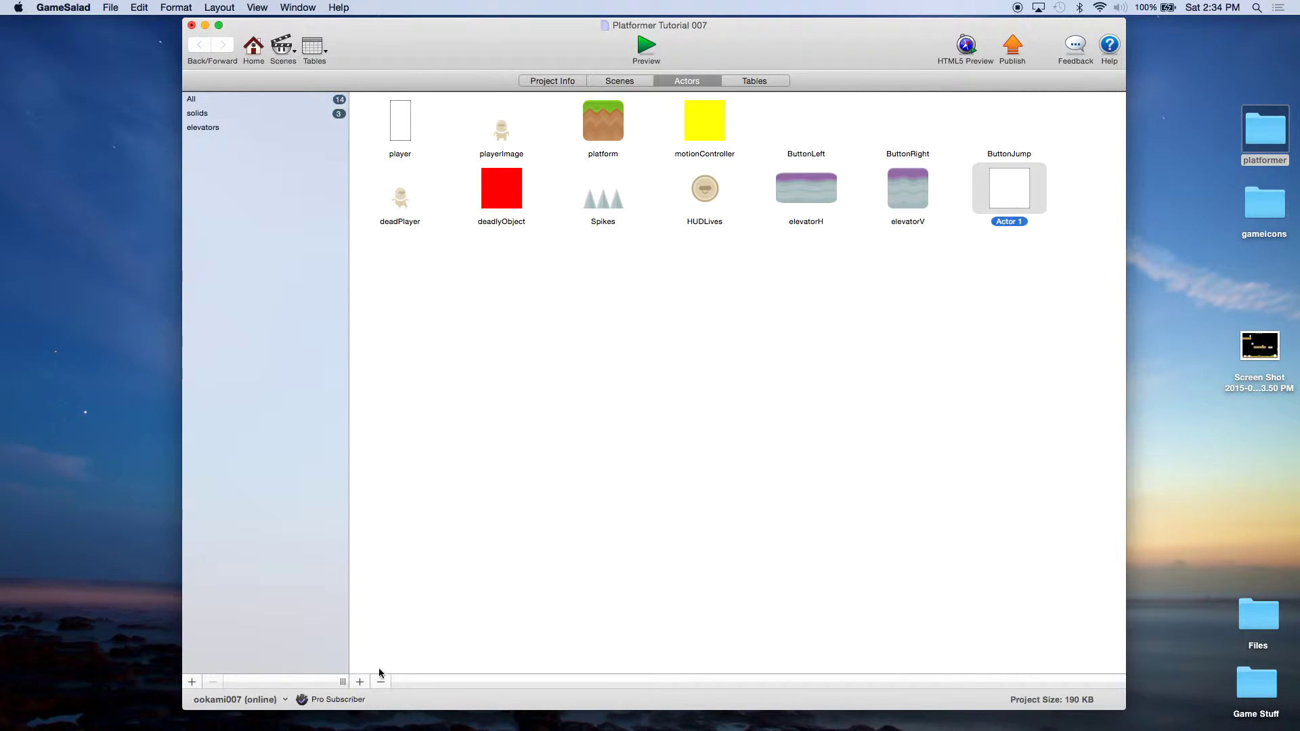
left_click(1007, 221)
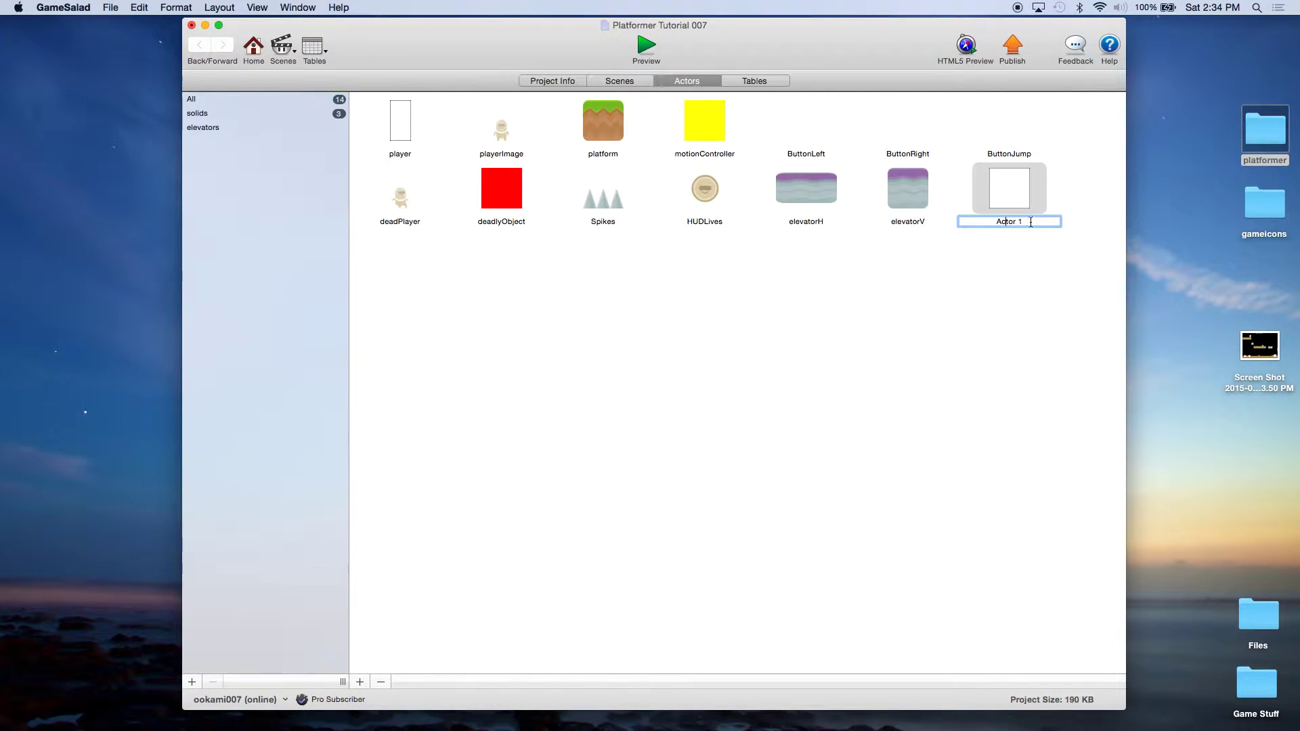
left_click_drag(1031, 222, 982, 222)
type("Enemy1")
key("Return")
left_click(1035, 288)
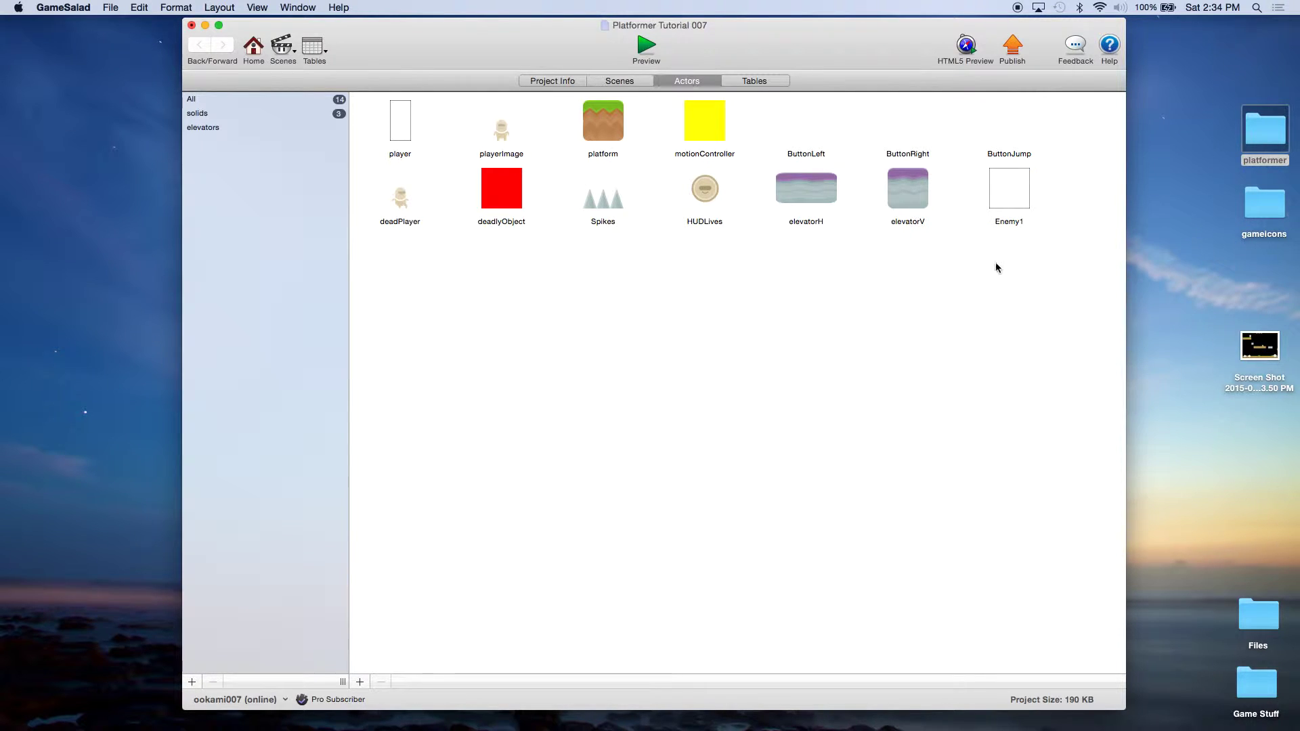
double_click(1010, 197)
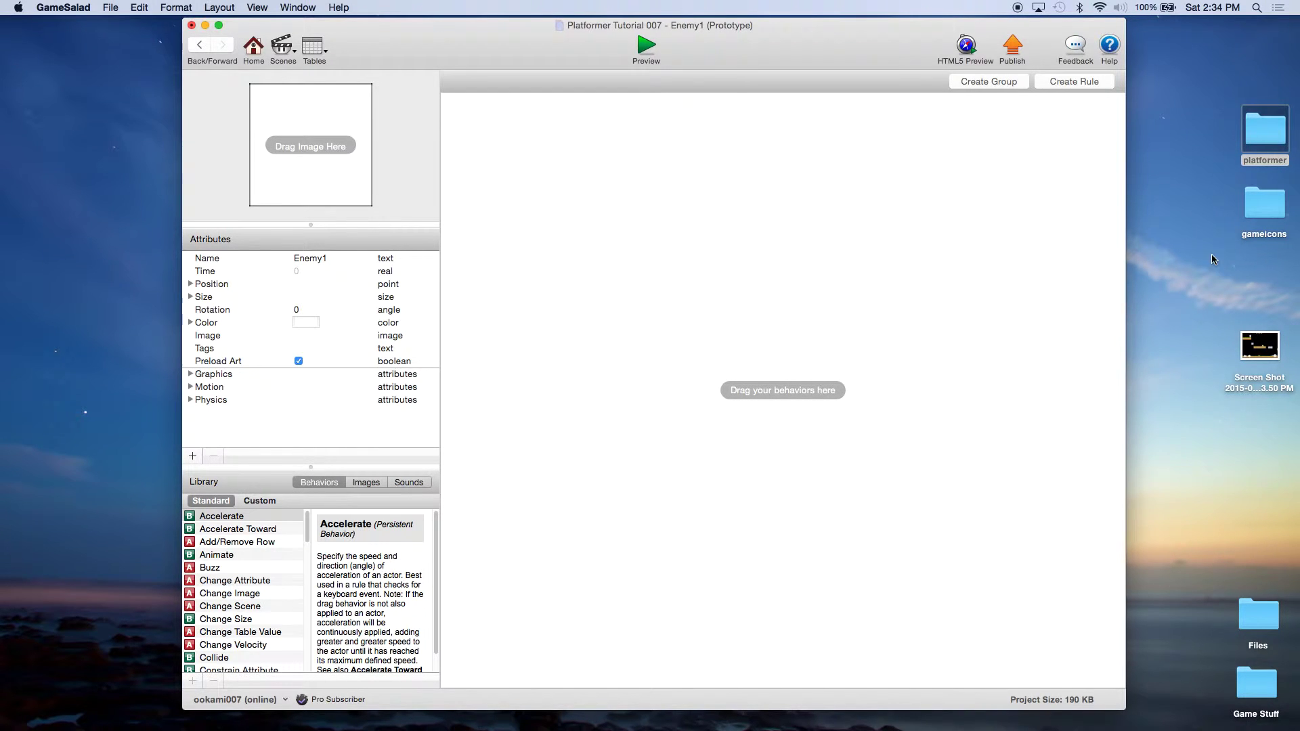
Open the platformer folder in Finder and select snail.png inside the Enemies folder under PNG
double_click(1281, 139)
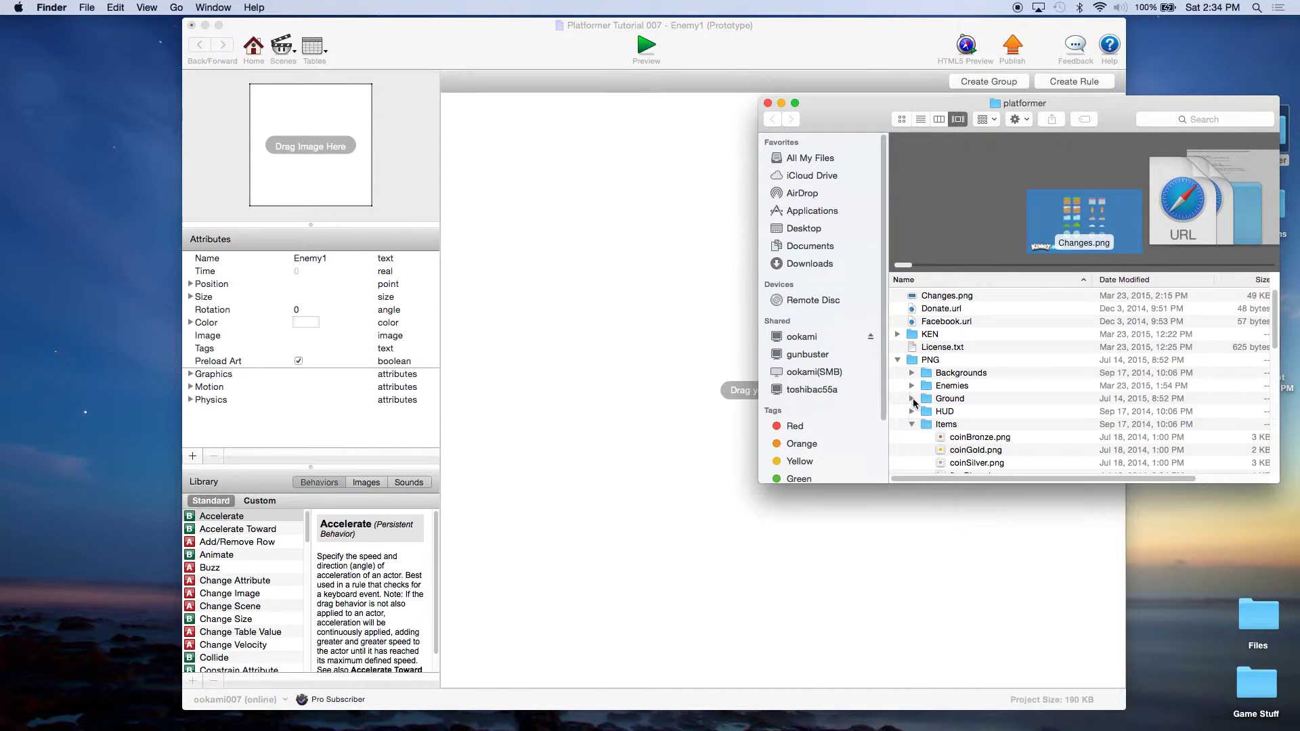
left_click(912, 425)
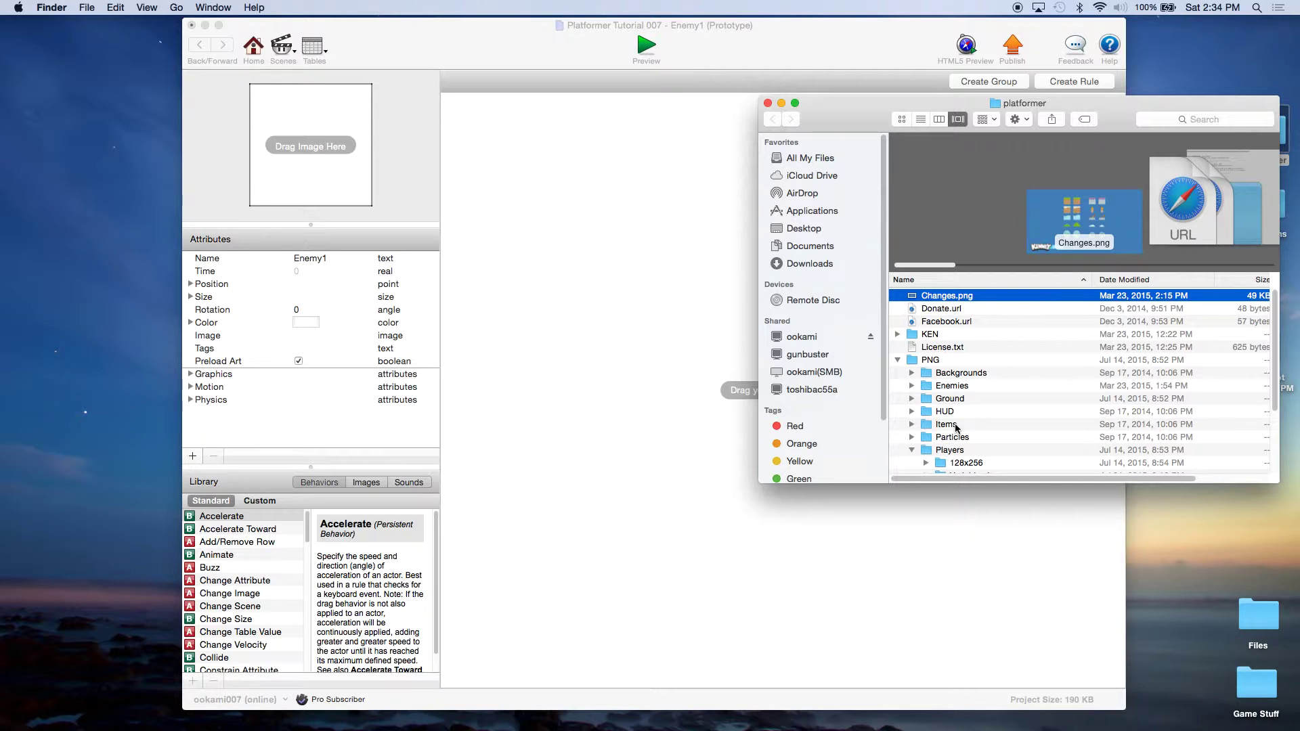
scroll(957, 428, "down", 2)
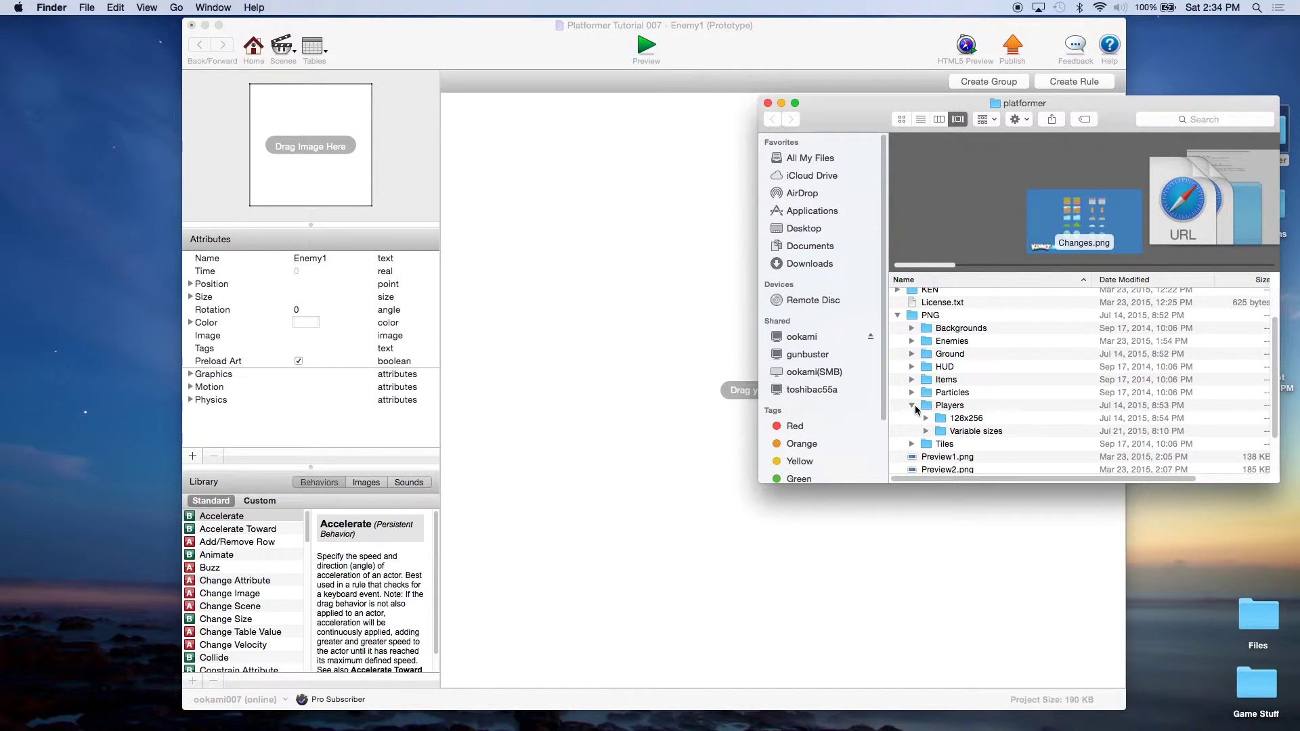
left_click(911, 341)
scroll(974, 393, "down", 10)
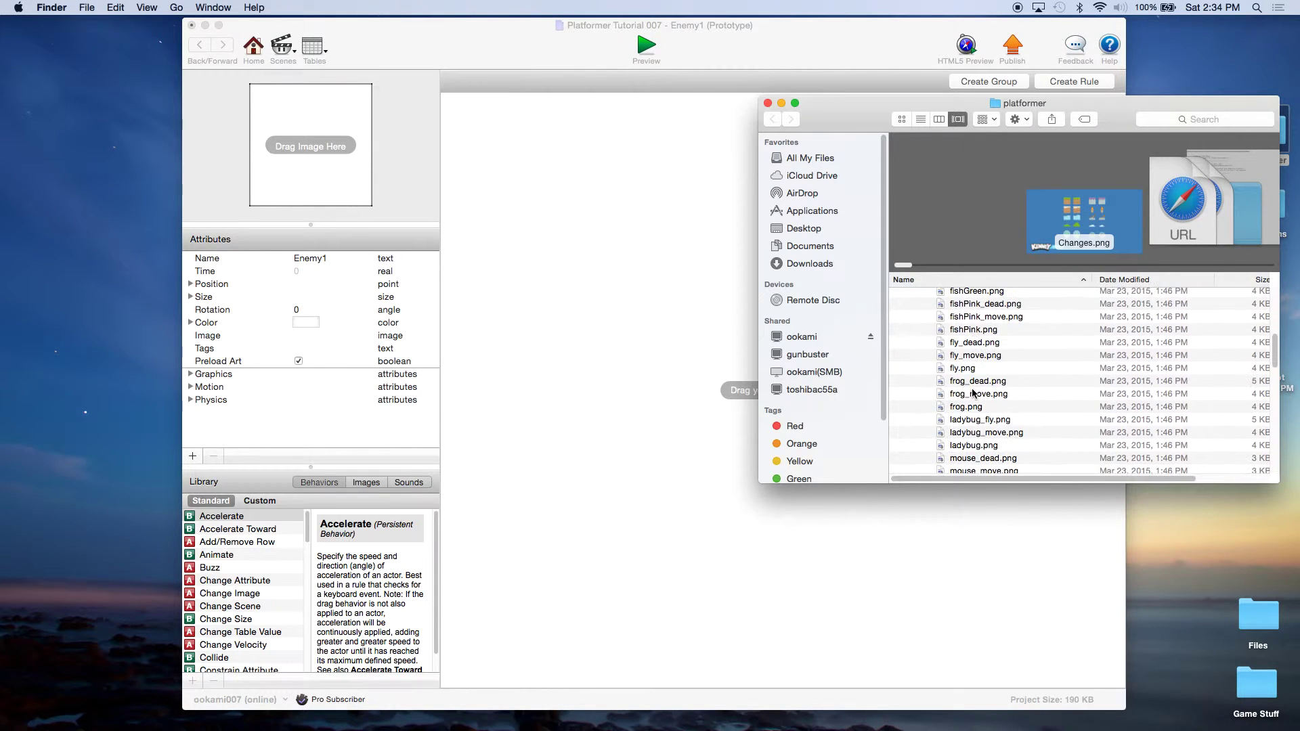
scroll(973, 393, "down", 5)
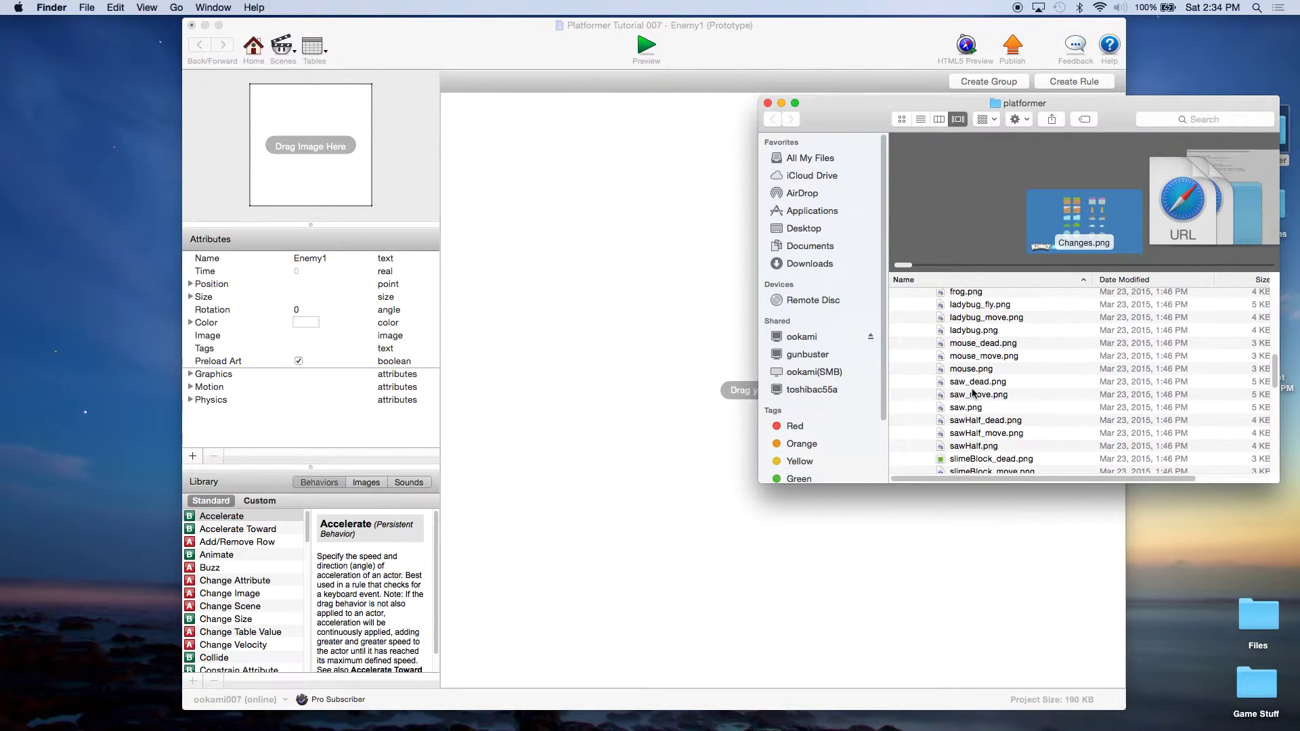
scroll(973, 393, "down", 10)
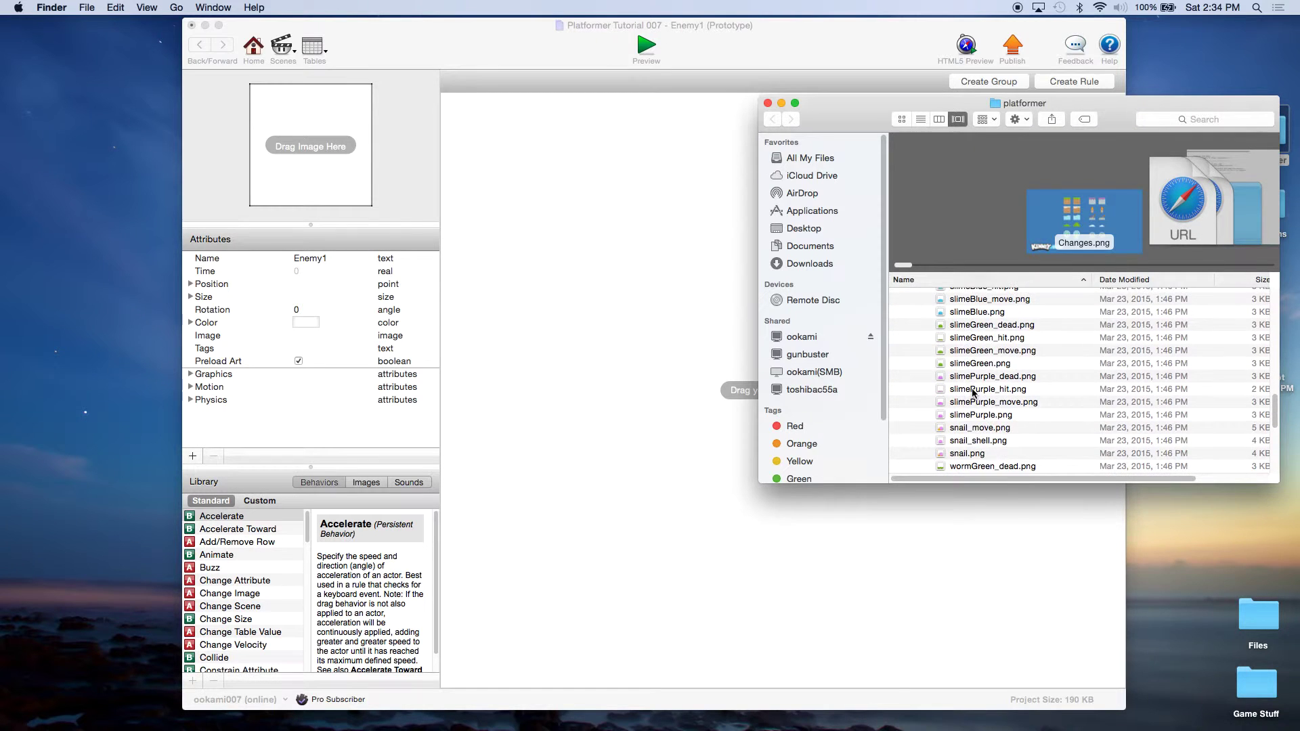
left_click(960, 340)
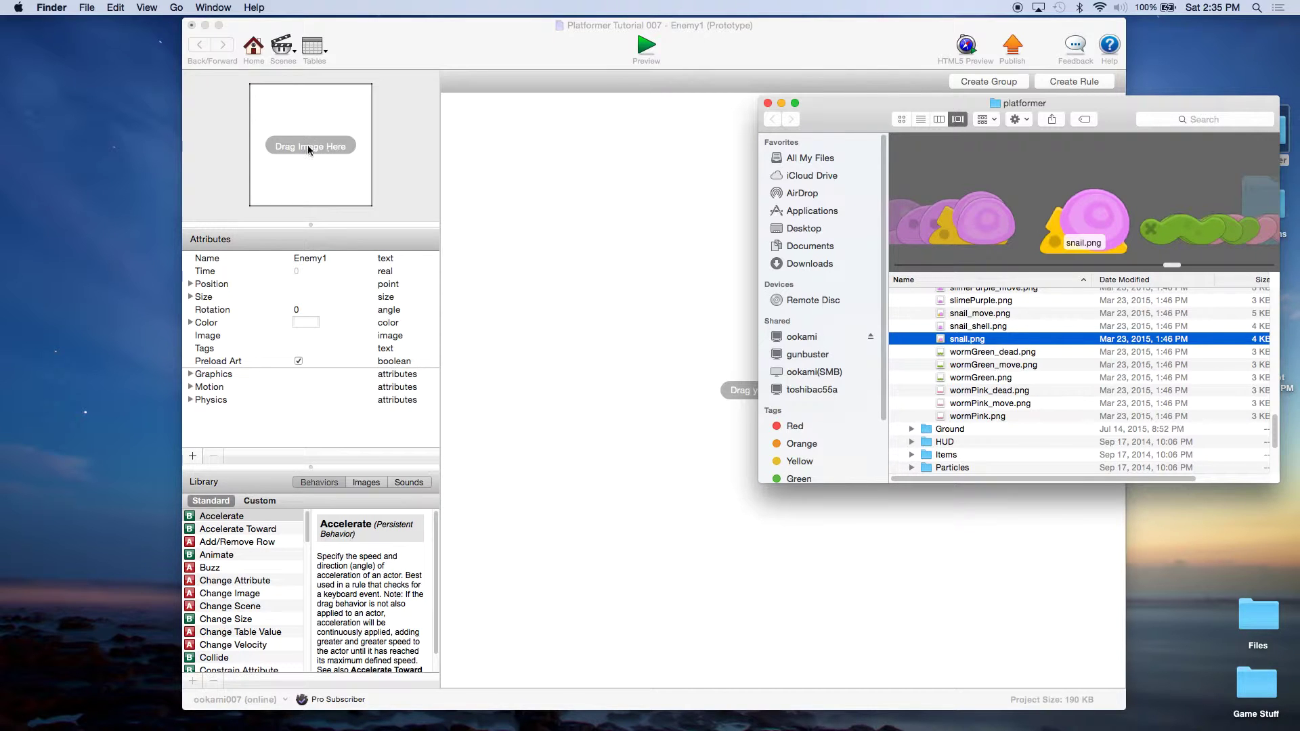
Try to import snail.png into the project's image library, and decline to send the error report
left_click(381, 481)
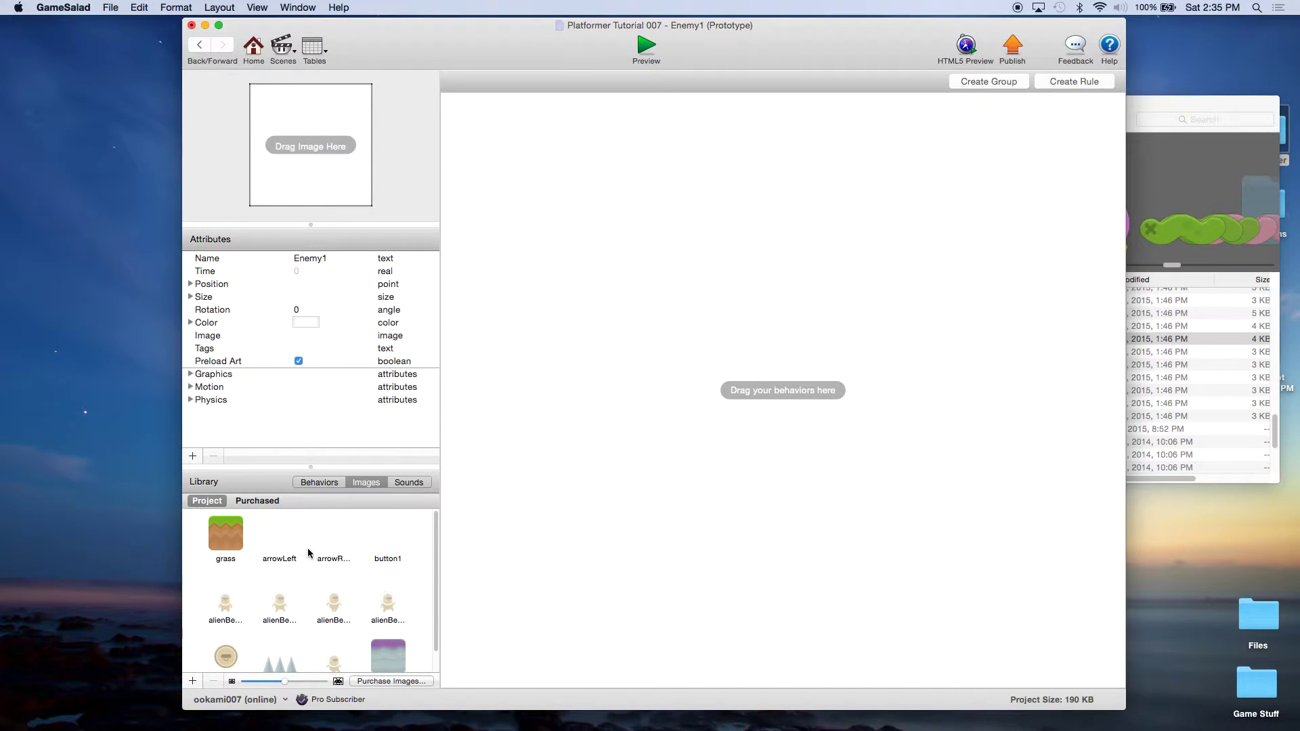
left_click(1169, 108)
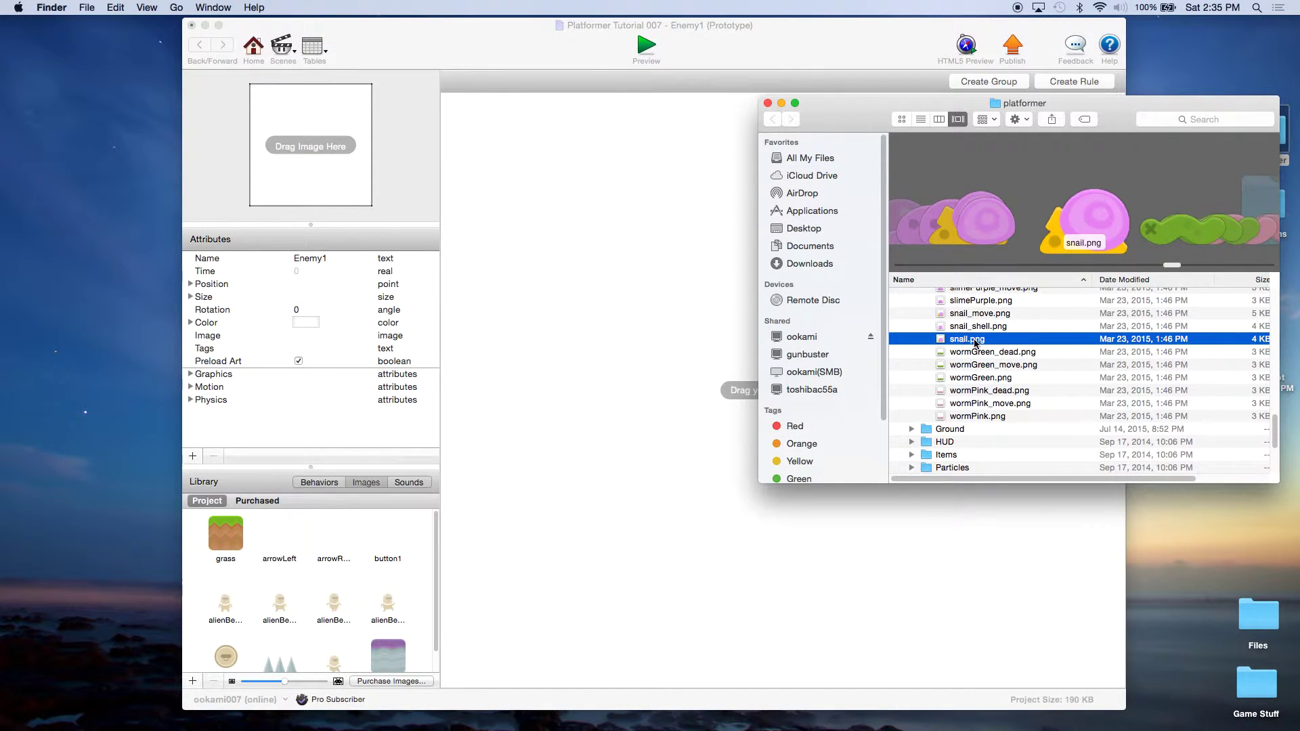
left_click_drag(975, 342, 430, 567)
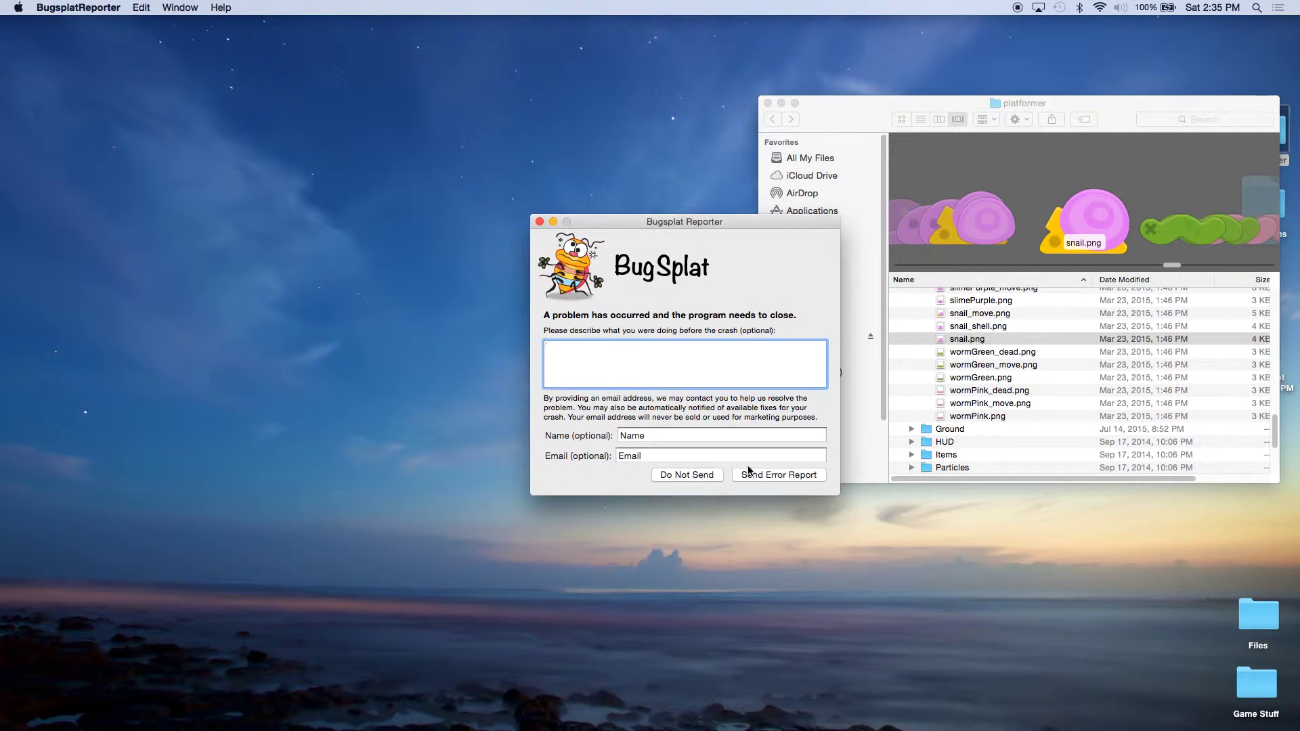
left_click(698, 477)
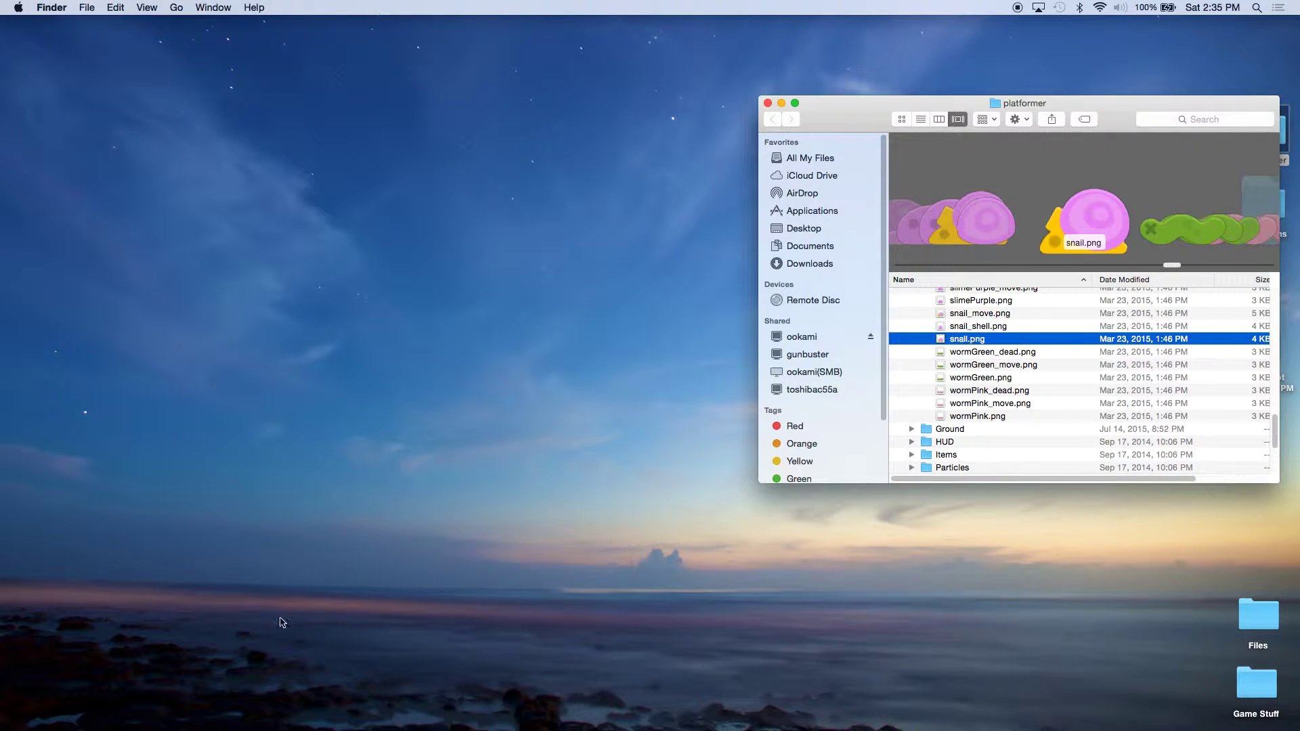
Relaunch GameSalad and open the Platformer Tutorial 007 project from the Projects folder
mouse_move(309, 728)
left_click(275, 716)
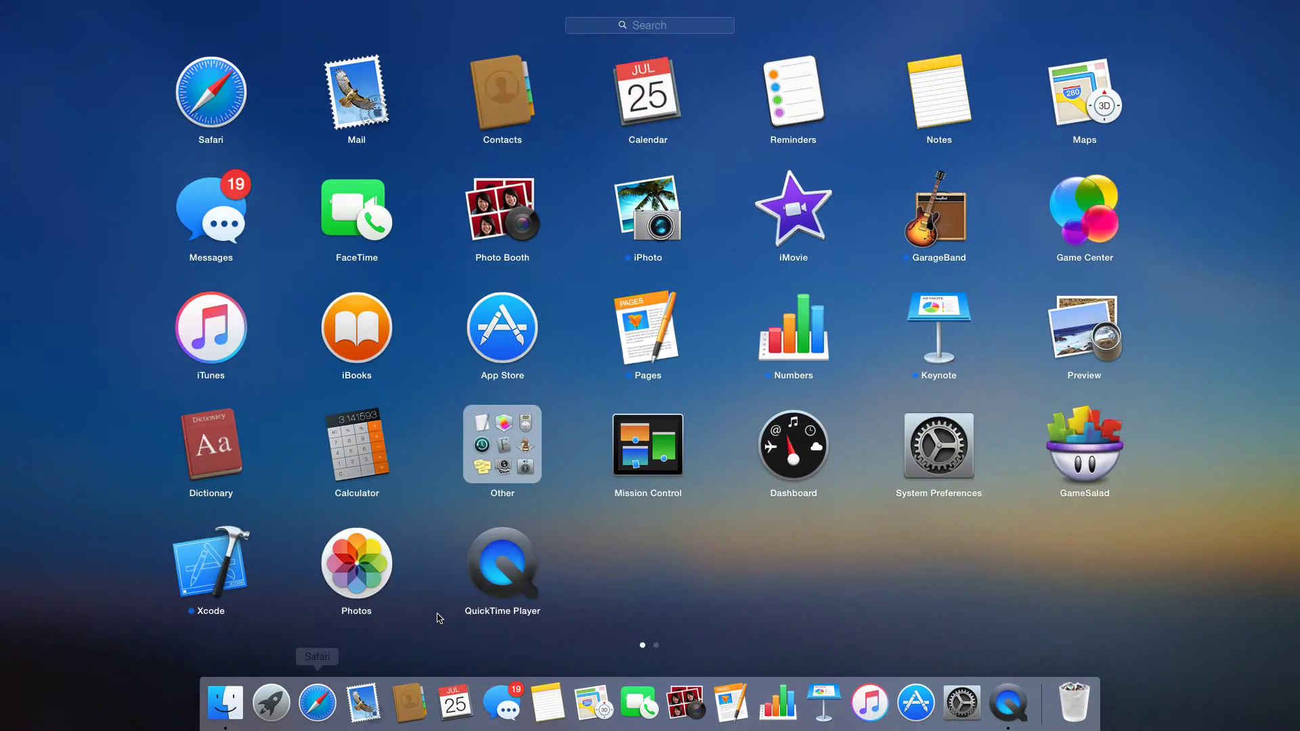
left_click(1114, 449)
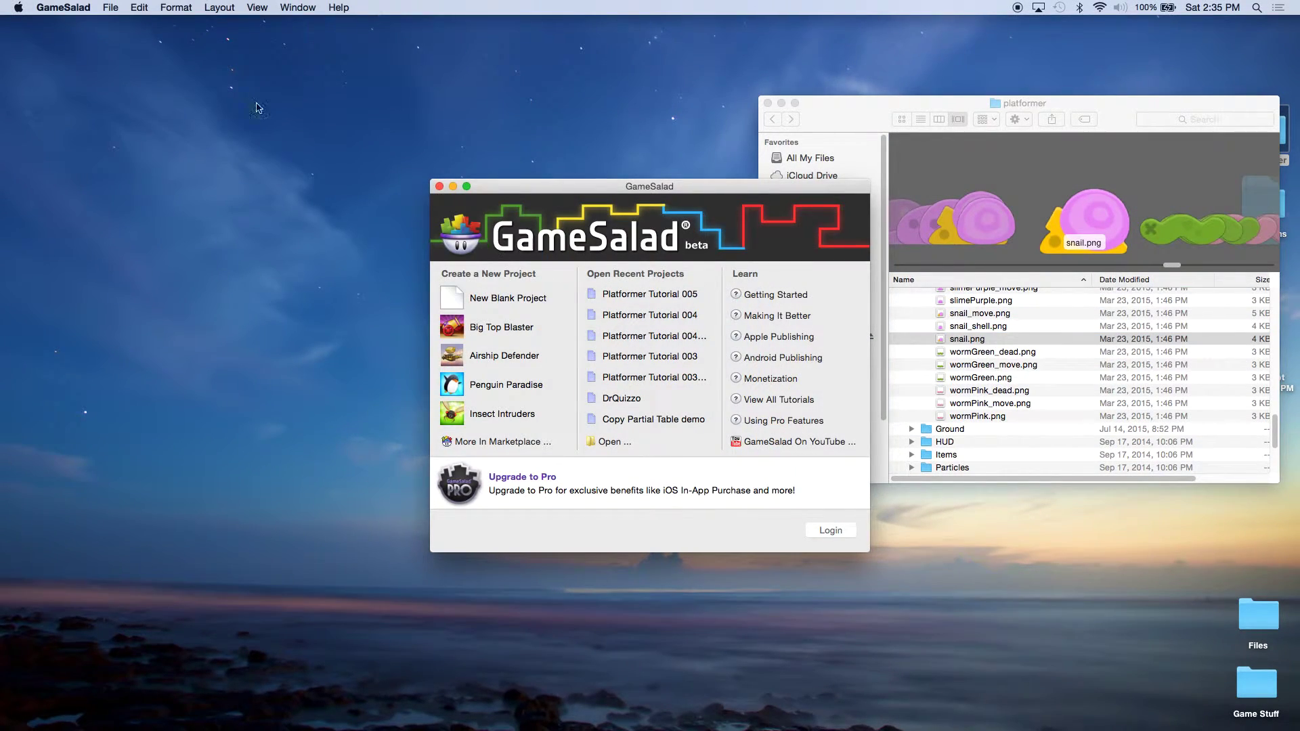
left_click(111, 8)
mouse_move(139, 51)
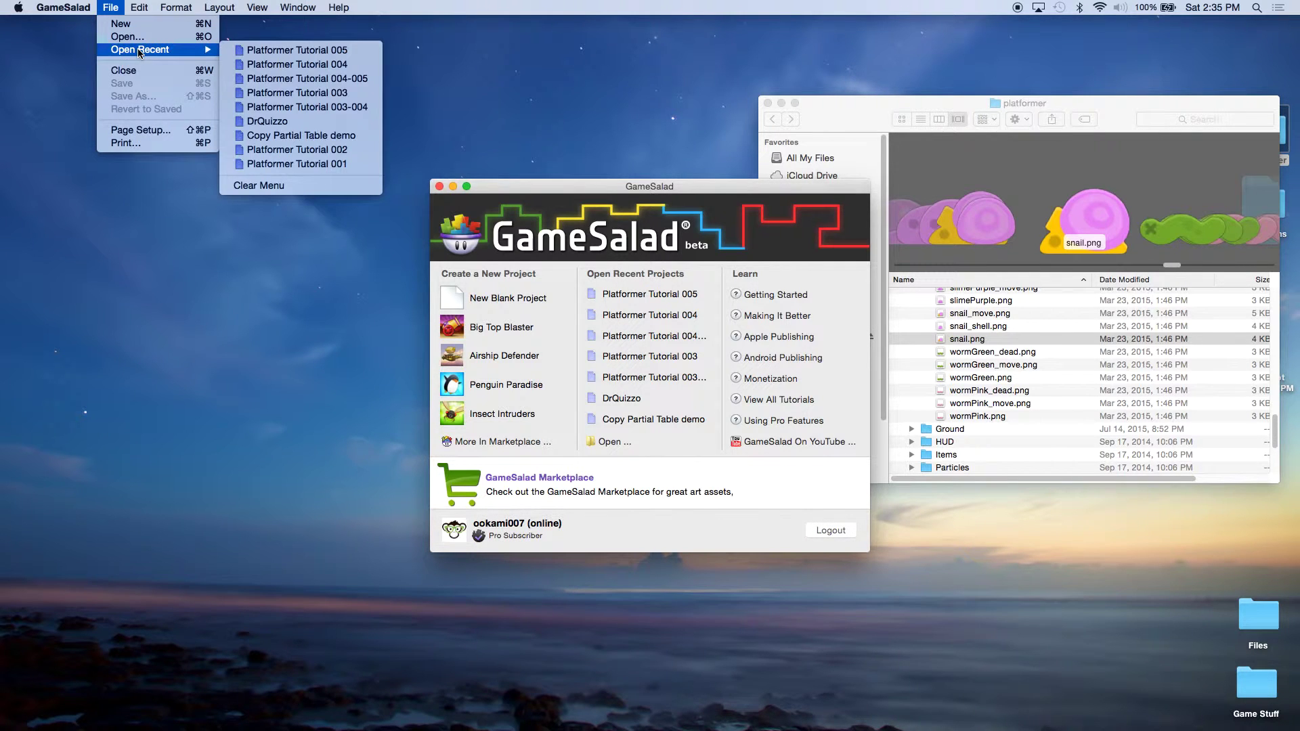
left_click(136, 36)
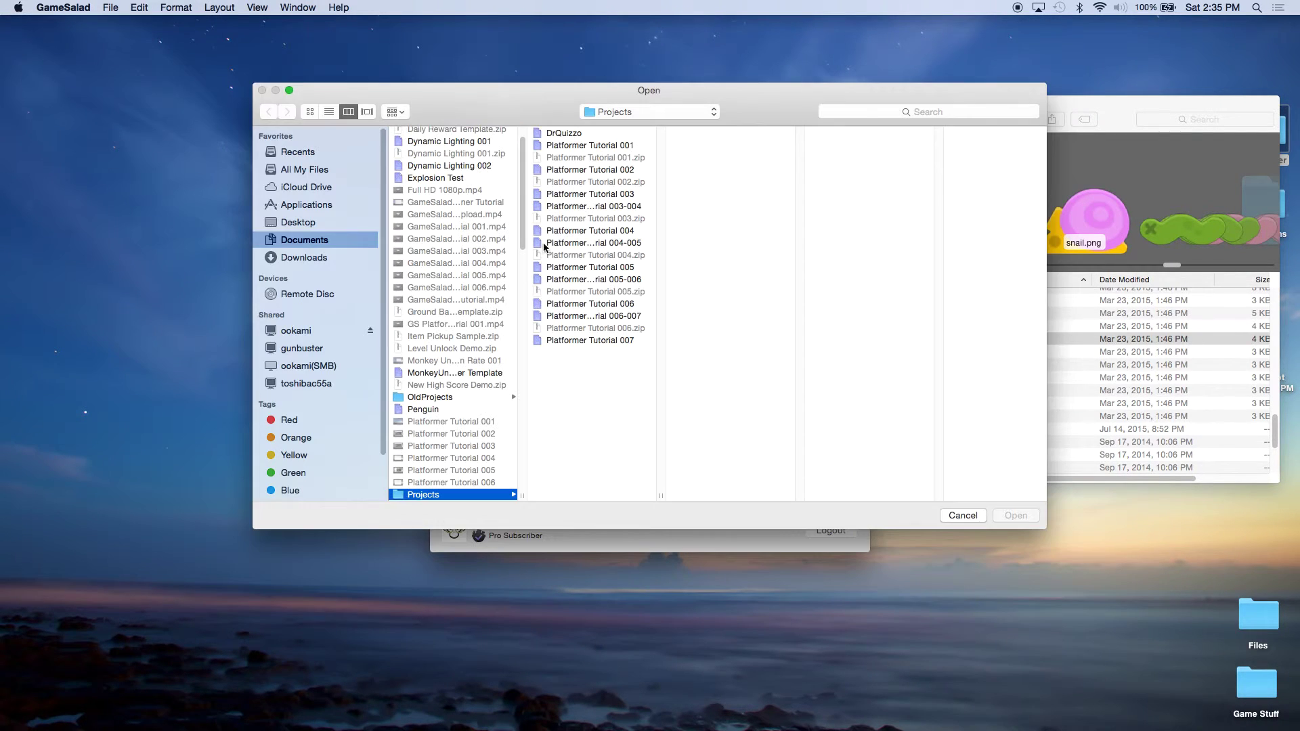
double_click(582, 341)
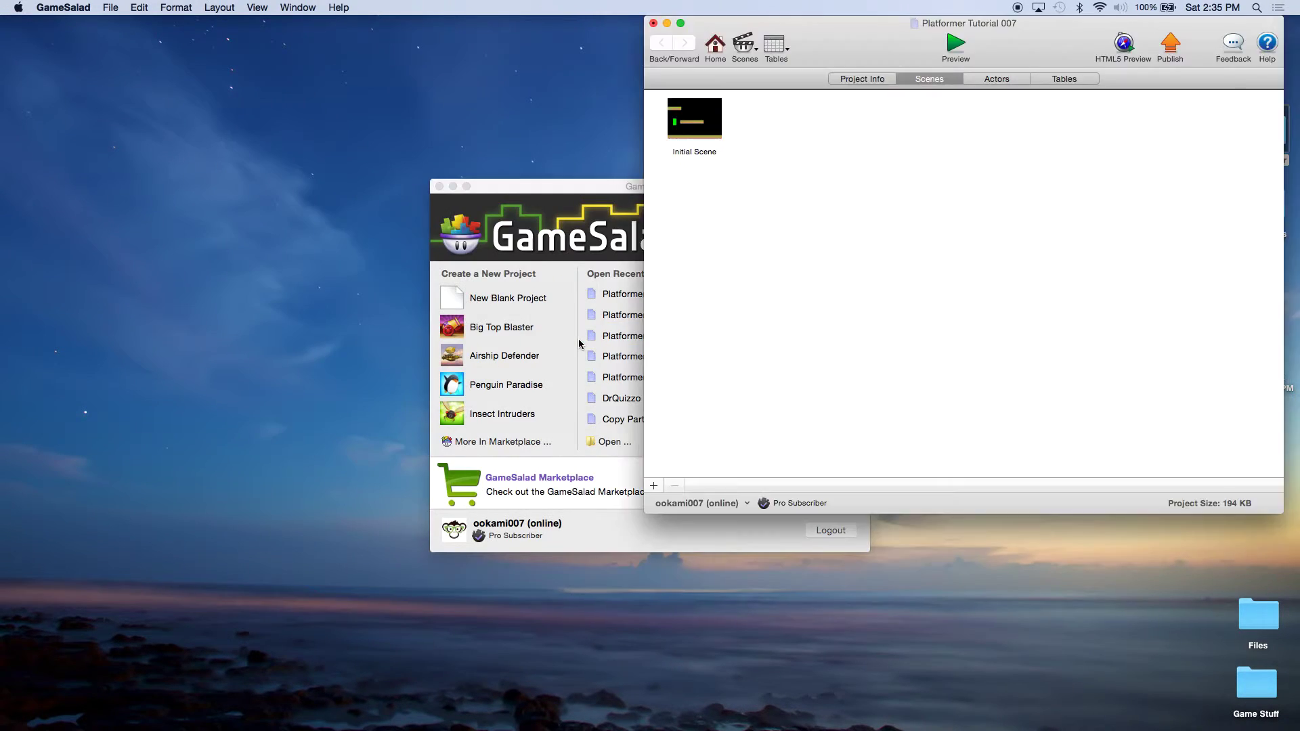
Add a new actor named enemy1 to the project and open it for editing
left_click(1011, 80)
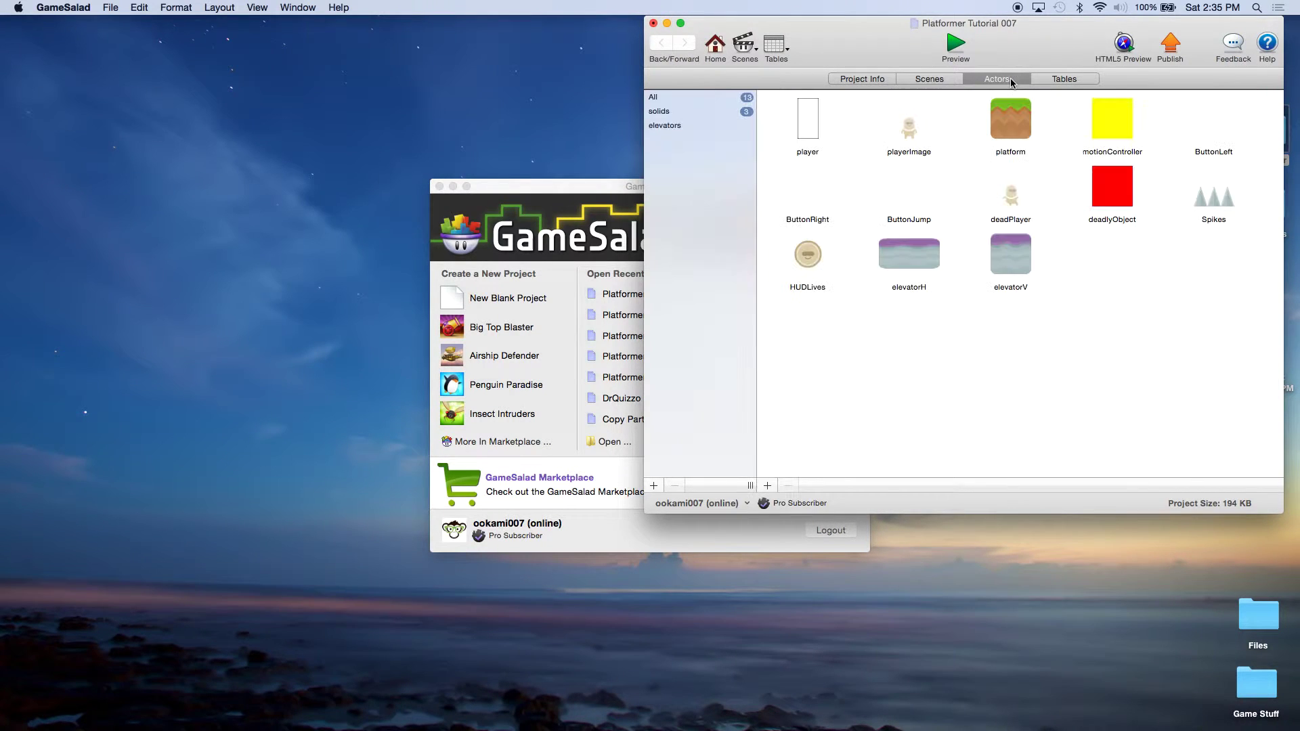
left_click(768, 486)
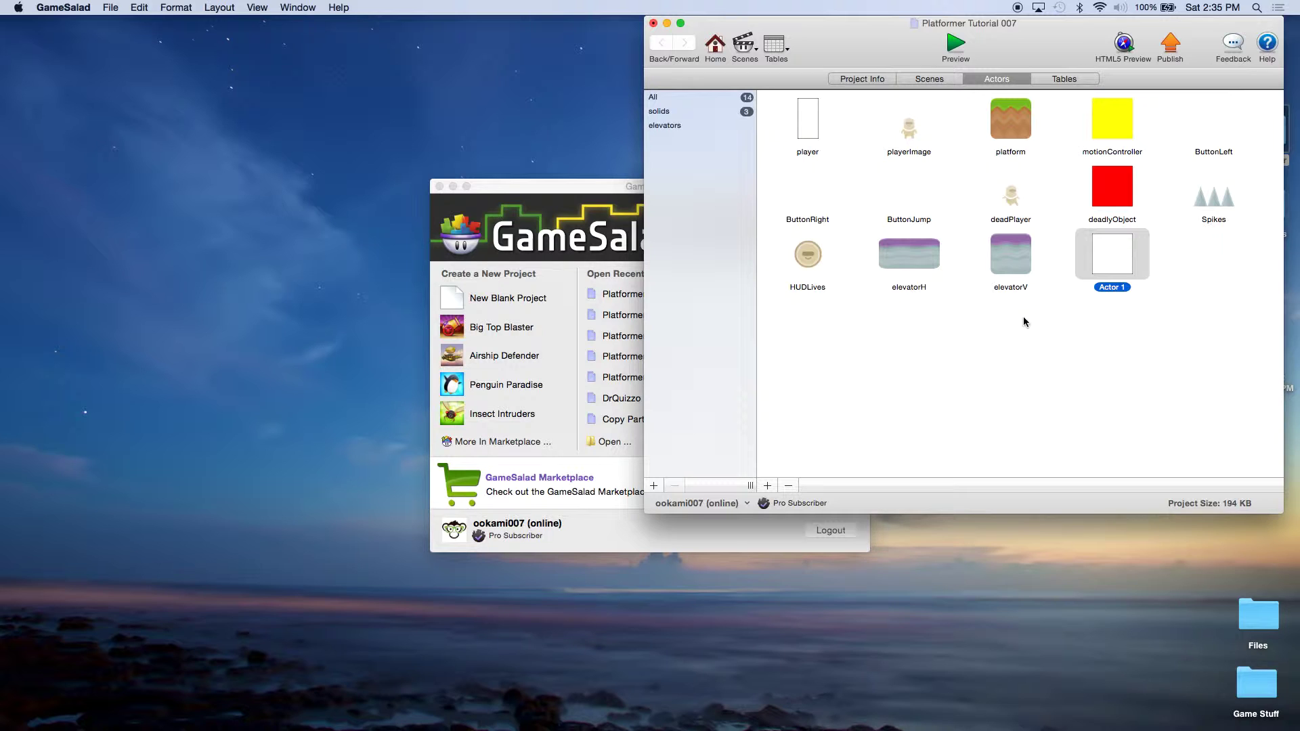
left_click(1099, 290)
type("enemy")
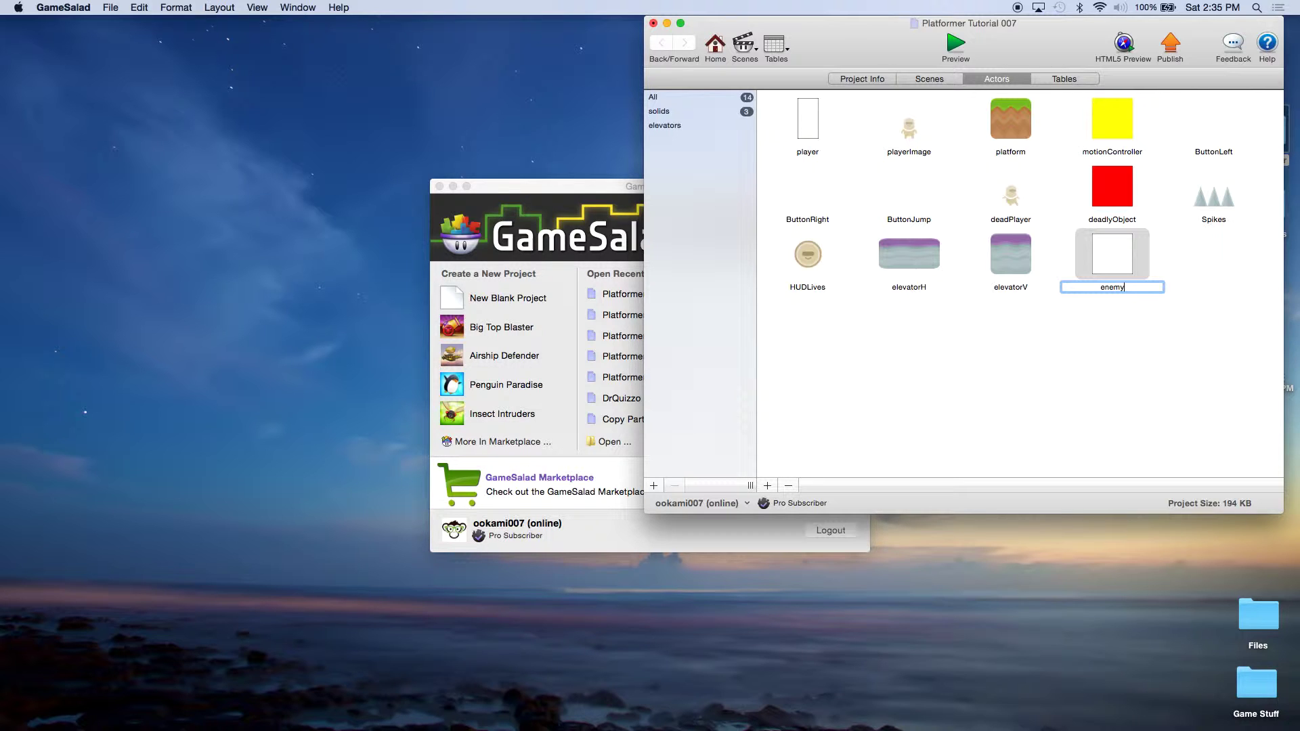
type("1")
key("Return")
double_click(1111, 261)
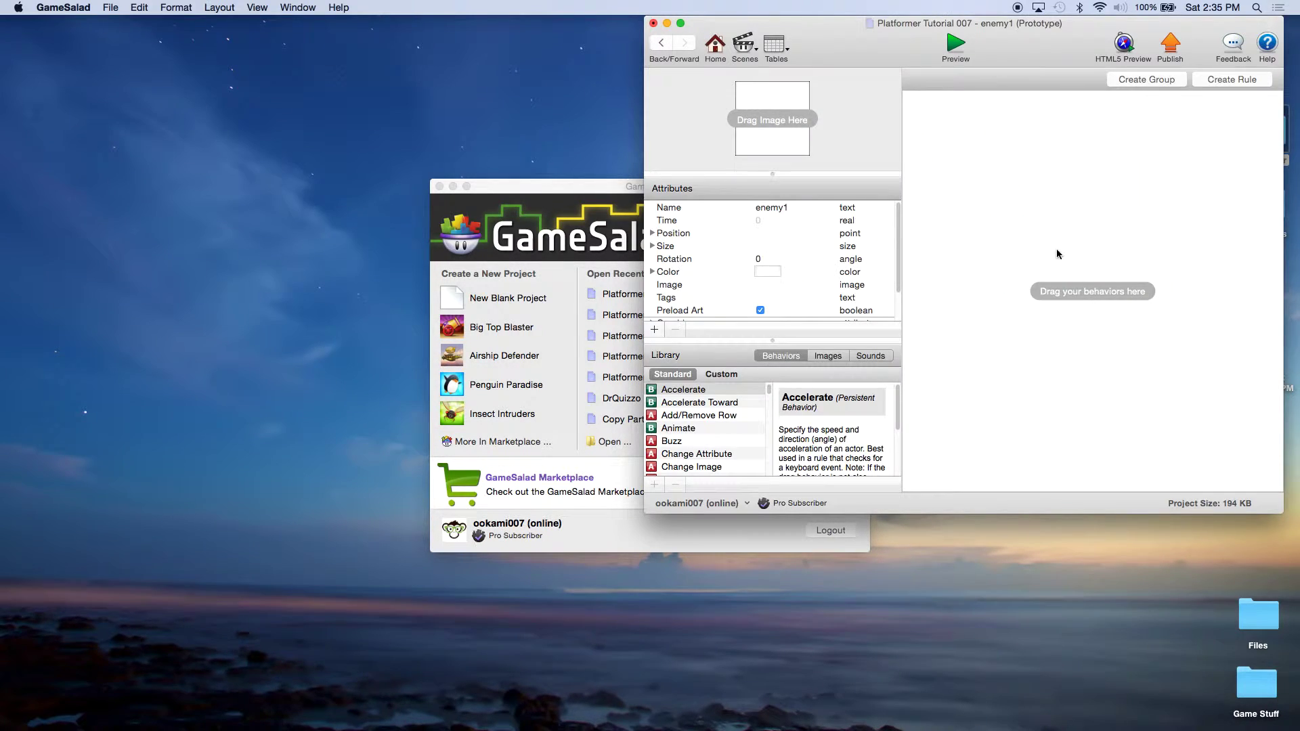
Import snail.png from the Finder window into the project's image library, replacing the existing file of that name
left_click(828, 356)
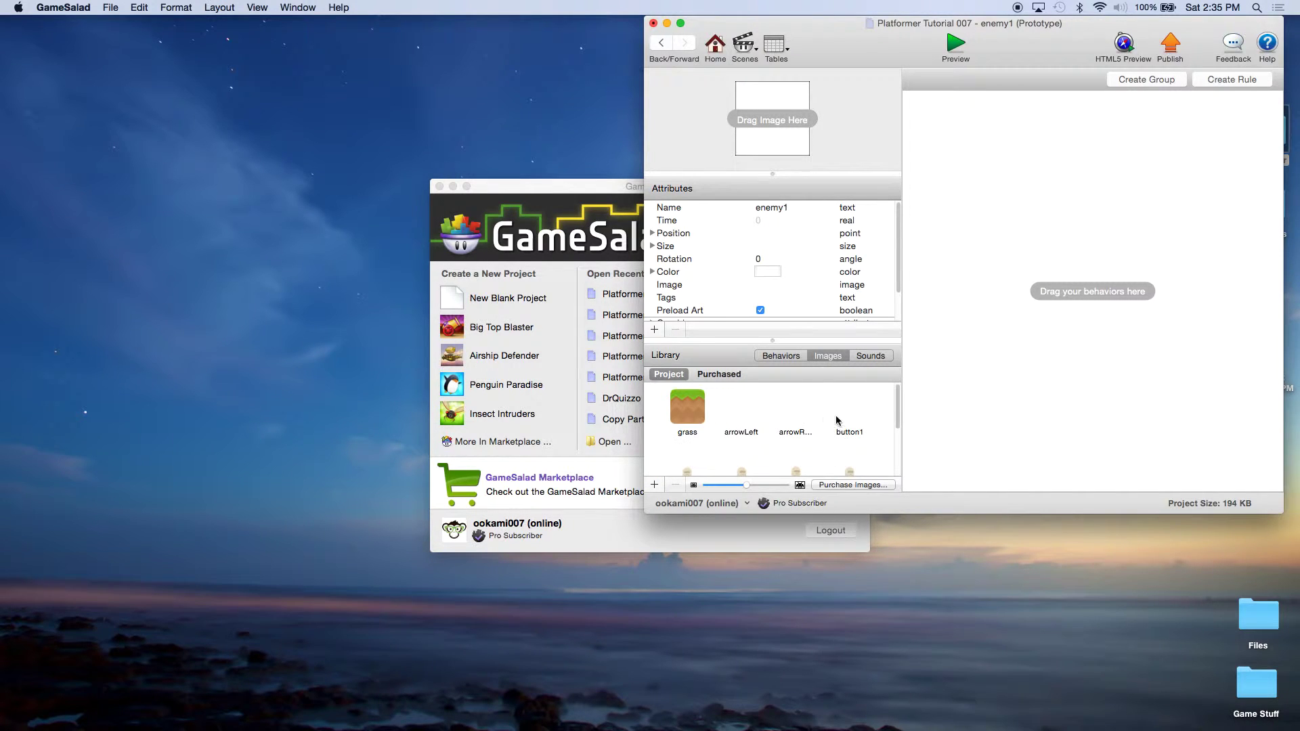
scroll(847, 422, "down", 3)
left_click_drag(1034, 43, 588, 43)
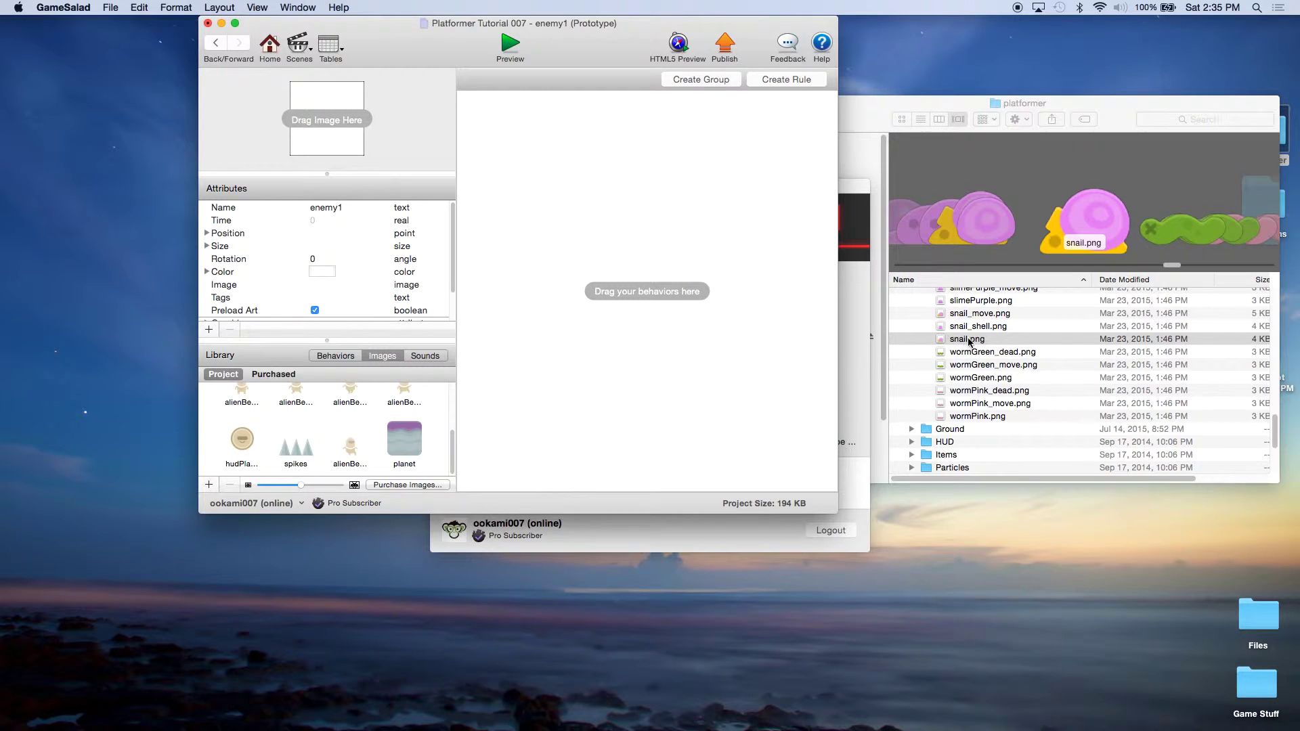
left_click_drag(969, 341, 420, 448)
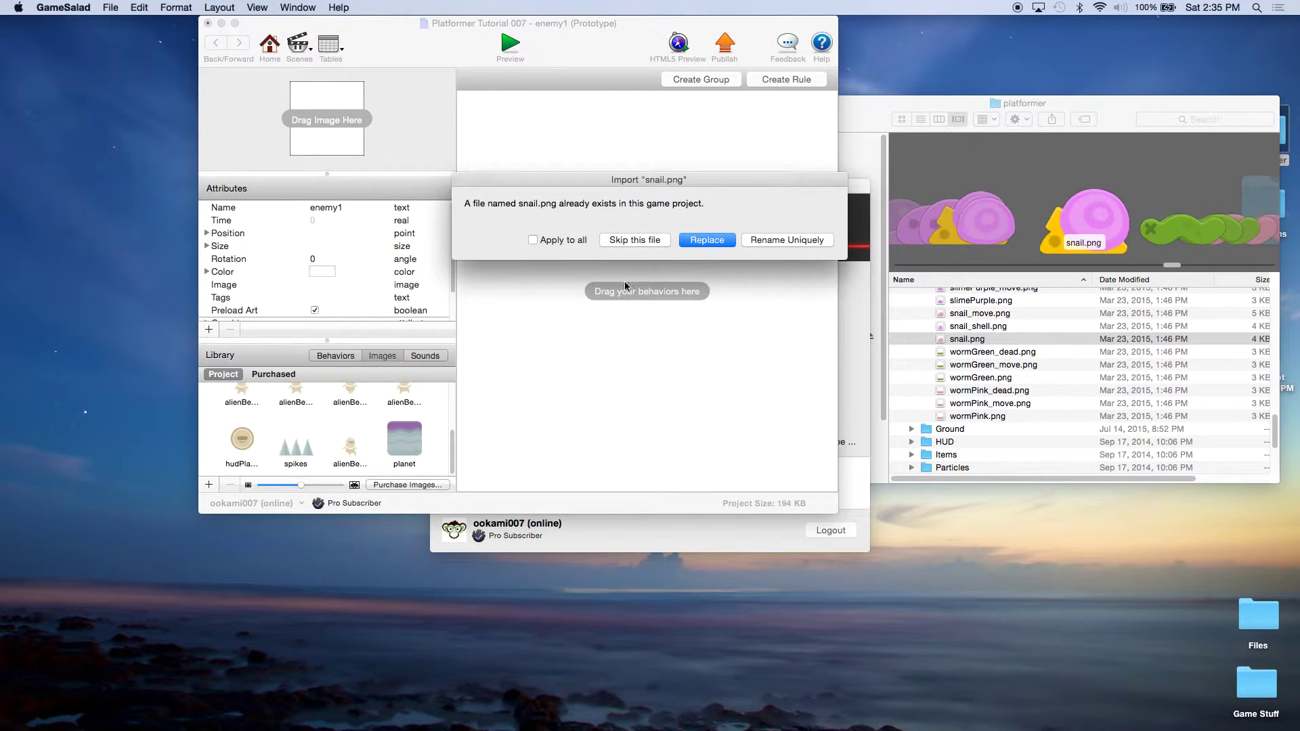
left_click(708, 241)
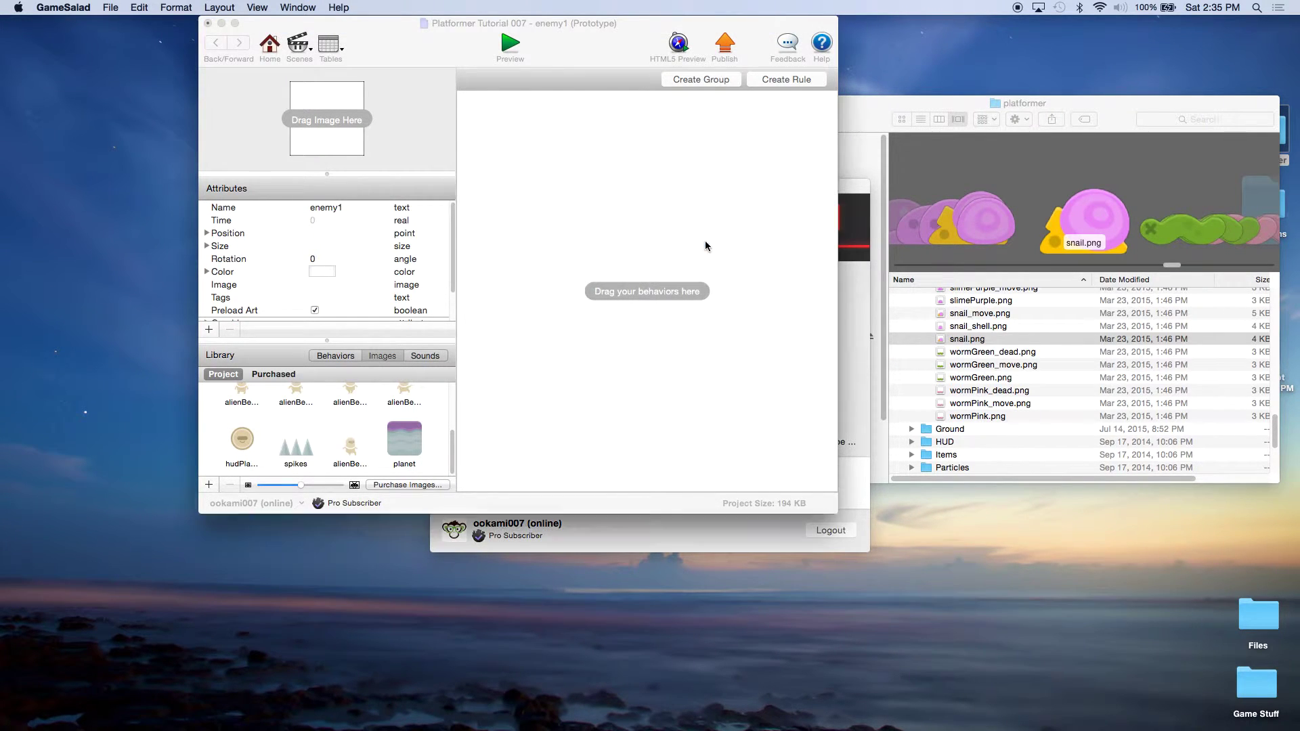
Import snail_move.png from the Enemies folder into the project's image library
left_click(969, 317)
left_click(979, 316)
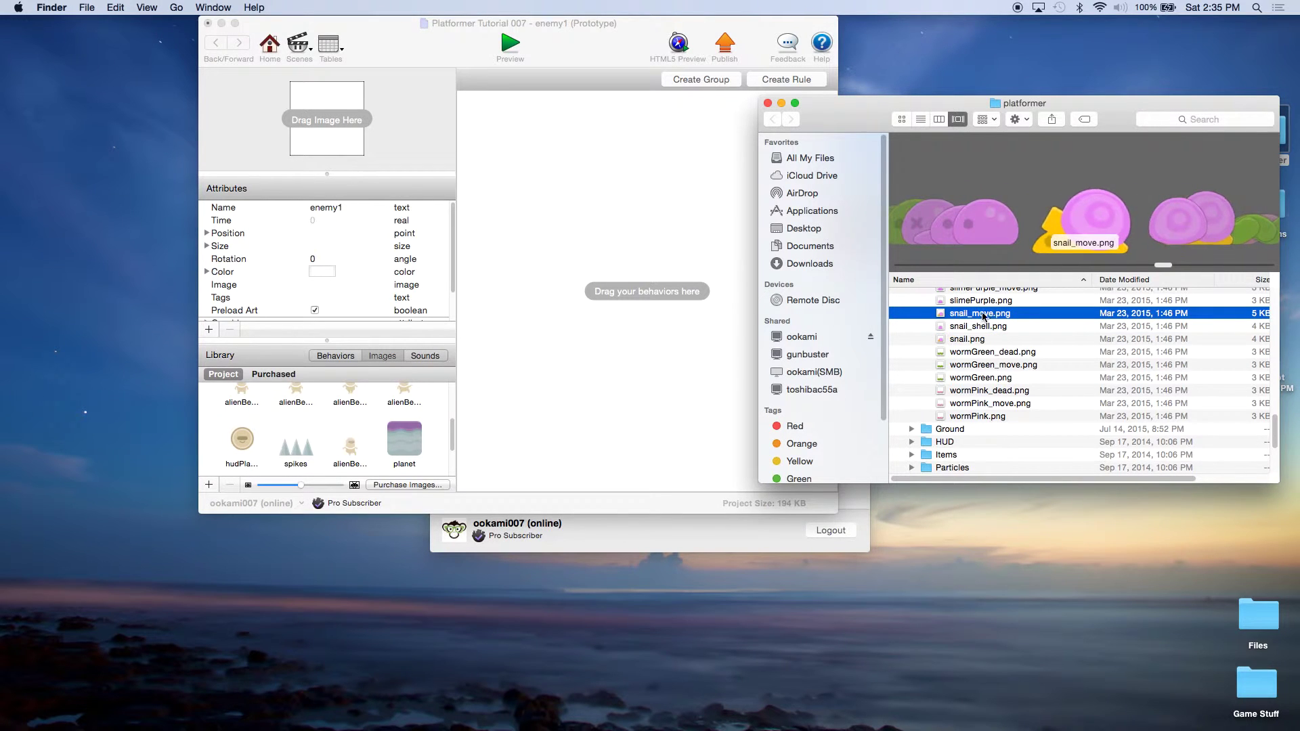
left_click_drag(979, 316, 440, 446)
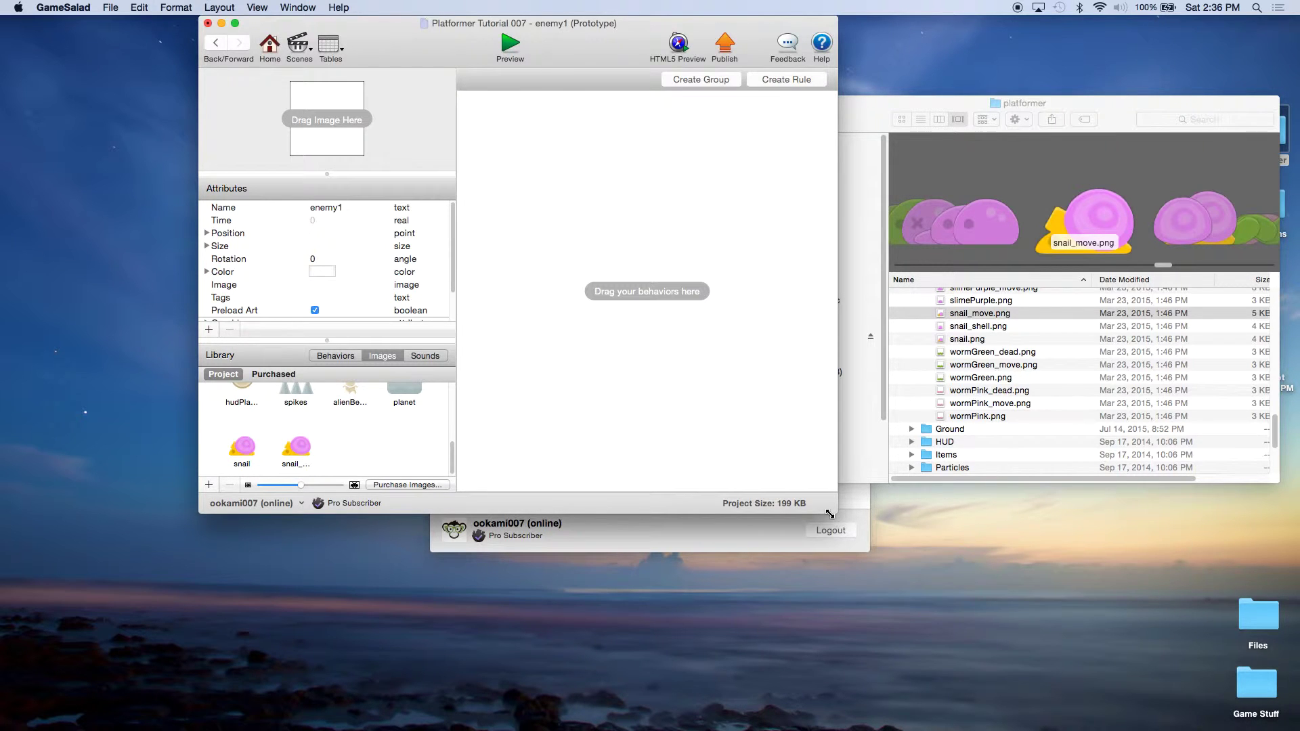
Enlarge the project window and assign the snail image to the enemy1 actor
left_click_drag(833, 513, 1098, 679)
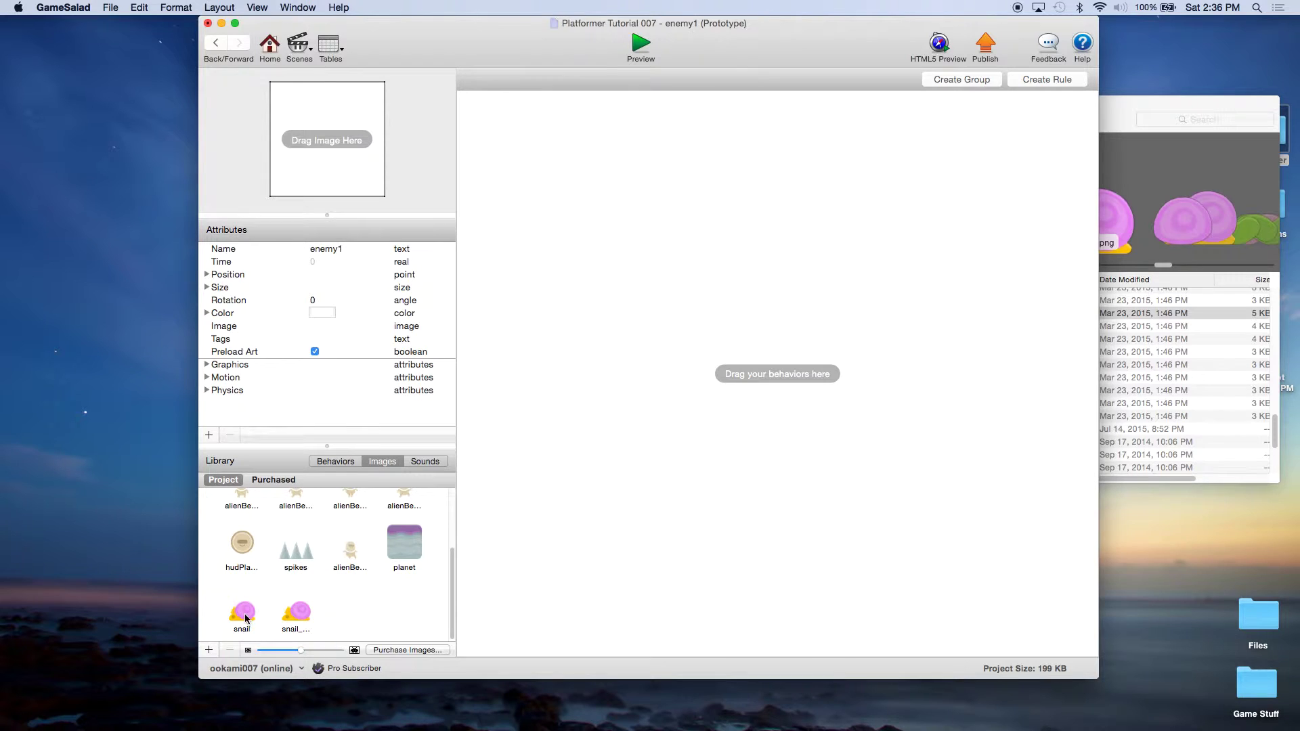
left_click_drag(242, 612, 332, 142)
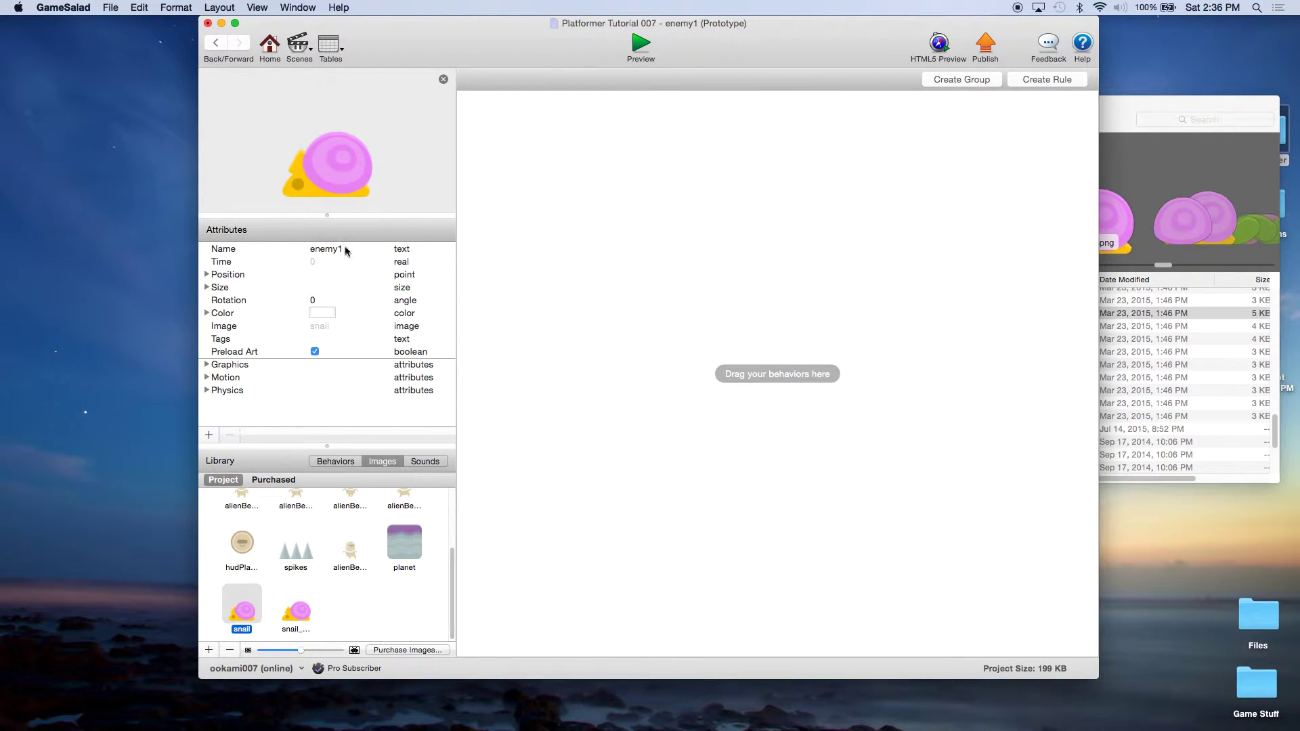
Set the enemy1 actor's width and height to 64 each
left_click(207, 287)
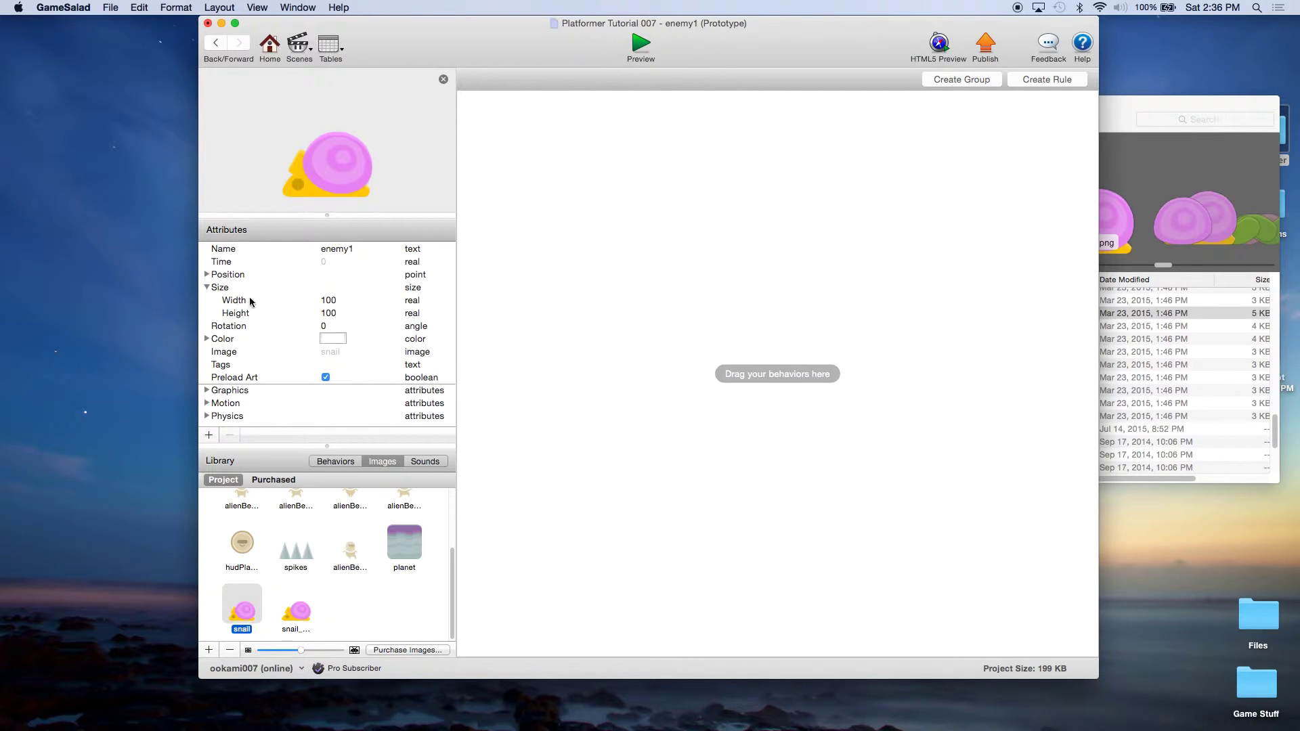
double_click(339, 299)
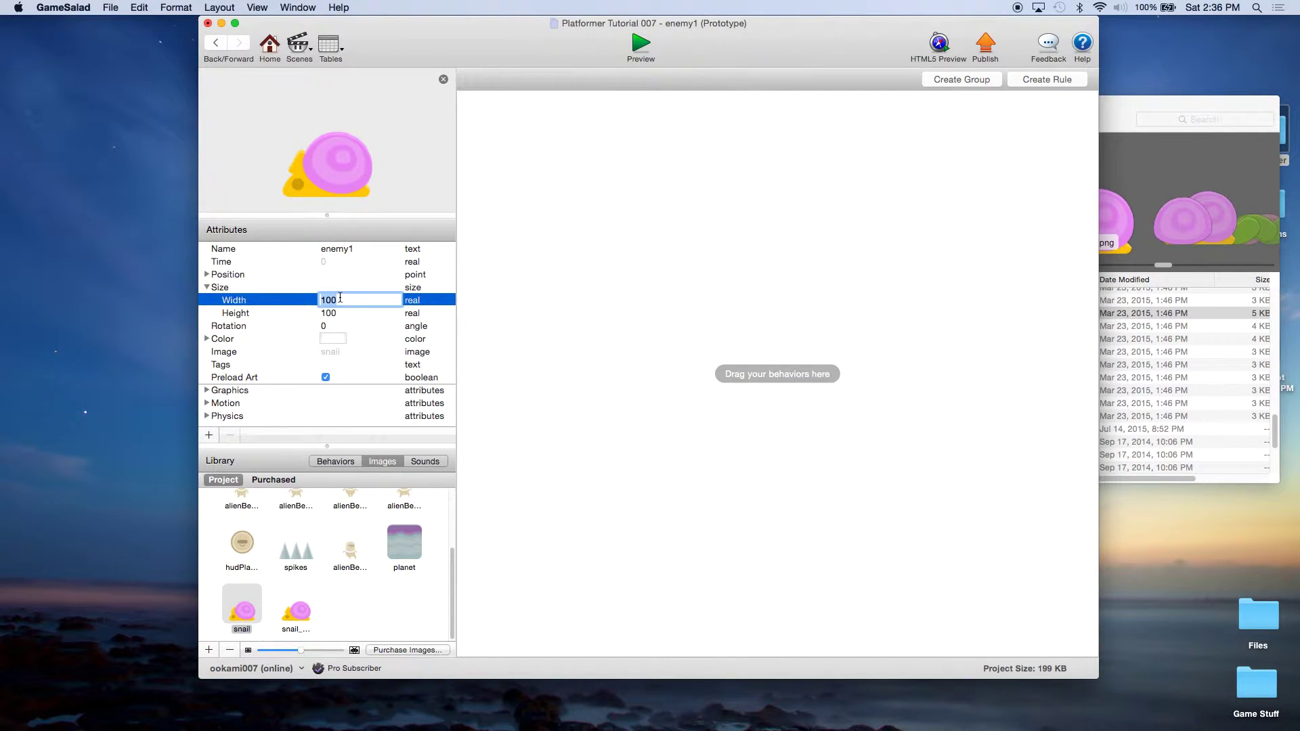
type("64")
key("Tab")
type("64")
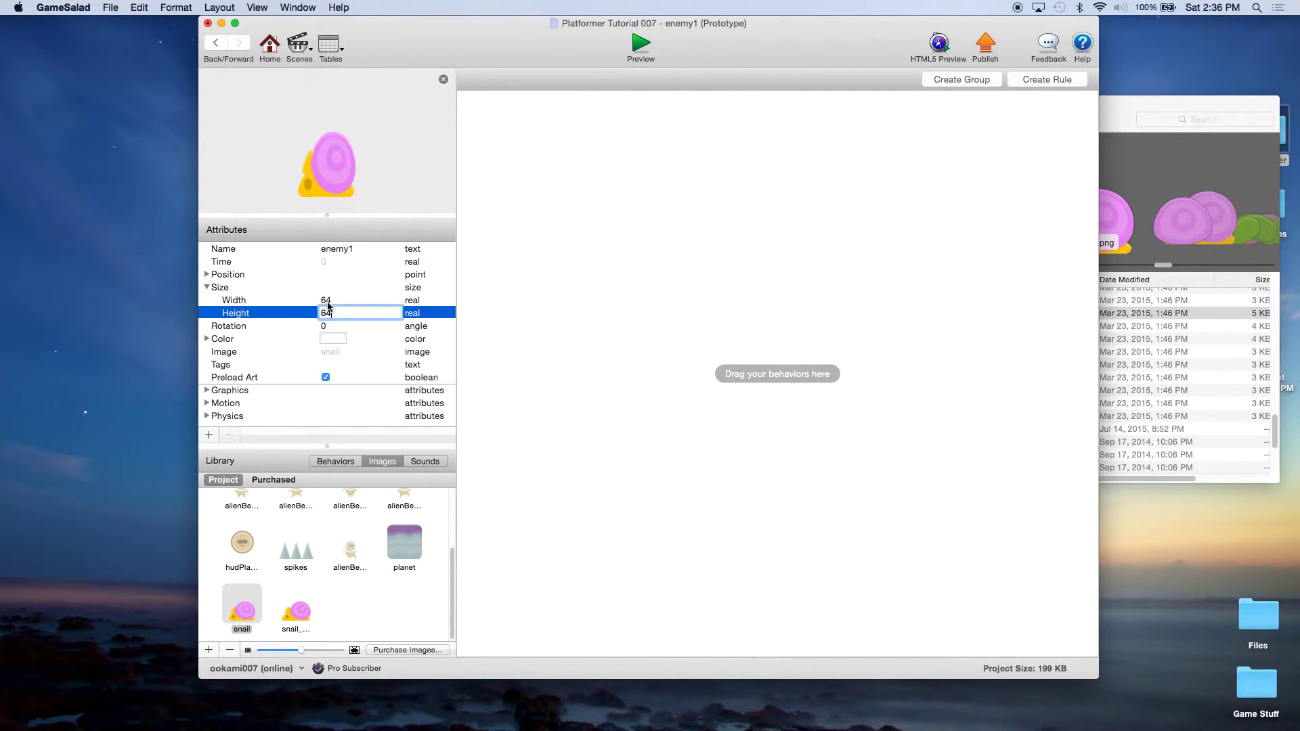
key("Return")
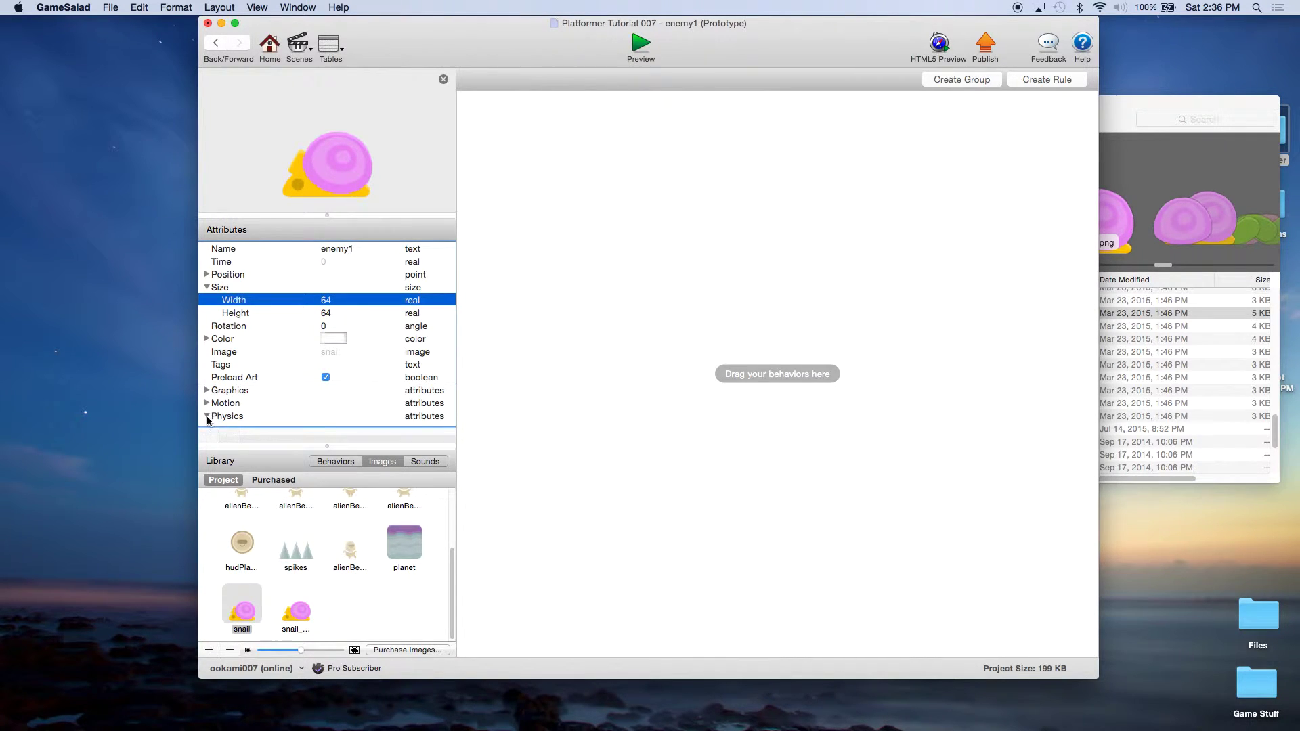
In enemy1's physics attributes, set density, friction and bounciness to 0 and enable fixed rotation
scroll(343, 372, "down", 5)
left_click(324, 331)
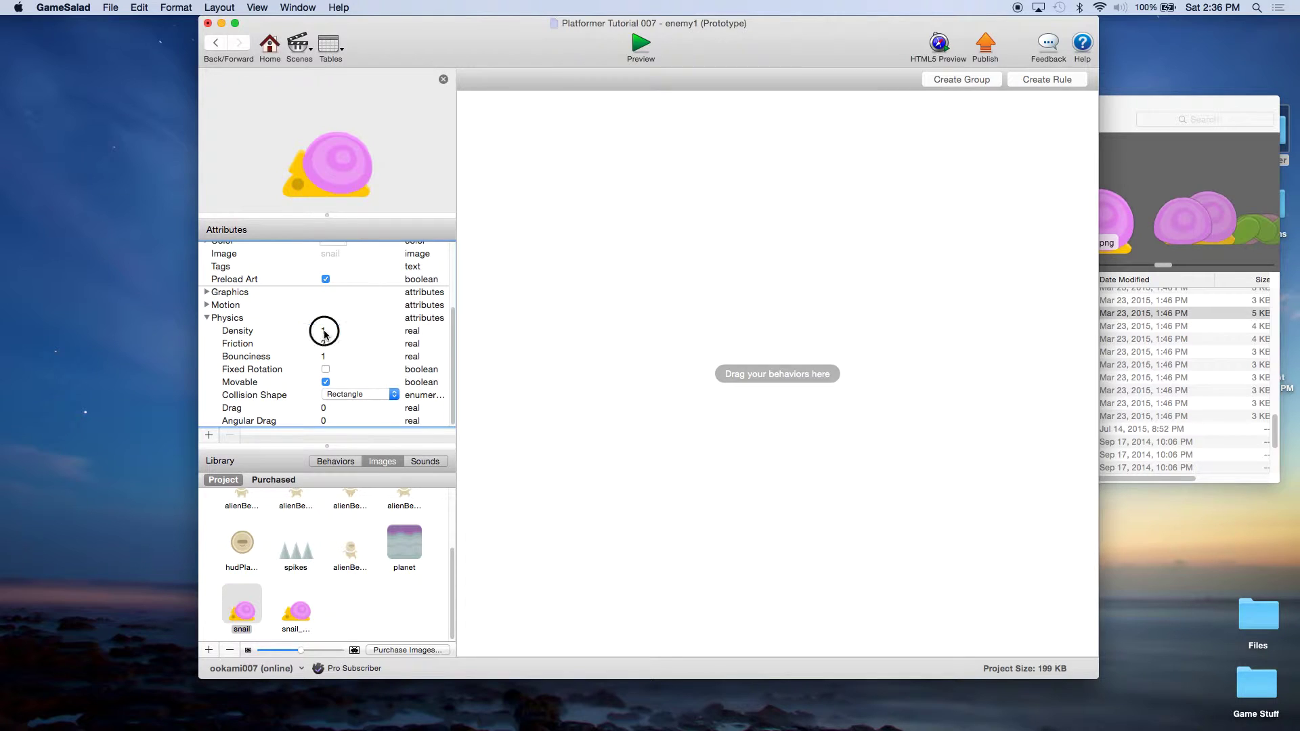
type("0")
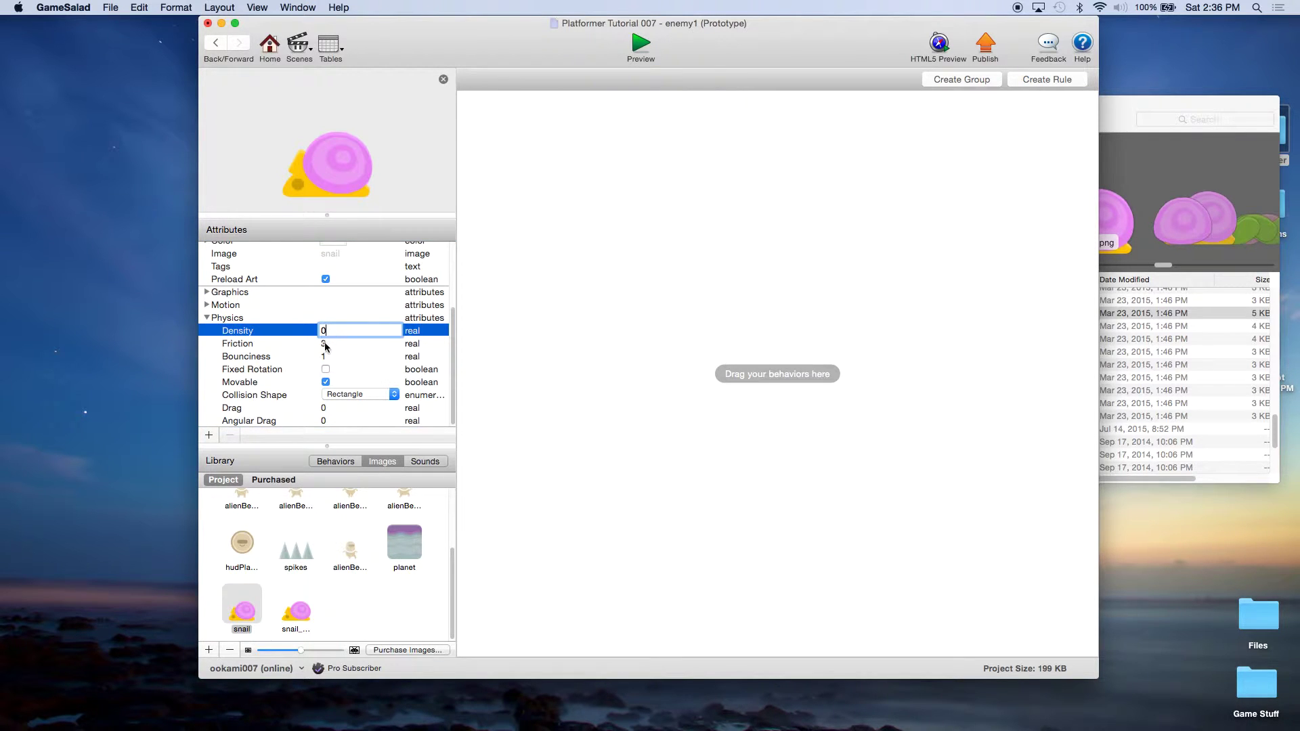
left_click(326, 343)
type("0")
left_click(326, 359)
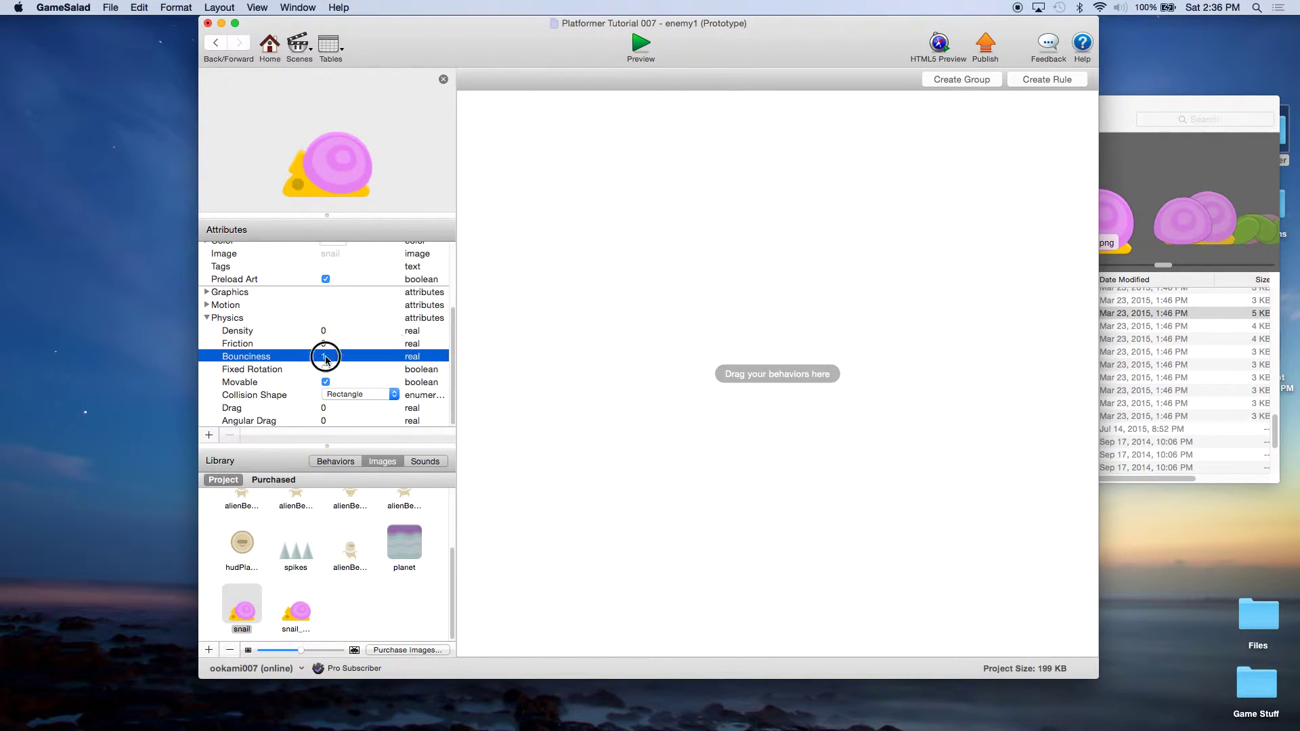
type("0")
left_click(328, 343)
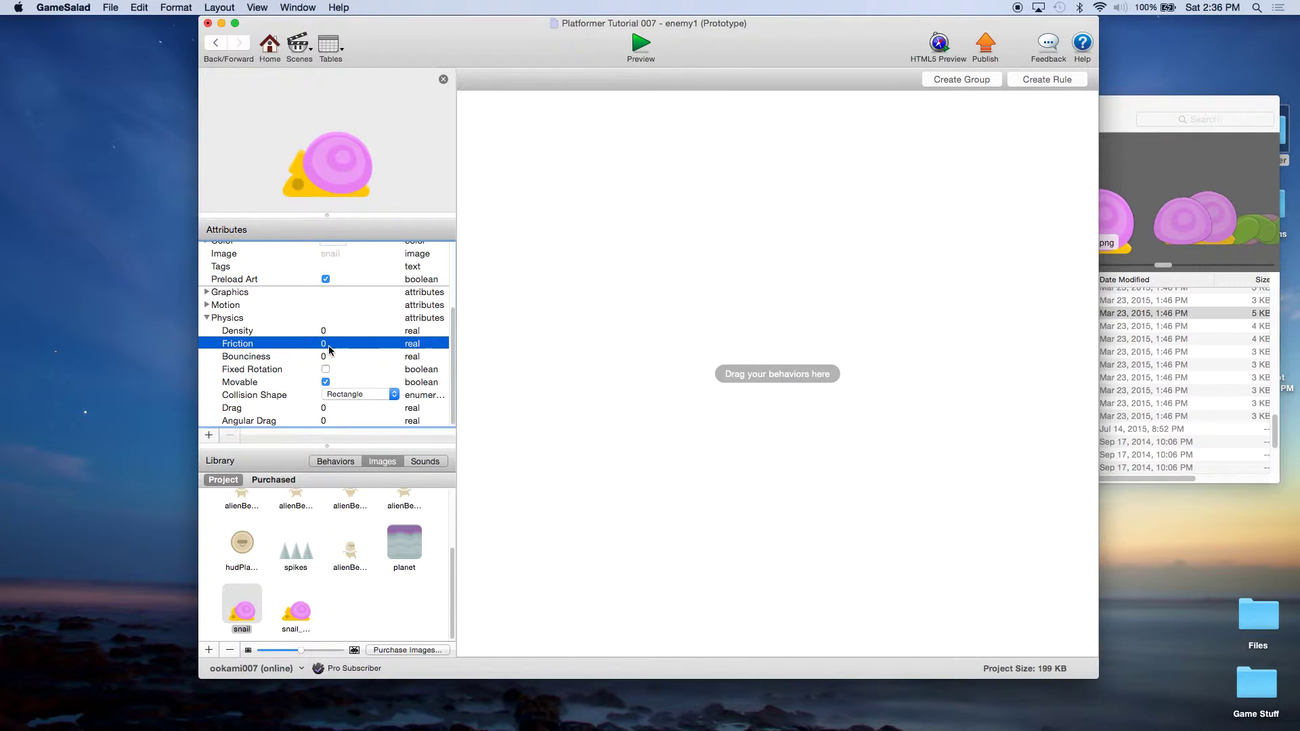
left_click(325, 370)
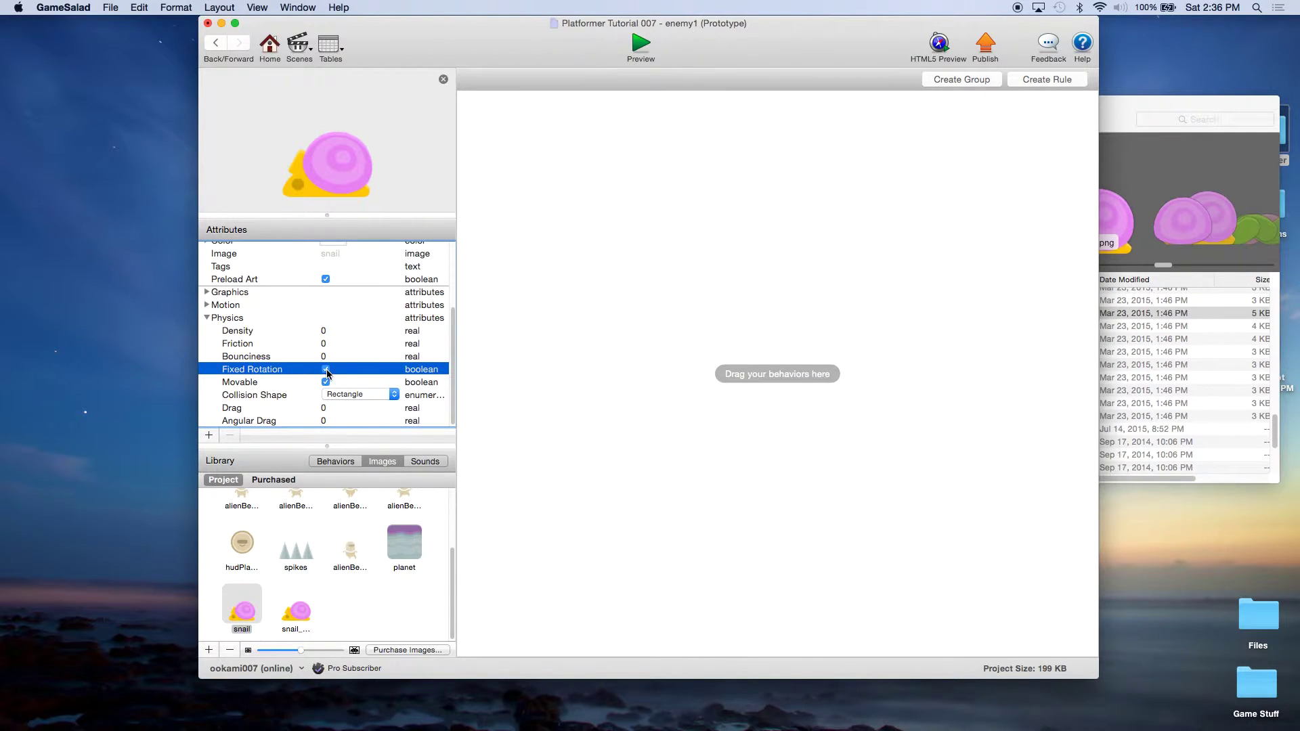
left_click(207, 318)
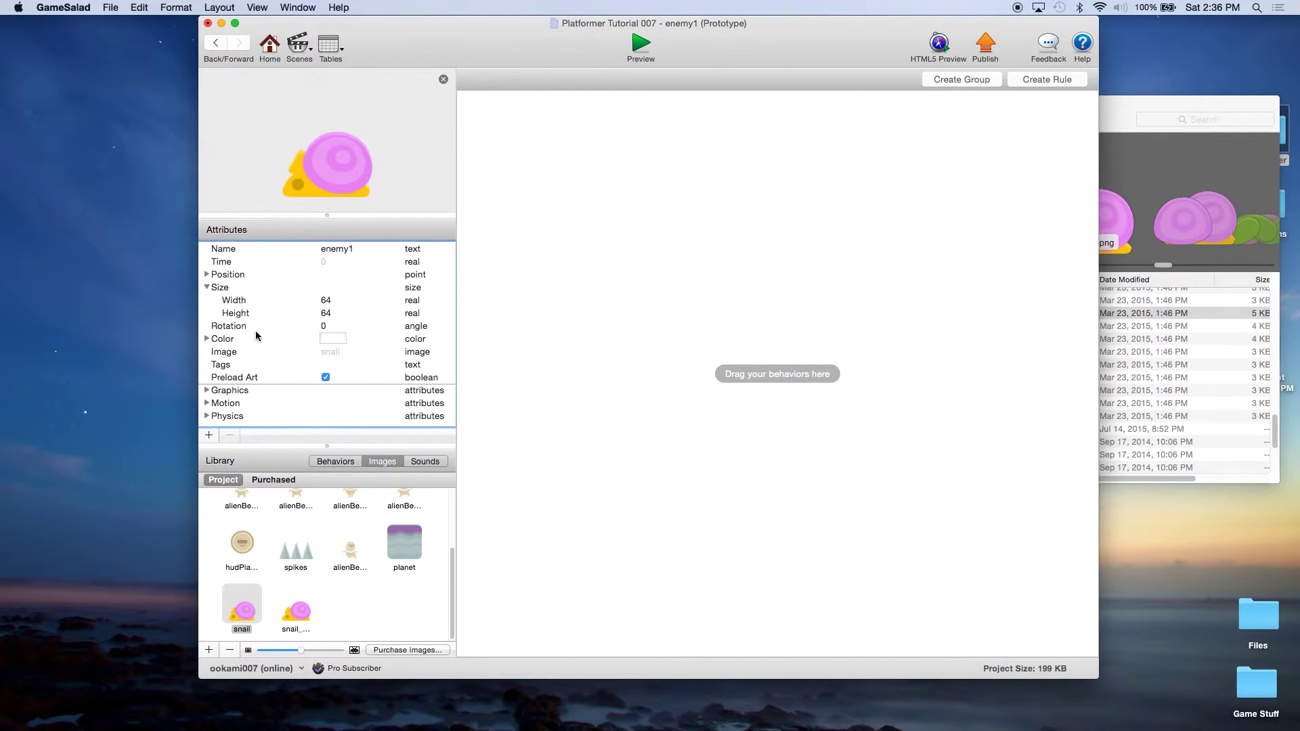
Add two real attributes and one integer attribute to the enemy1 actor
left_click(211, 437)
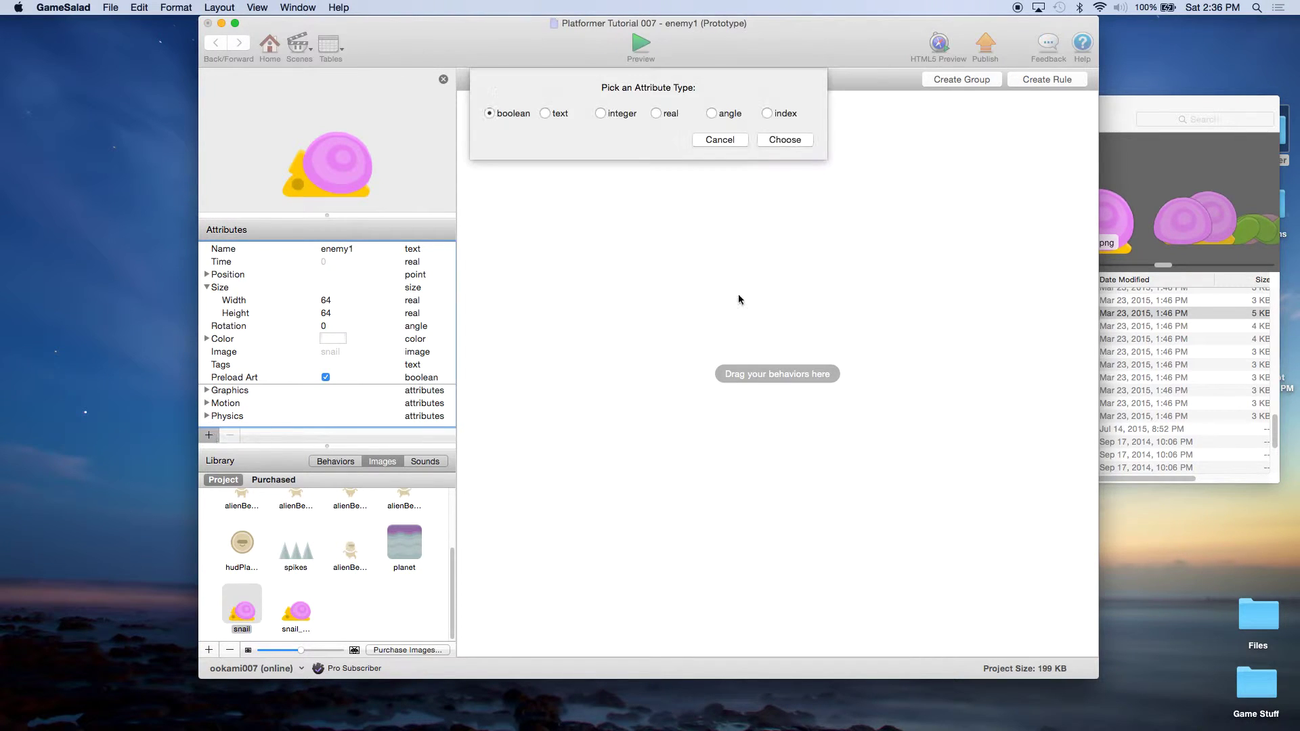
left_click(658, 116)
left_click(784, 140)
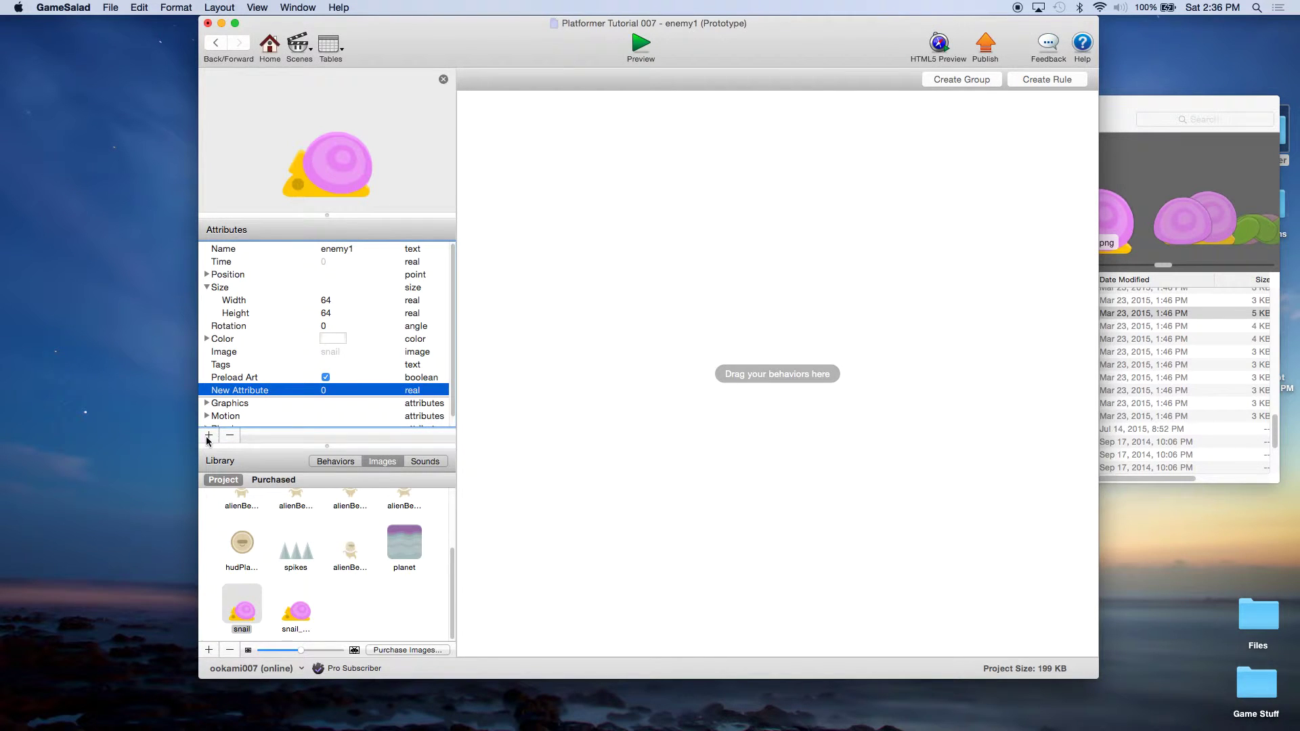
left_click(210, 436)
left_click(785, 140)
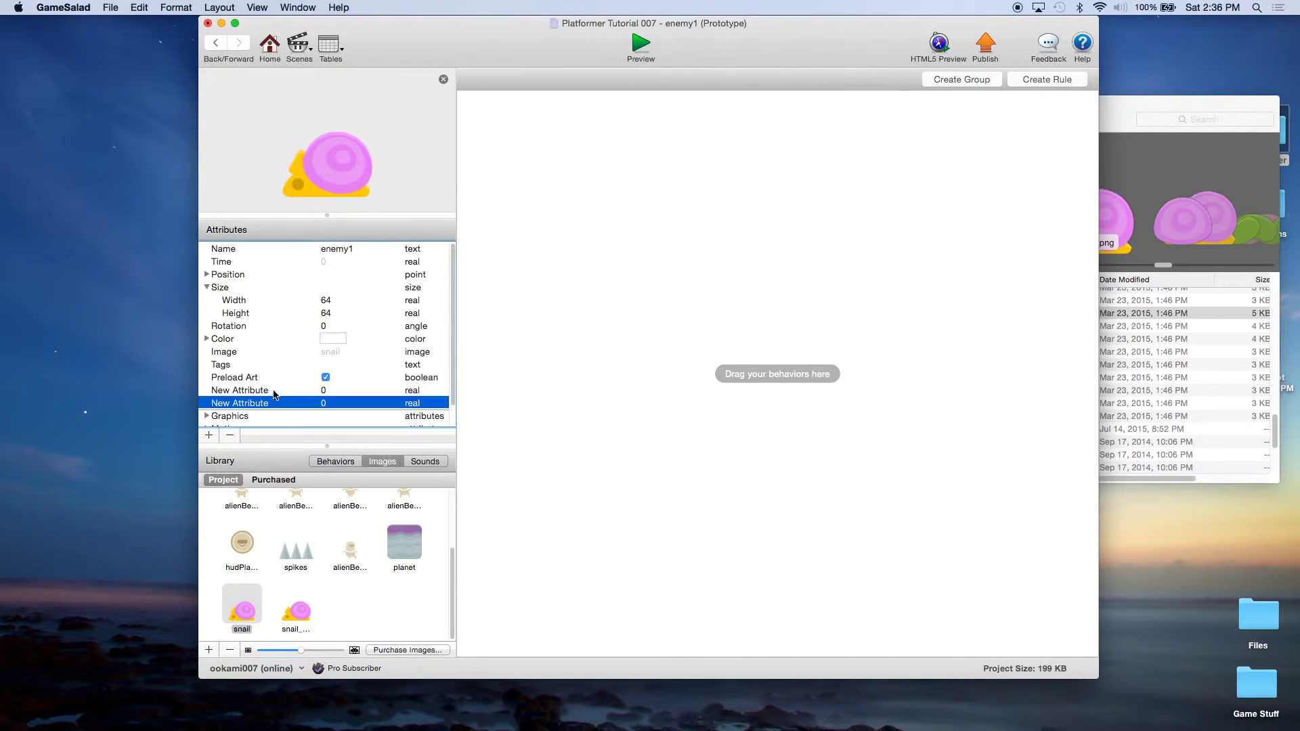
left_click(210, 435)
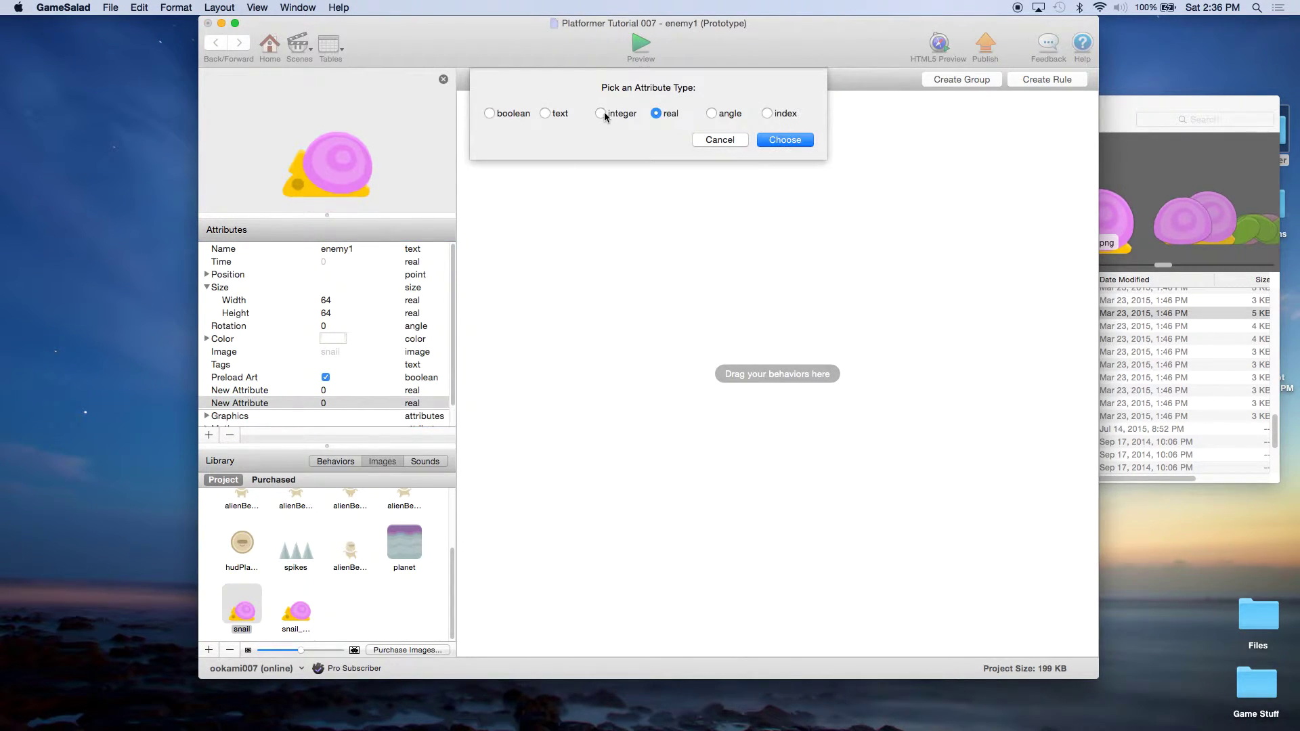
left_click(600, 113)
left_click(784, 140)
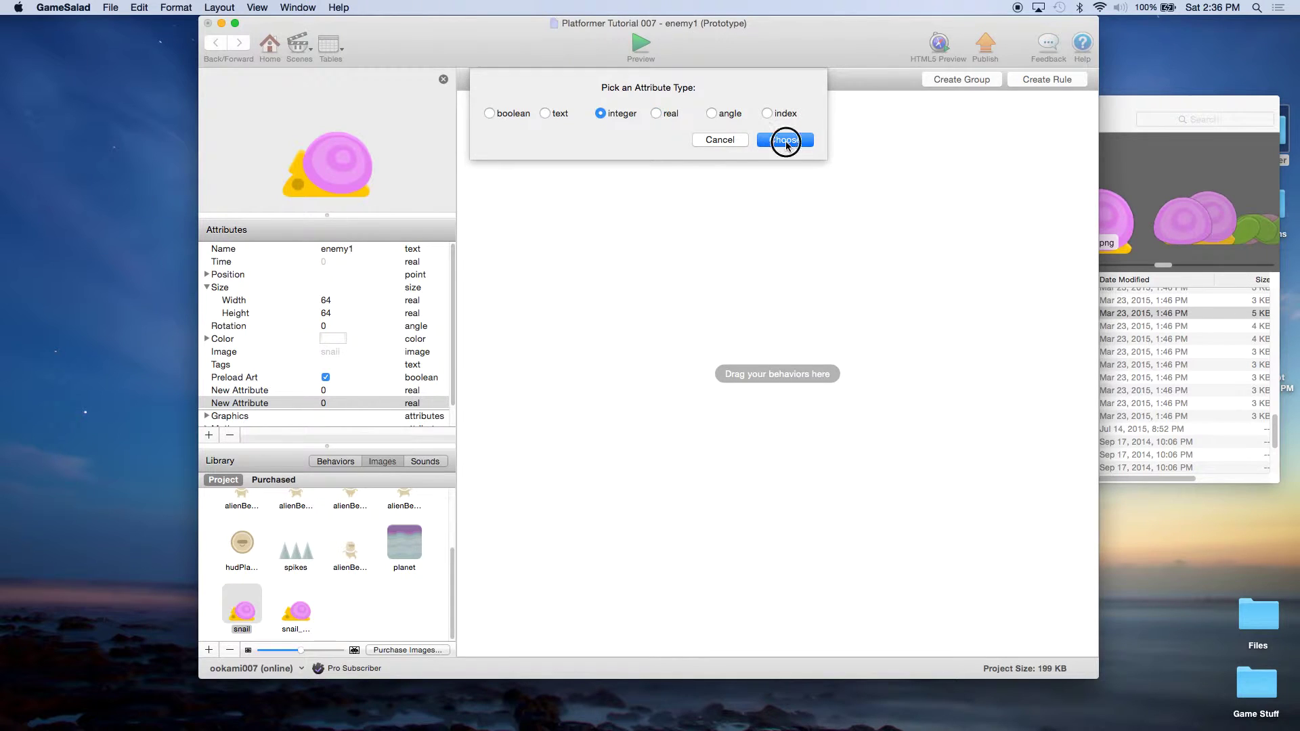
Name the two new real attributes startX and endX, and the integer attribute speed
left_click(261, 392)
left_click(261, 391)
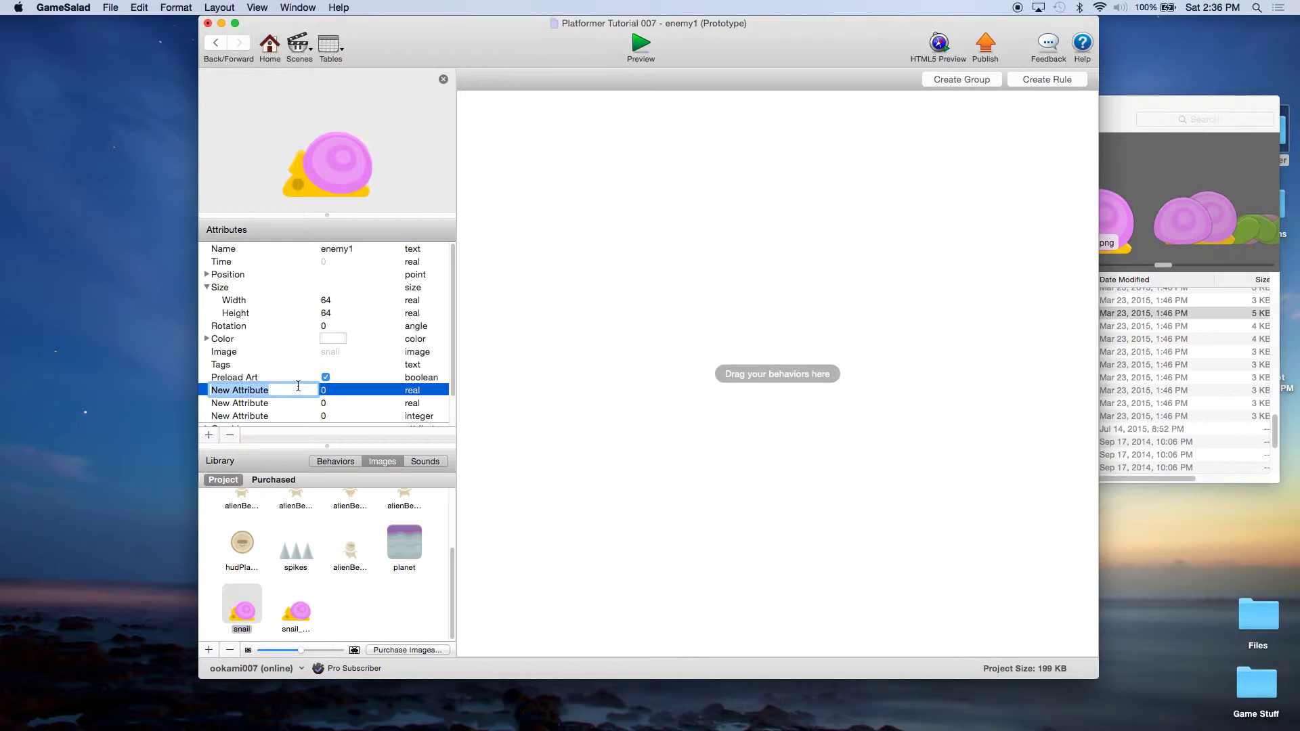
type("startX")
key("Tab")
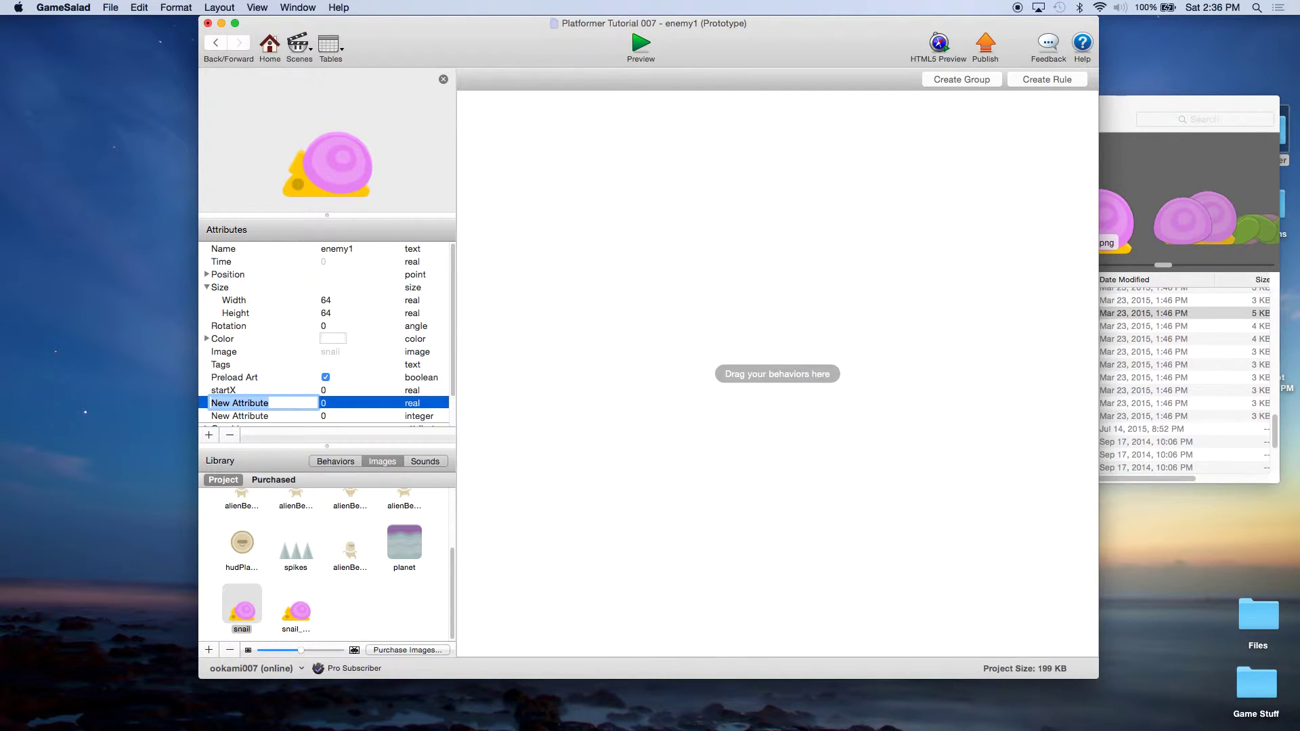
type("sta")
type("endX")
key("Tab")
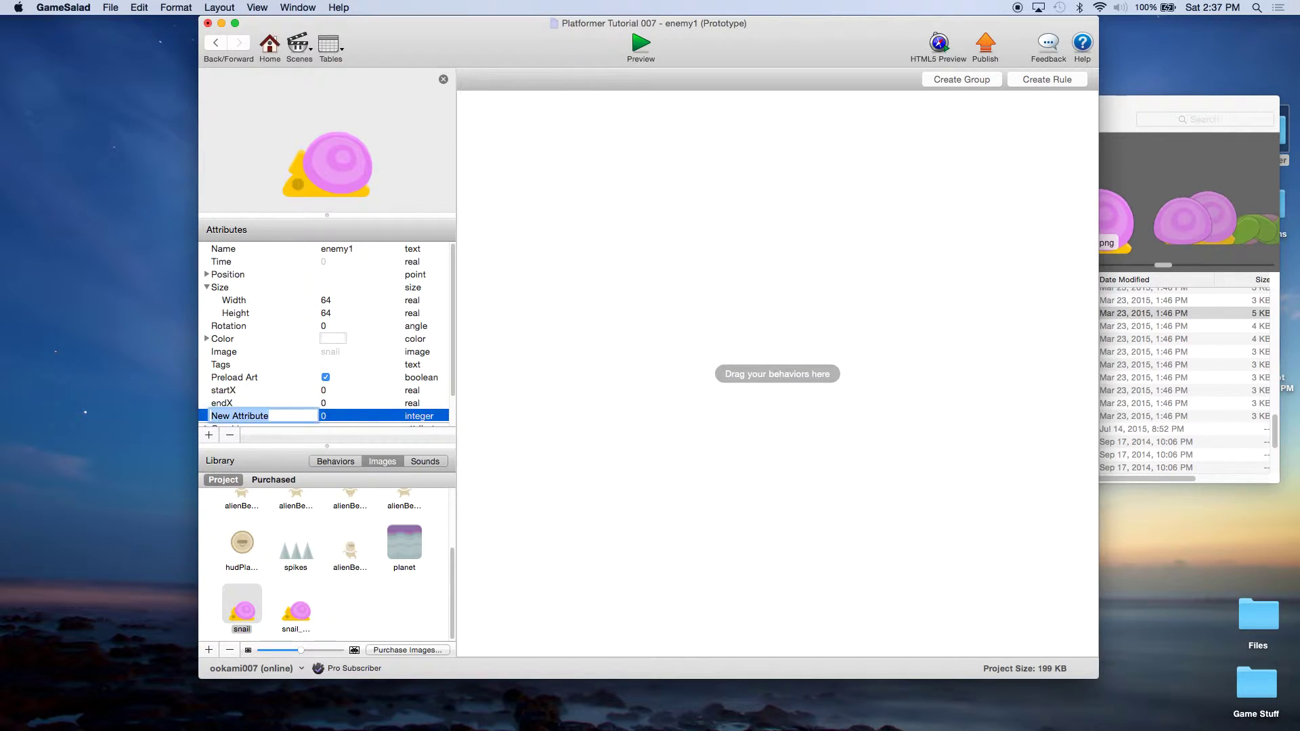
scroll(299, 379, "down", 1)
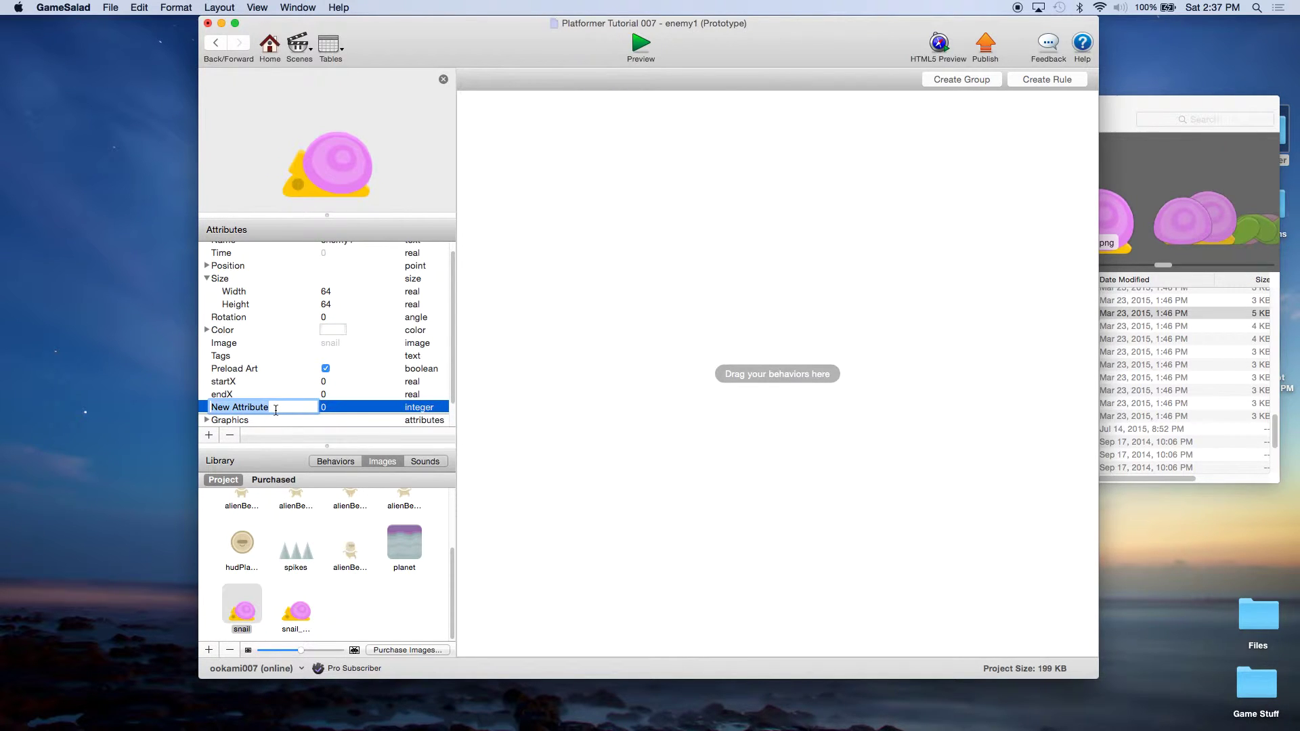
type("speed")
key("Return")
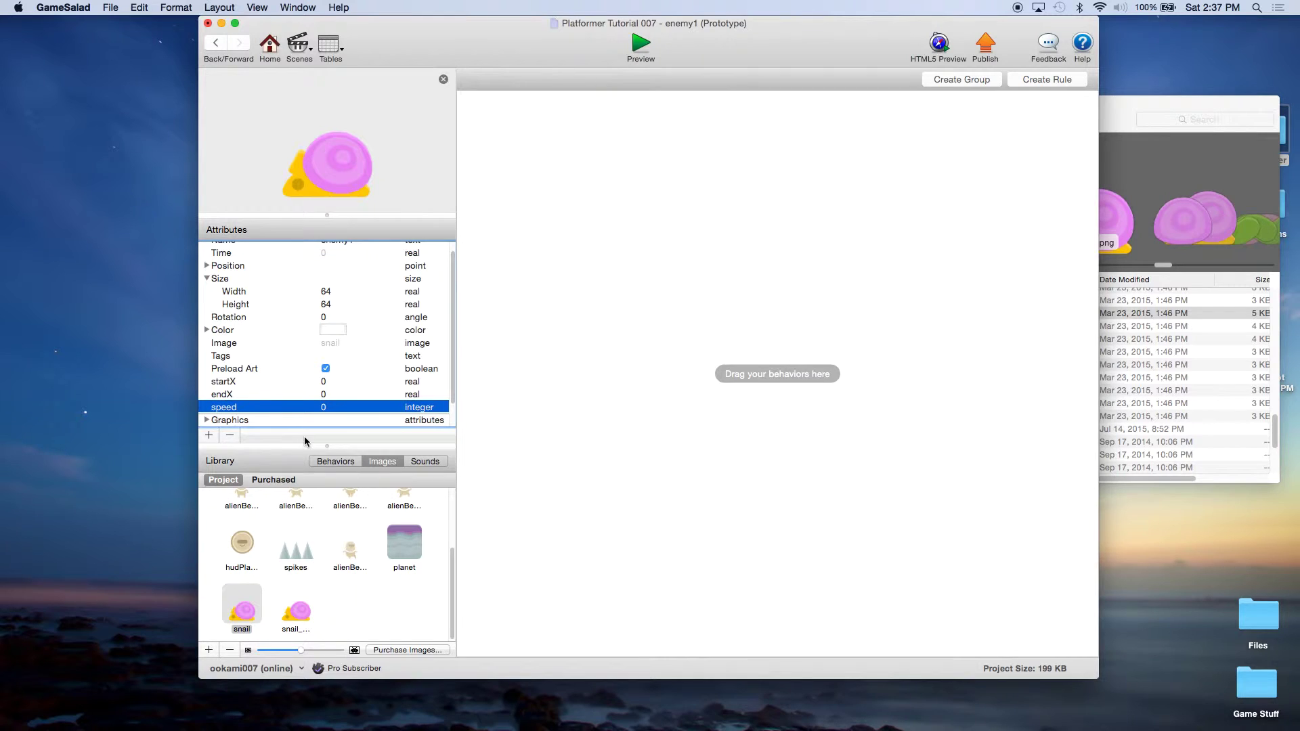
Set the value of enemy1's speed attribute to 100
left_click(324, 407)
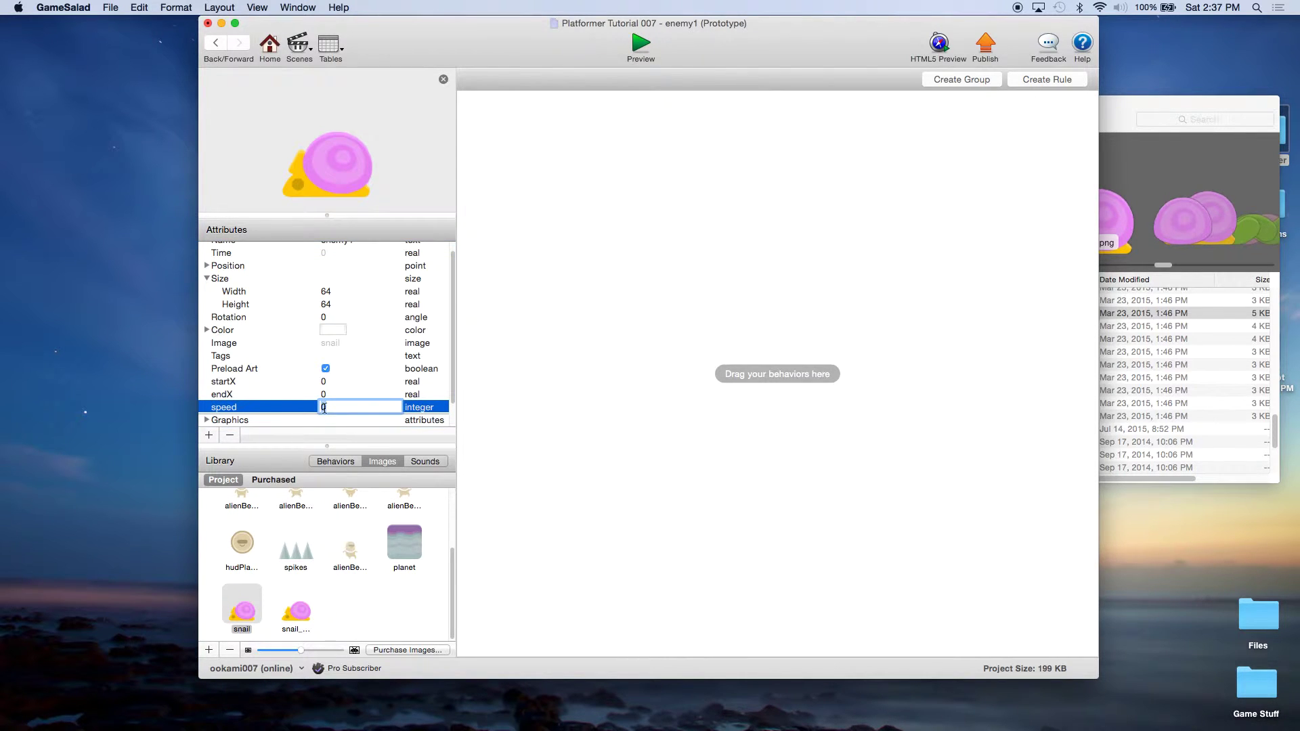
type("100")
key("Return")
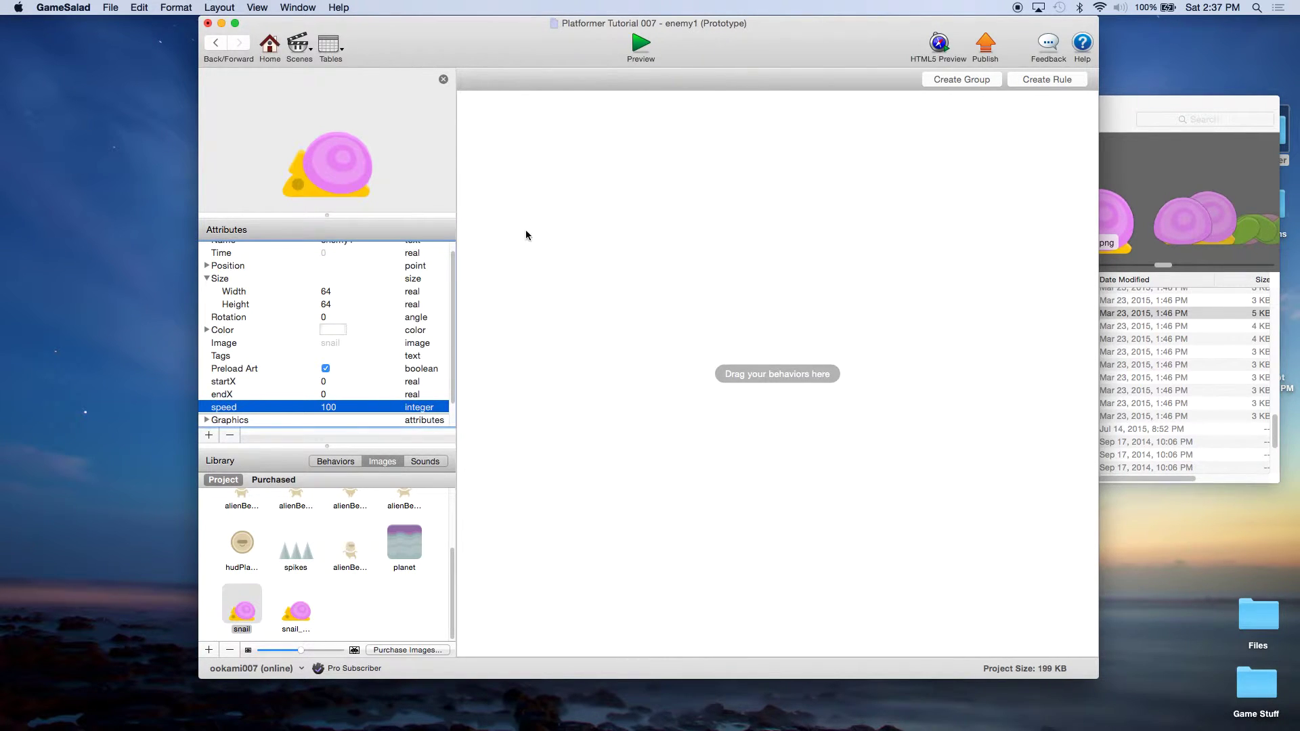
left_click(545, 225)
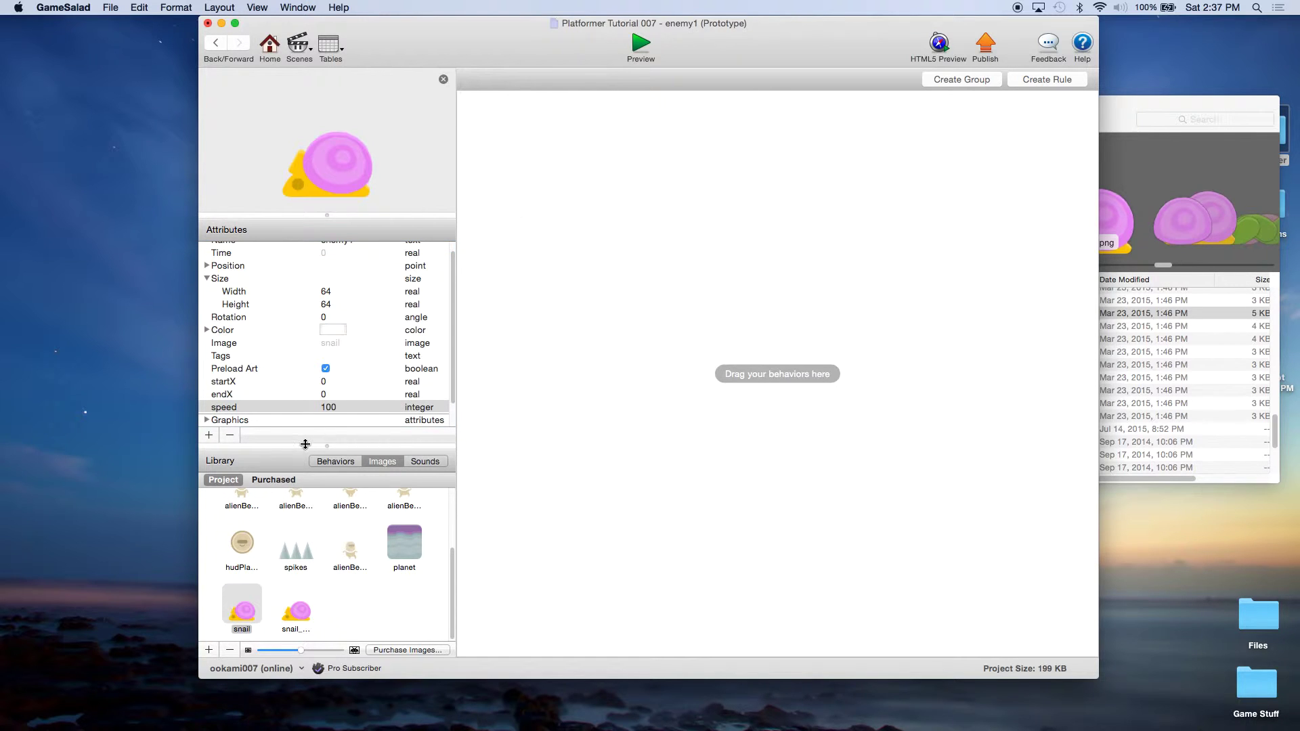
Set the value of enemy1's speed attribute to 50
left_click(335, 408)
left_click(372, 406)
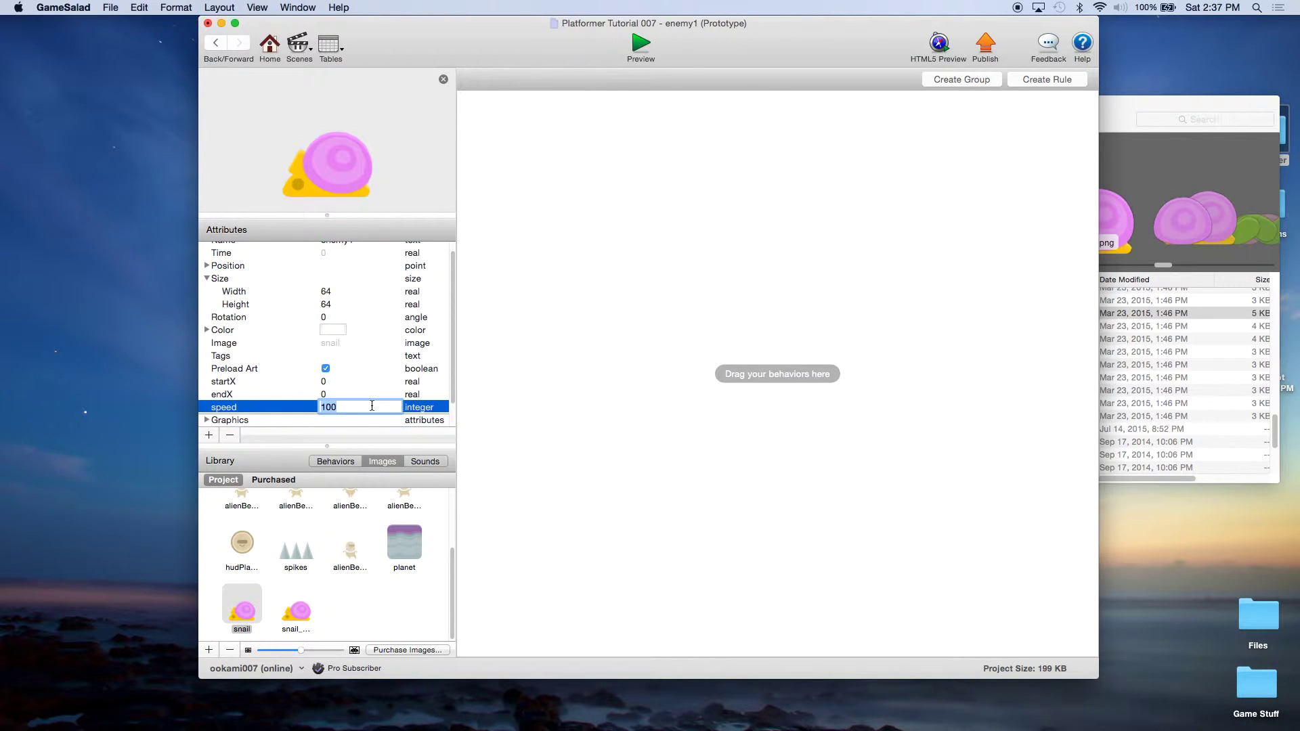
type("50")
left_click(327, 398)
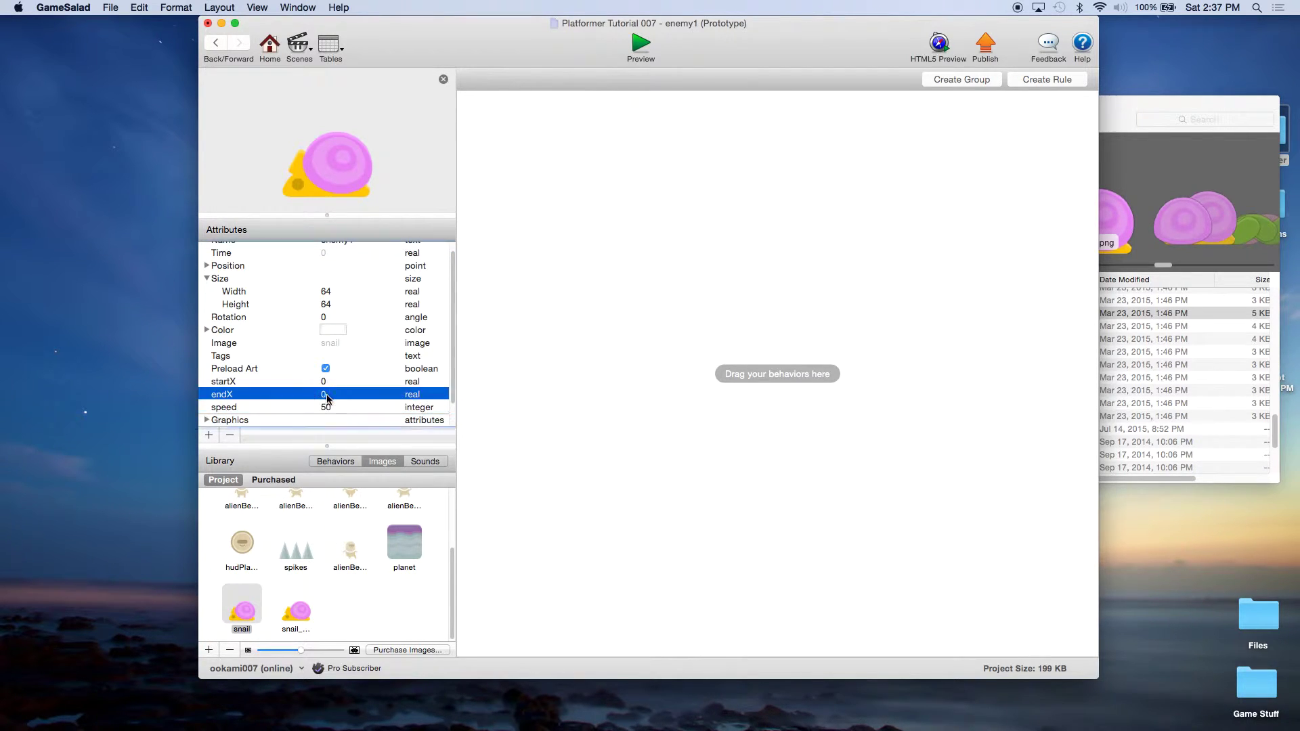
left_click(537, 321)
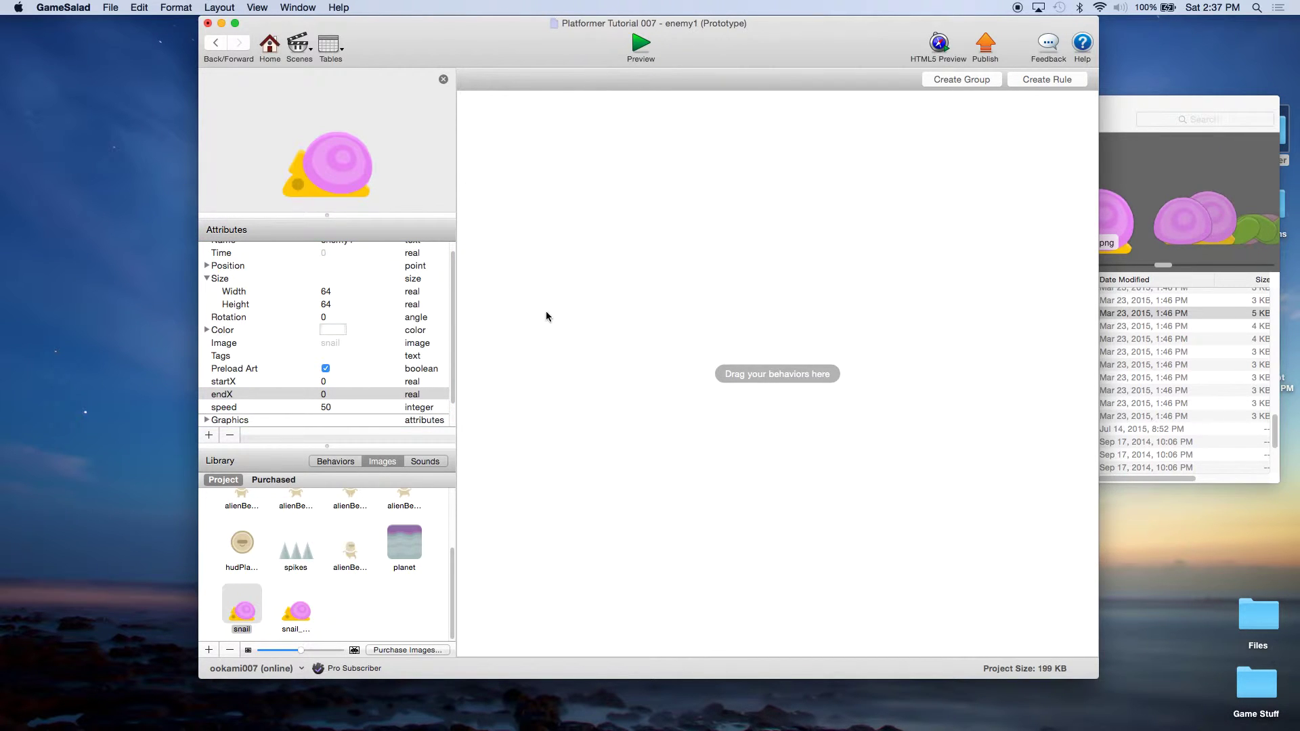
Add an Accelerate behavior to the enemy1 actor and make it relative to the scene
left_click(331, 465)
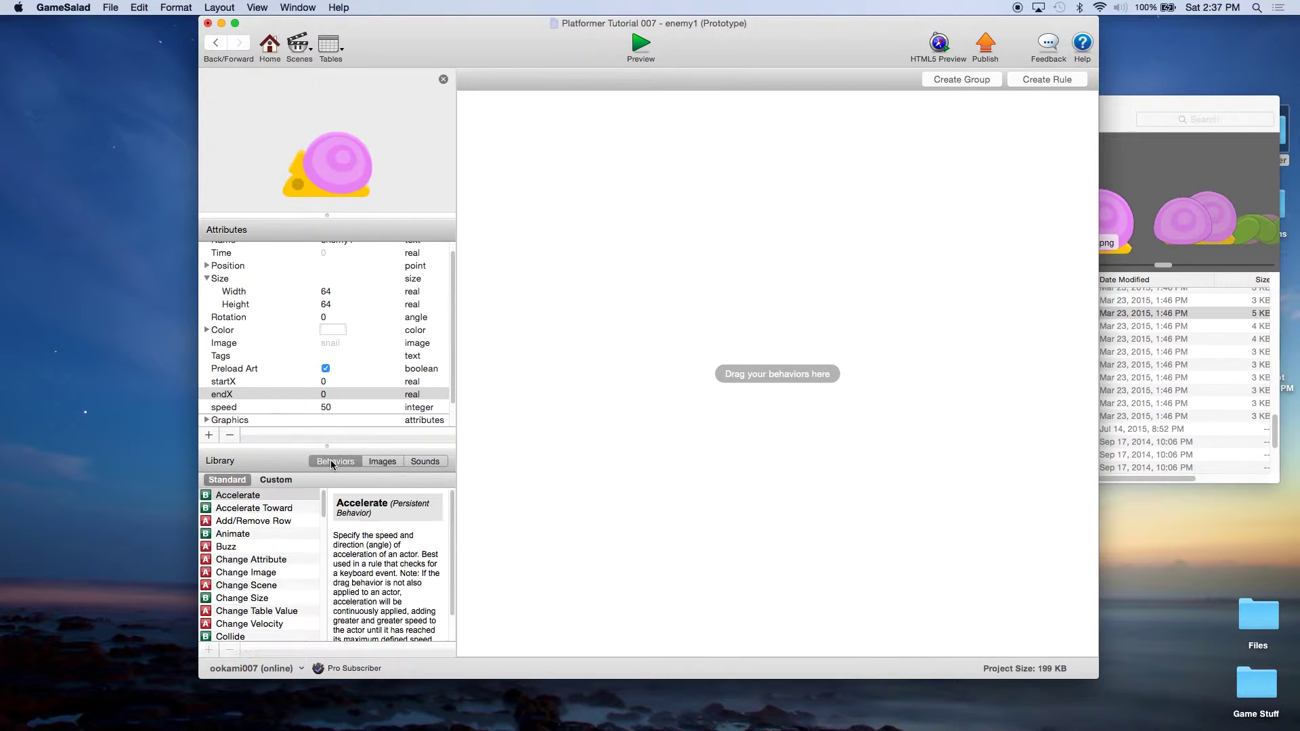
left_click(252, 500)
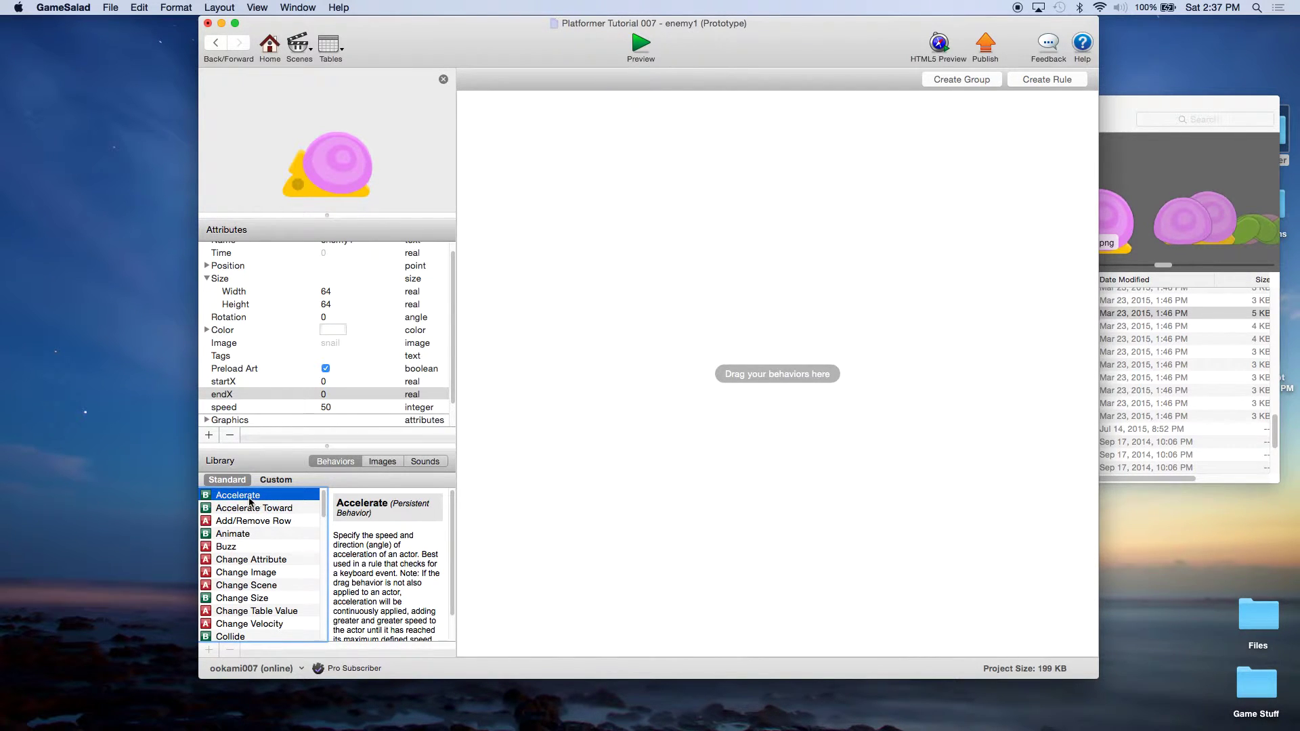
left_click_drag(252, 502, 662, 145)
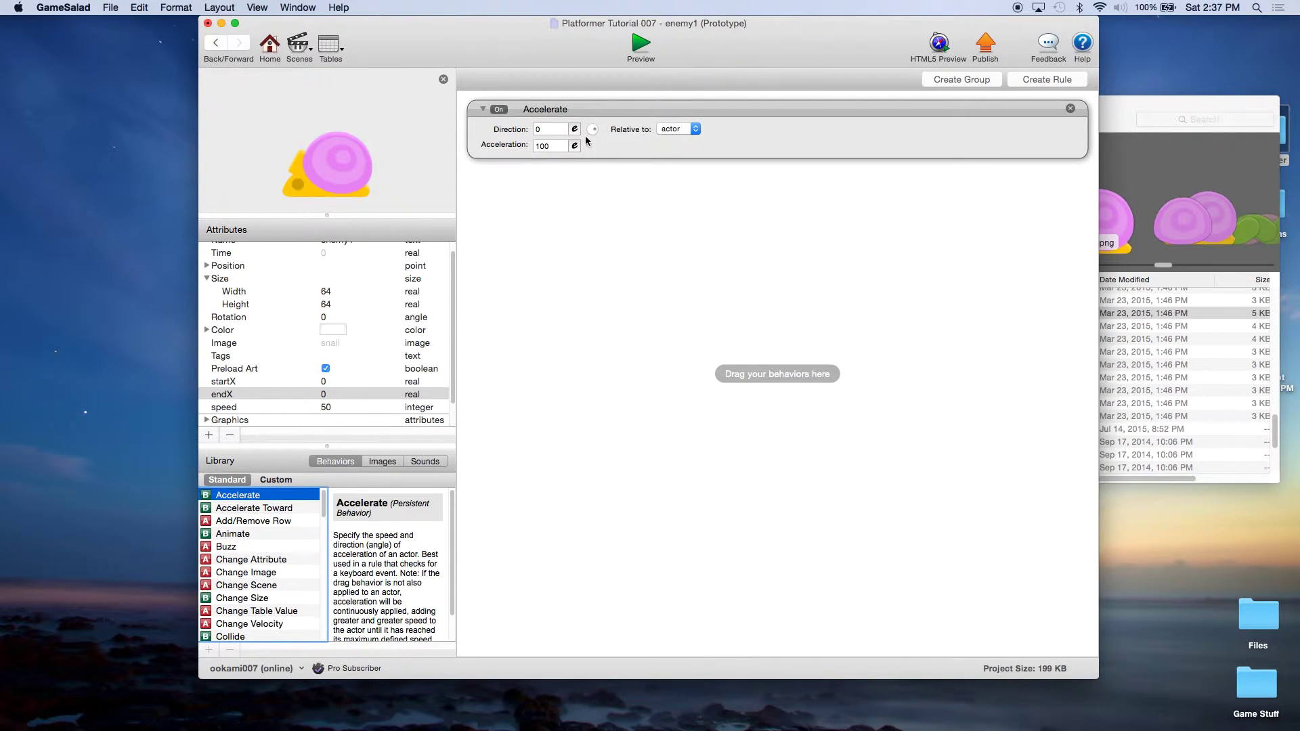
left_click(671, 129)
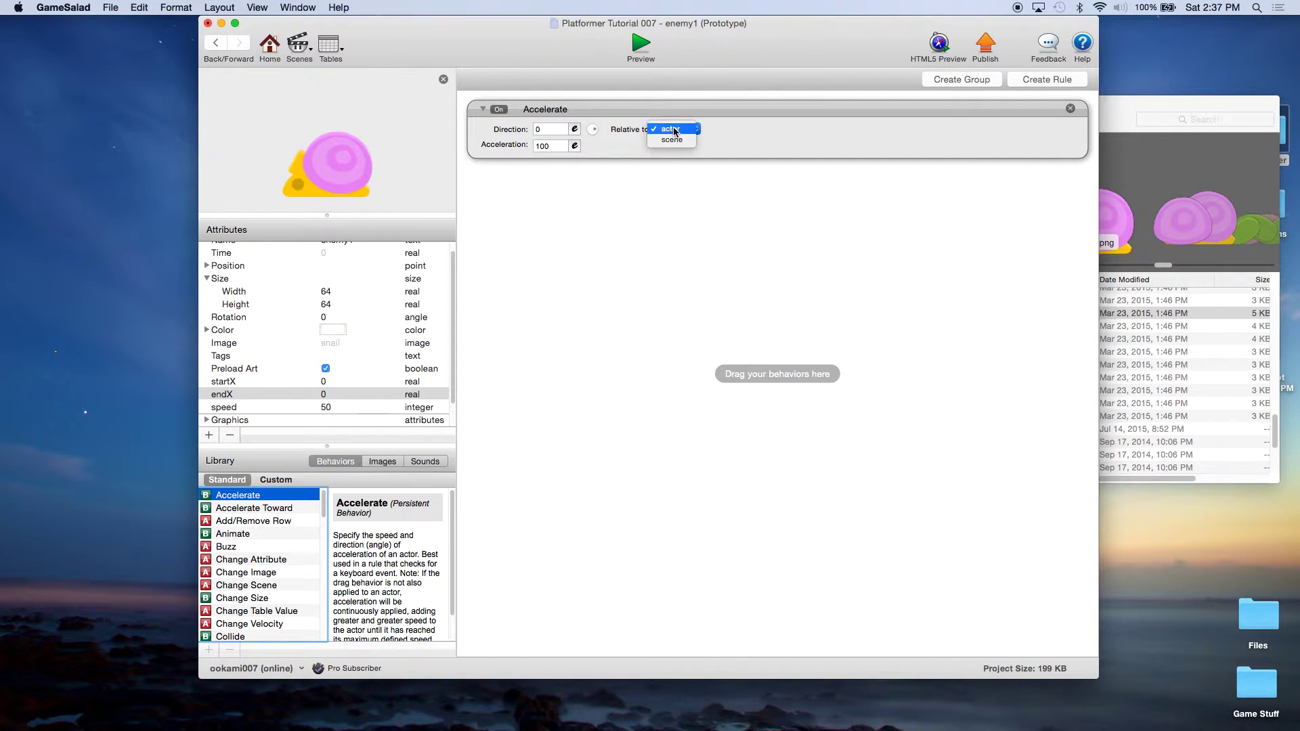
Set the Accelerate behavior's direction to 270 and its acceleration to 1000
left_click(549, 129)
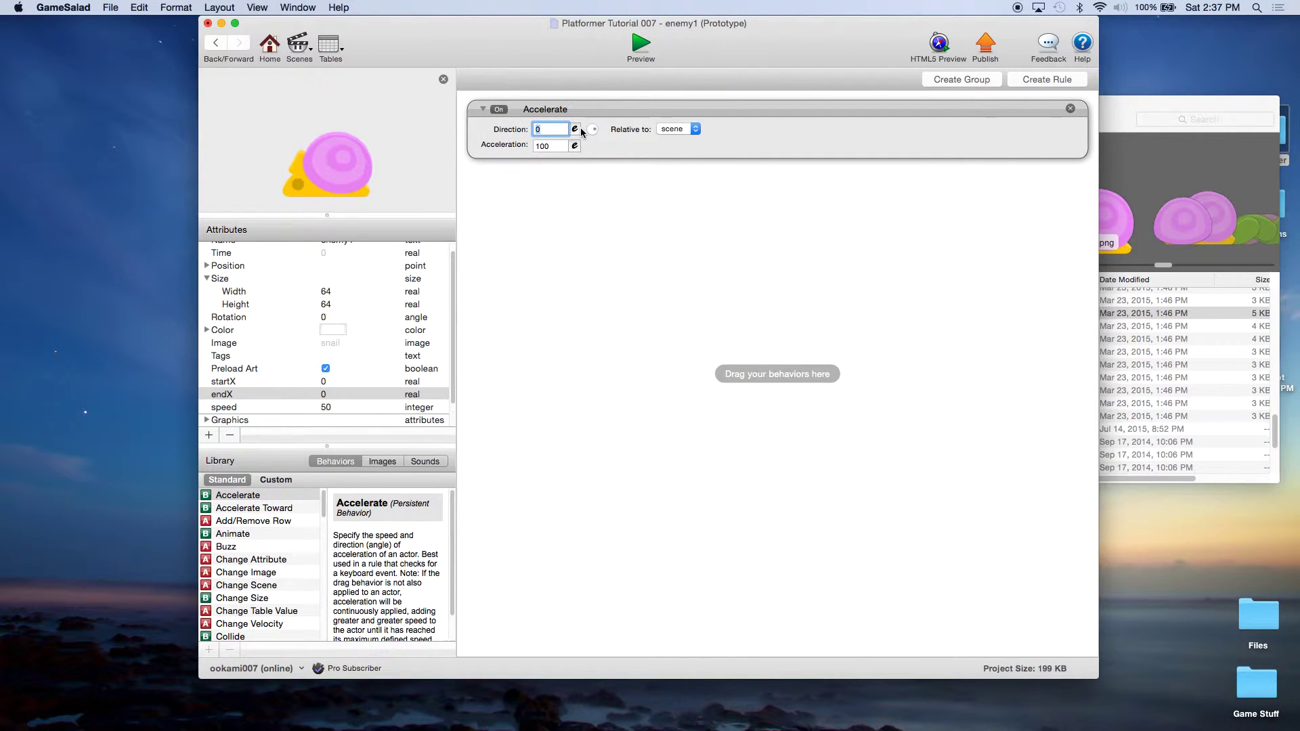
type("270")
key("Return")
left_click(560, 146)
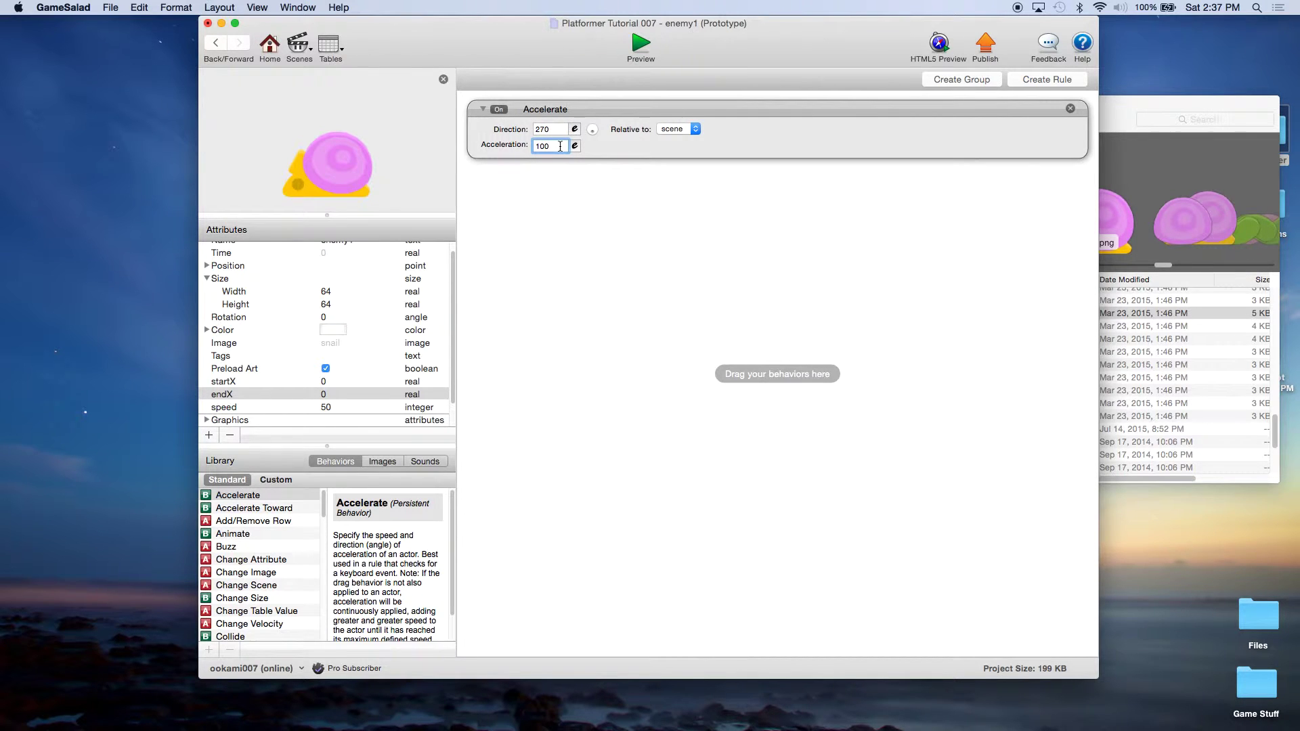
type("000")
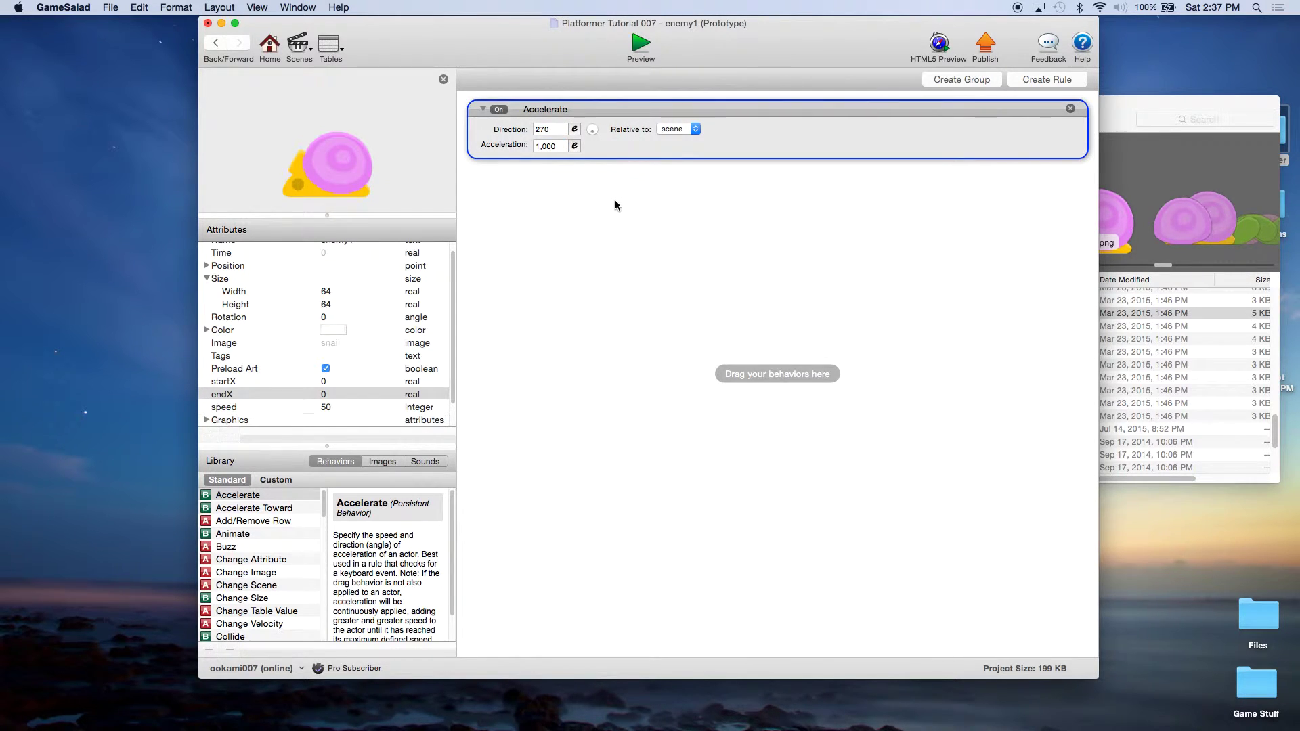
left_click(615, 200)
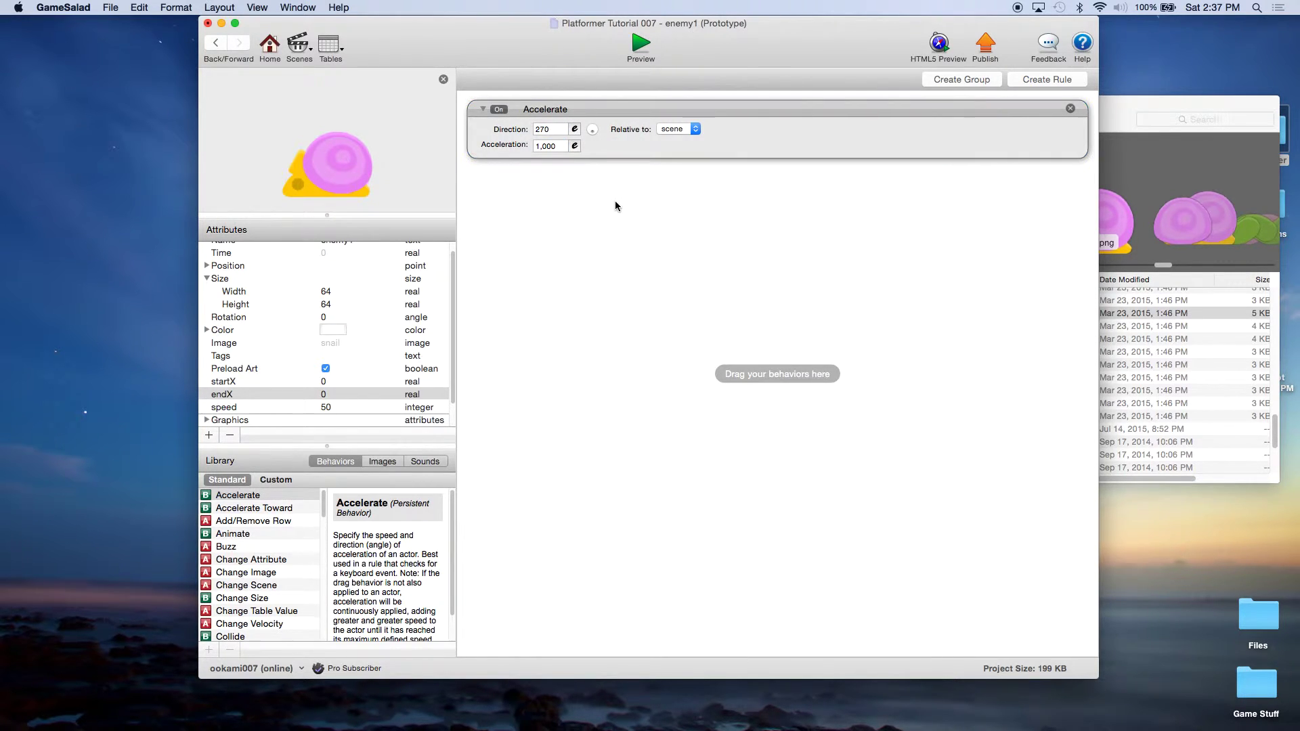
Rename the Accelerate behavior to Gravity
double_click(553, 109)
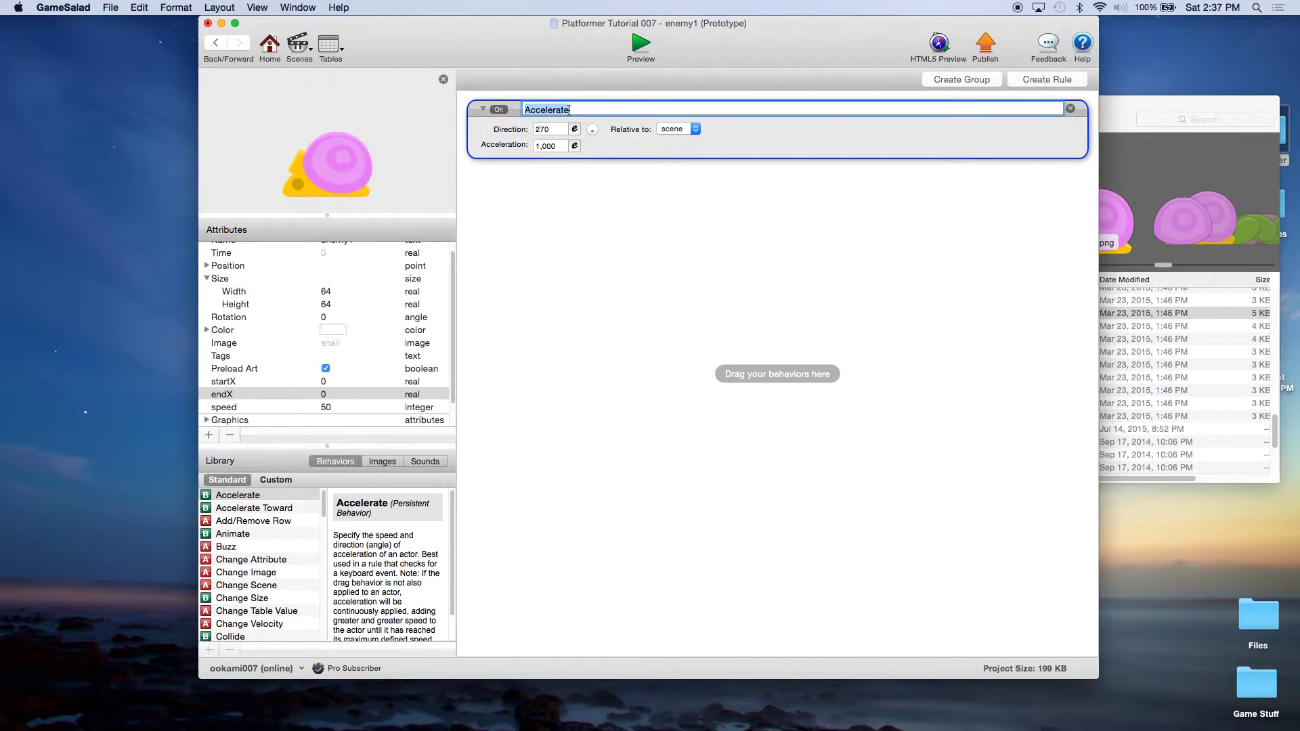
type("Gravity")
key("Return")
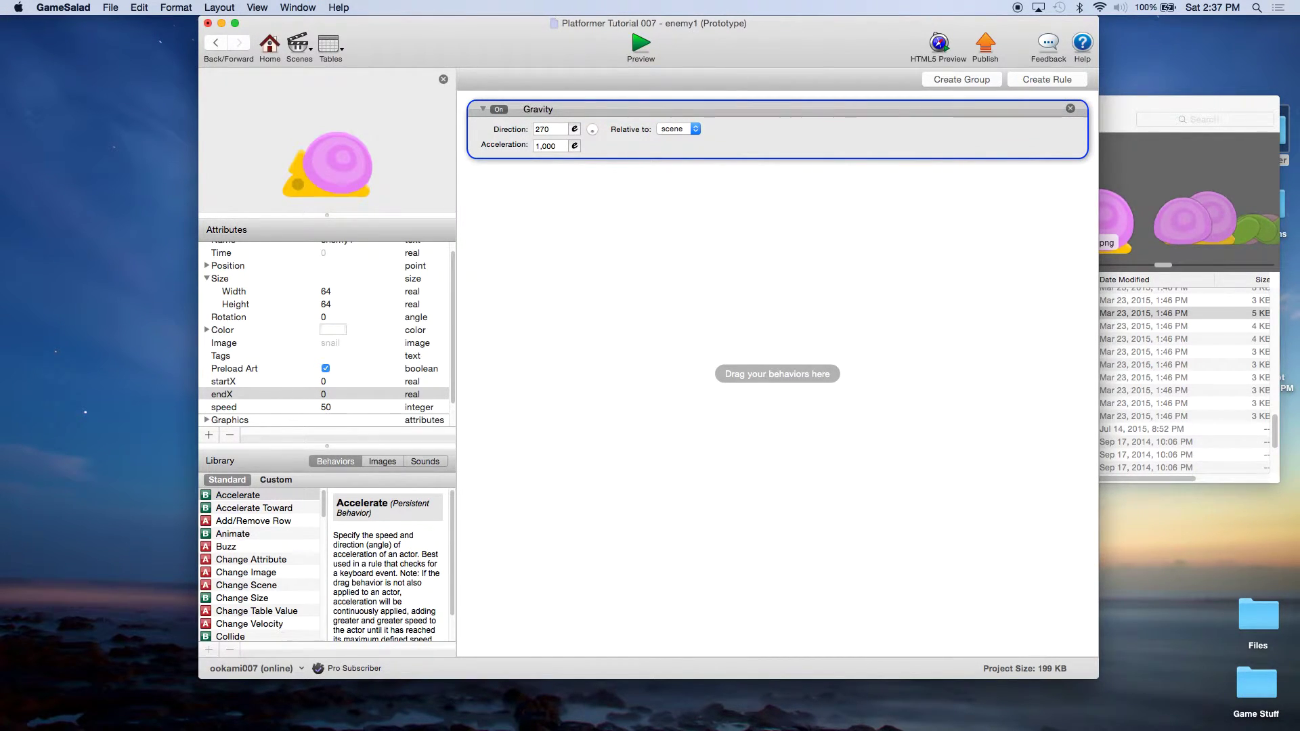
left_click(604, 160)
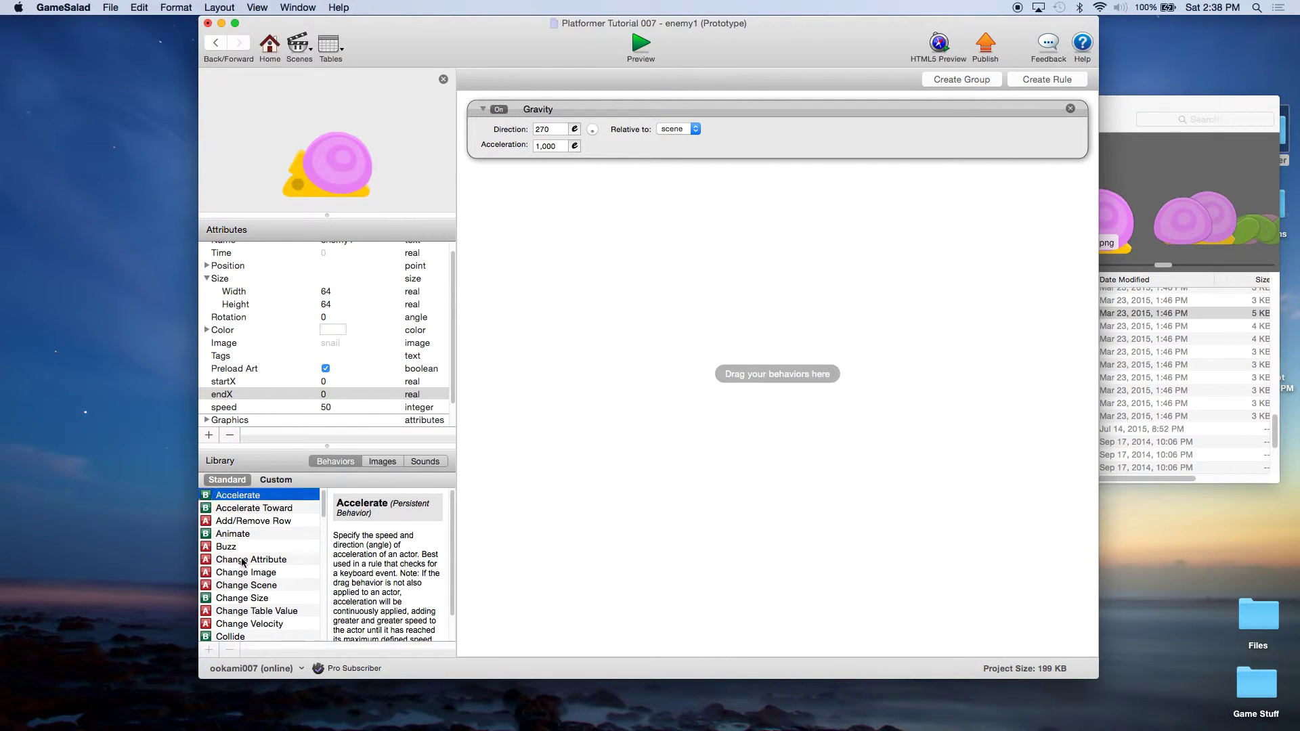
Add a Change Attribute behavior below Gravity and name it Set Speed
left_click_drag(241, 563, 607, 192)
double_click(582, 184)
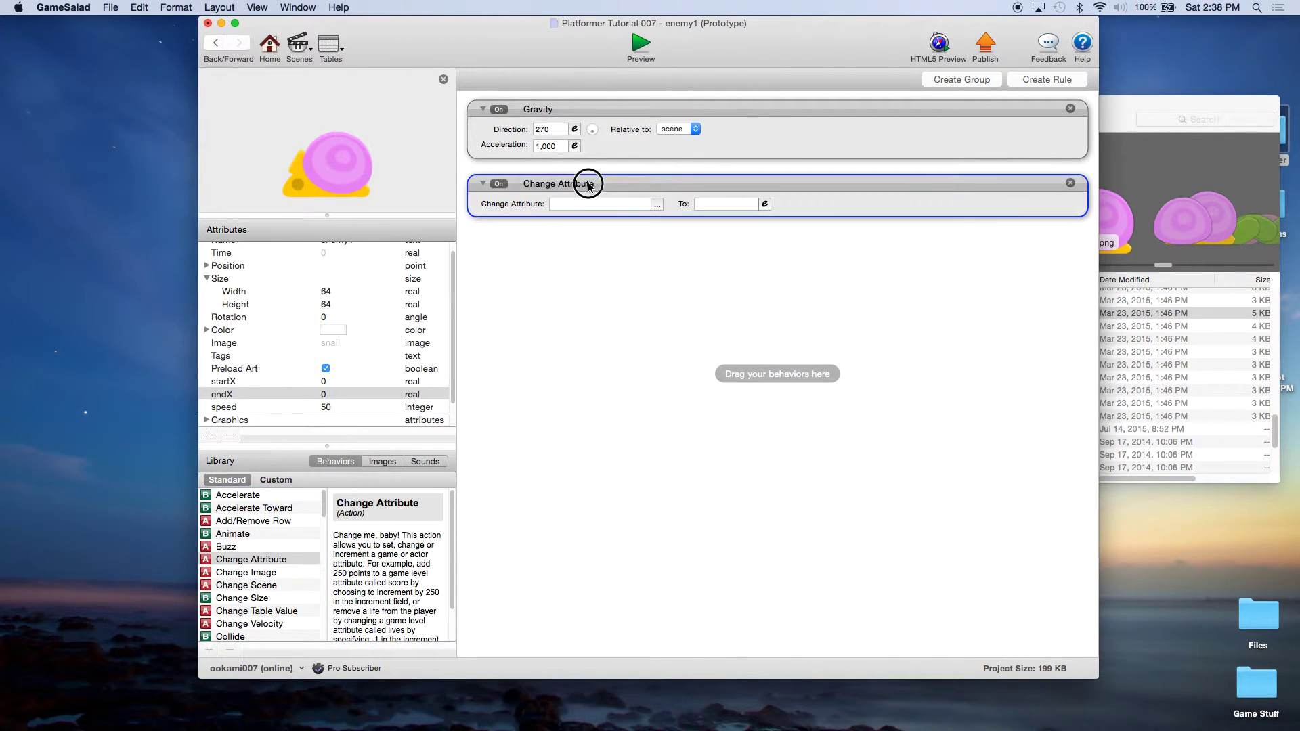
left_click(625, 180)
left_click_drag(625, 181, 487, 181)
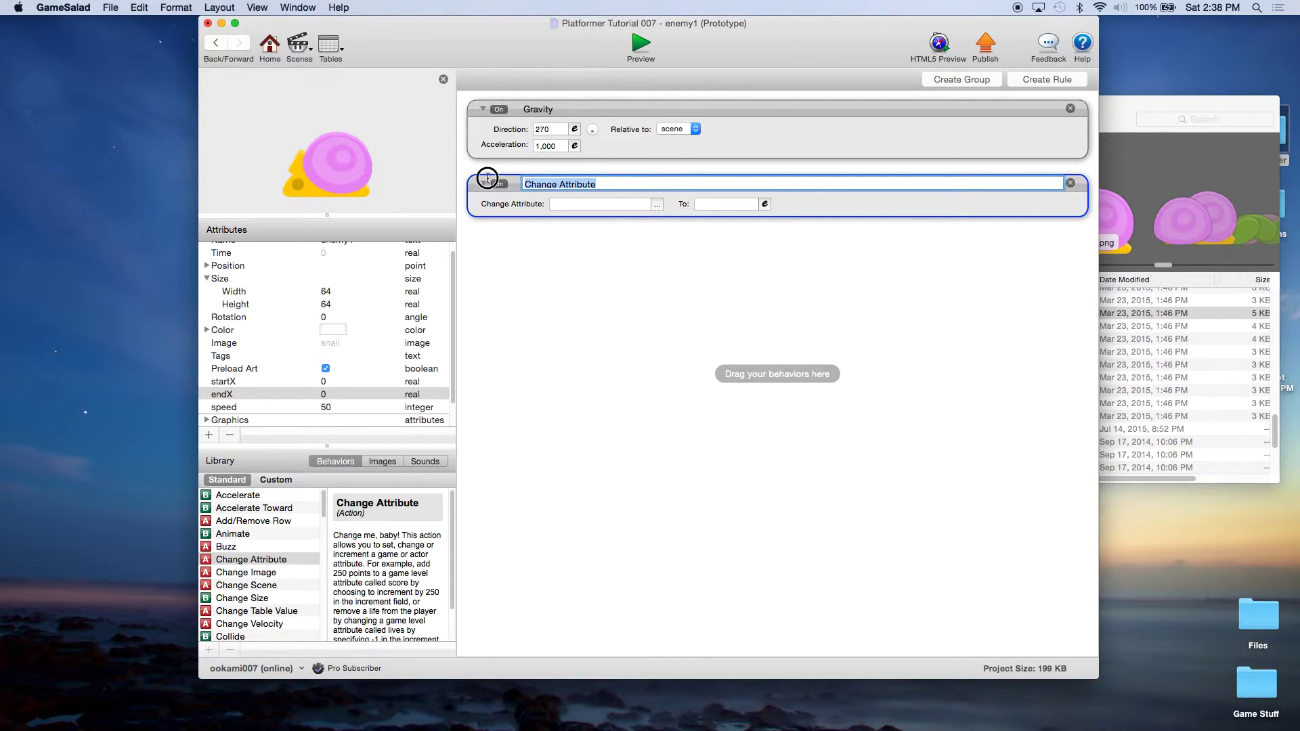
type("Set S")
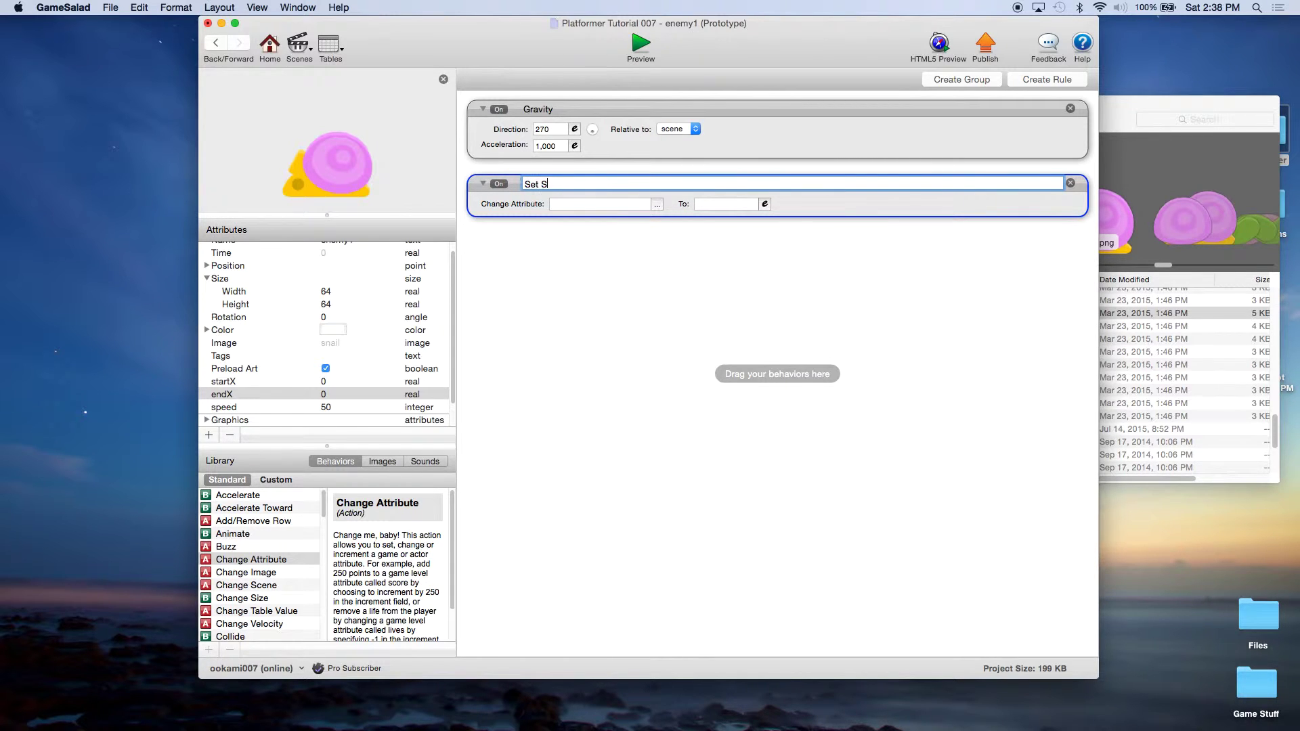
type("peed")
key("Return")
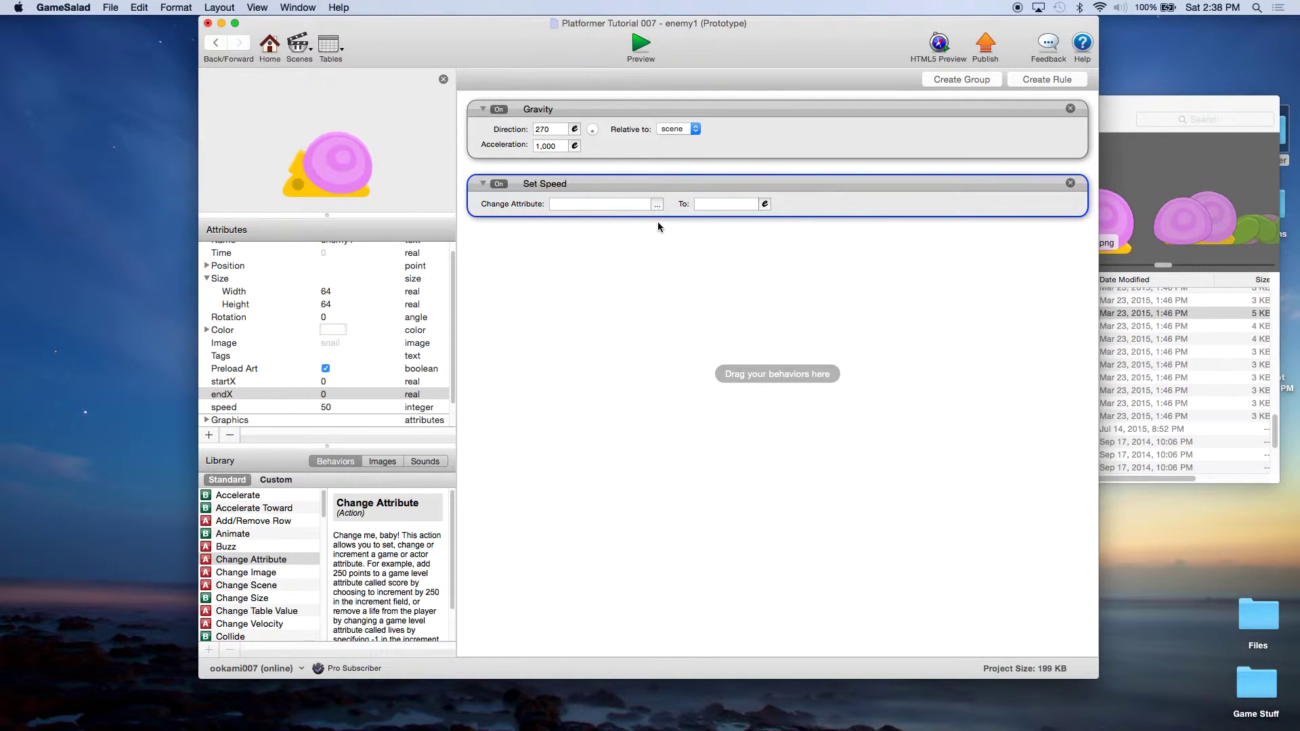
Make the Set Speed behavior change enemy1's Motion > Linear Velocity > X attribute
left_click(657, 205)
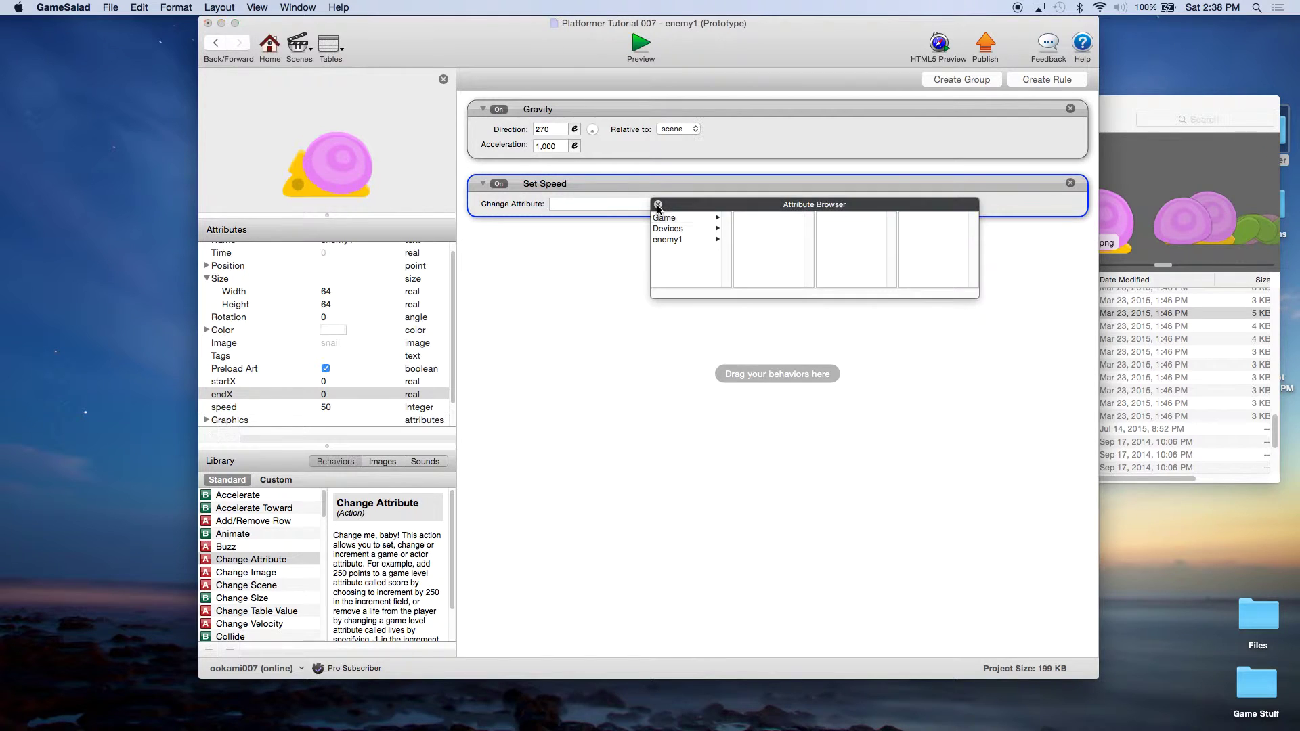
left_click(685, 241)
scroll(770, 249, "down", 4)
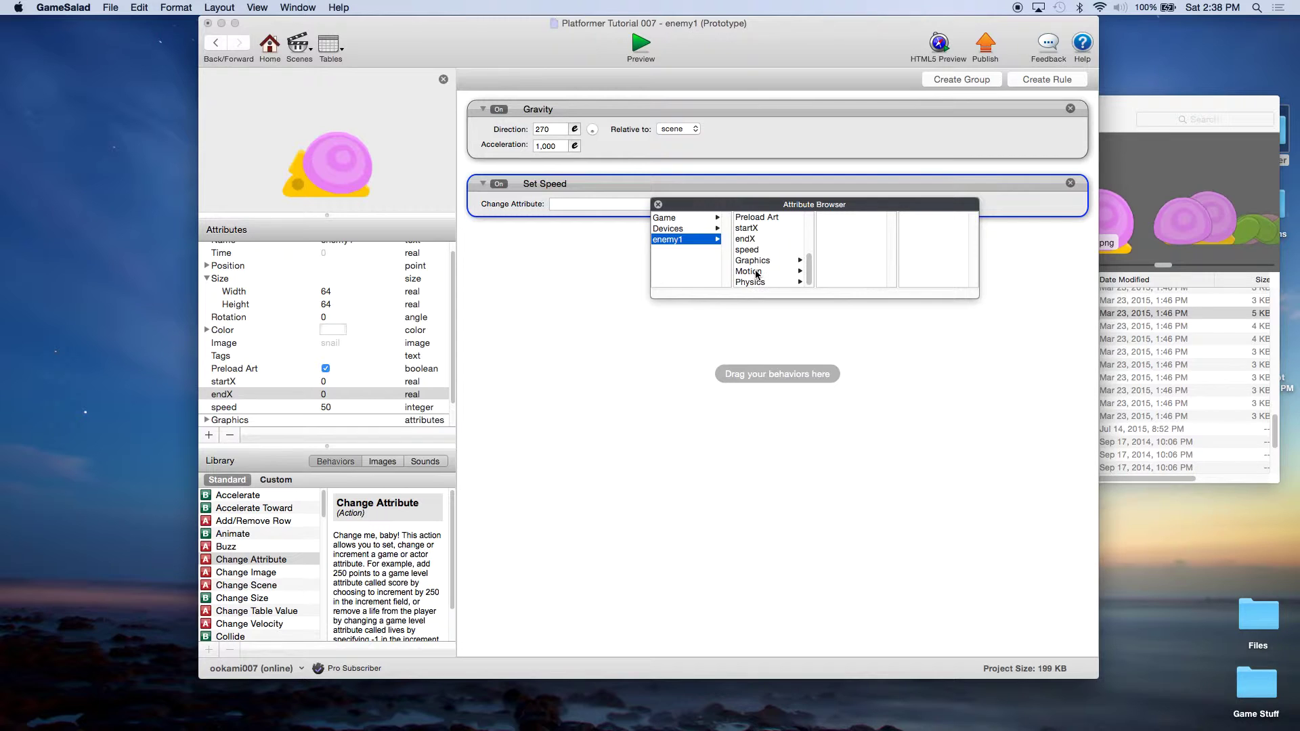
left_click(758, 273)
left_click(841, 218)
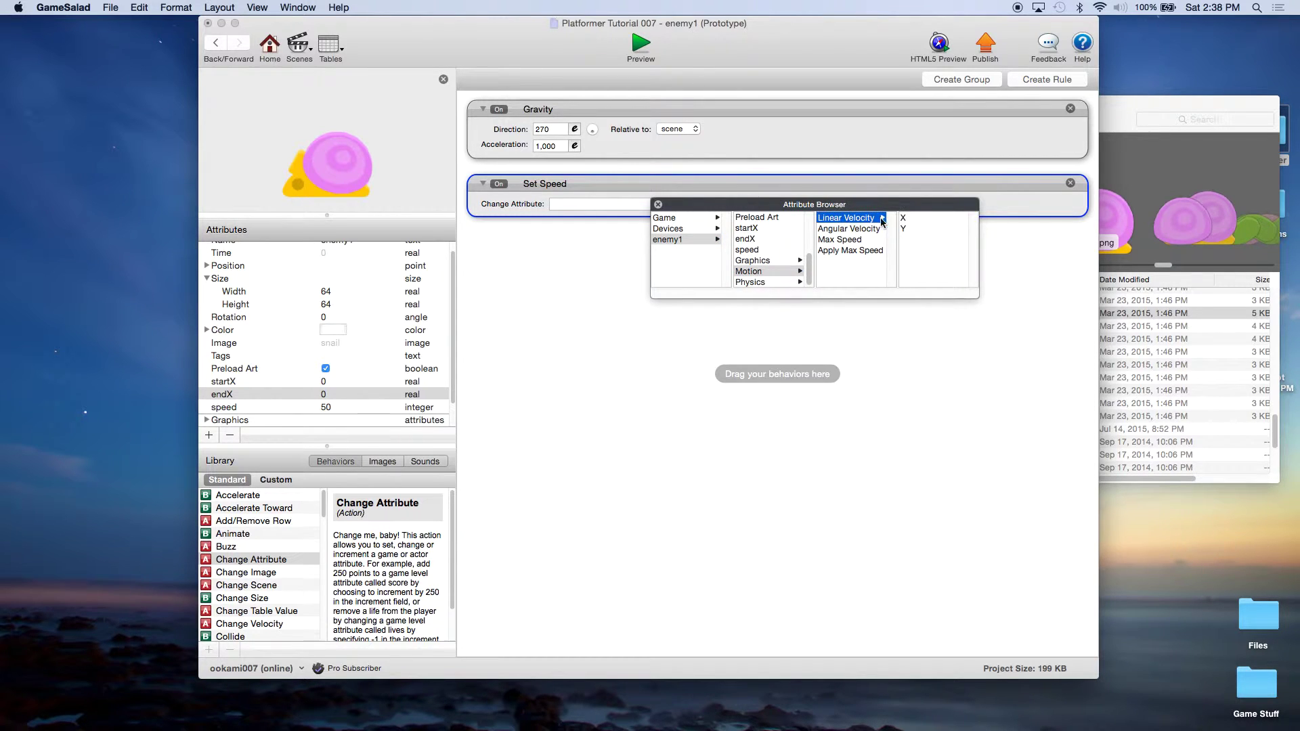
double_click(903, 218)
Set the Set Speed behavior's value to the expression self.speed
left_click(771, 205)
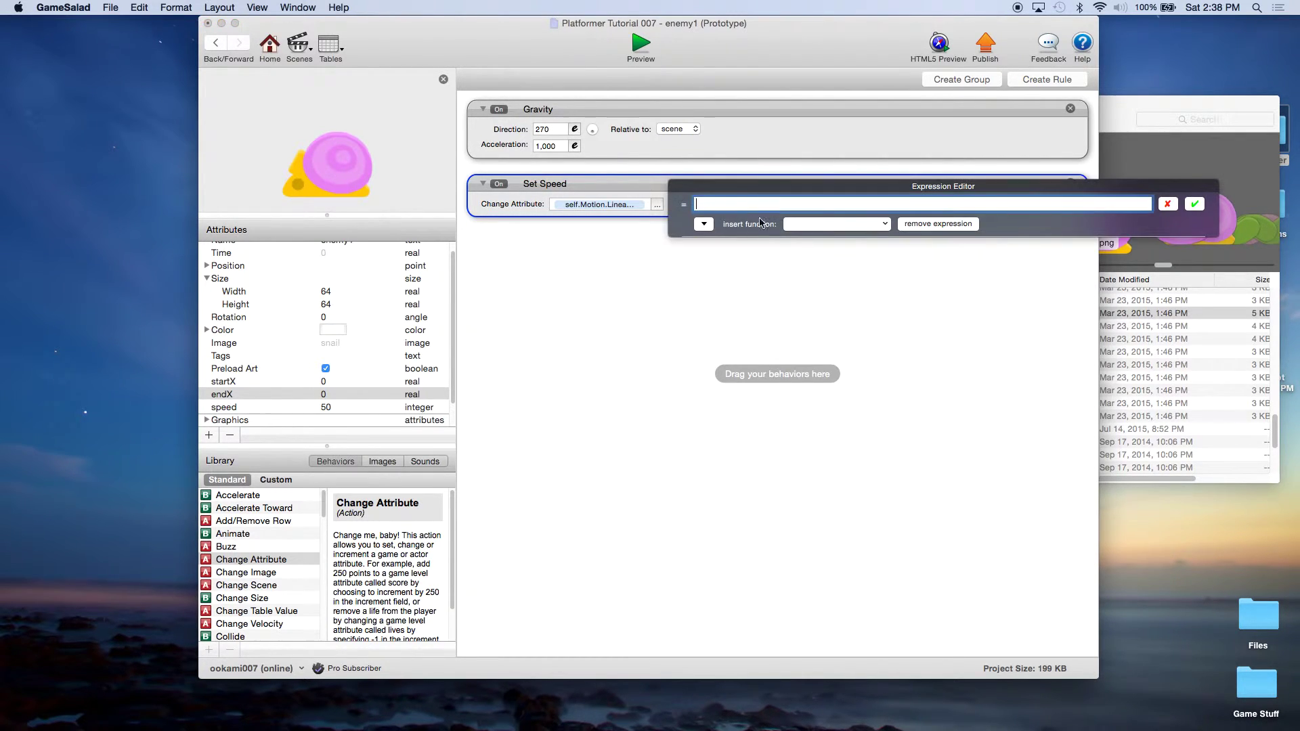
left_click(704, 223)
left_click(708, 264)
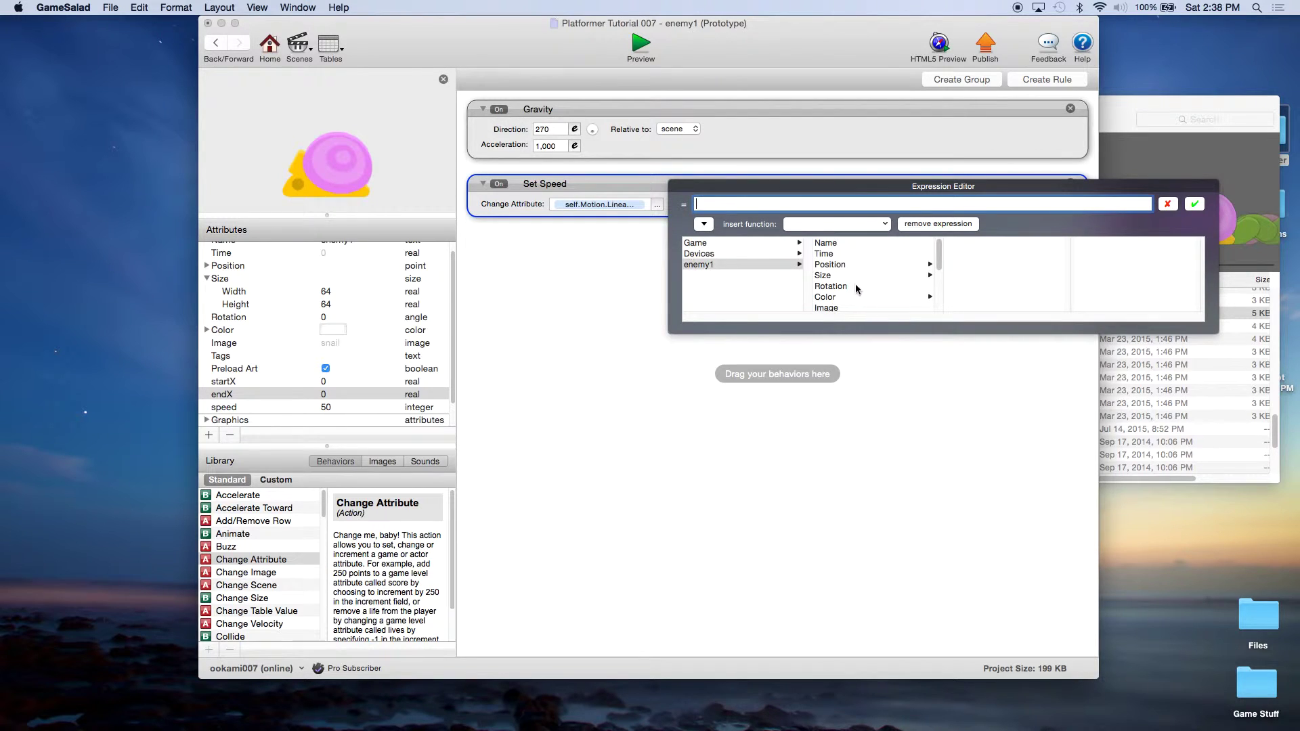
scroll(856, 284, "down", 4)
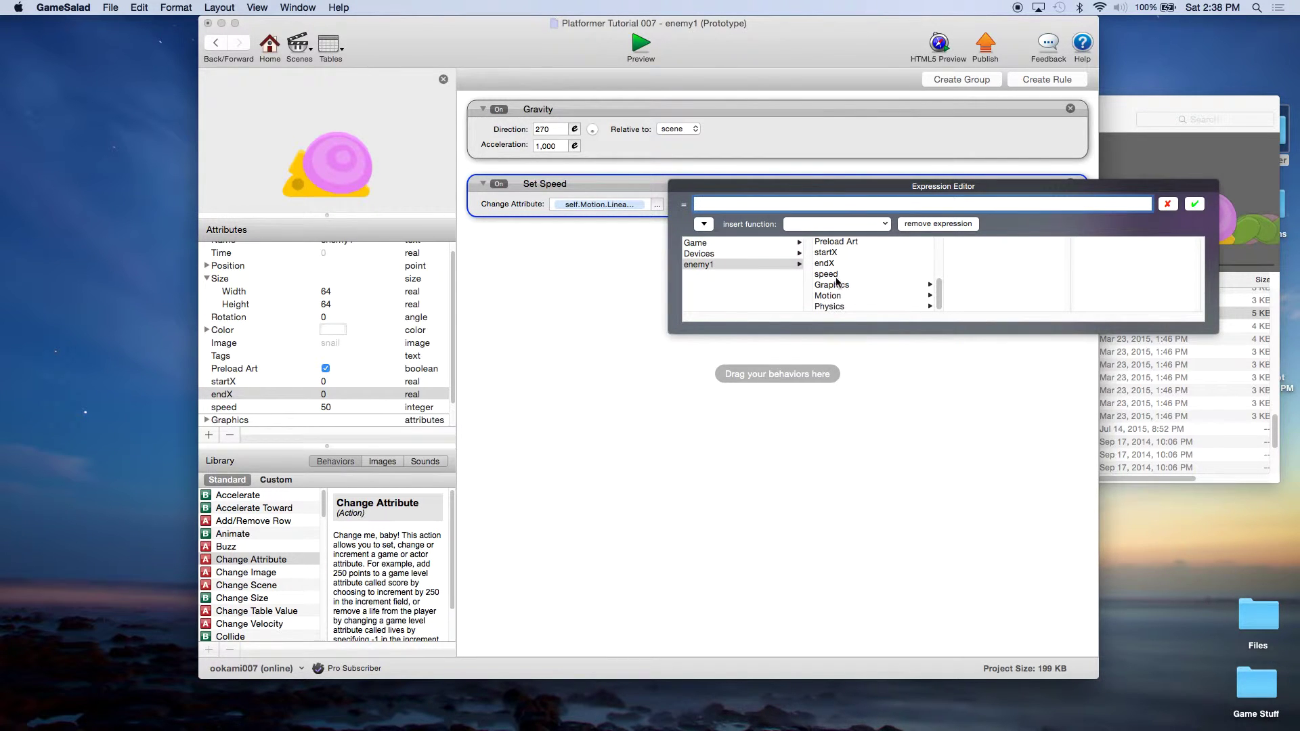
left_click(827, 274)
left_click(1195, 204)
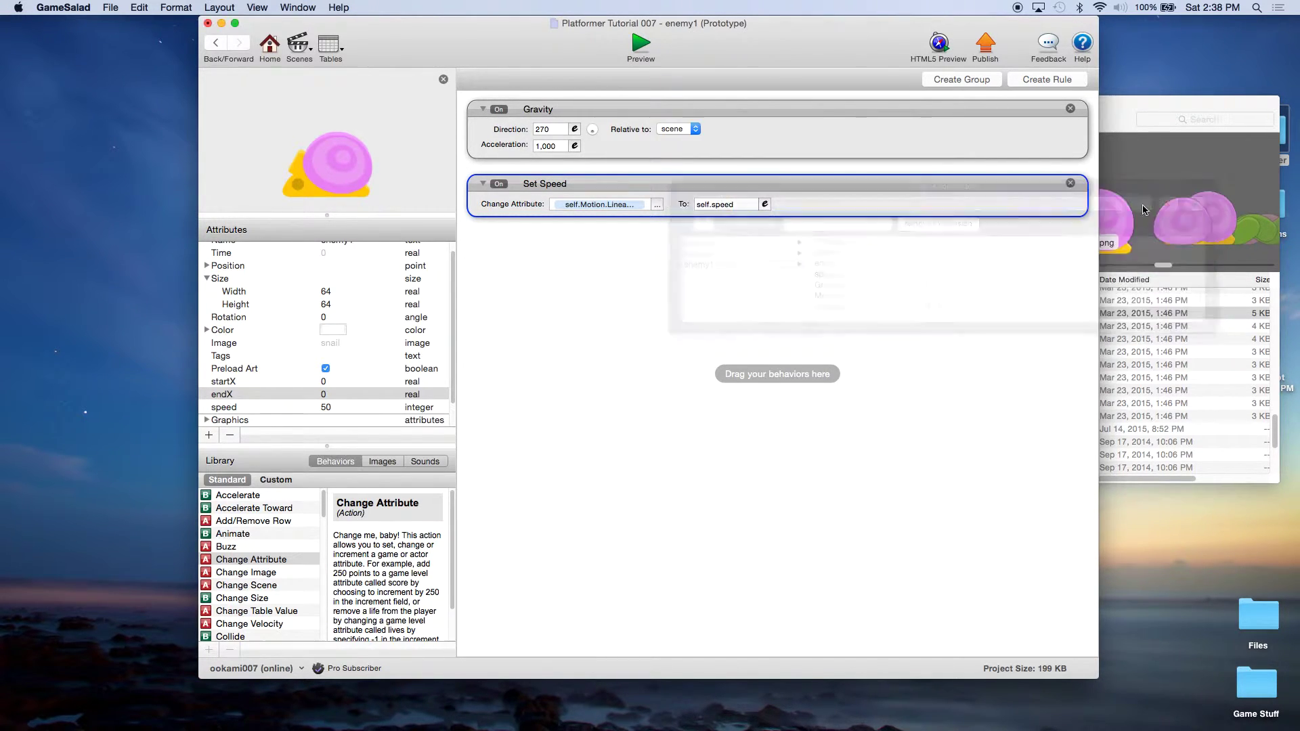
left_click(599, 297)
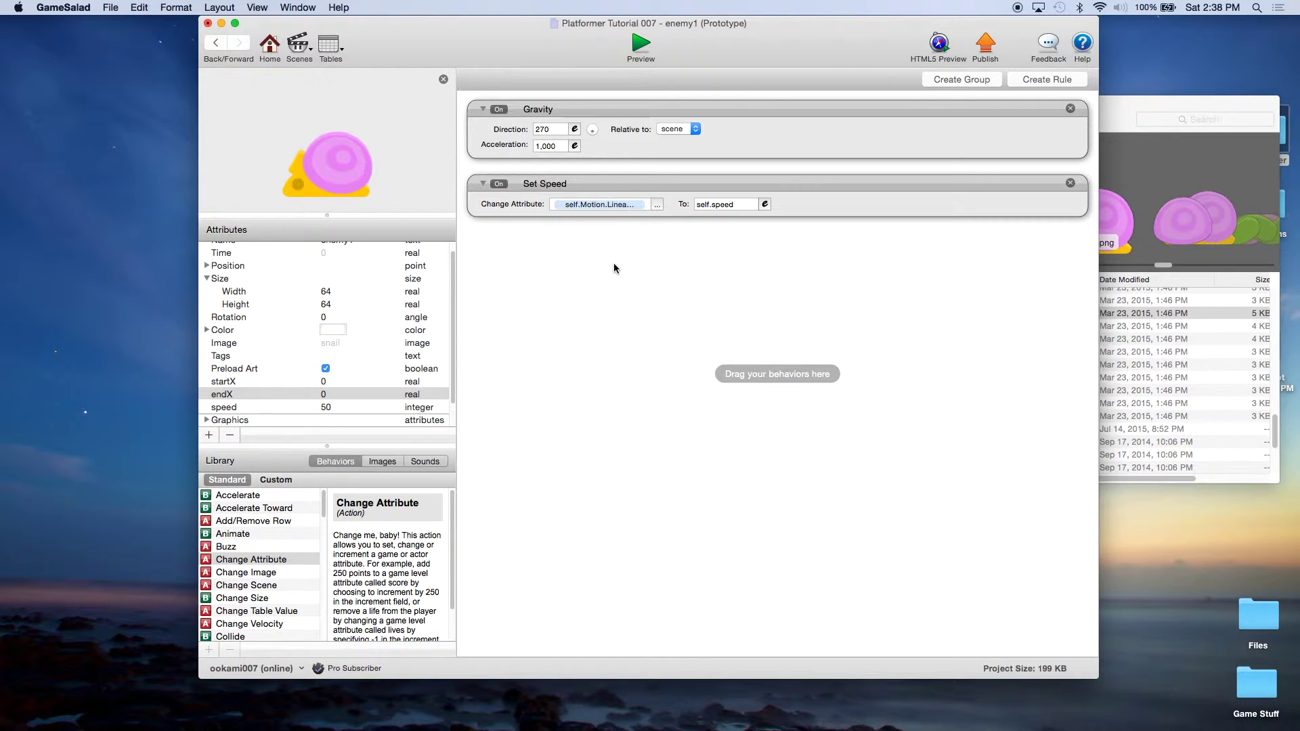
Create two rules below Set Speed and make the first one's condition an Attribute check on self.Position.X
left_click(1042, 79)
left_click(1042, 79)
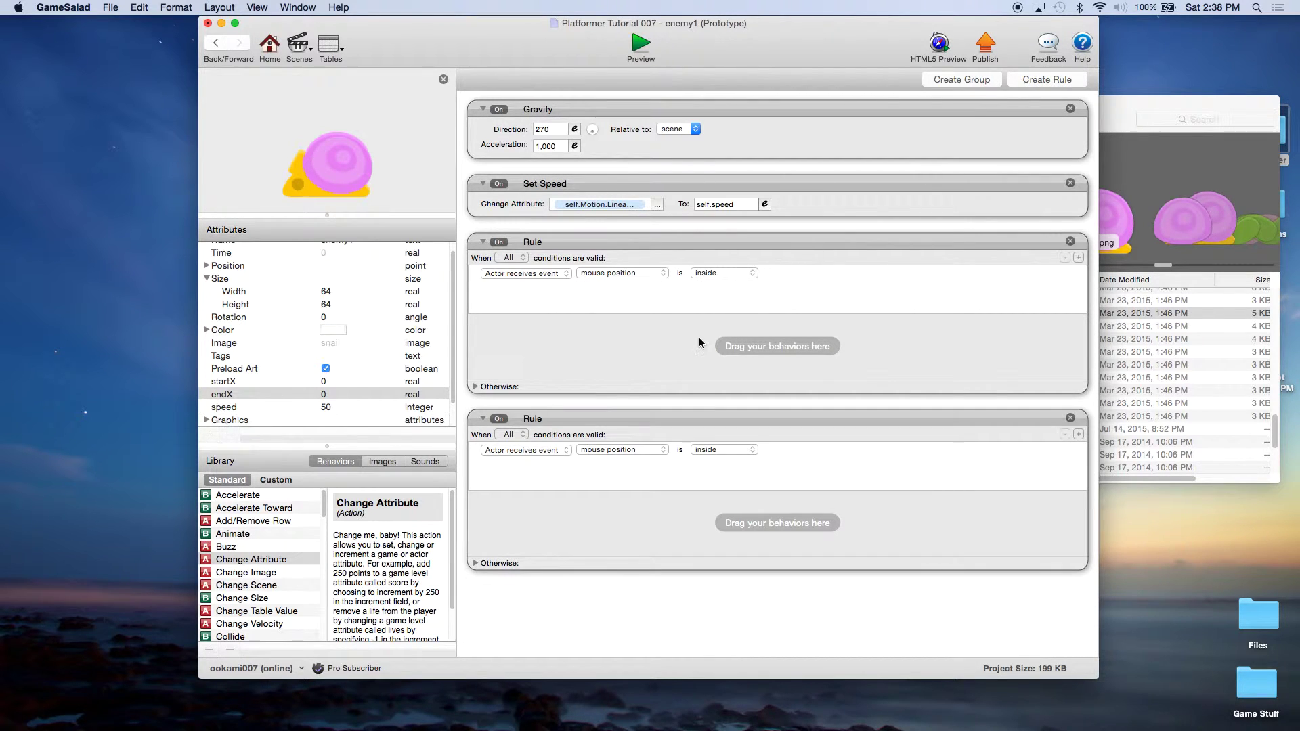
left_click(531, 274)
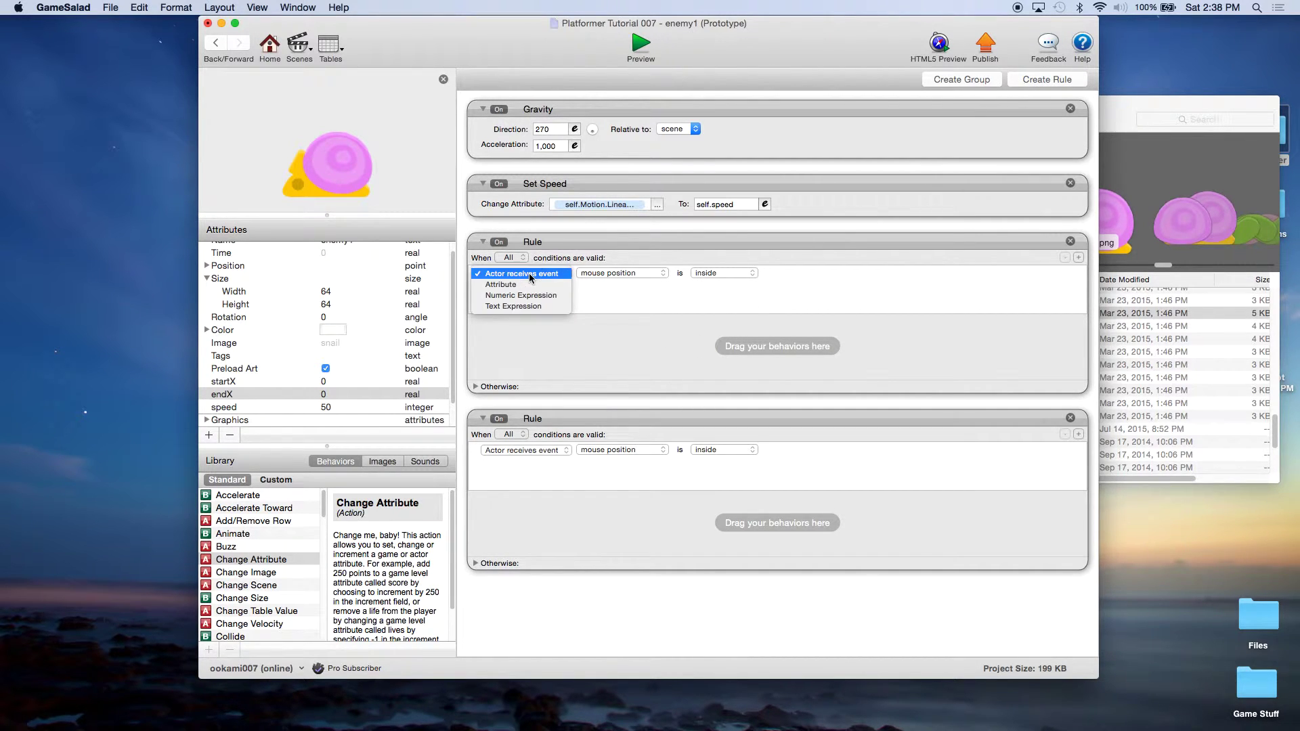
left_click(572, 283)
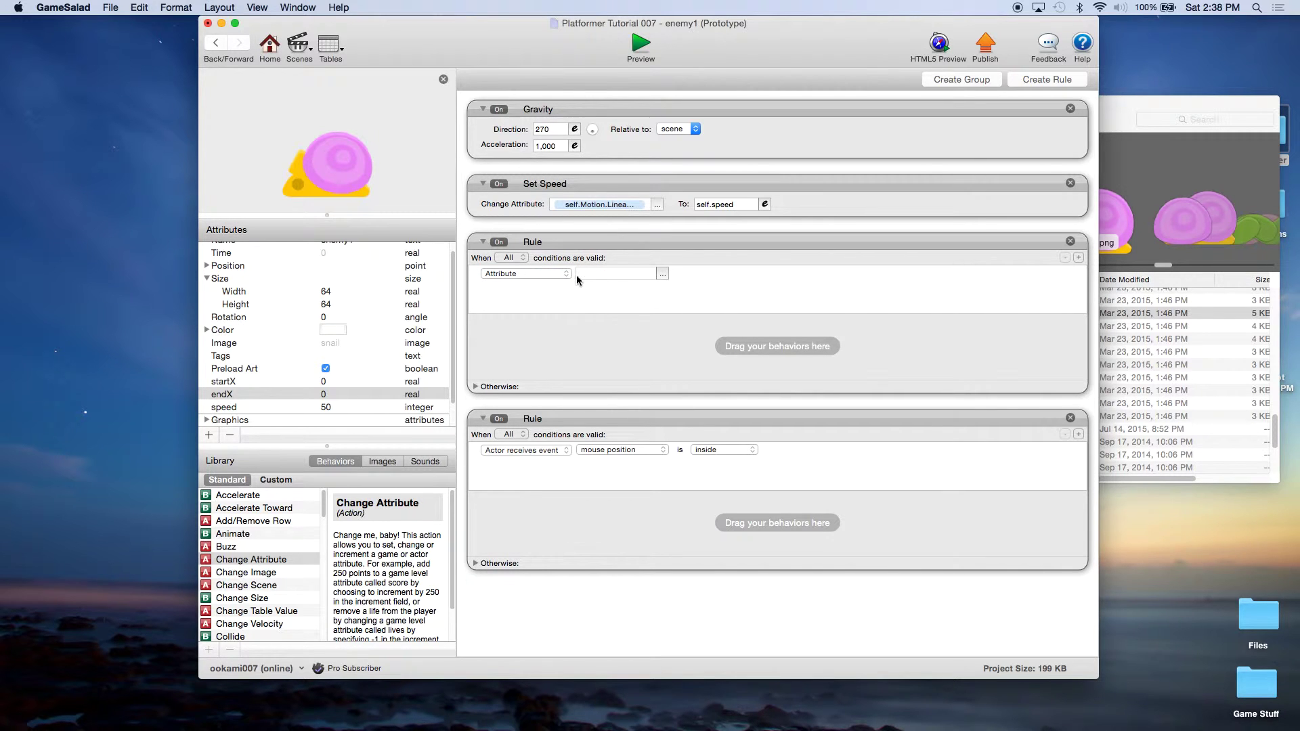
left_click(657, 272)
left_click(691, 309)
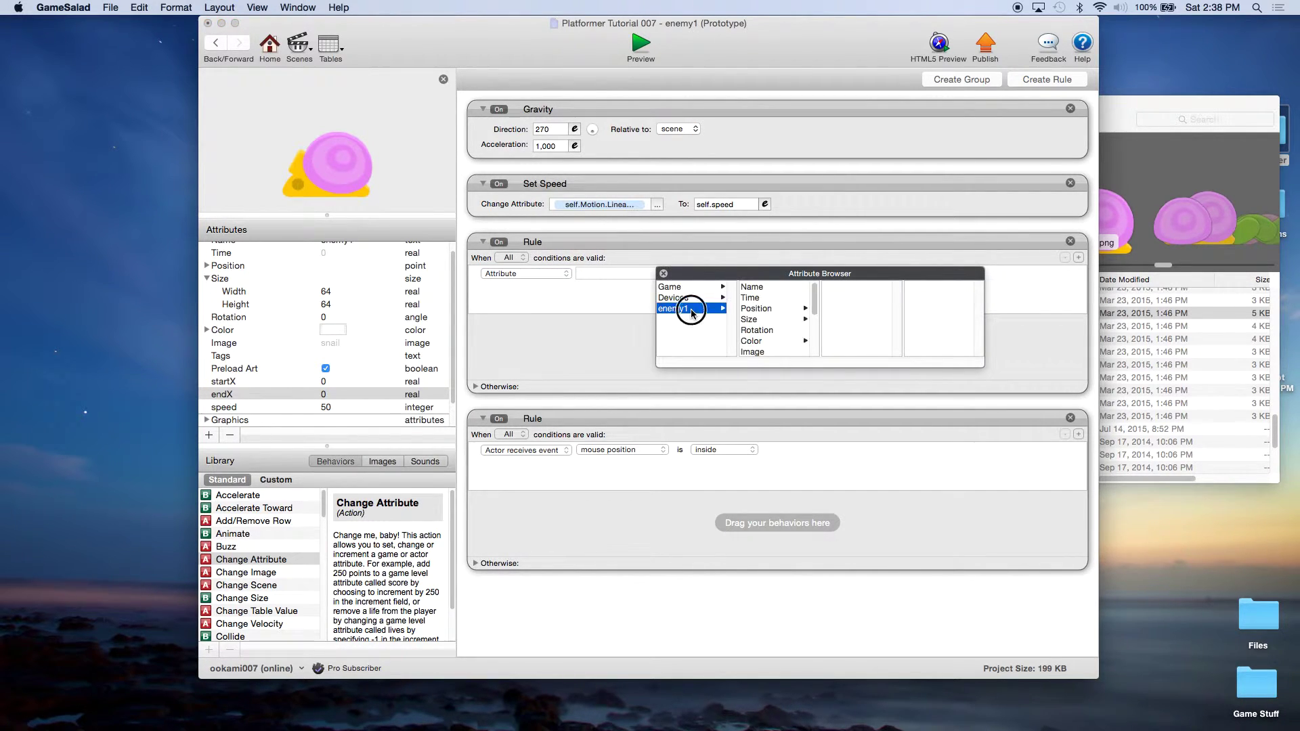
left_click(757, 309)
left_click(837, 286)
Complete the first rule's condition so that self.Position.X is greater than (>) self.endX
left_click(693, 275)
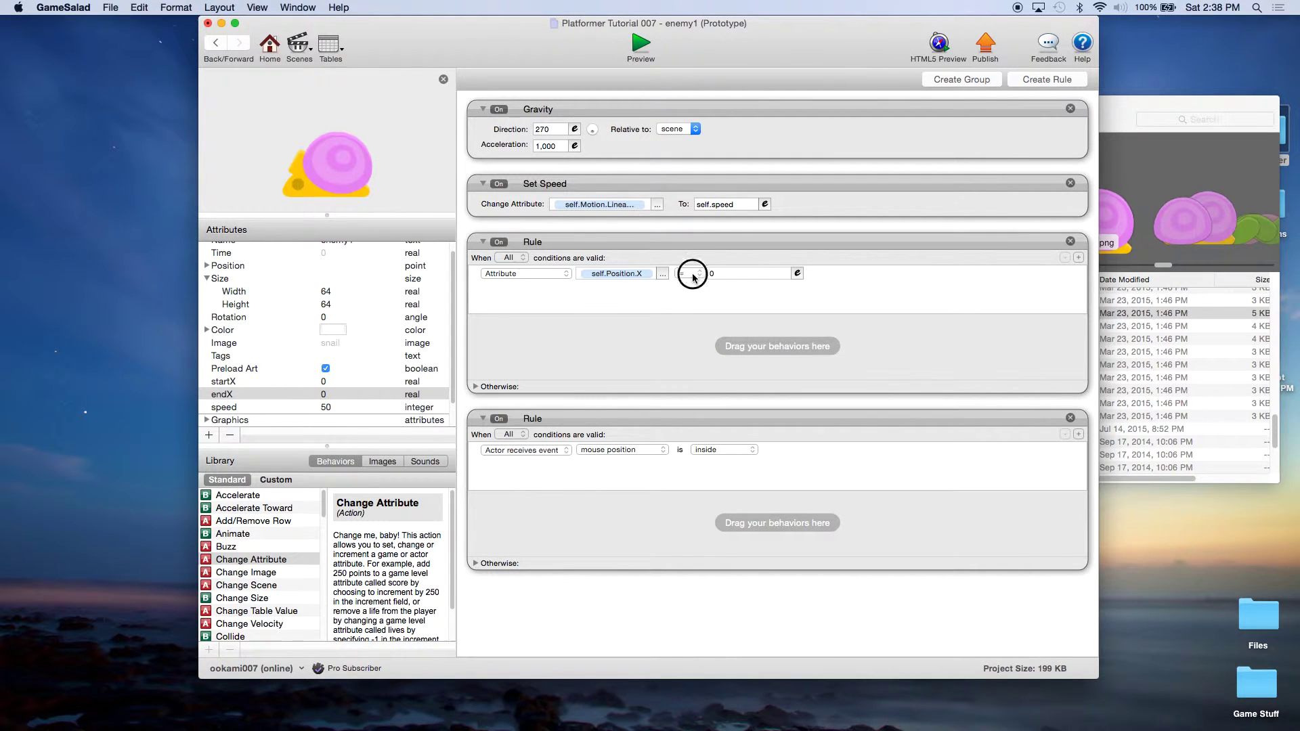
left_click(691, 305)
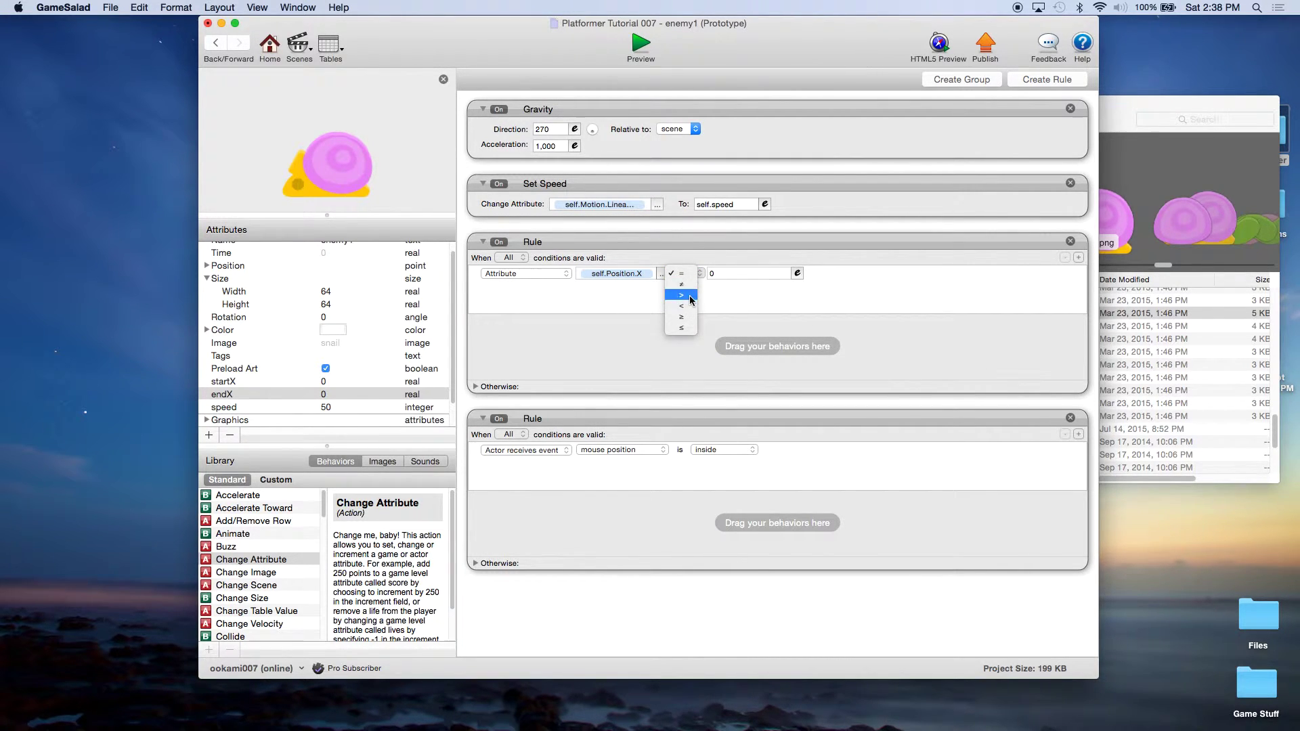
left_click(797, 273)
left_click(716, 292)
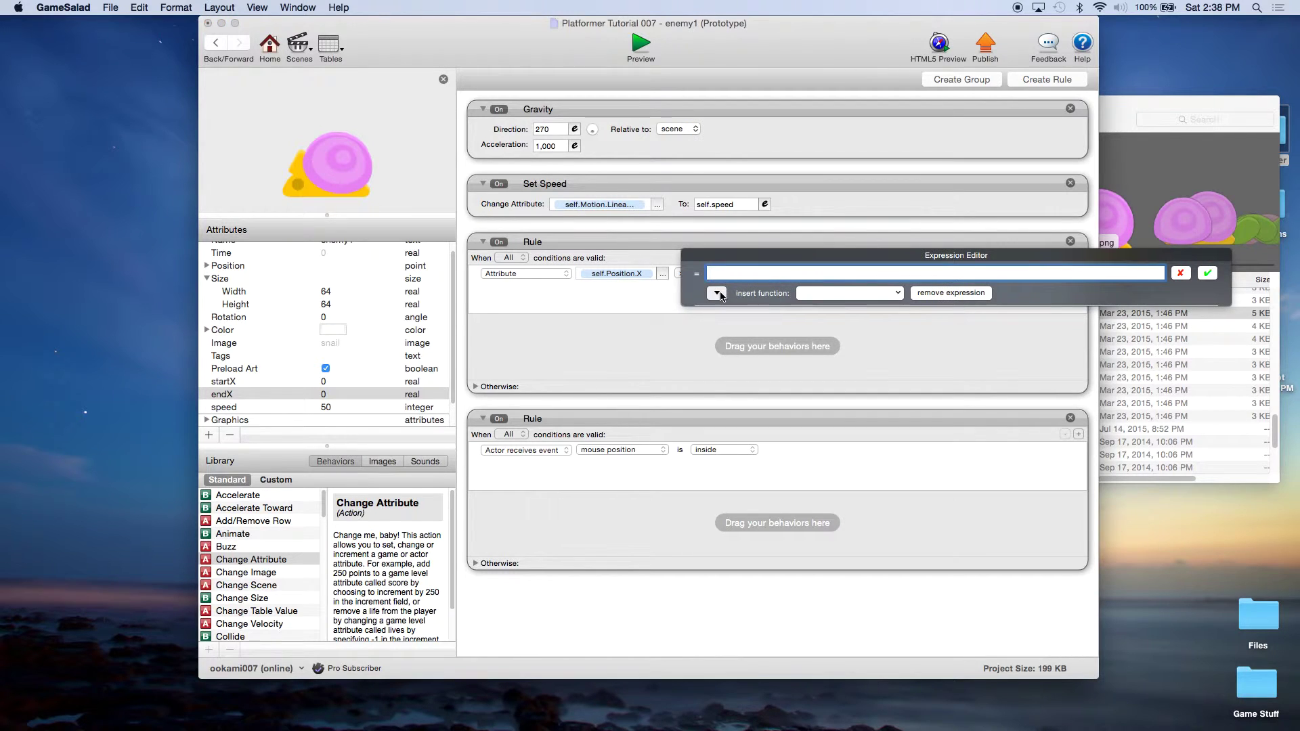
left_click(732, 333)
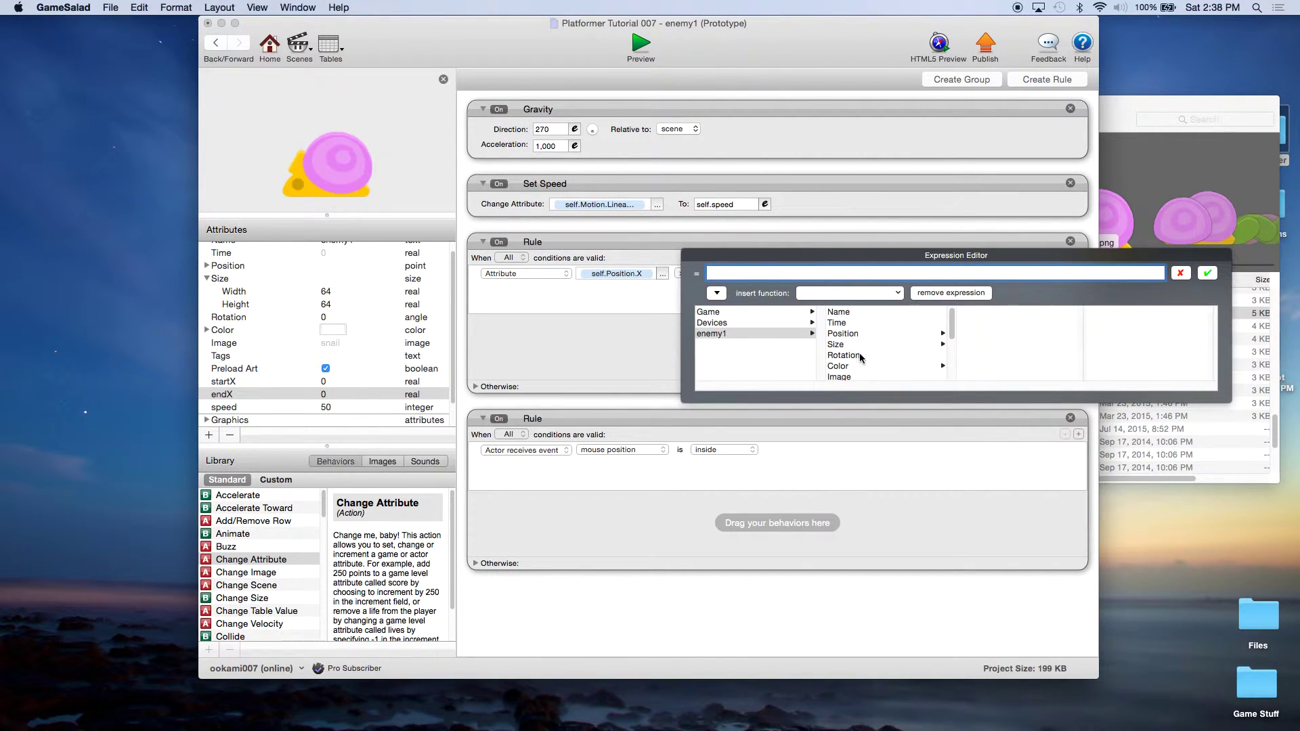
scroll(857, 353, "down", 4)
left_click(850, 324)
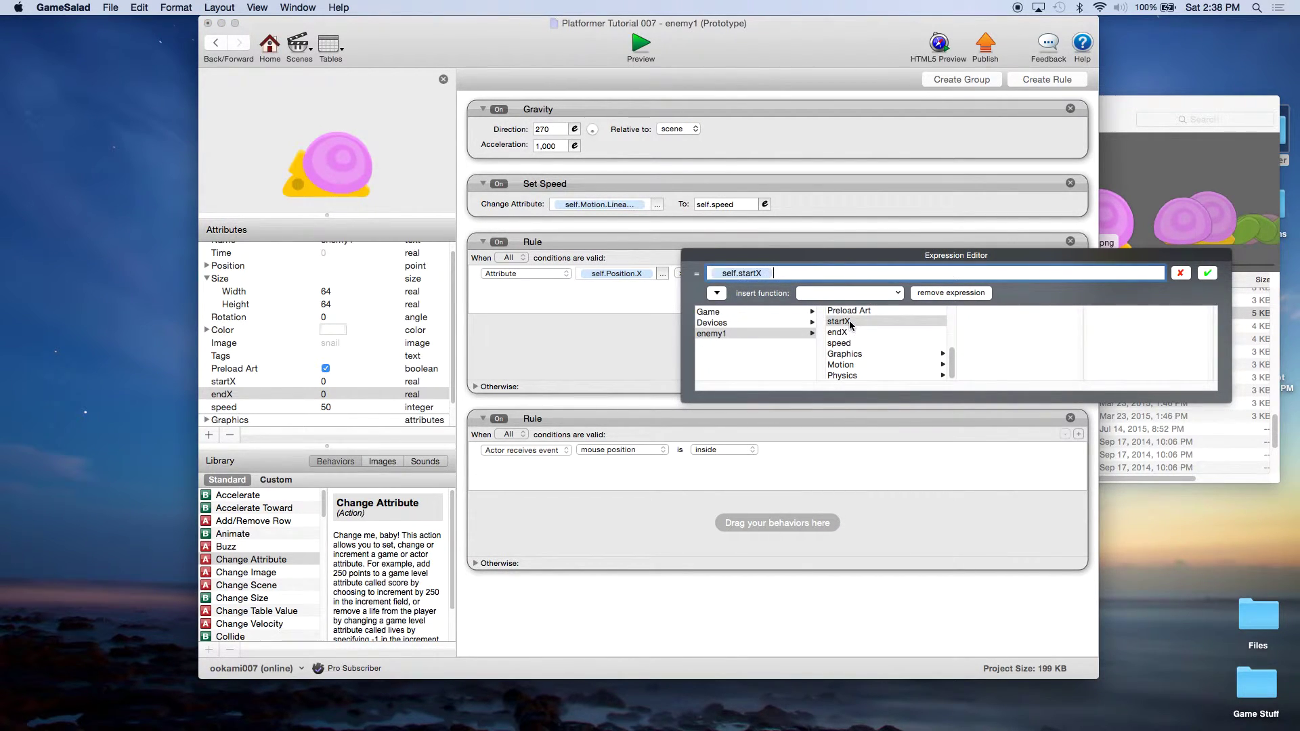
left_click(846, 333)
left_click(770, 275)
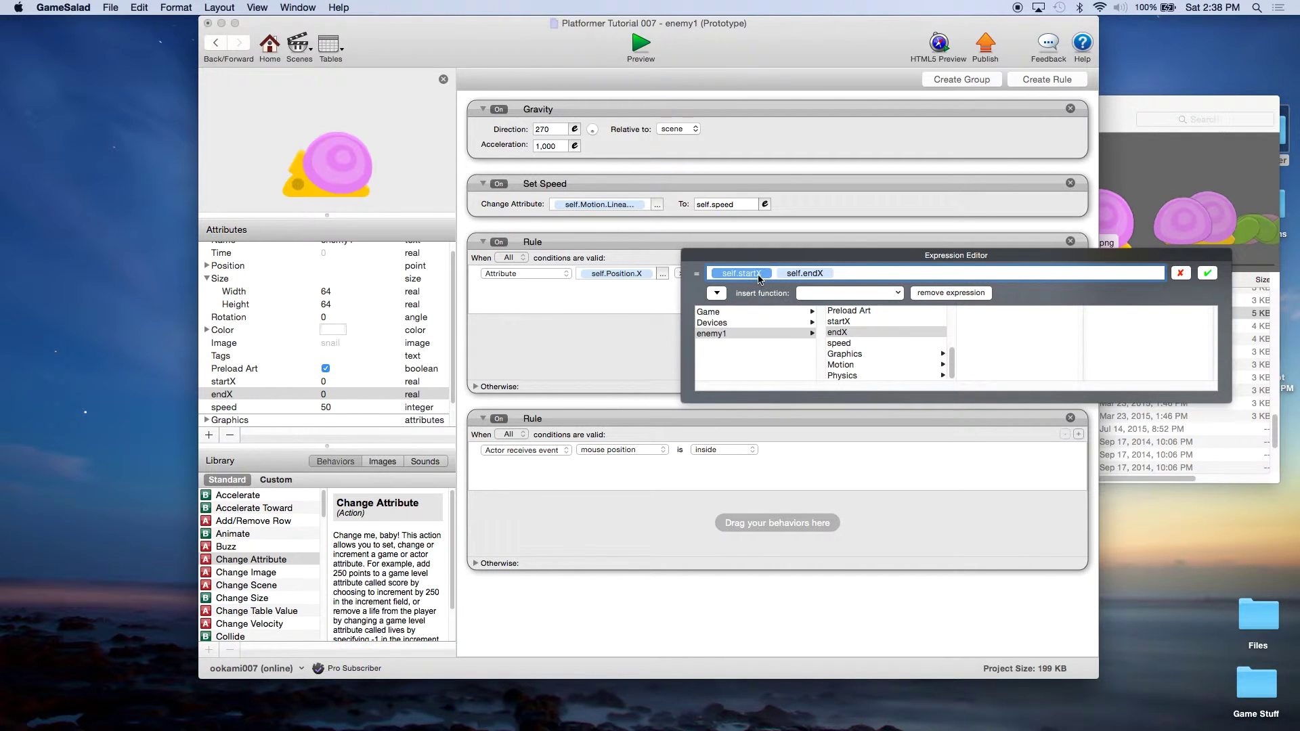
key("BackSpace")
left_click(784, 275)
left_click(1207, 273)
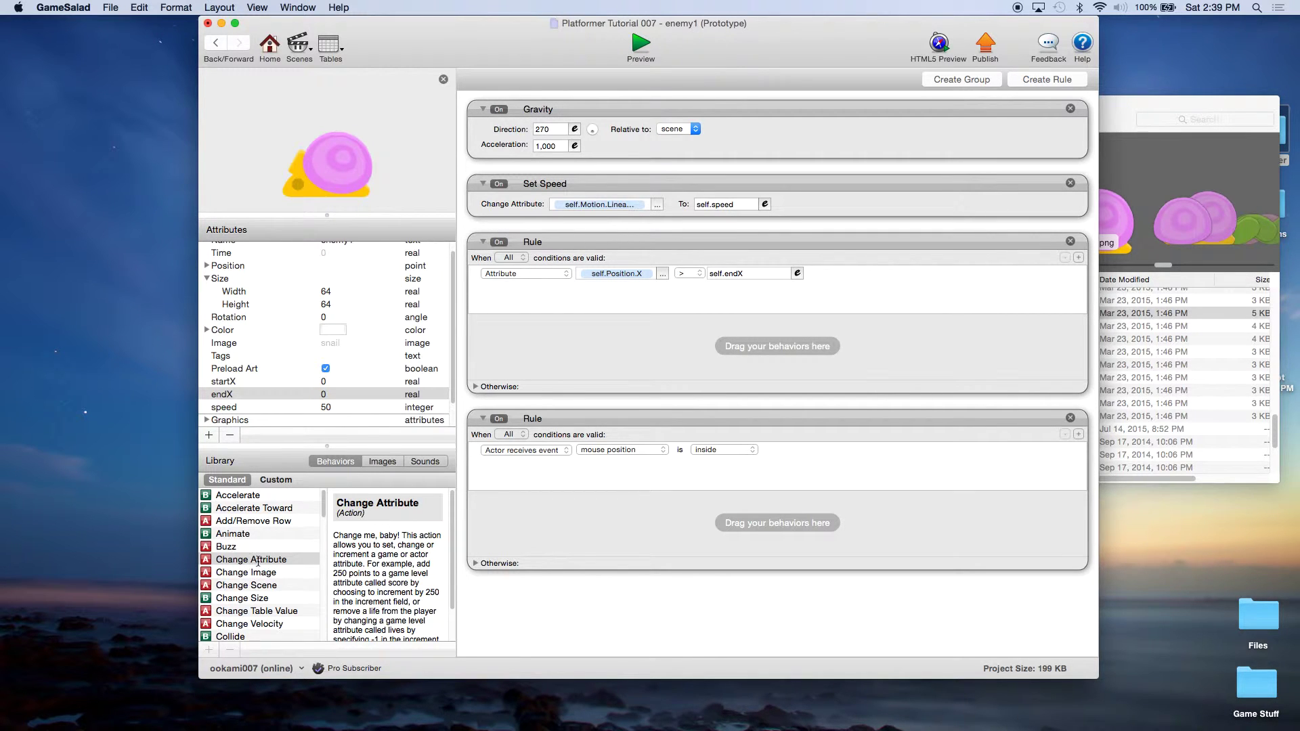
Add a Change Attribute behavior inside the first rule and delete the unused second rule
left_click_drag(256, 560, 590, 336)
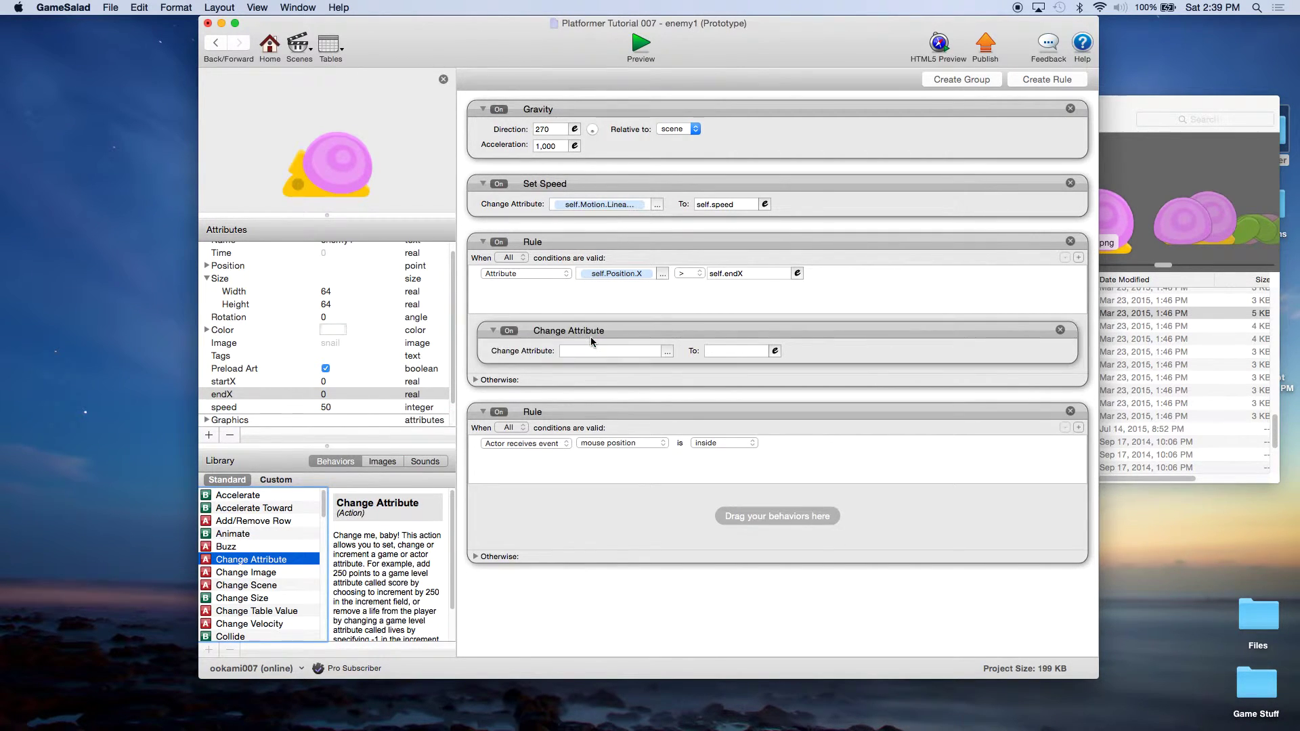
left_click(1070, 412)
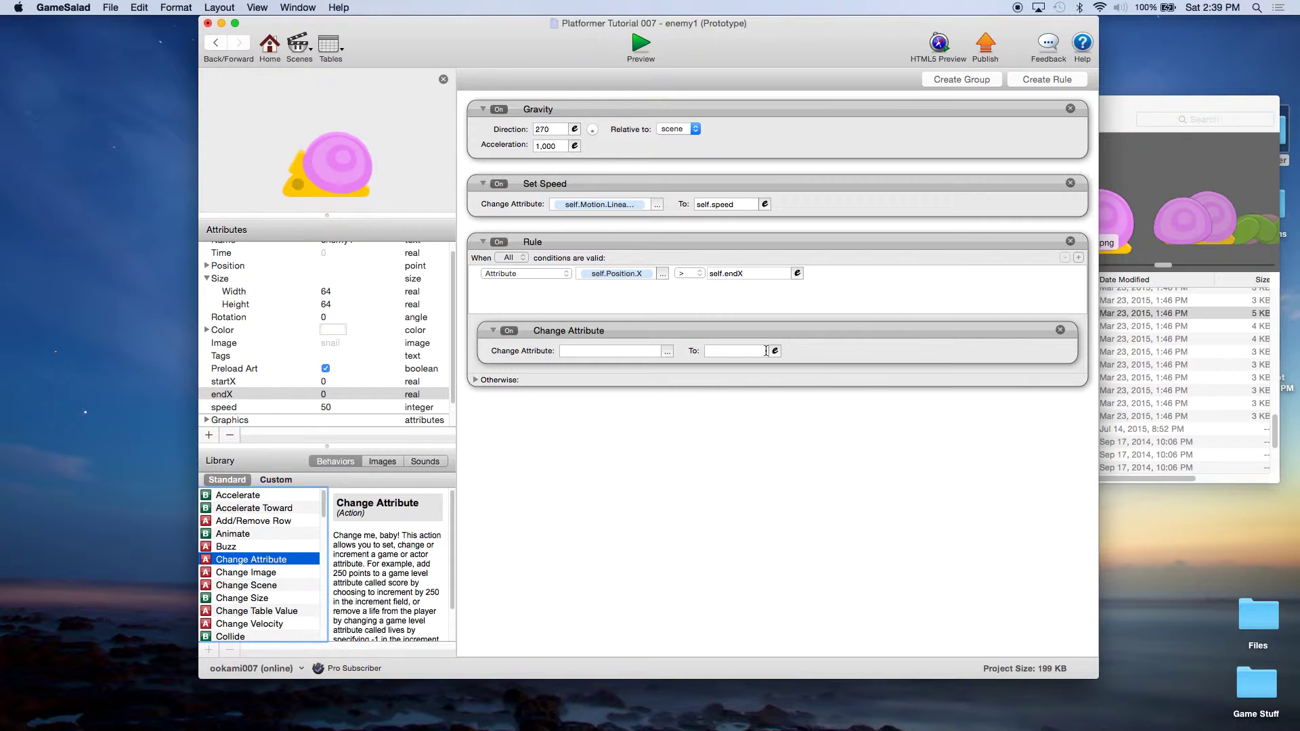
Make the Change Attribute behavior inside the rule target enemy1's Motion > Linear Velocity > X
left_click(669, 353)
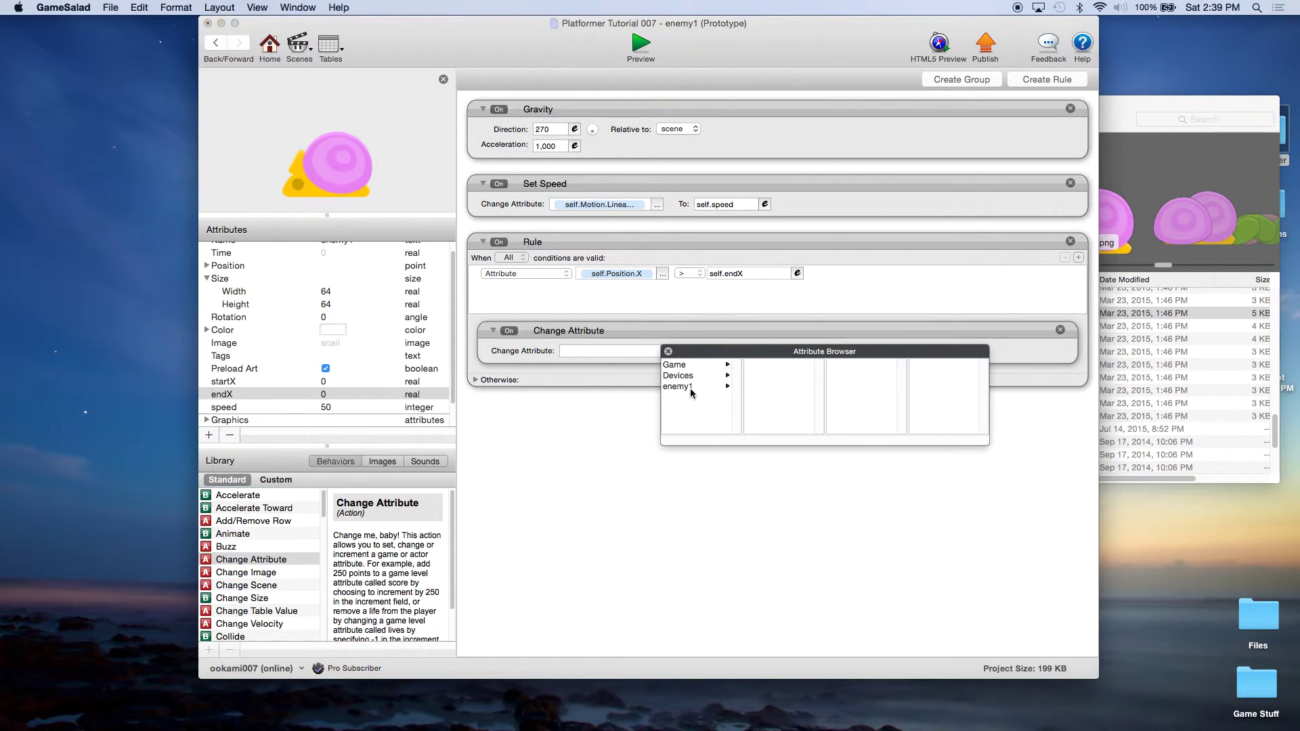
left_click(692, 389)
scroll(764, 401, "down", 5)
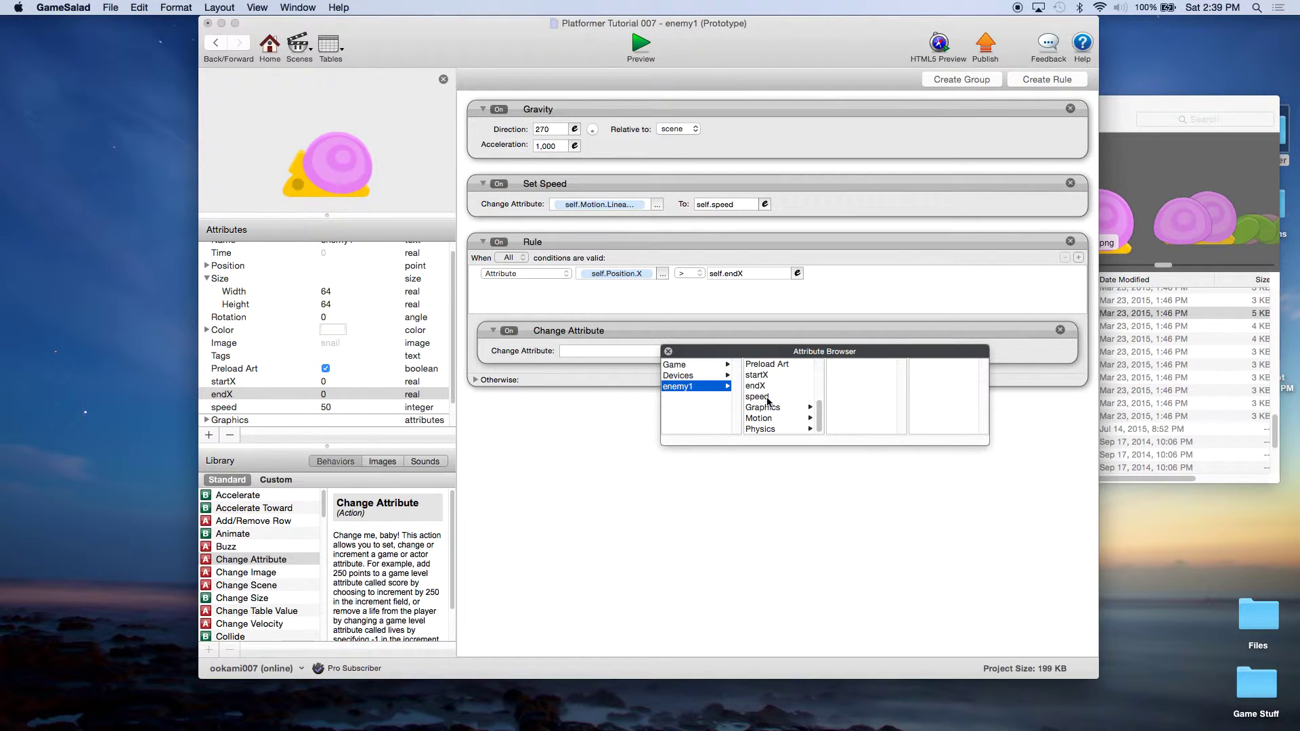
left_click(767, 419)
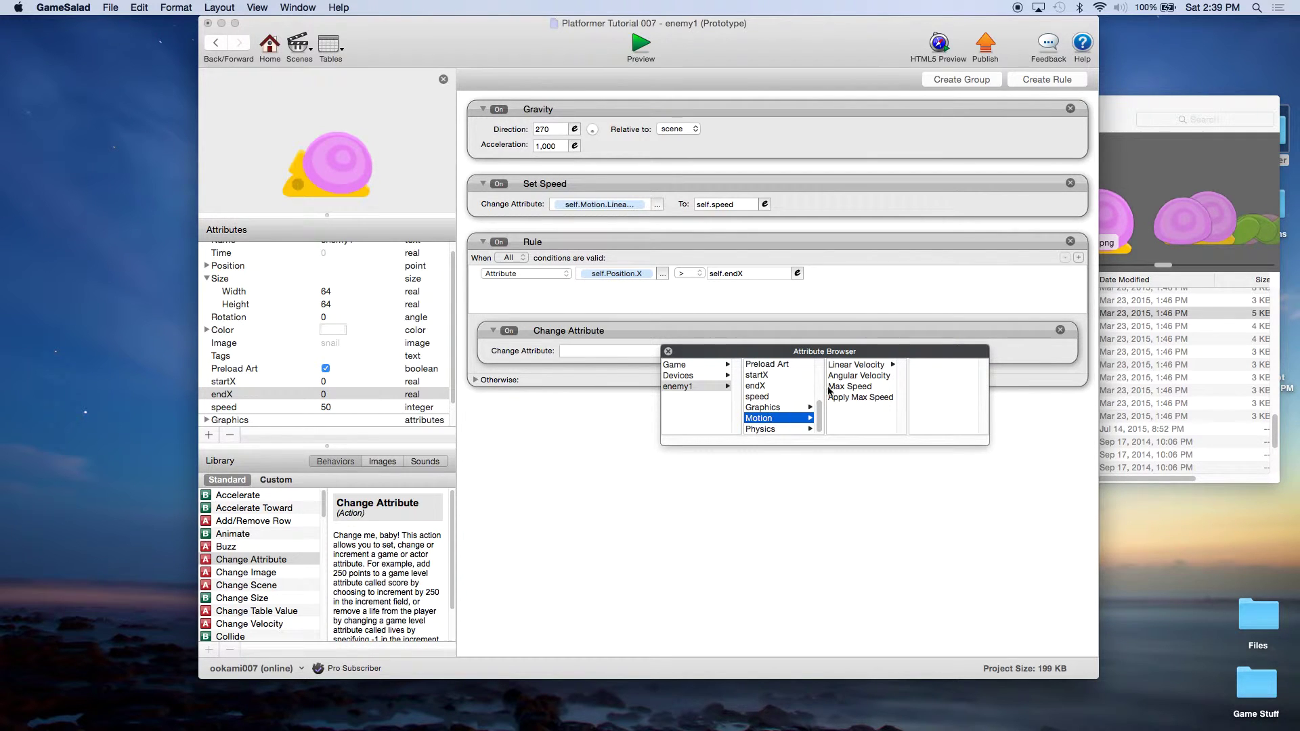
left_click(861, 366)
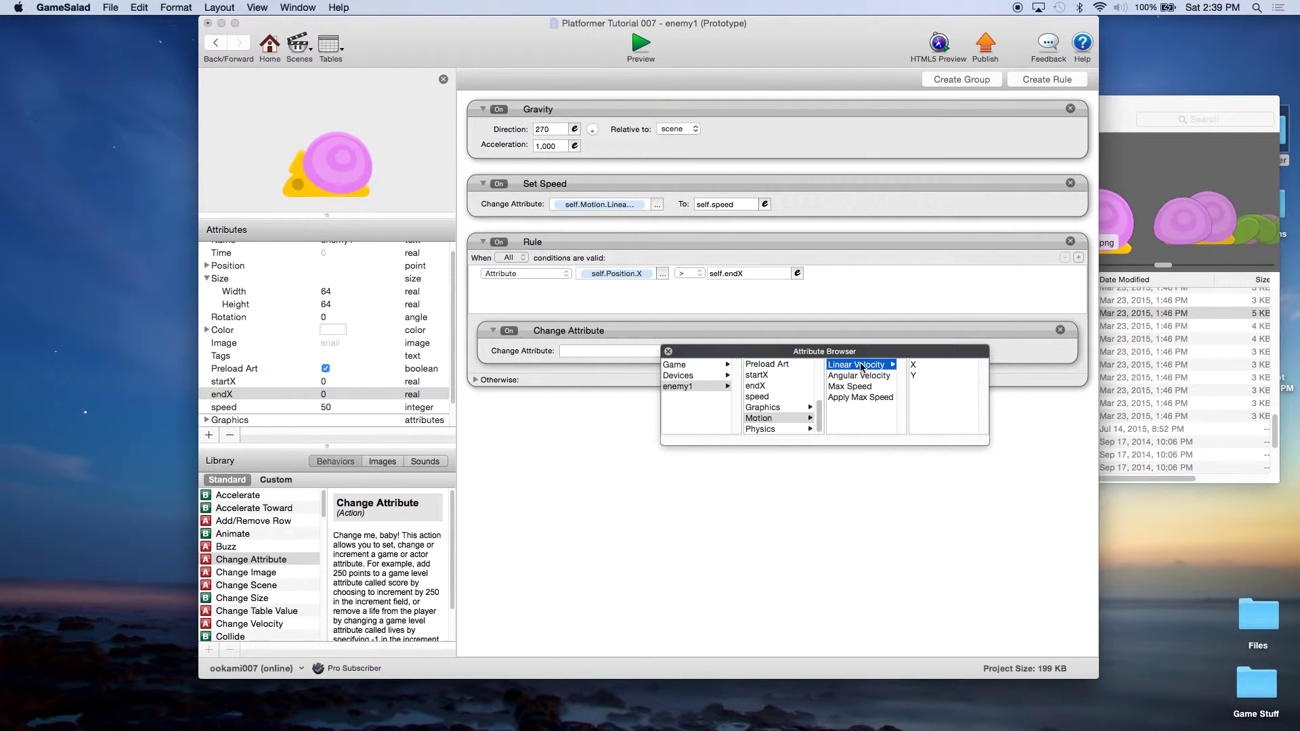
double_click(915, 365)
Set the rule's Change Attribute value to the expression -(self.Motion.Linear Velocity.X)
left_click(776, 352)
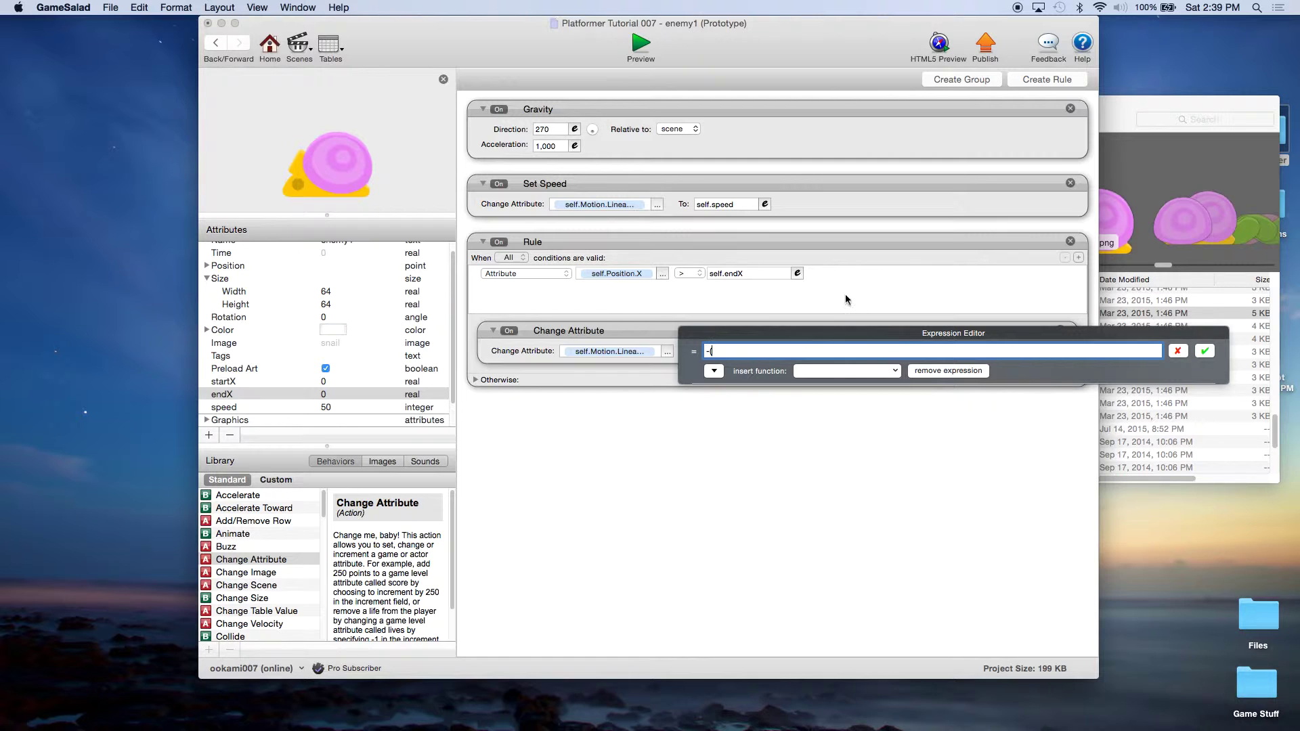
left_click(714, 371)
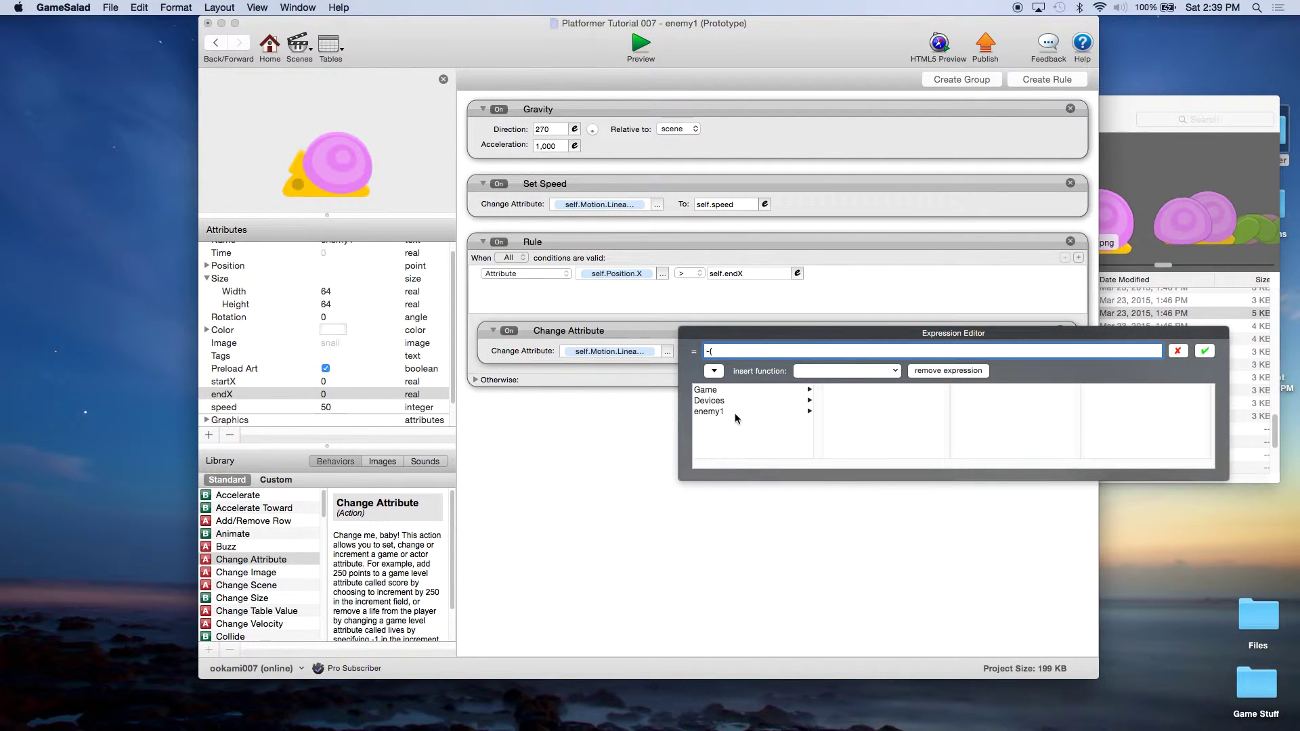
left_click(730, 412)
scroll(861, 409, "down", 3)
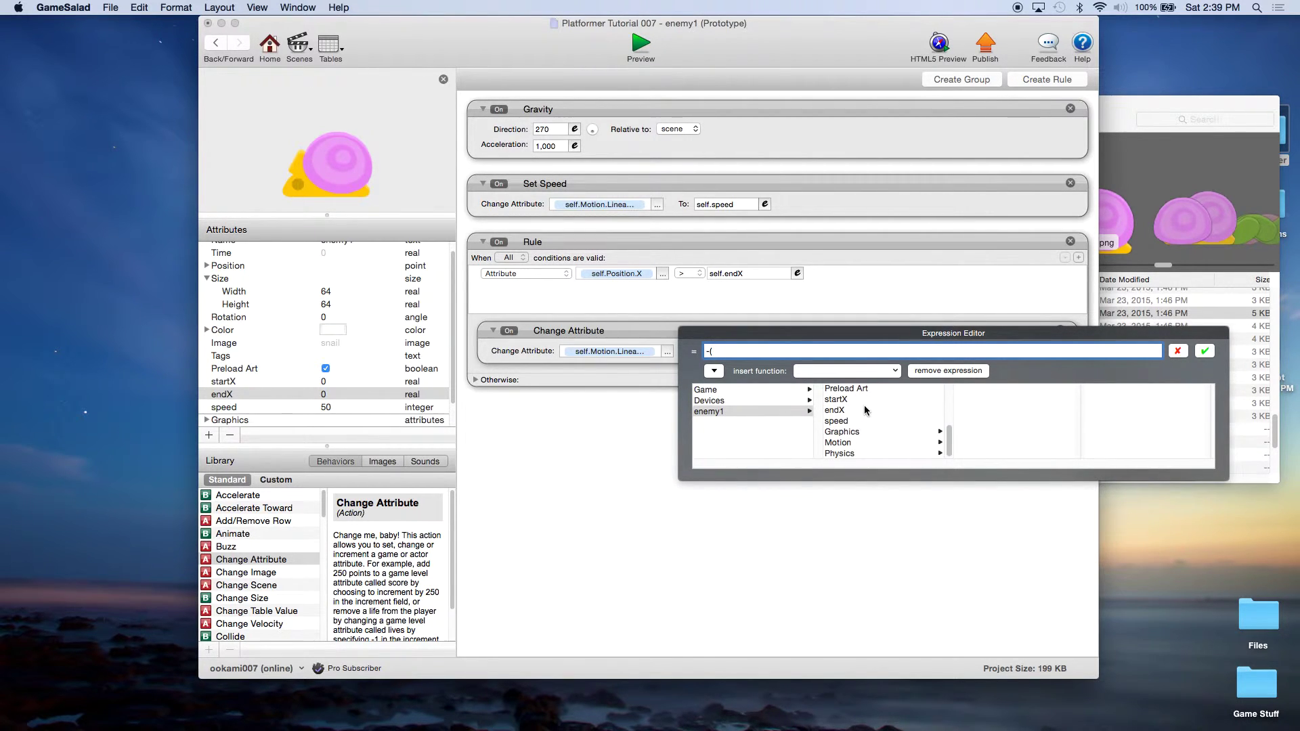
left_click(847, 443)
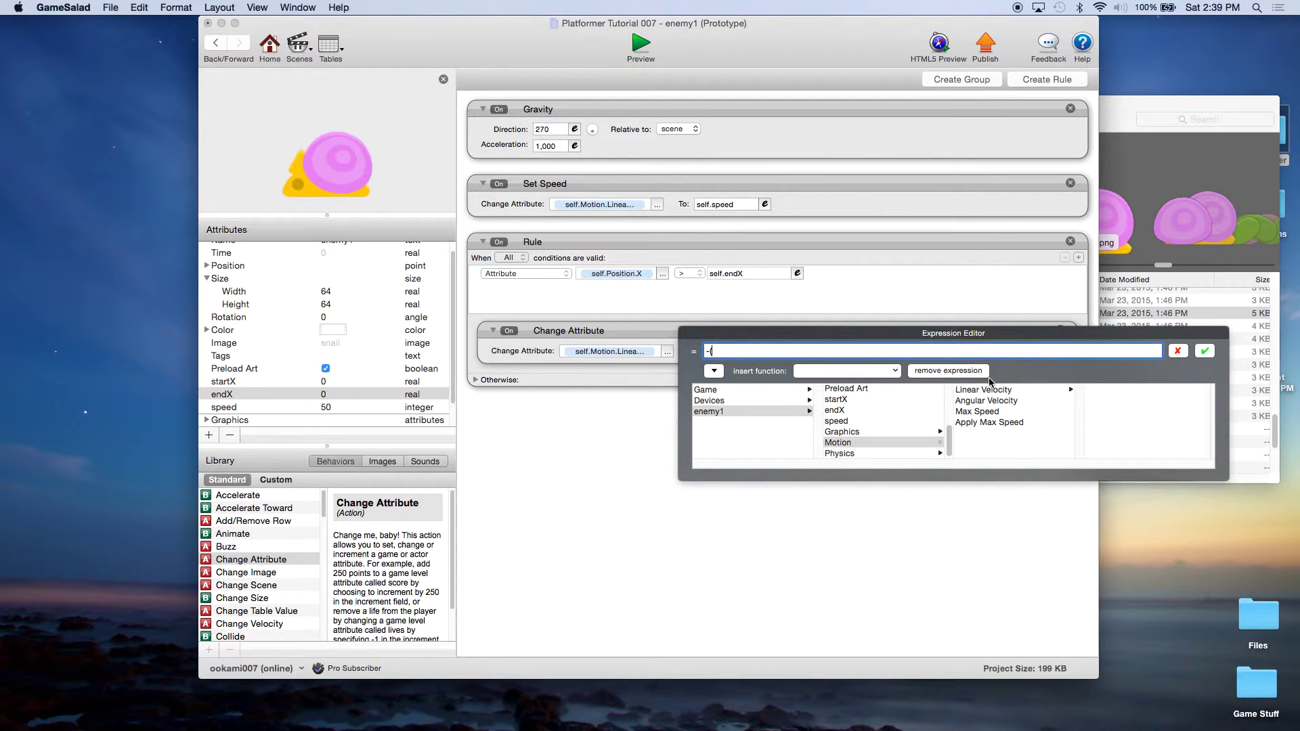
left_click(1016, 389)
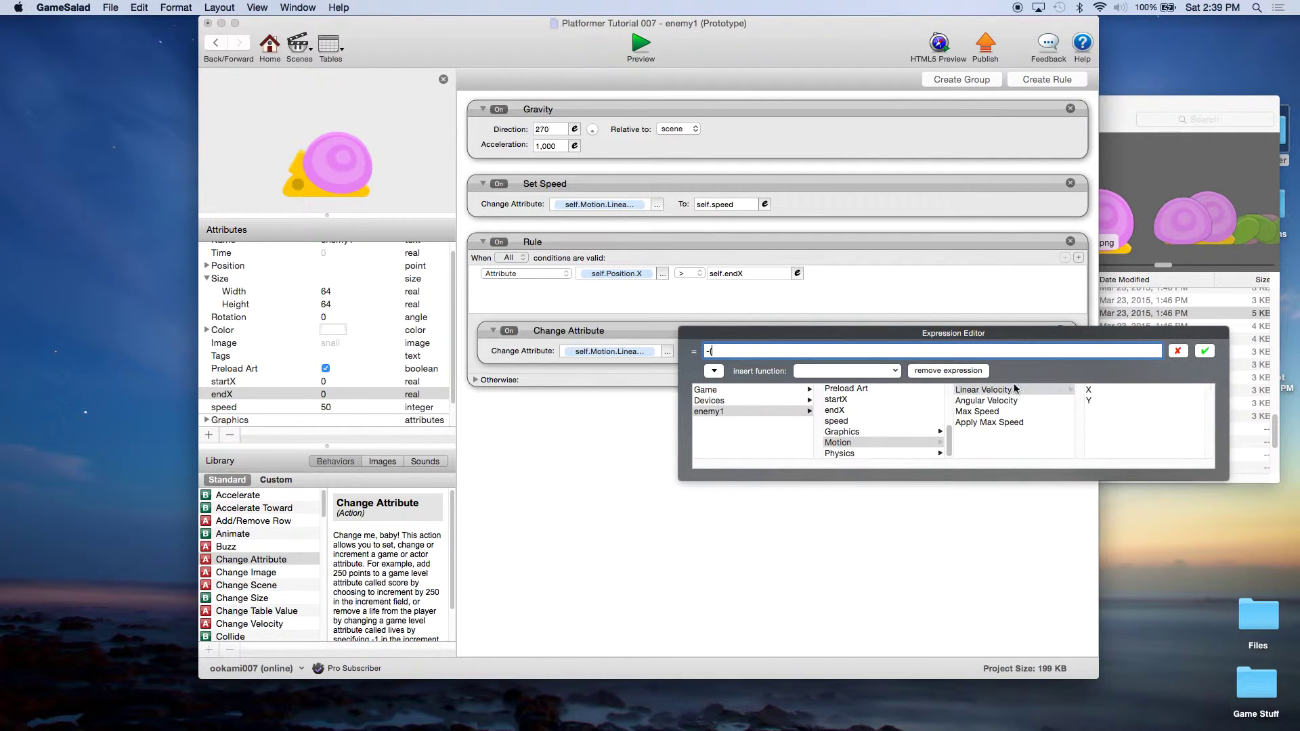
double_click(1090, 391)
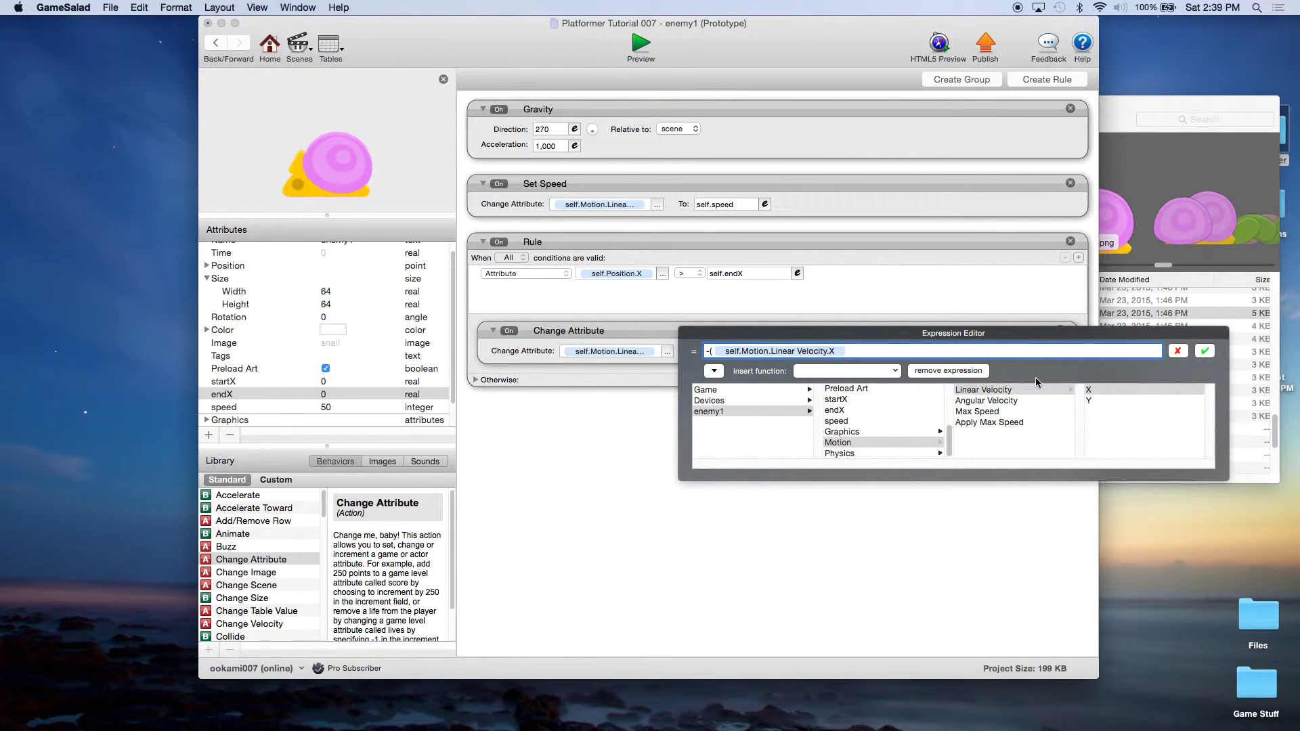
type(")")
left_click(709, 352)
type("-")
left_click(1203, 351)
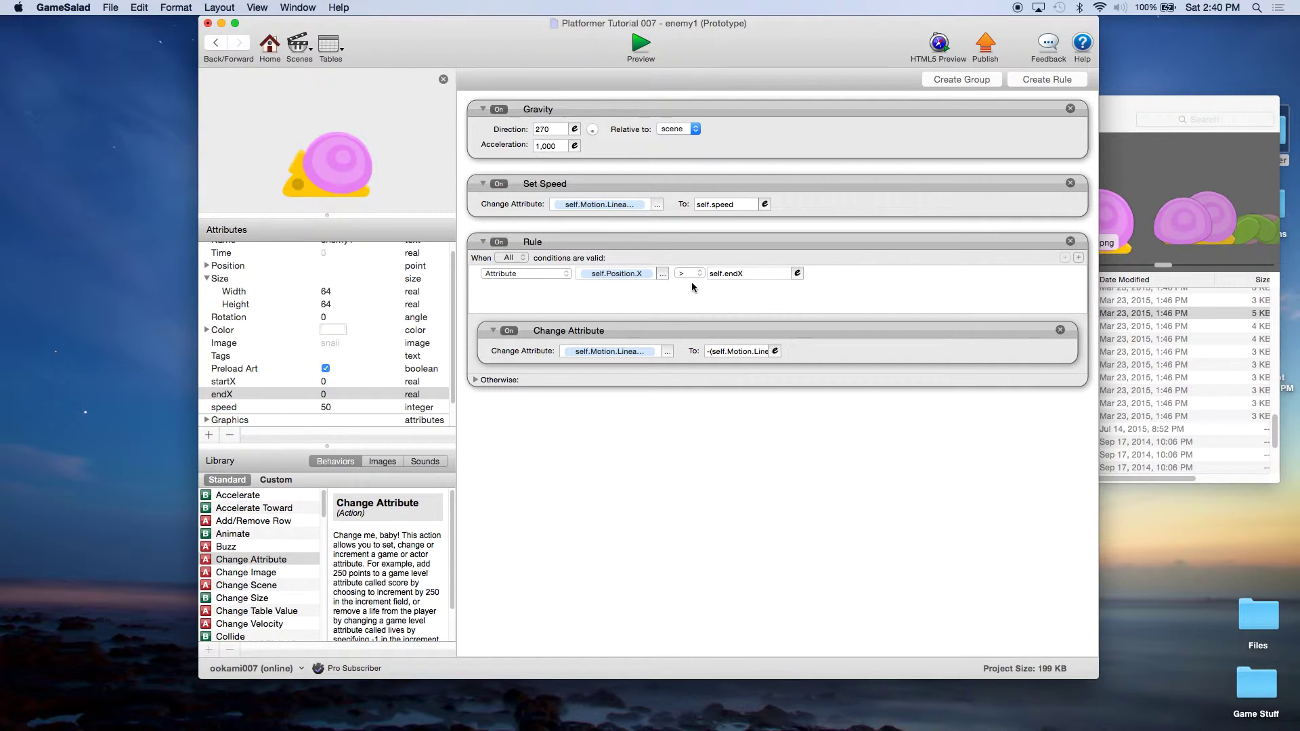
Add a second condition to the rule as an Attribute check on enemy1's Position > X
left_click(1079, 258)
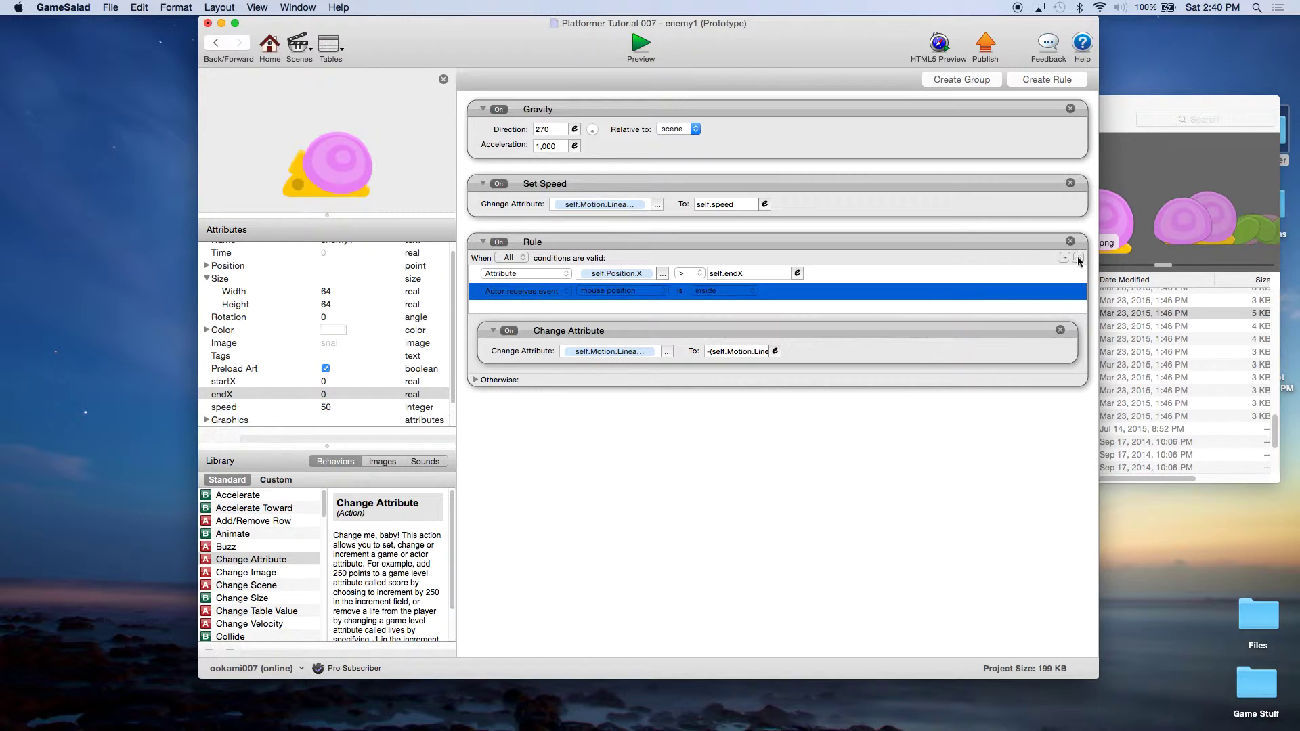
left_click(525, 296)
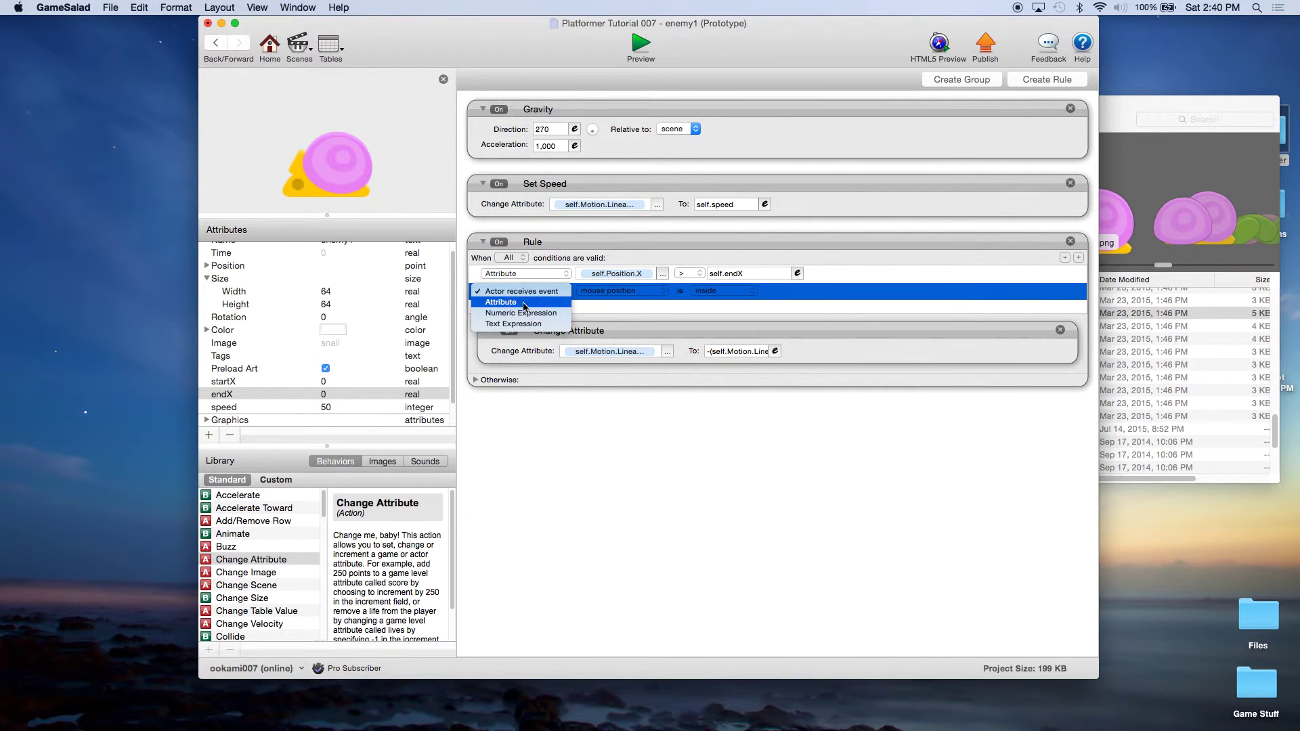
left_click(523, 301)
left_click(662, 292)
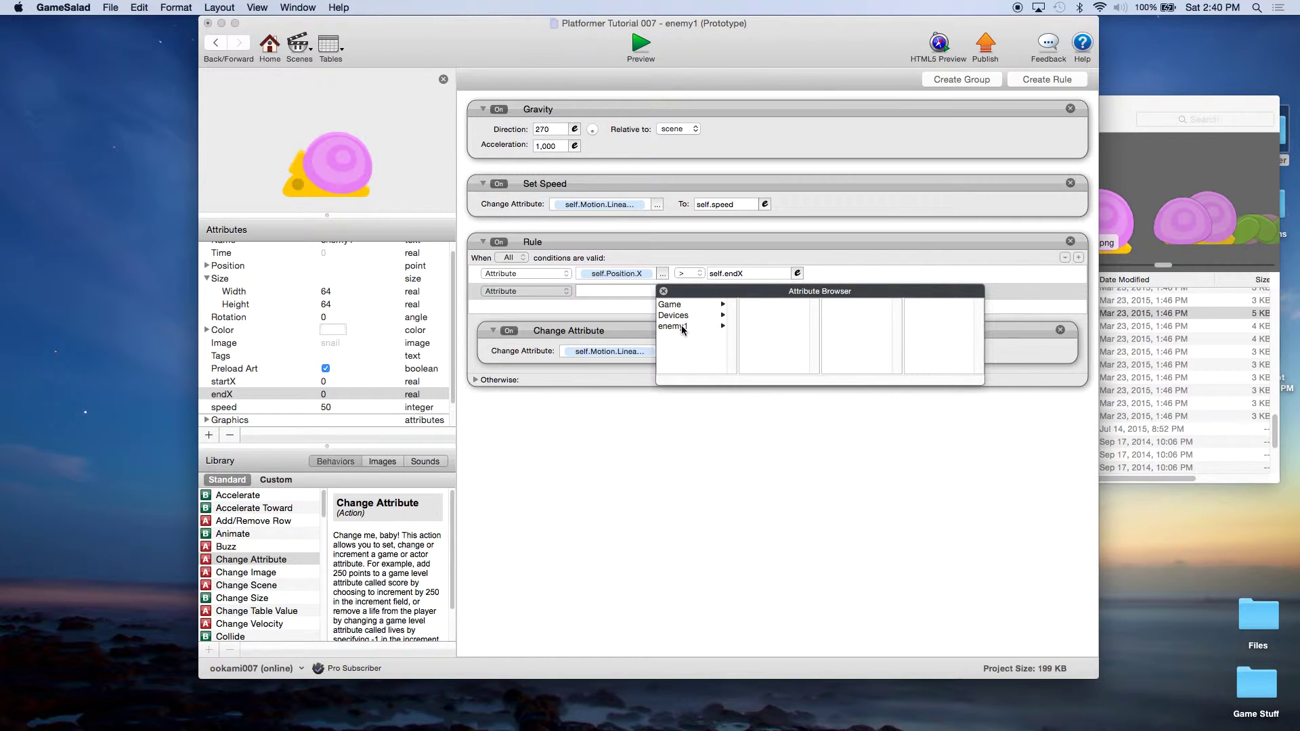
left_click(682, 328)
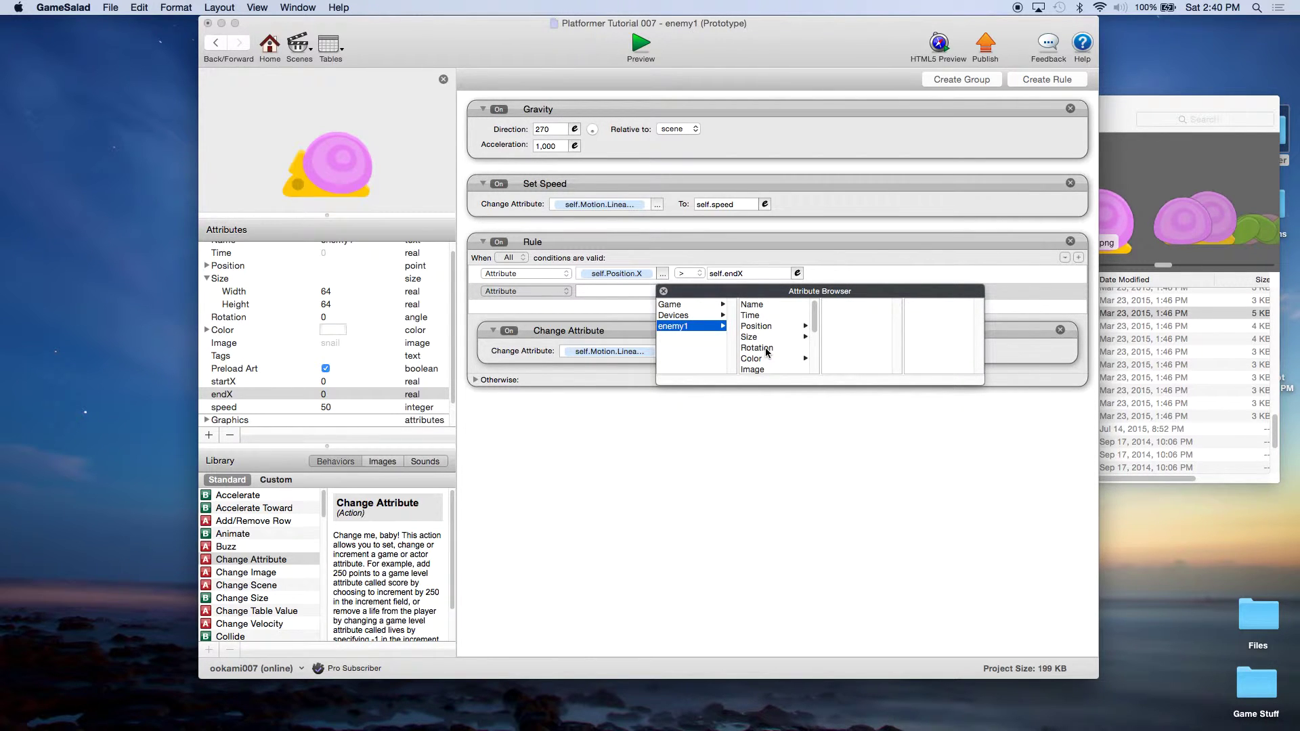
left_click(758, 327)
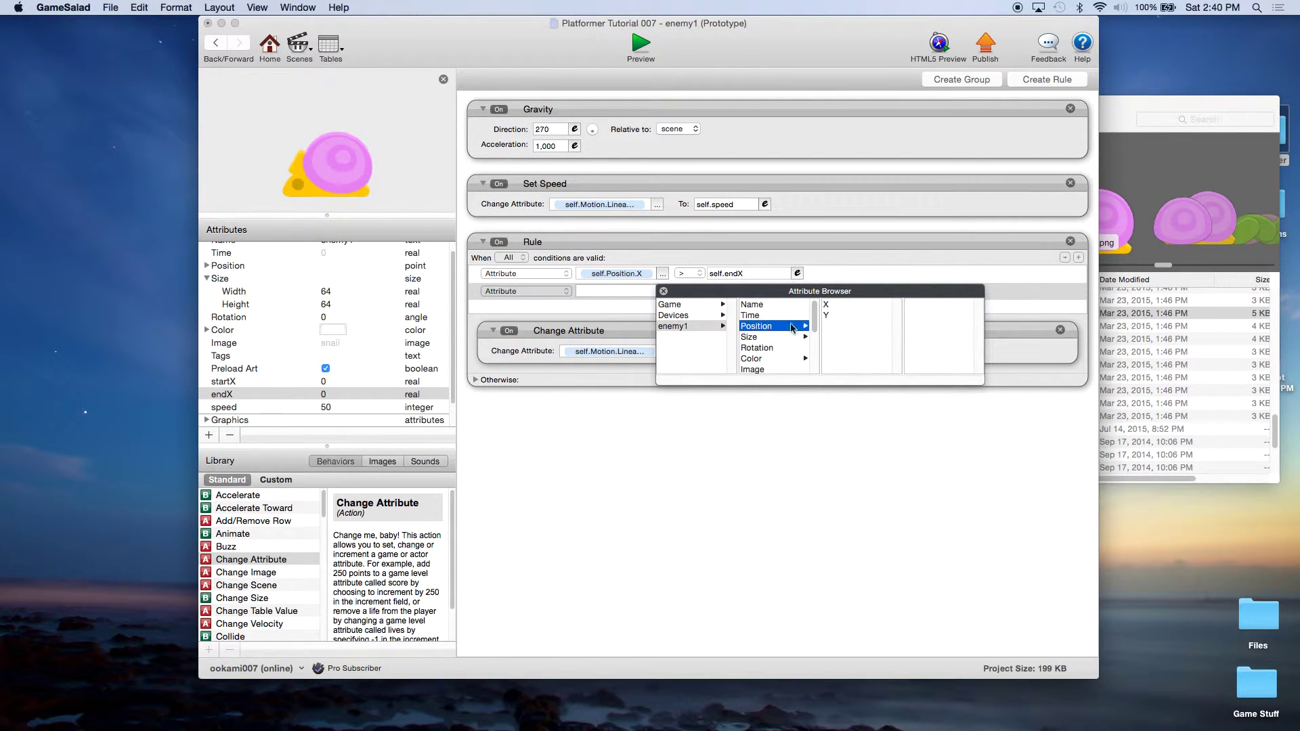
left_click(826, 304)
Complete the rule's second condition so that self.Position.X is less than (<) self.startX
left_click(691, 291)
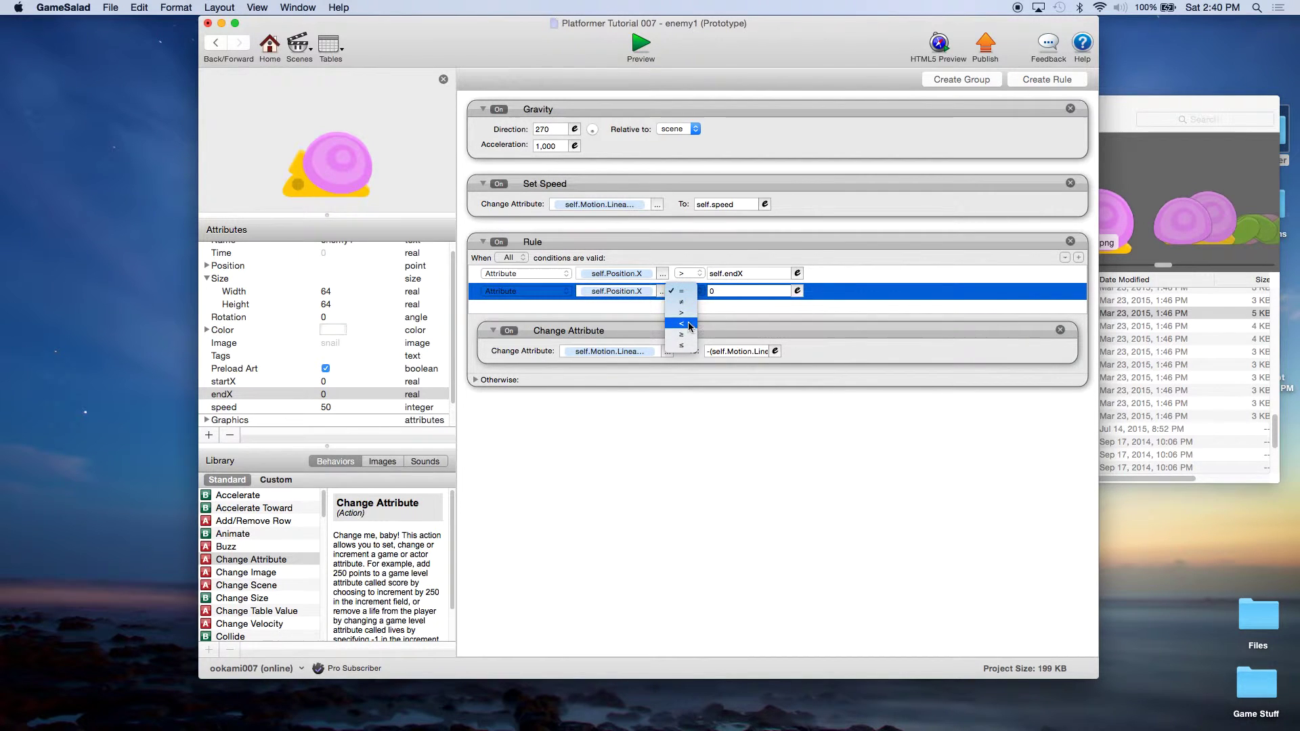
left_click(685, 324)
left_click(797, 291)
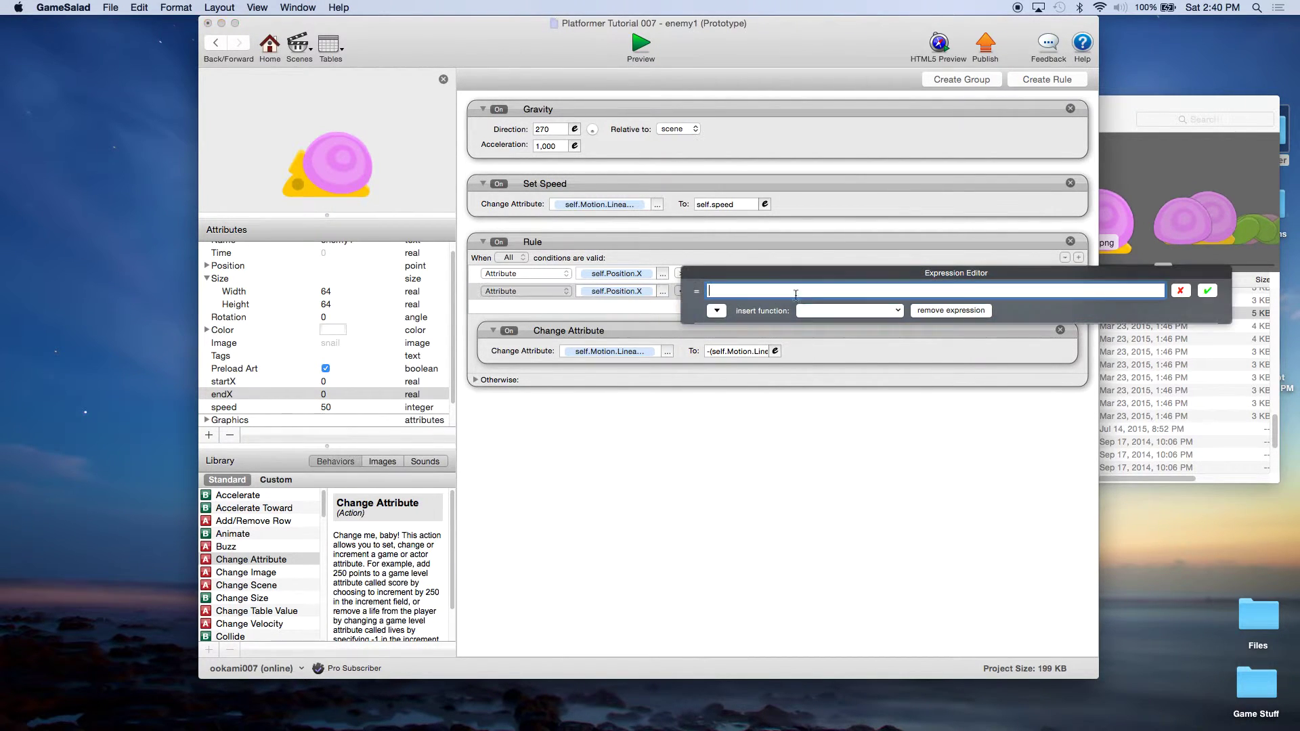
left_click(716, 311)
left_click(724, 351)
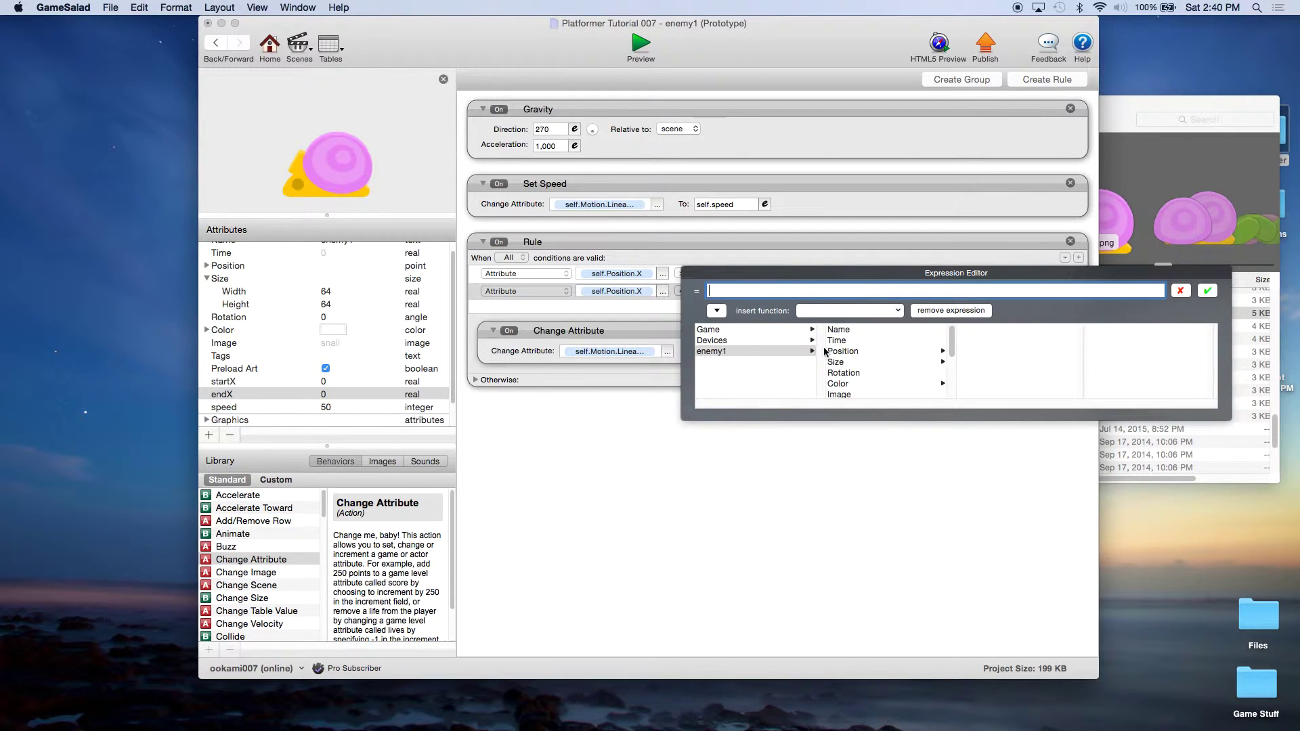
left_click(847, 340)
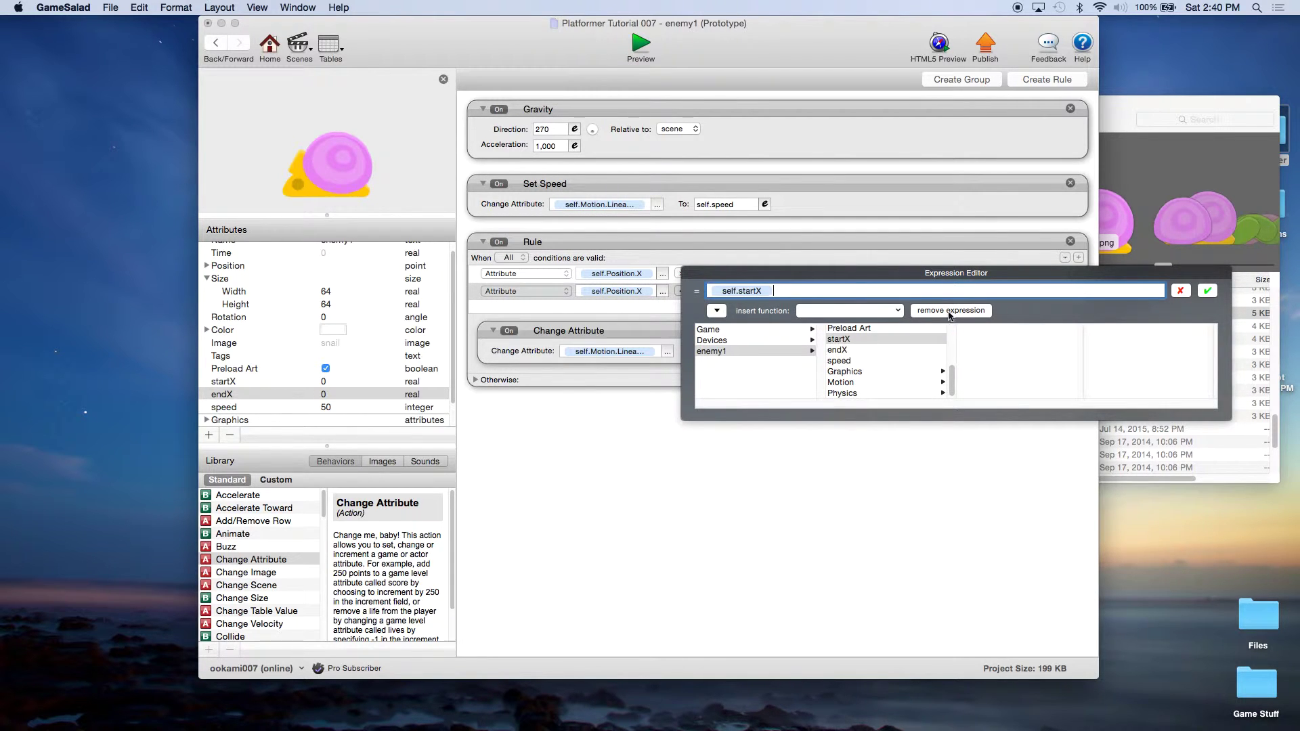
left_click(1202, 291)
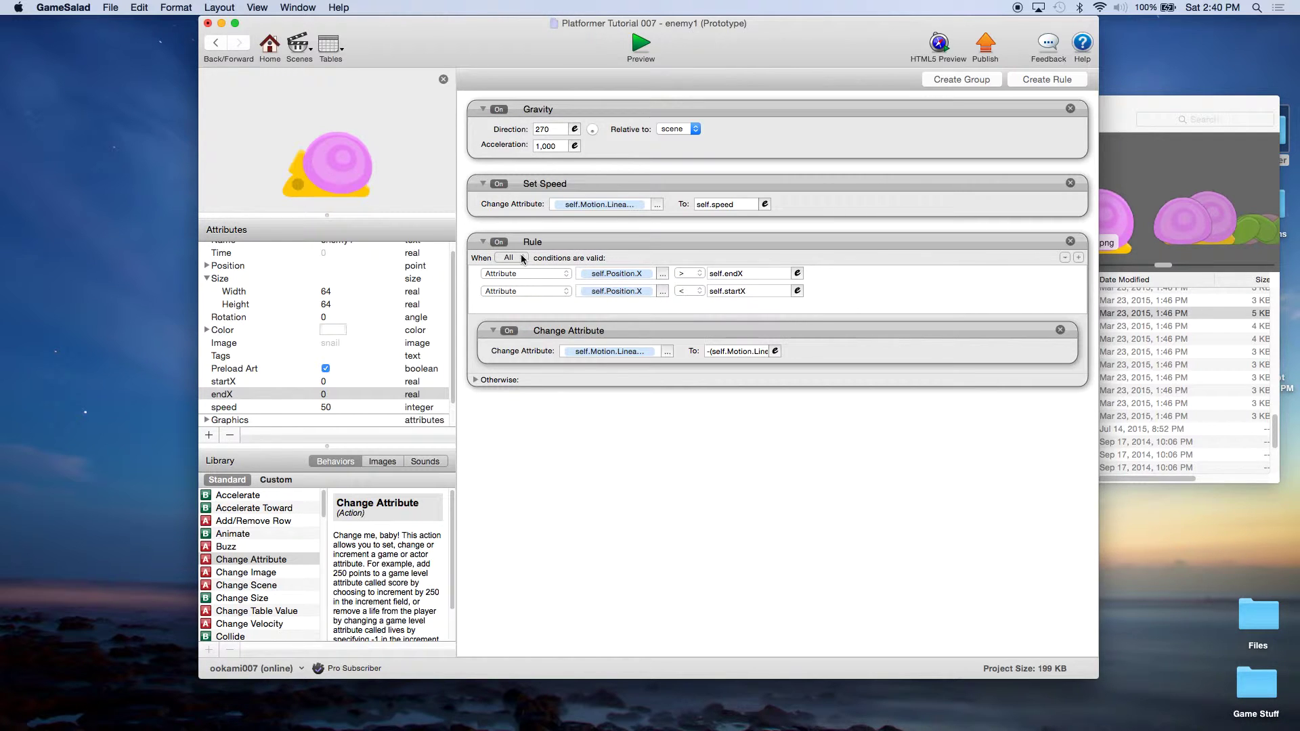
Make the rule apply when Any of its conditions are valid
left_click_drag(613, 292, 596, 263)
left_click(513, 259)
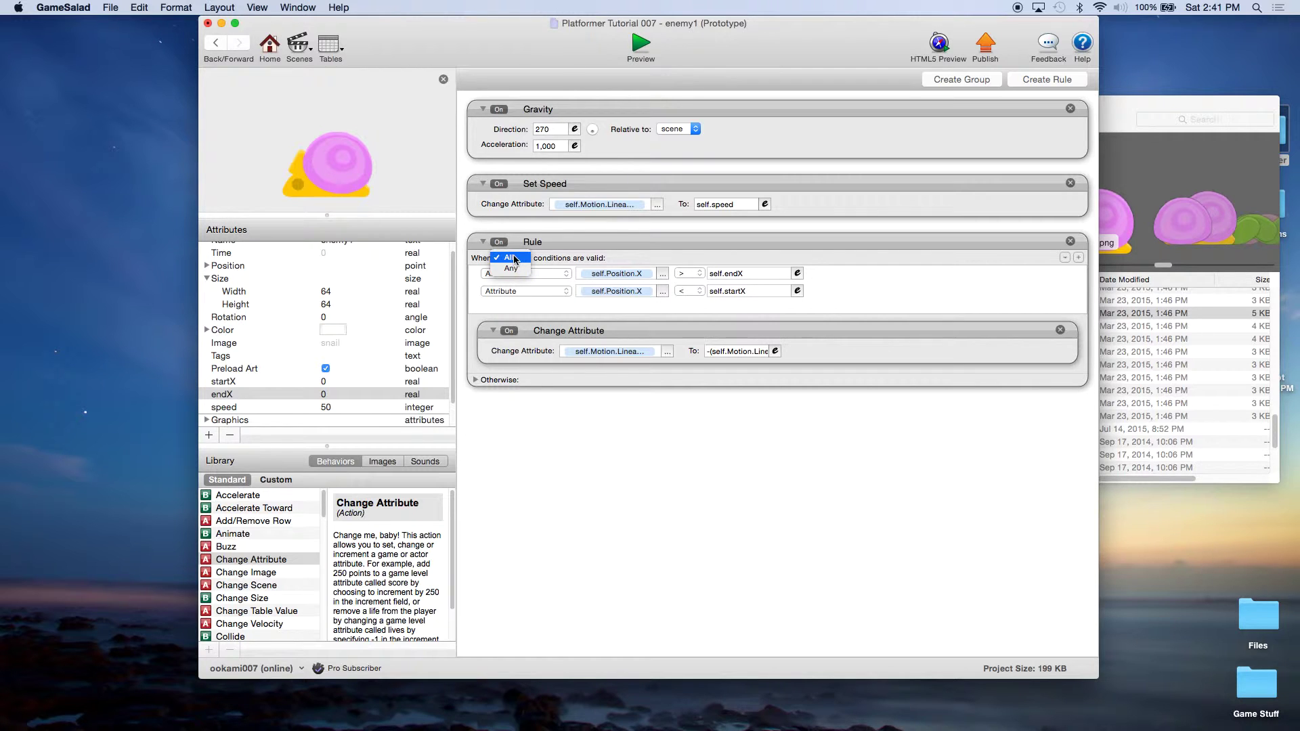
left_click(513, 269)
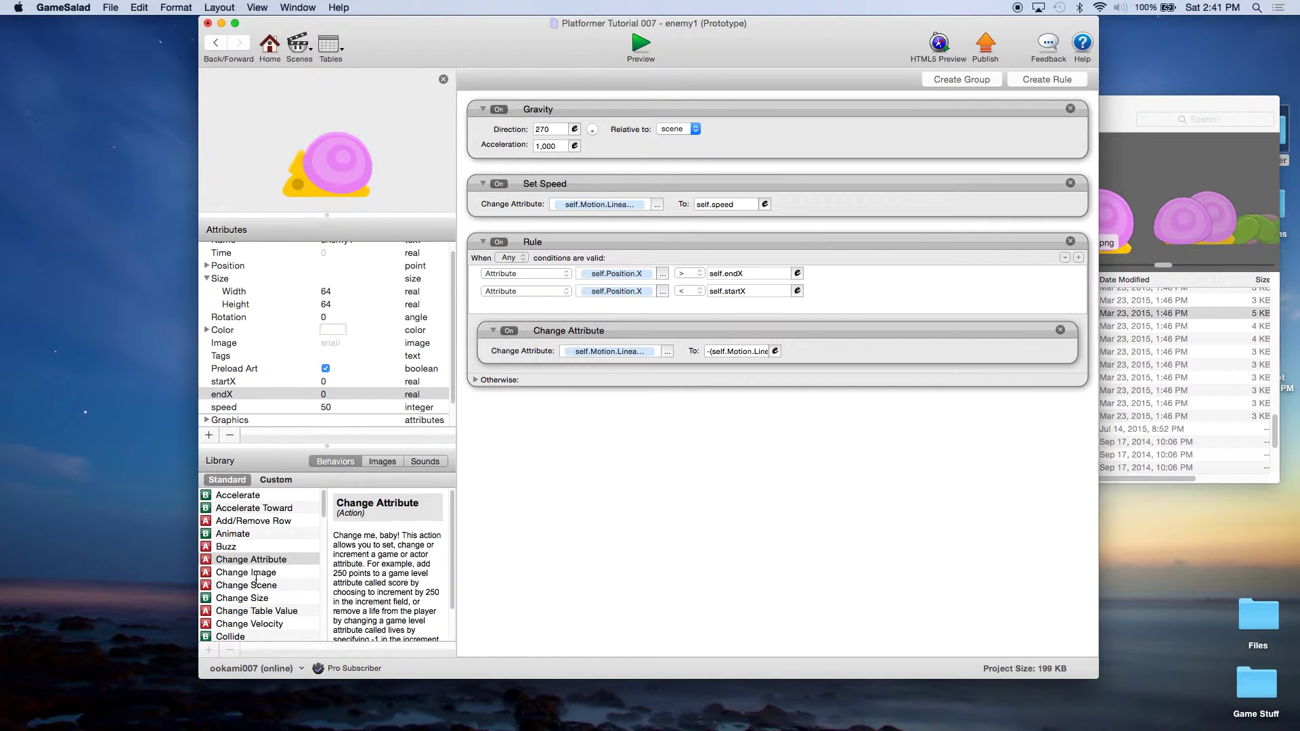
Add a Collide behavior between Gravity and Set Speed that bounces against actors with the tag solids
scroll(255, 579, "down", 1)
left_click(230, 635)
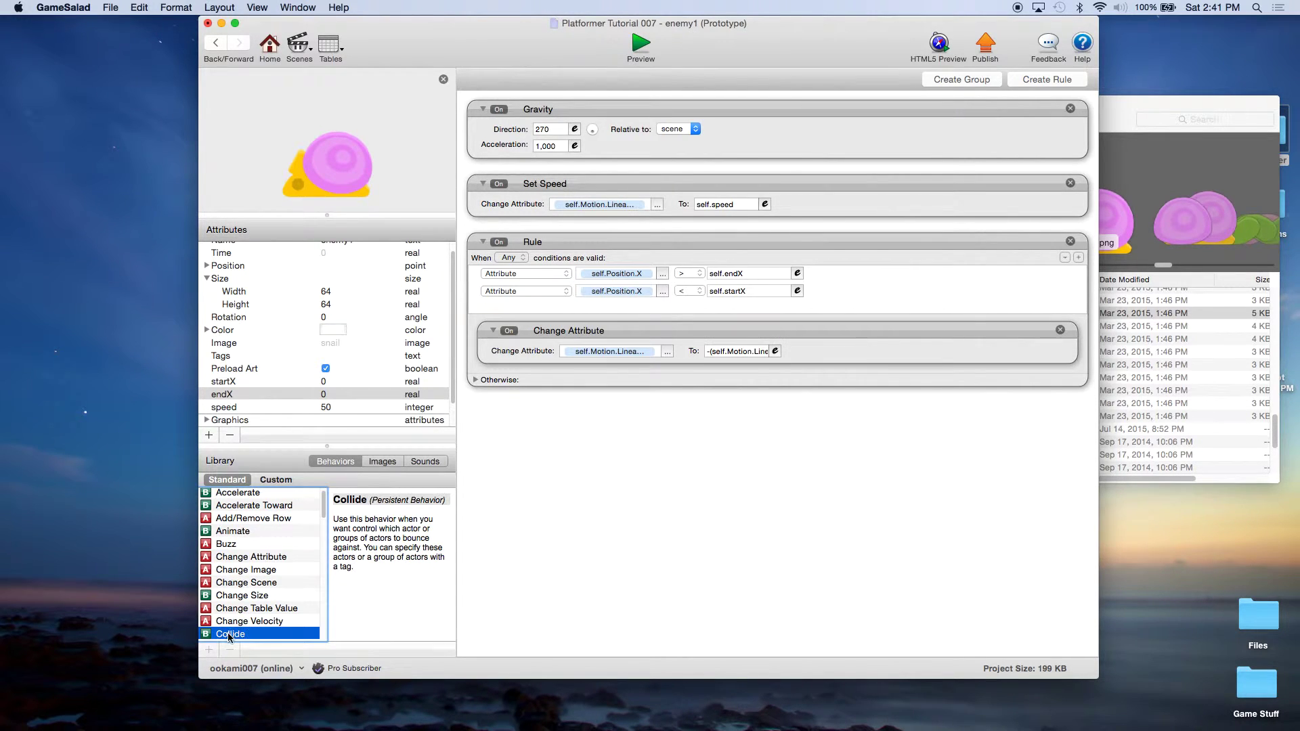
left_click_drag(230, 634, 569, 202)
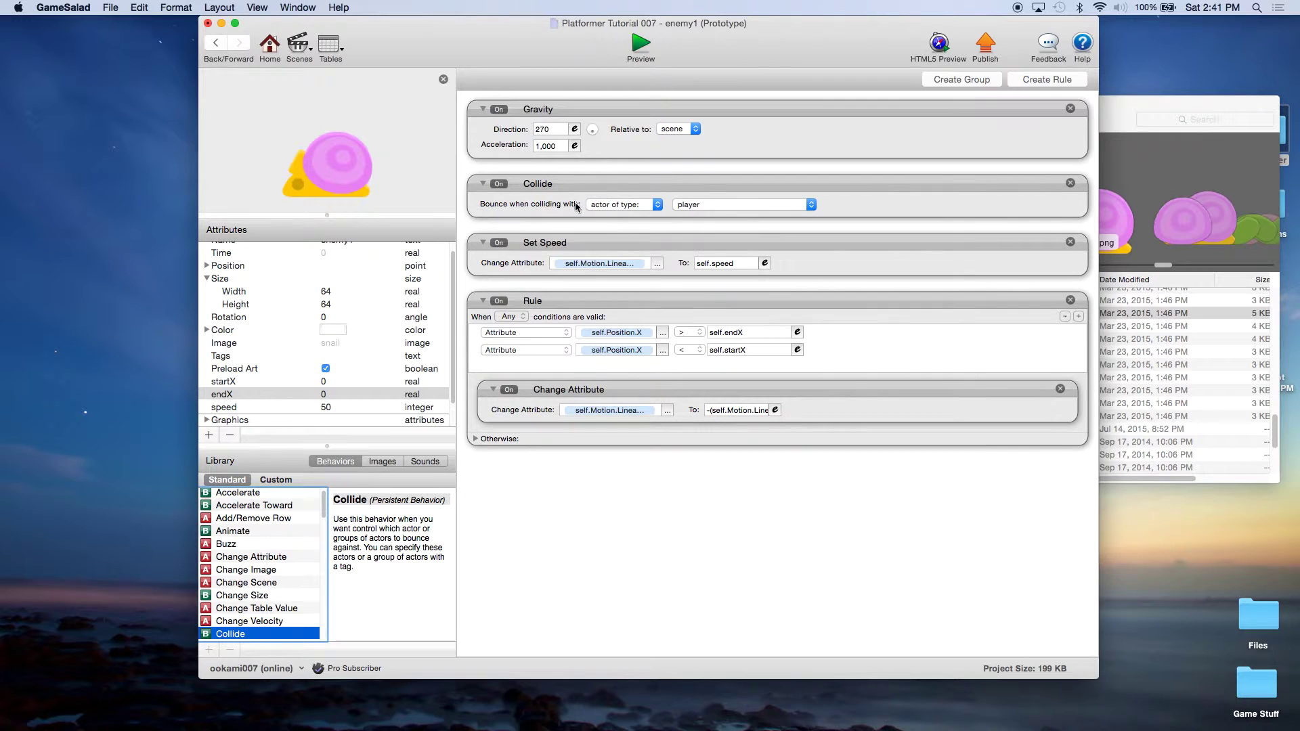
left_click(620, 205)
left_click(621, 216)
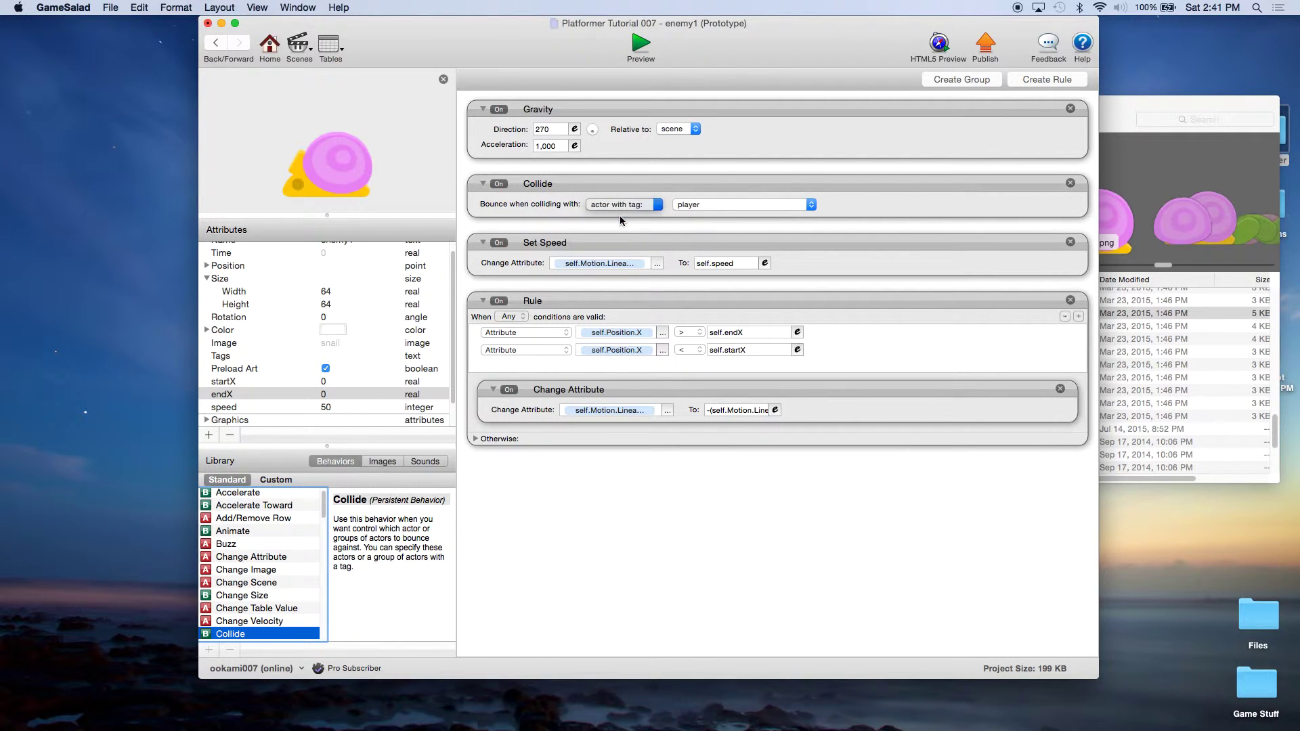
left_click(711, 206)
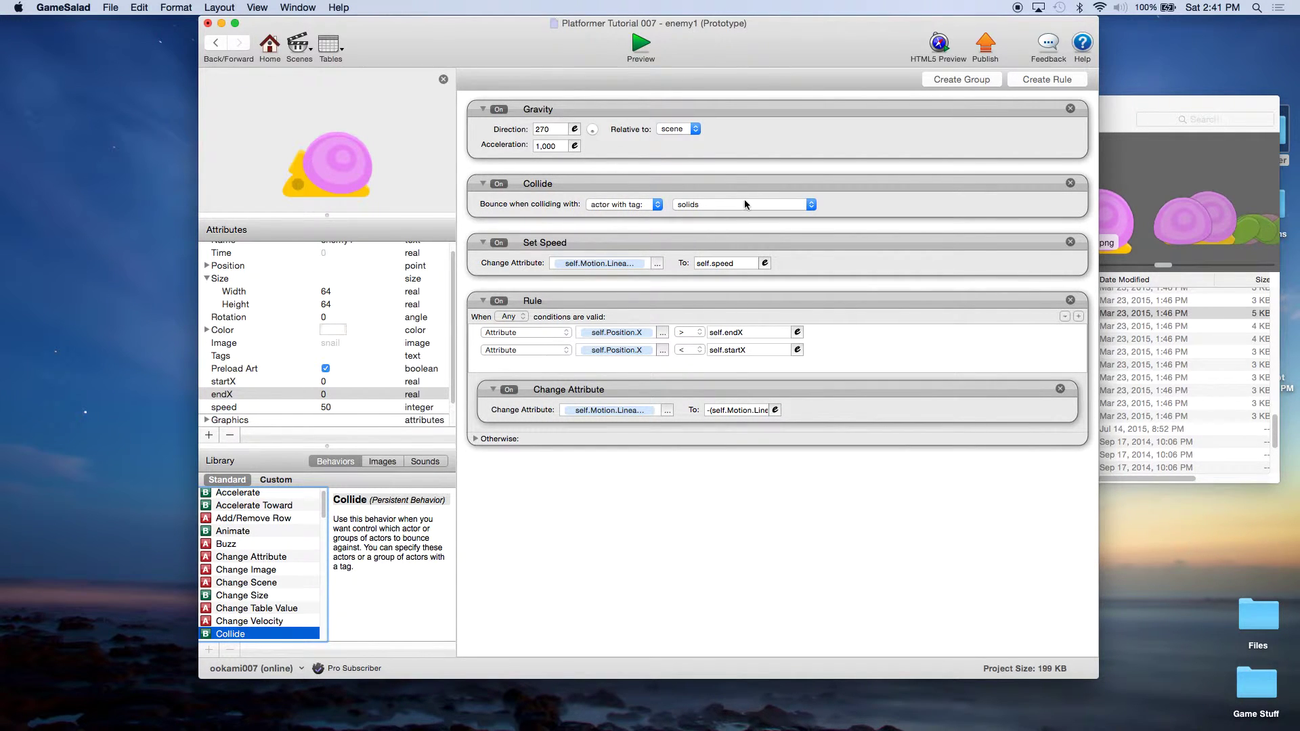
left_click(762, 185)
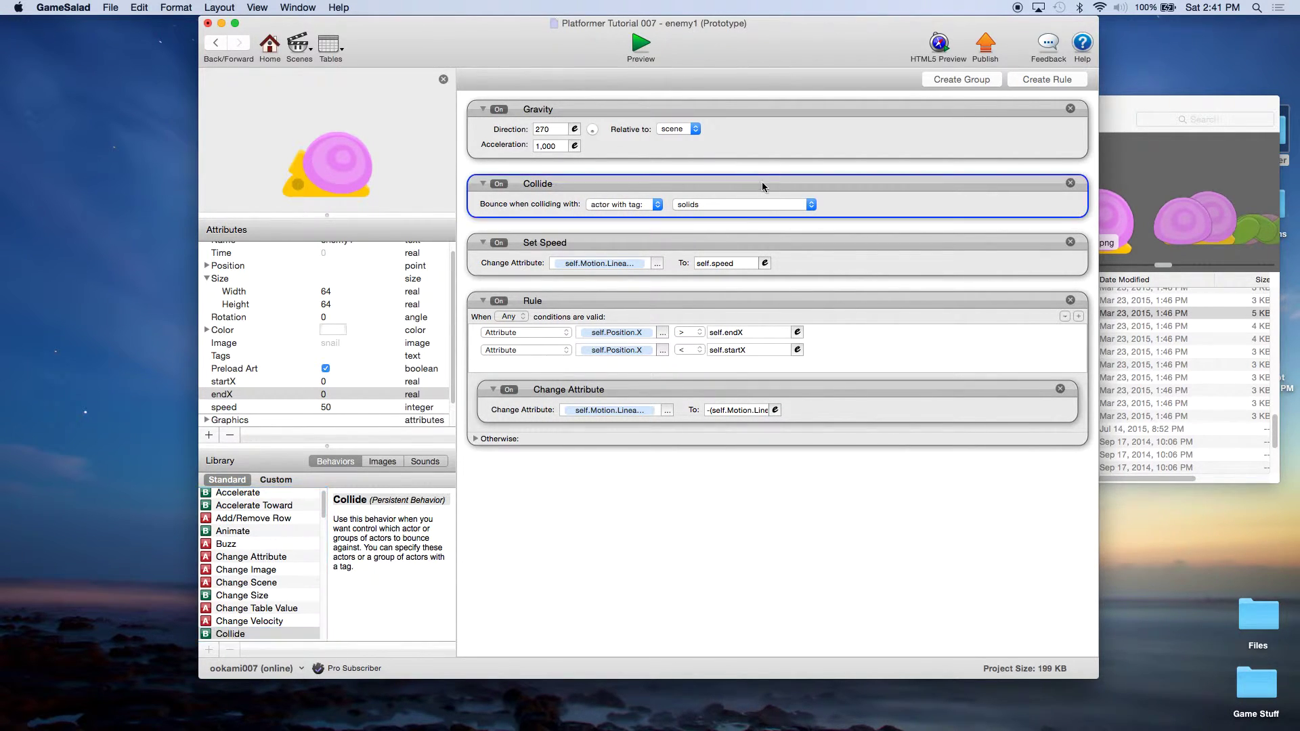
Leave the enemy1 actor and create a new actor tag named enemies
left_click(269, 47)
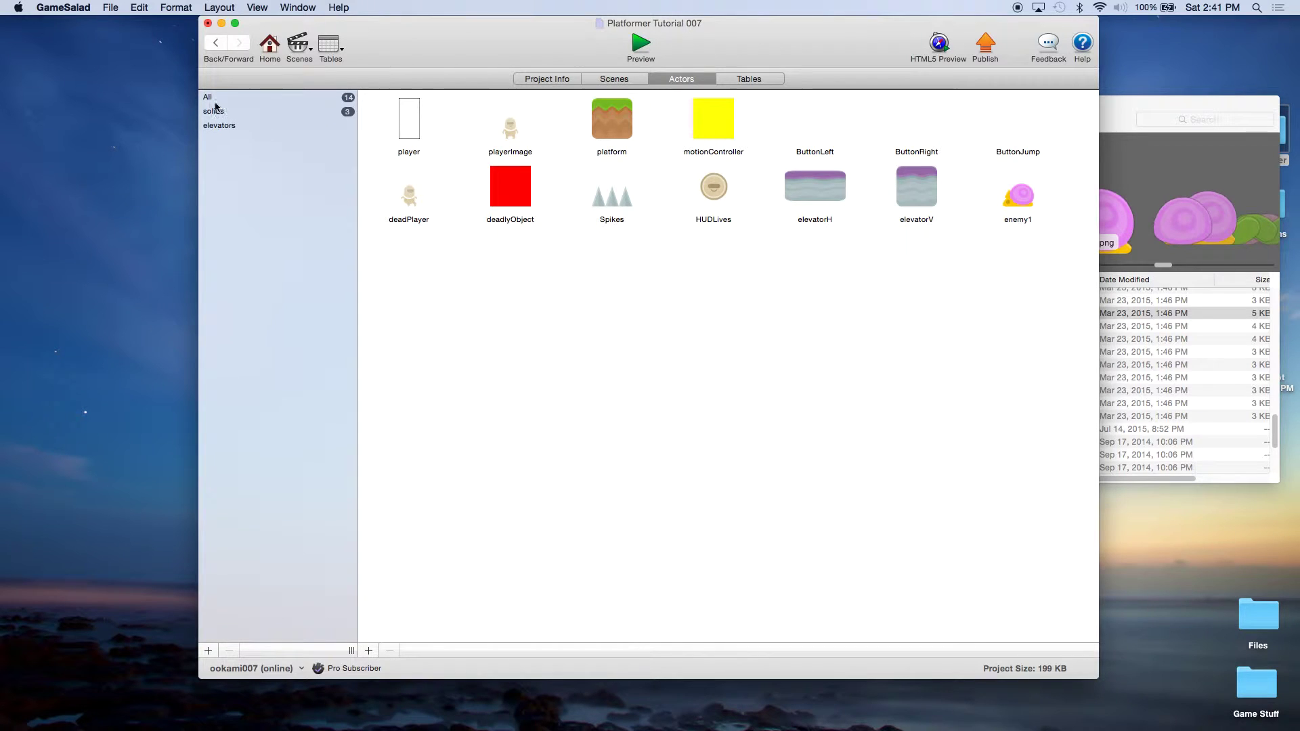
left_click(208, 651)
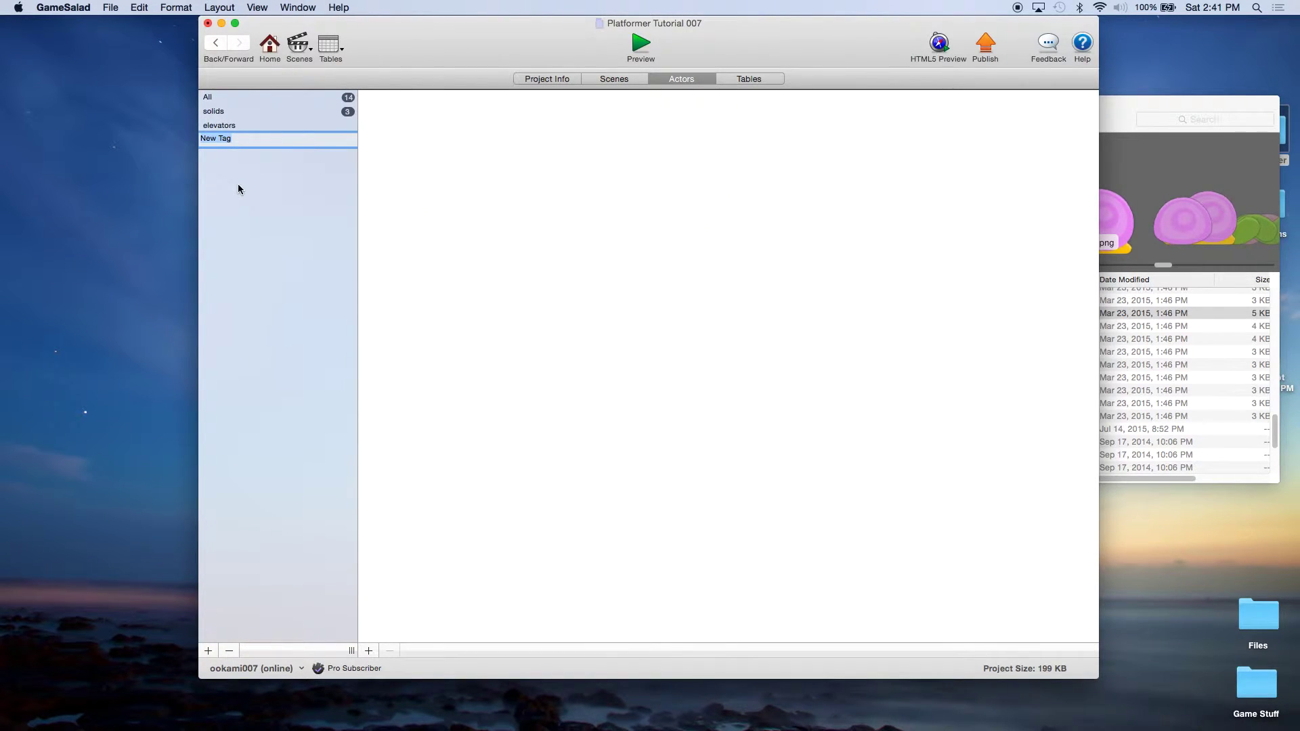
type("enemies")
key("Return")
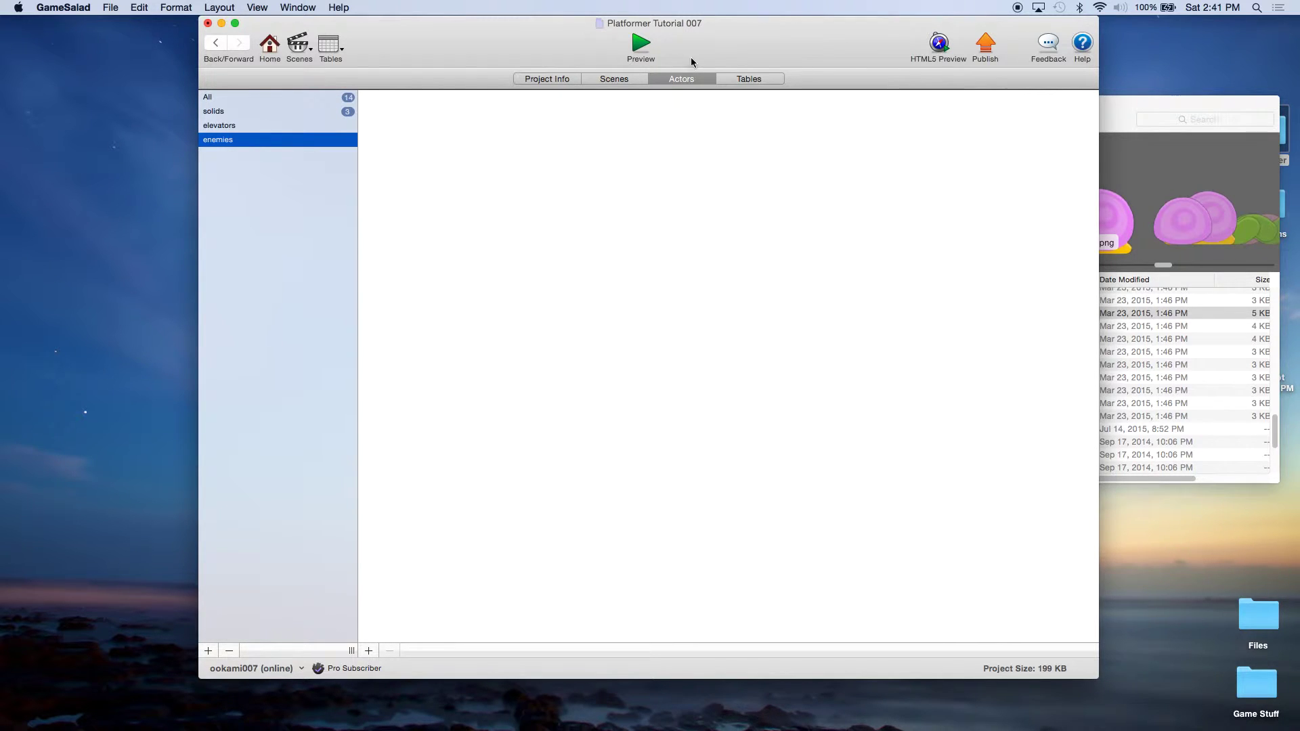
Assign the enemies tag to the enemy1 actor from the list of all actors
left_click(211, 99)
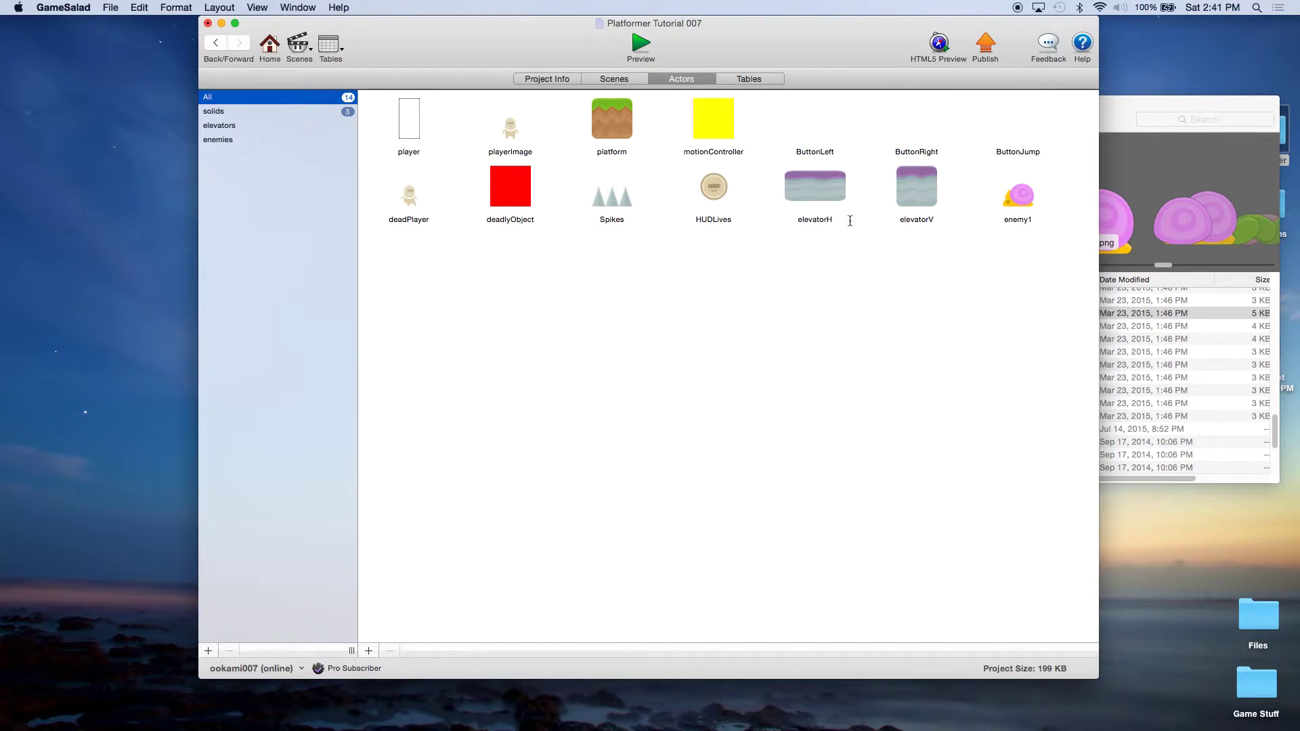
left_click(1018, 210)
left_click_drag(1018, 210, 267, 141)
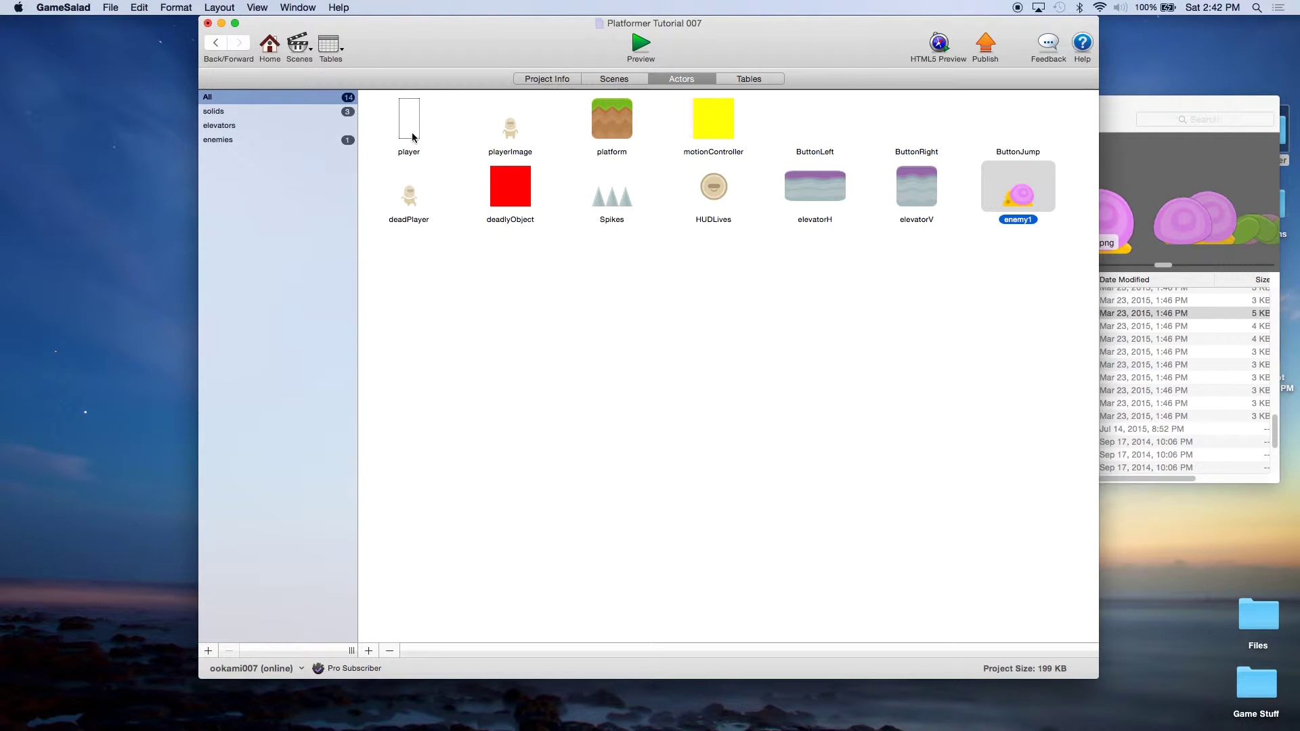
Open Initial Scene and place an enemy1 actor on the left part of the grass platform between the two elevators
left_click(613, 79)
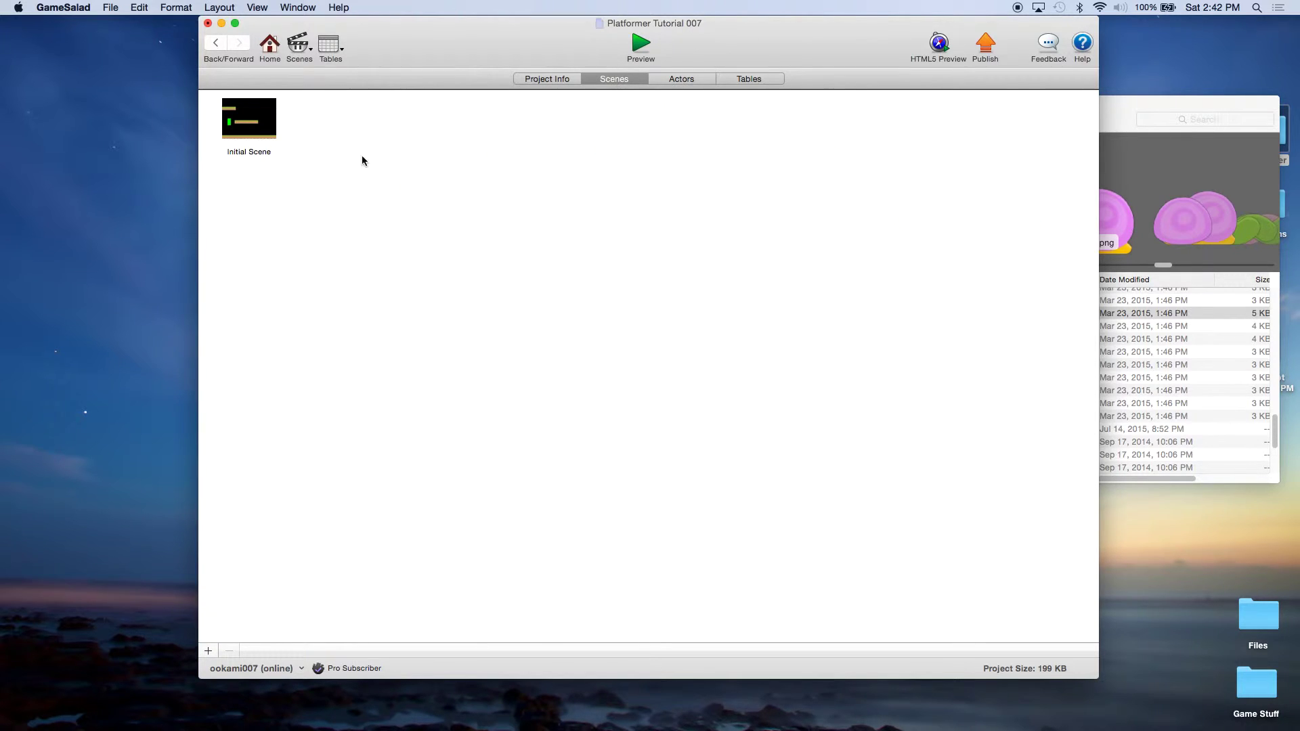
double_click(249, 118)
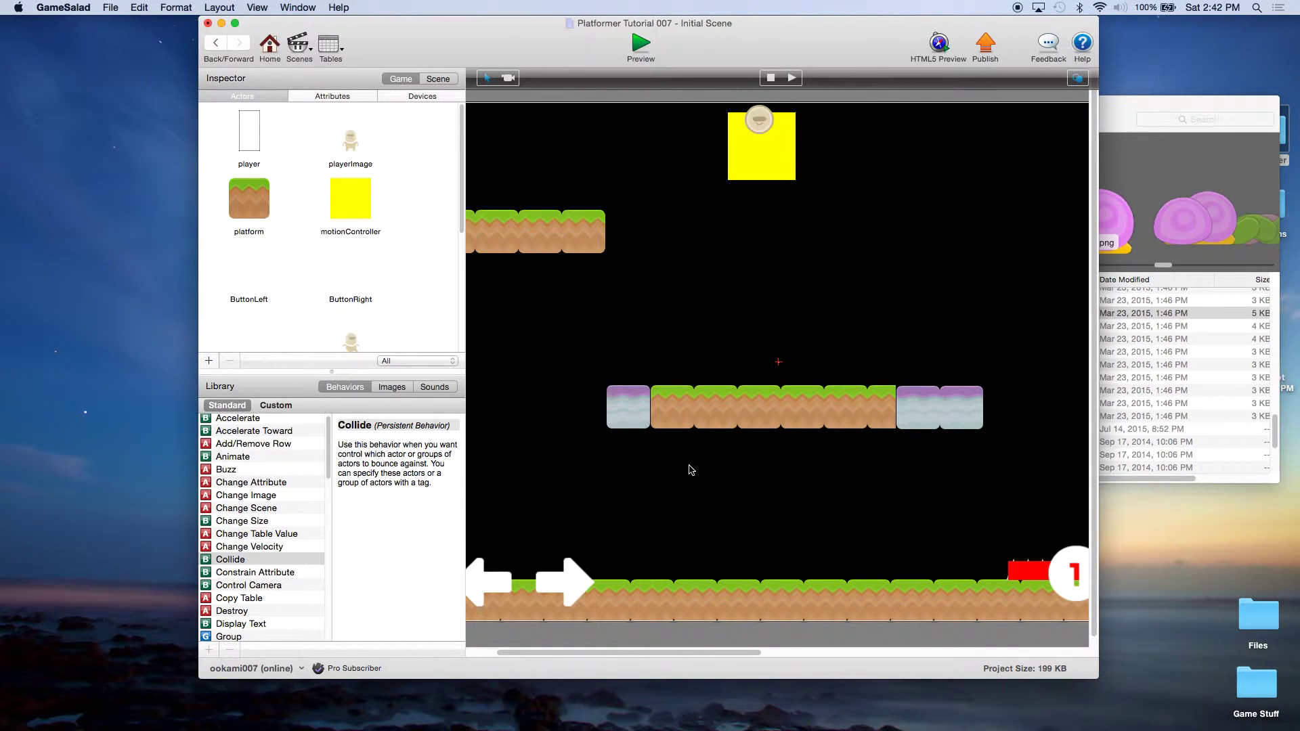
scroll(369, 315, "down", 3)
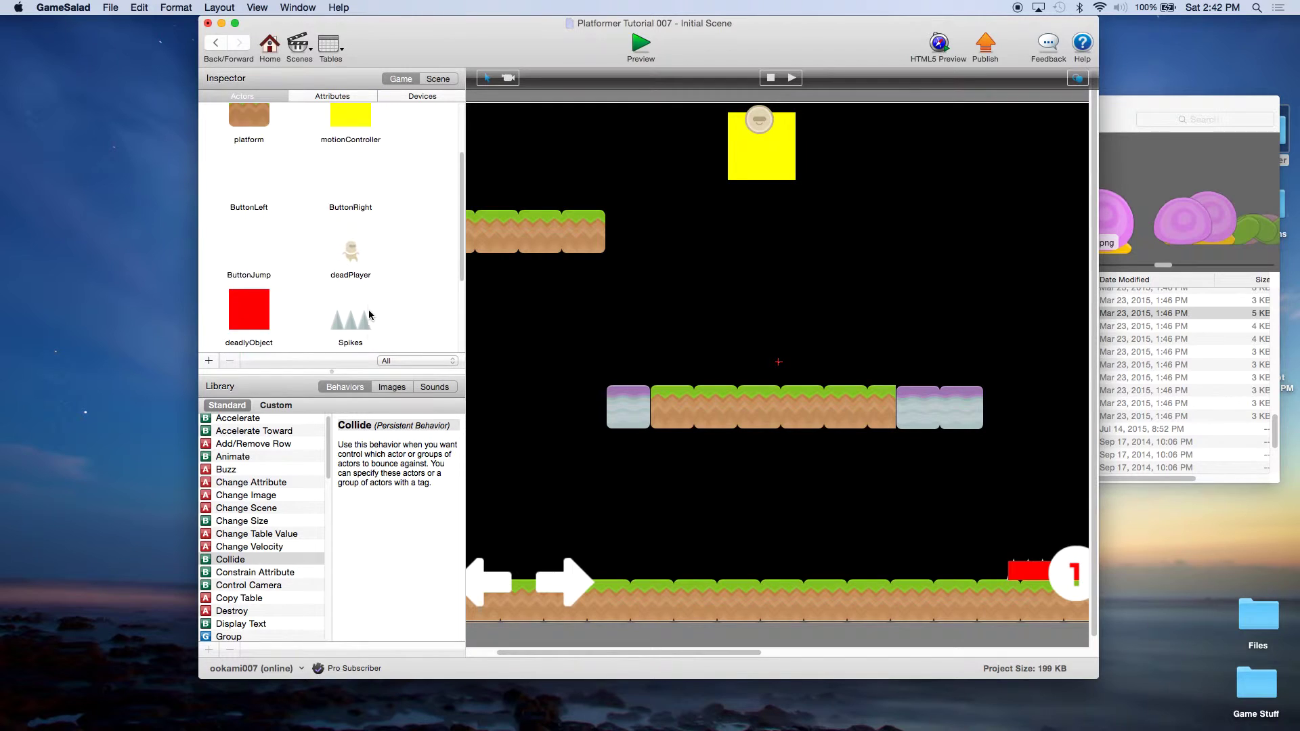
scroll(370, 315, "down", 3)
left_click_drag(369, 315, 774, 373)
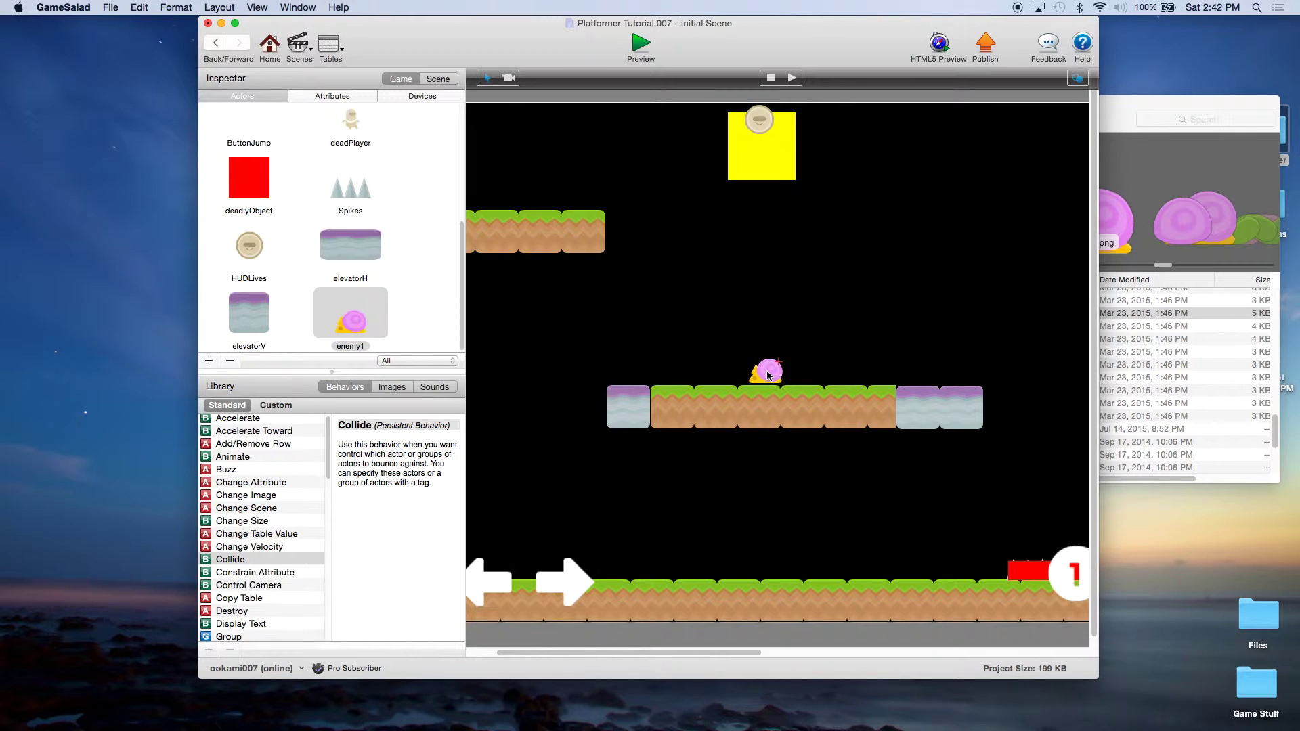
left_click(772, 377)
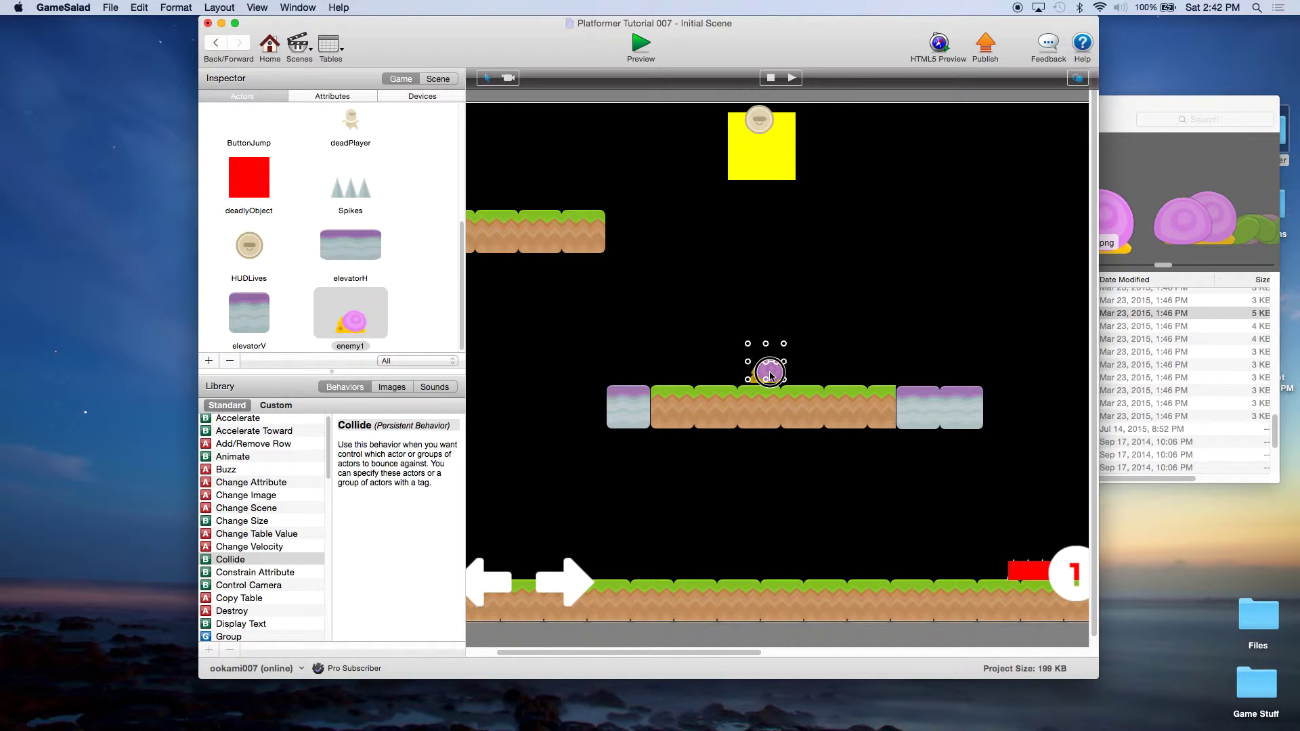
left_click_drag(772, 376, 704, 377)
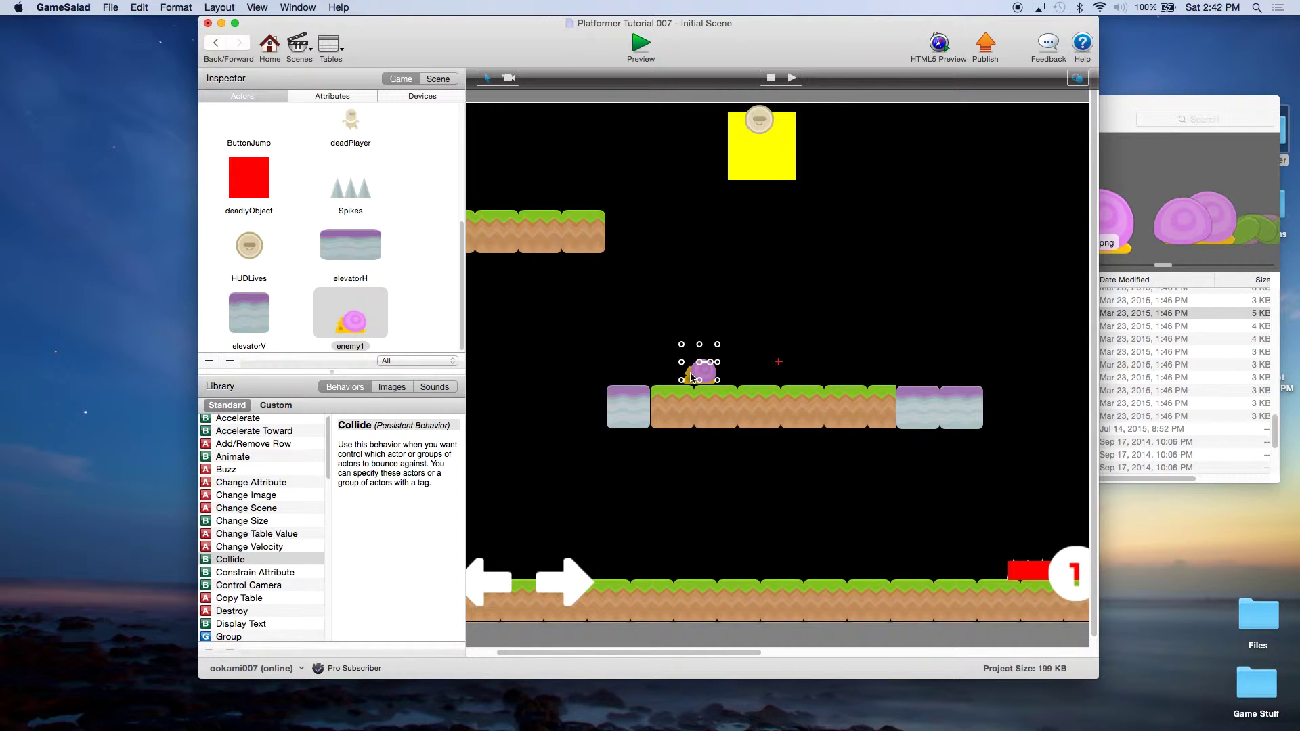
Open the placed enemy1 instance, expand its position, and set its startX to its current X position, 395
double_click(691, 376)
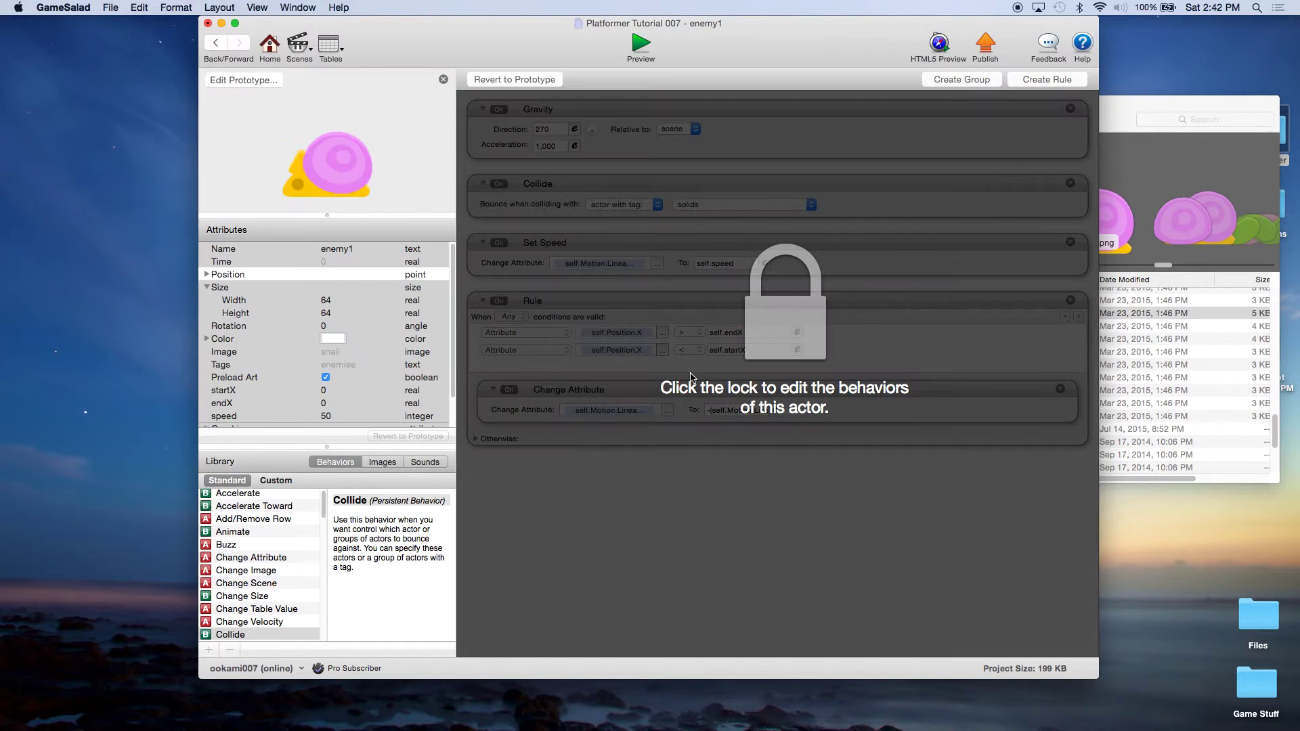
left_click(207, 274)
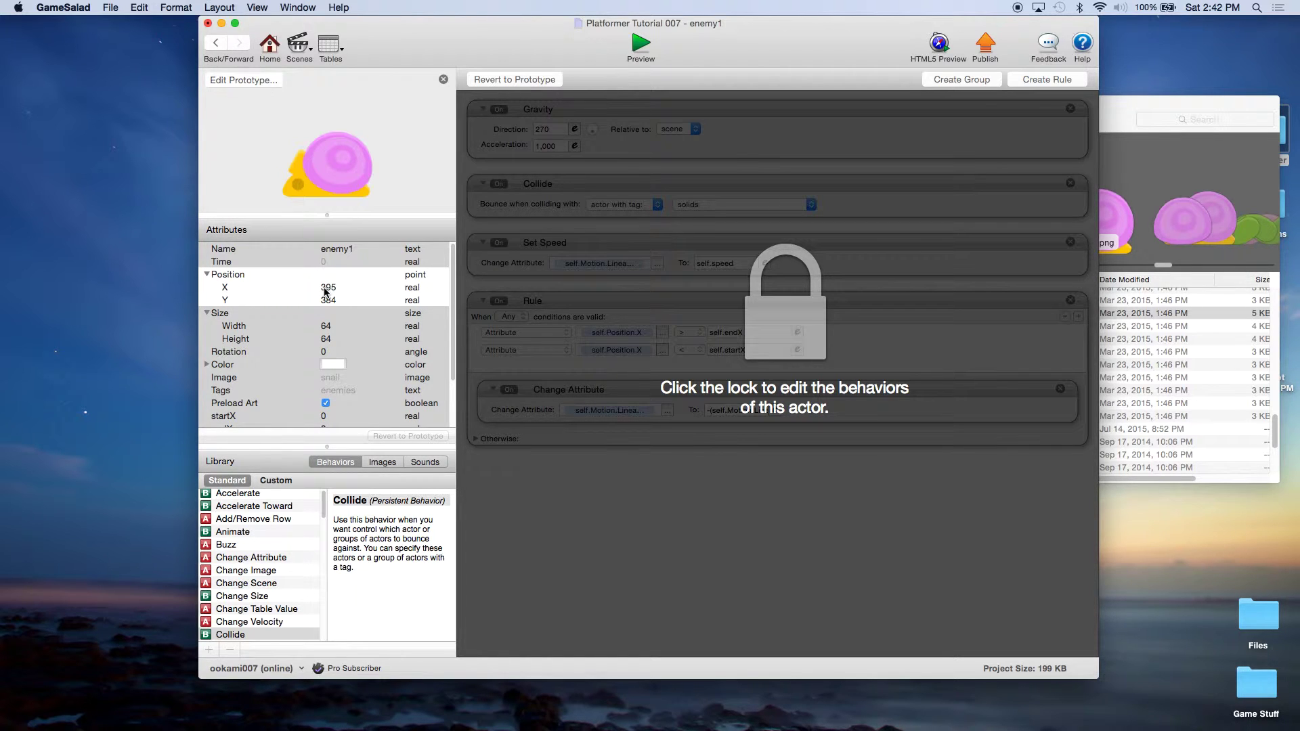
double_click(325, 416)
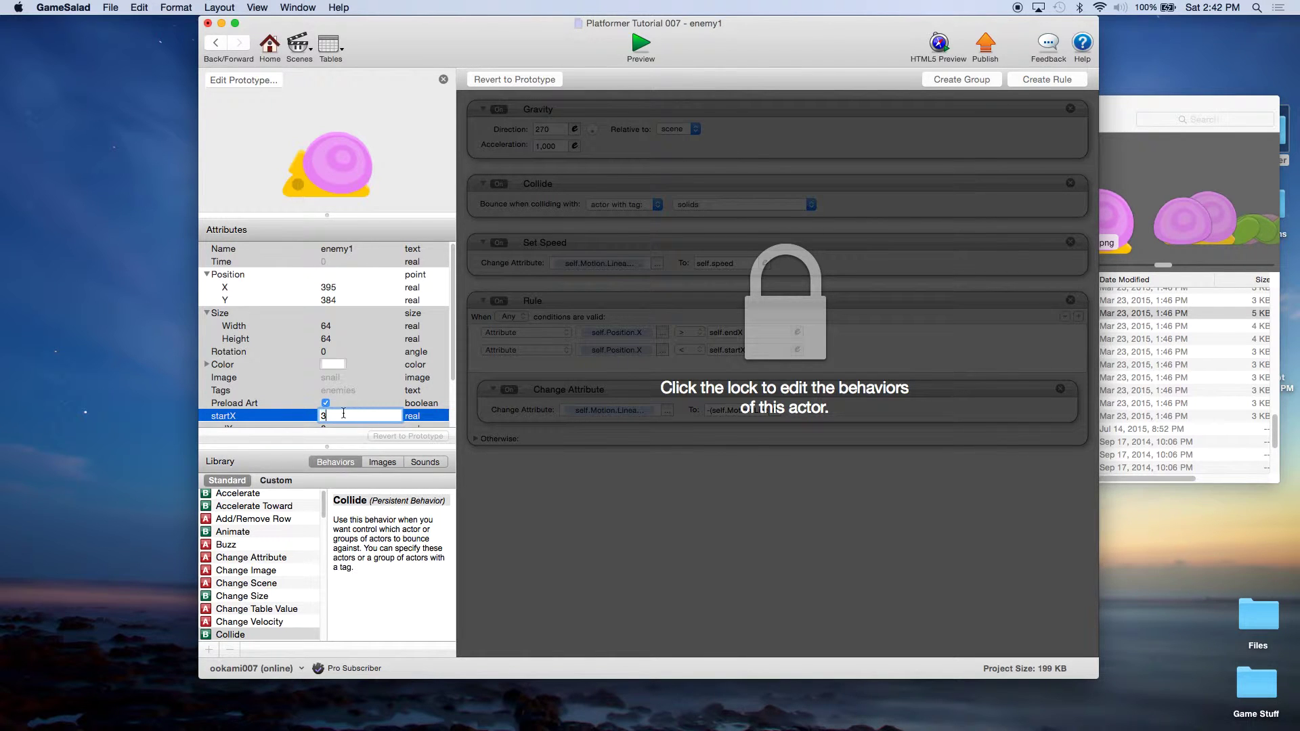
type("395")
left_click(250, 407)
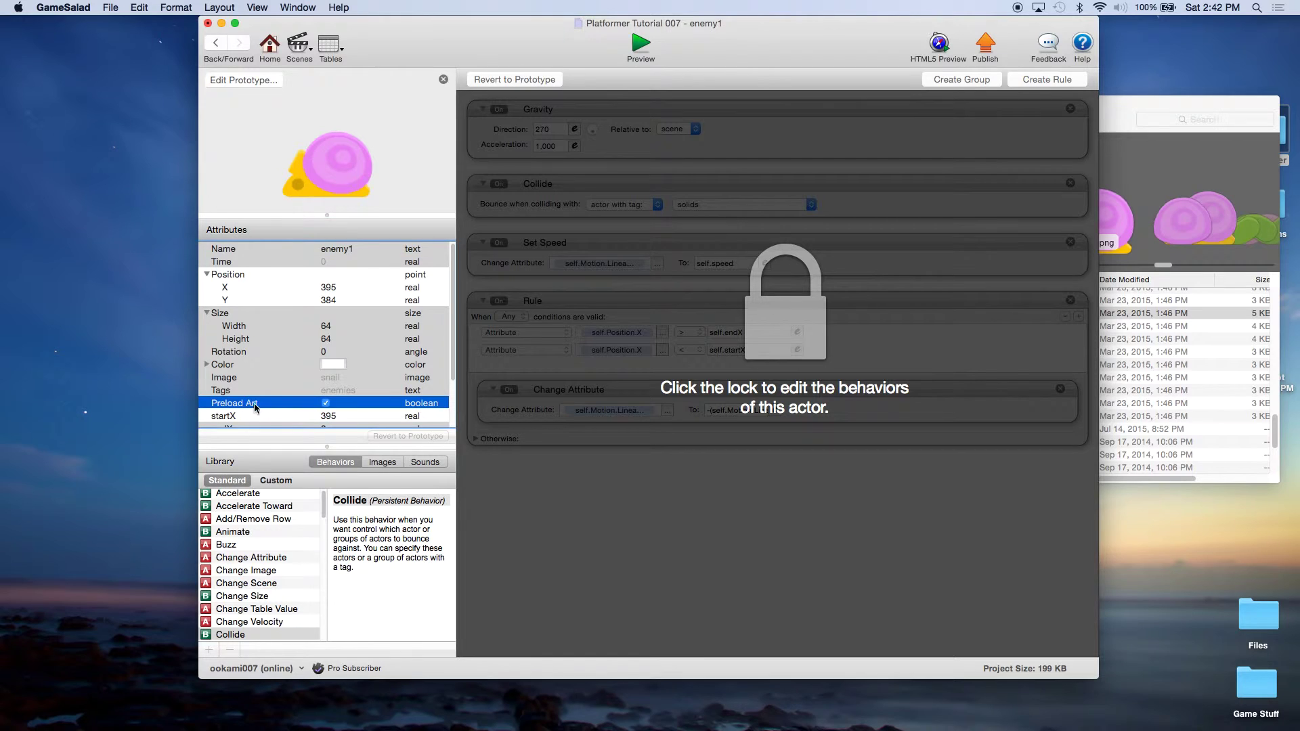
scroll(265, 399, "down", 1)
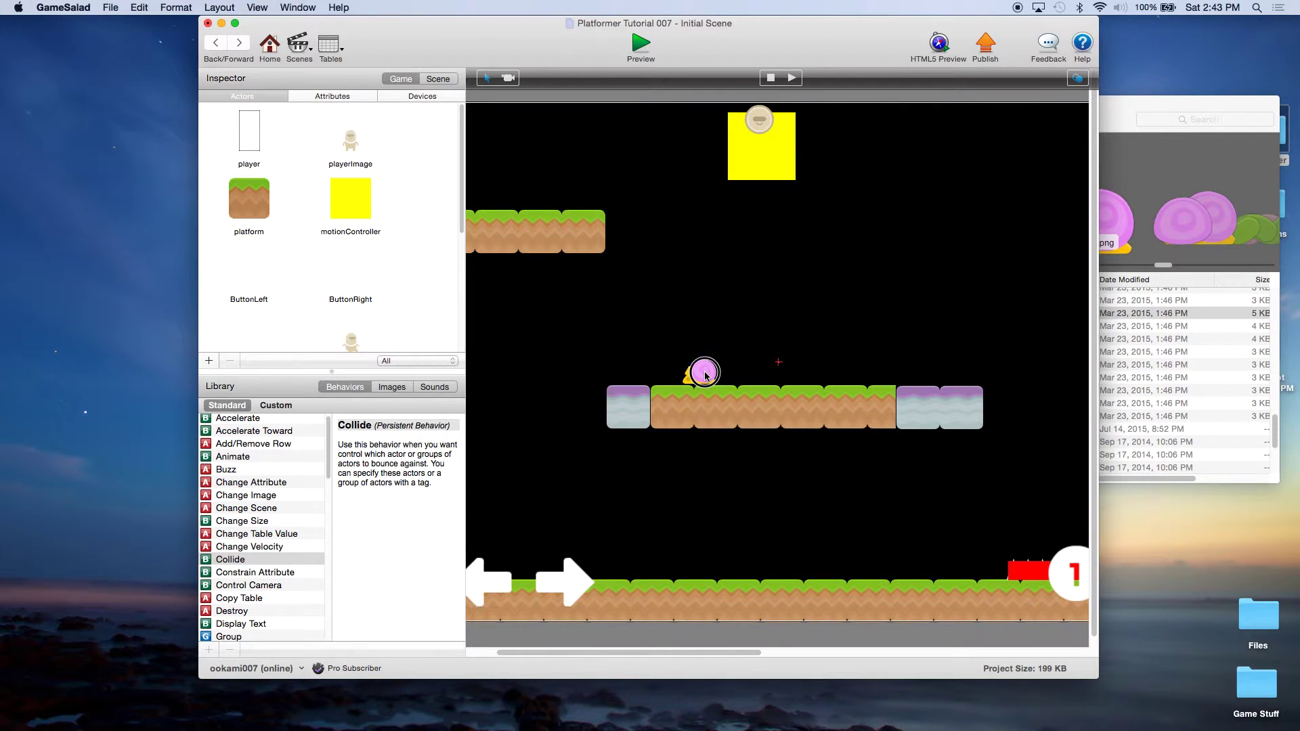
Move the enemy1 instance to the right part of its grass platform and set its endX to the new X position, 613
left_click_drag(701, 369, 853, 375)
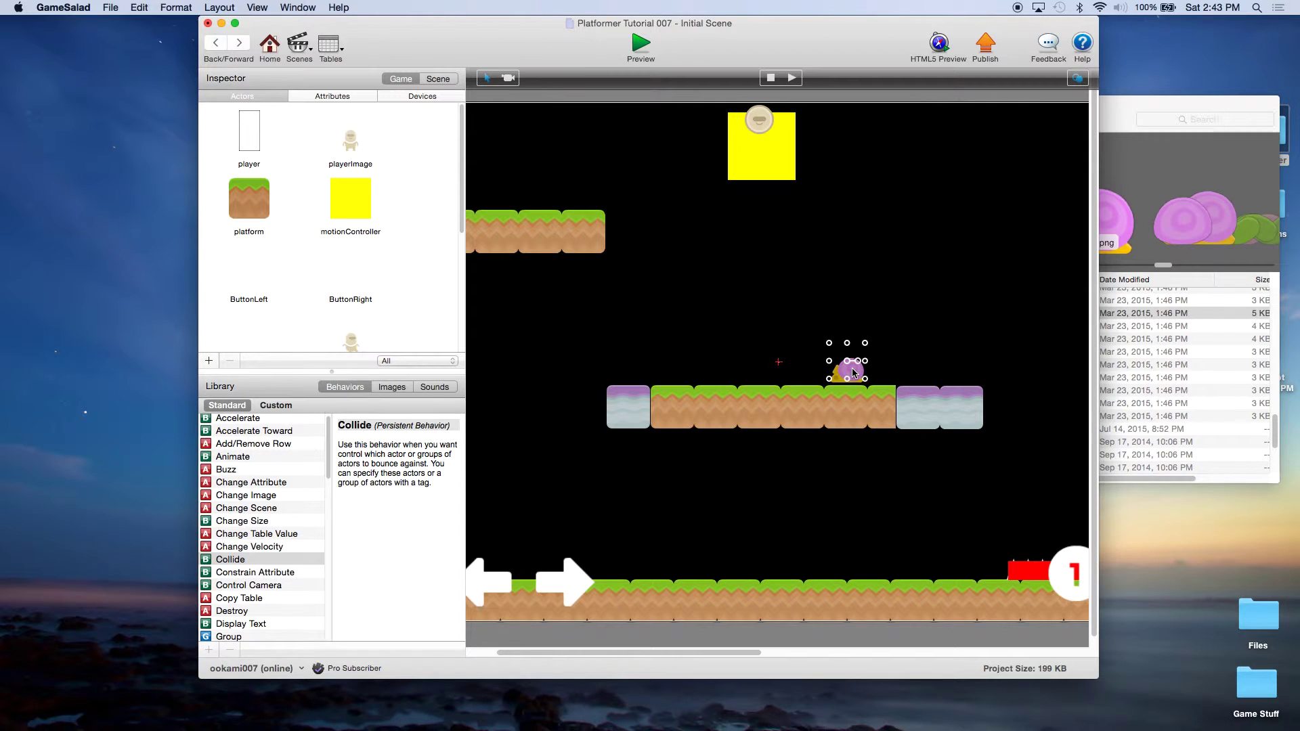
double_click(853, 372)
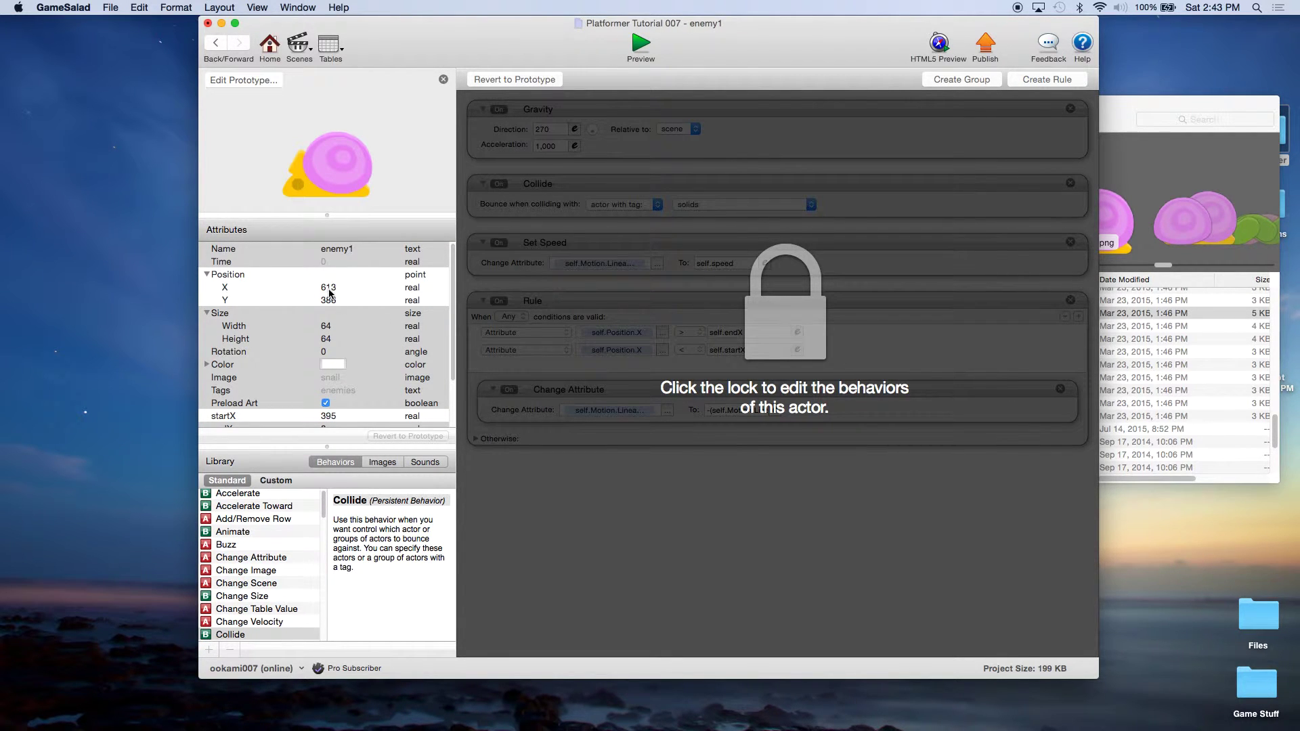
scroll(350, 388, "down", 1)
double_click(331, 420)
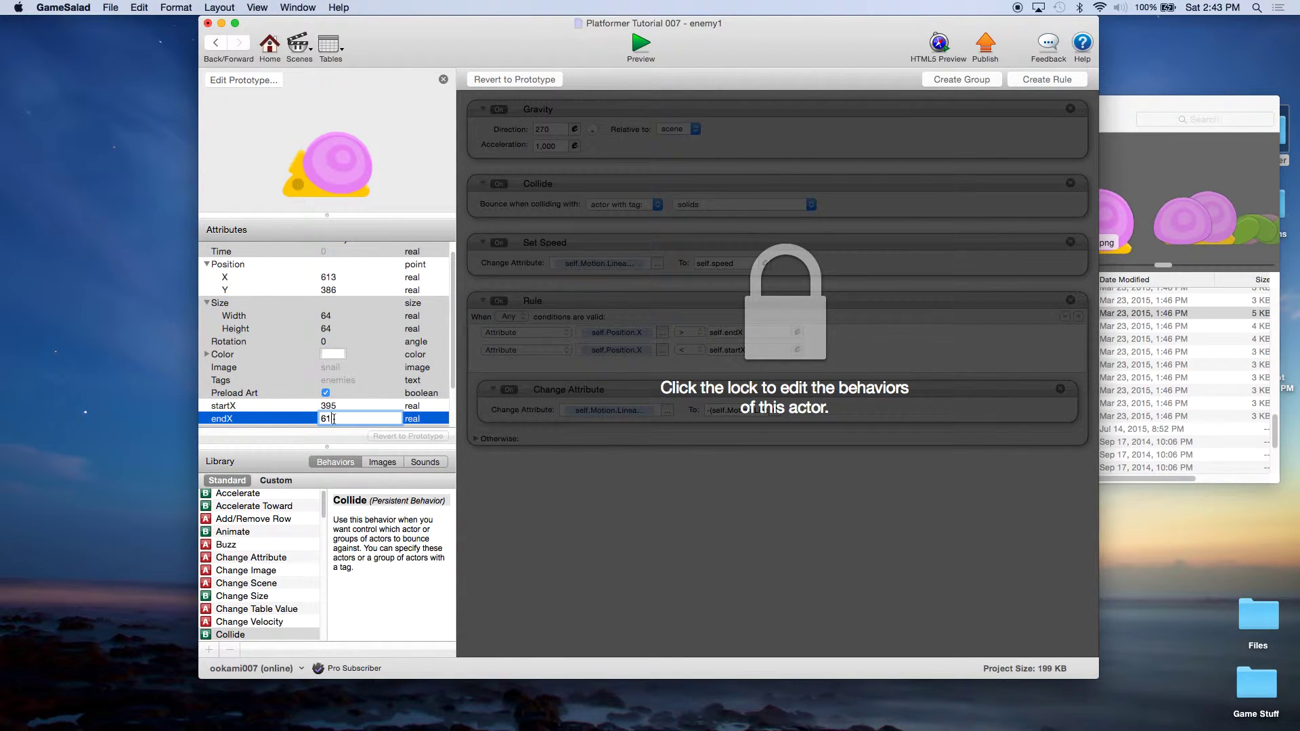
left_click(344, 406)
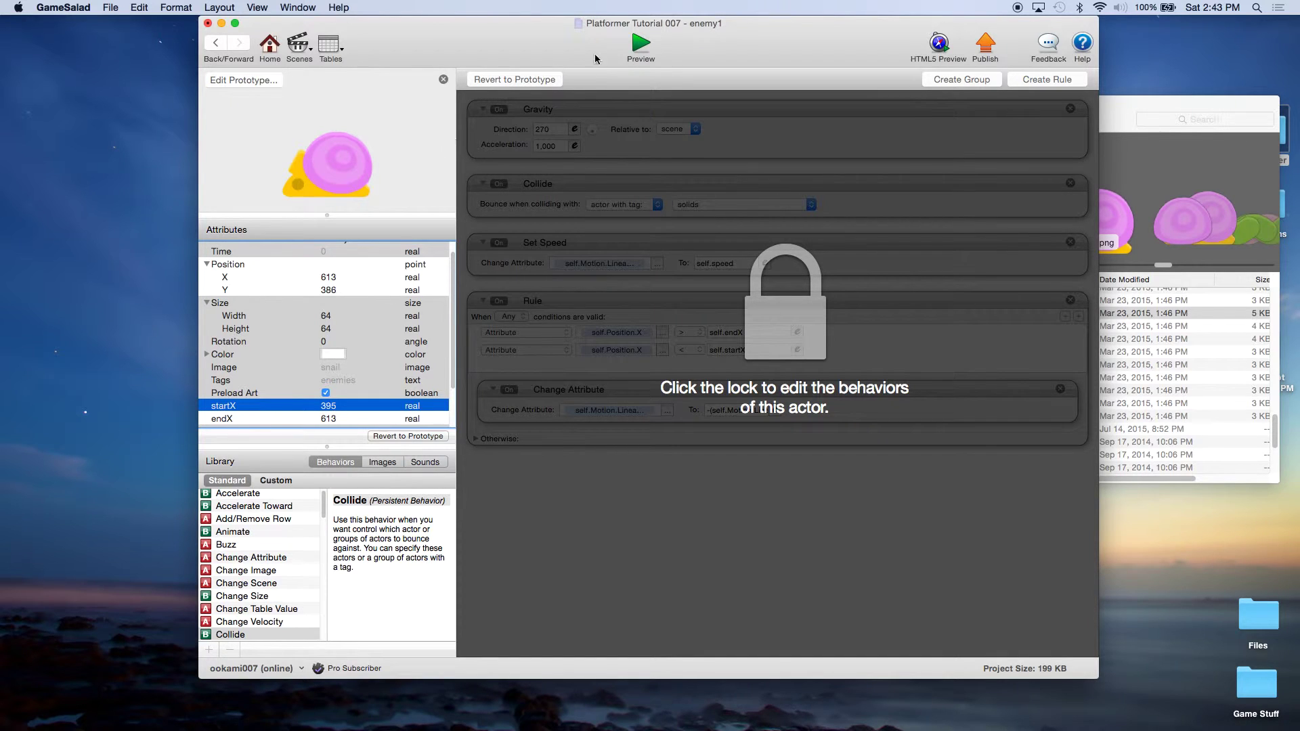
Save the project and preview the game to check the snail's patrol
left_click(110, 8)
left_click(122, 84)
left_click(639, 44)
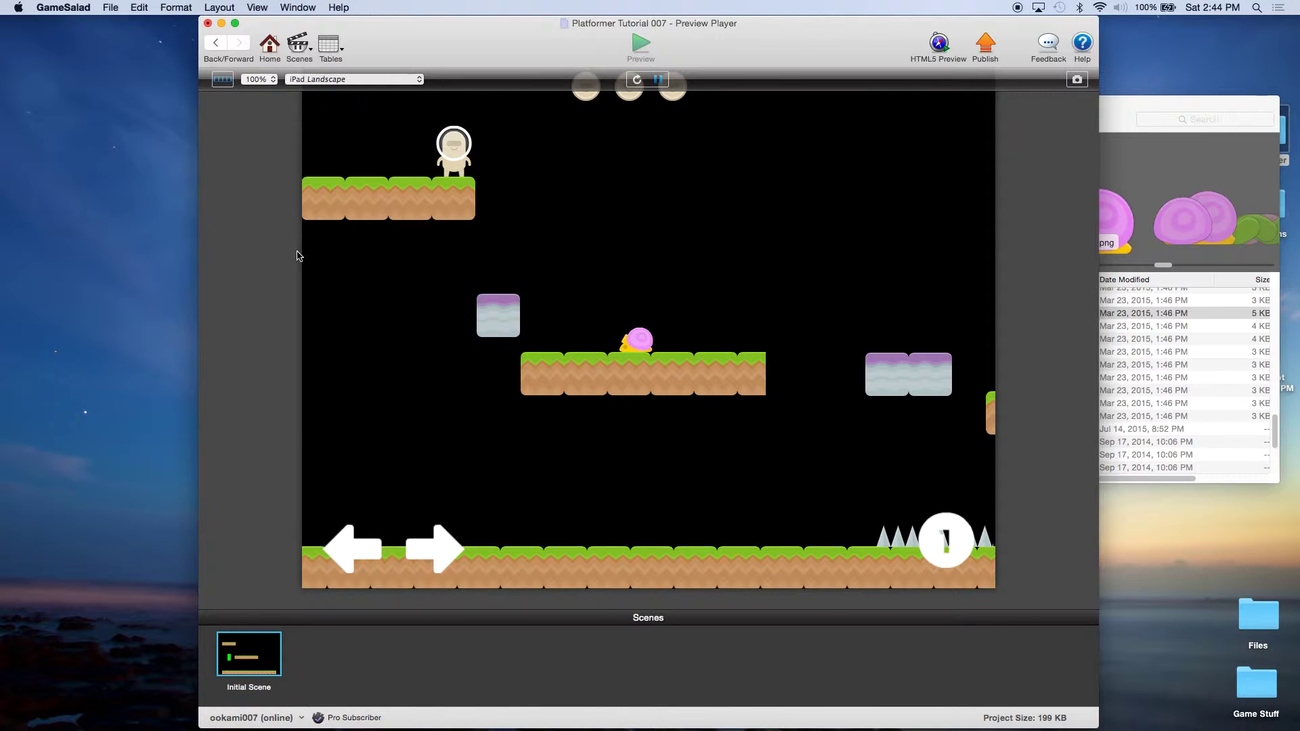
Leave the preview and open the enemy1 actor's prototype for editing
left_click(269, 44)
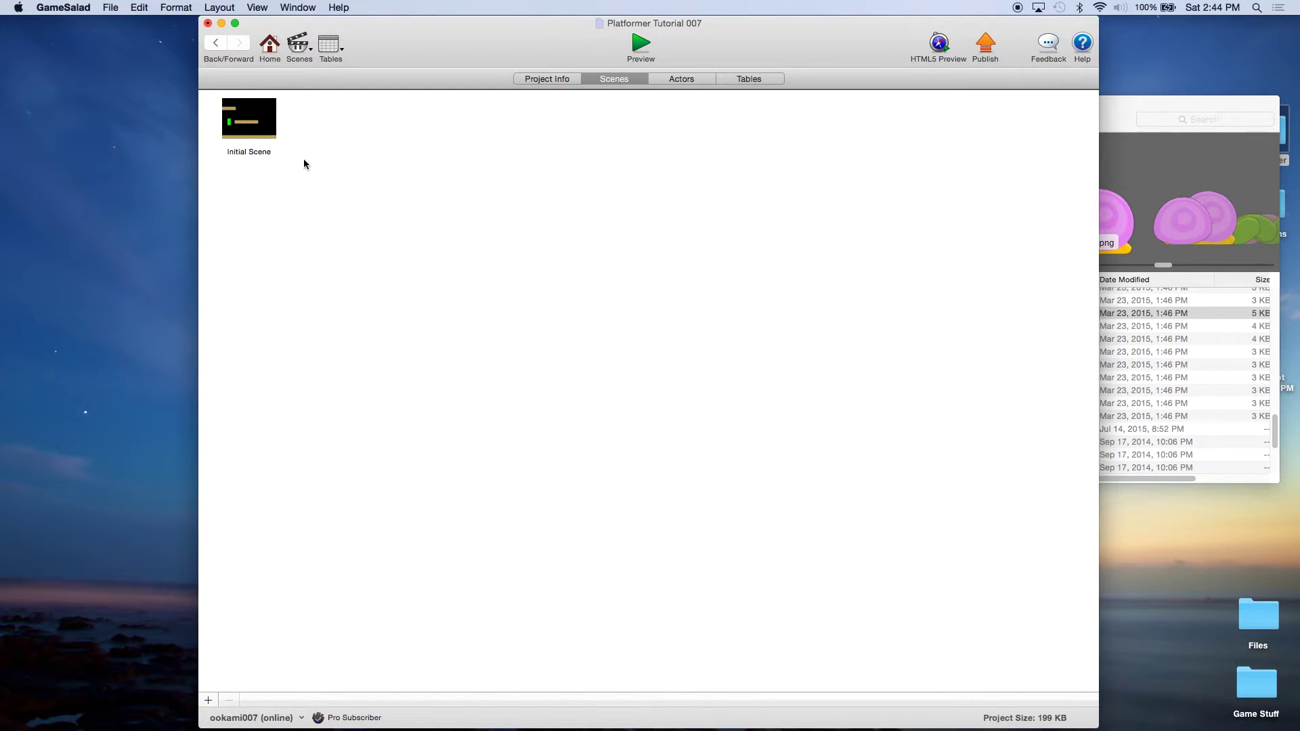
left_click(677, 77)
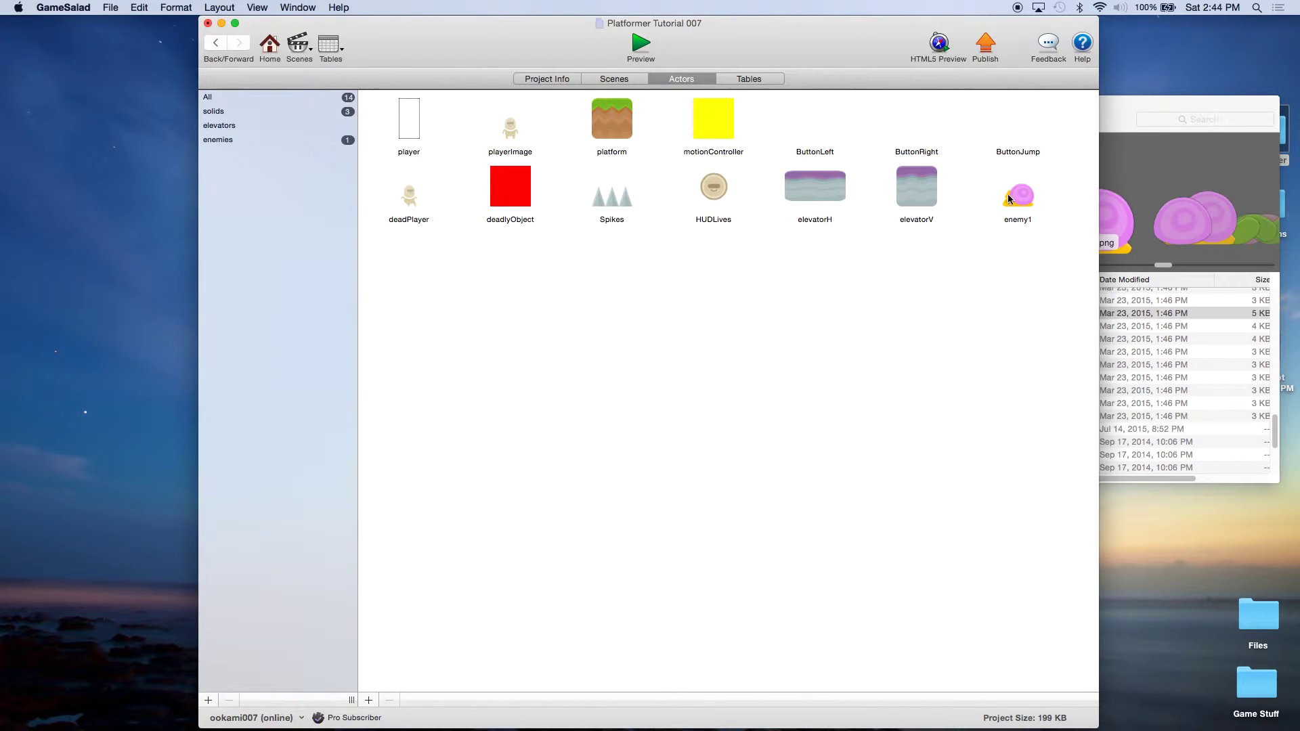
left_click(1019, 202)
double_click(1019, 202)
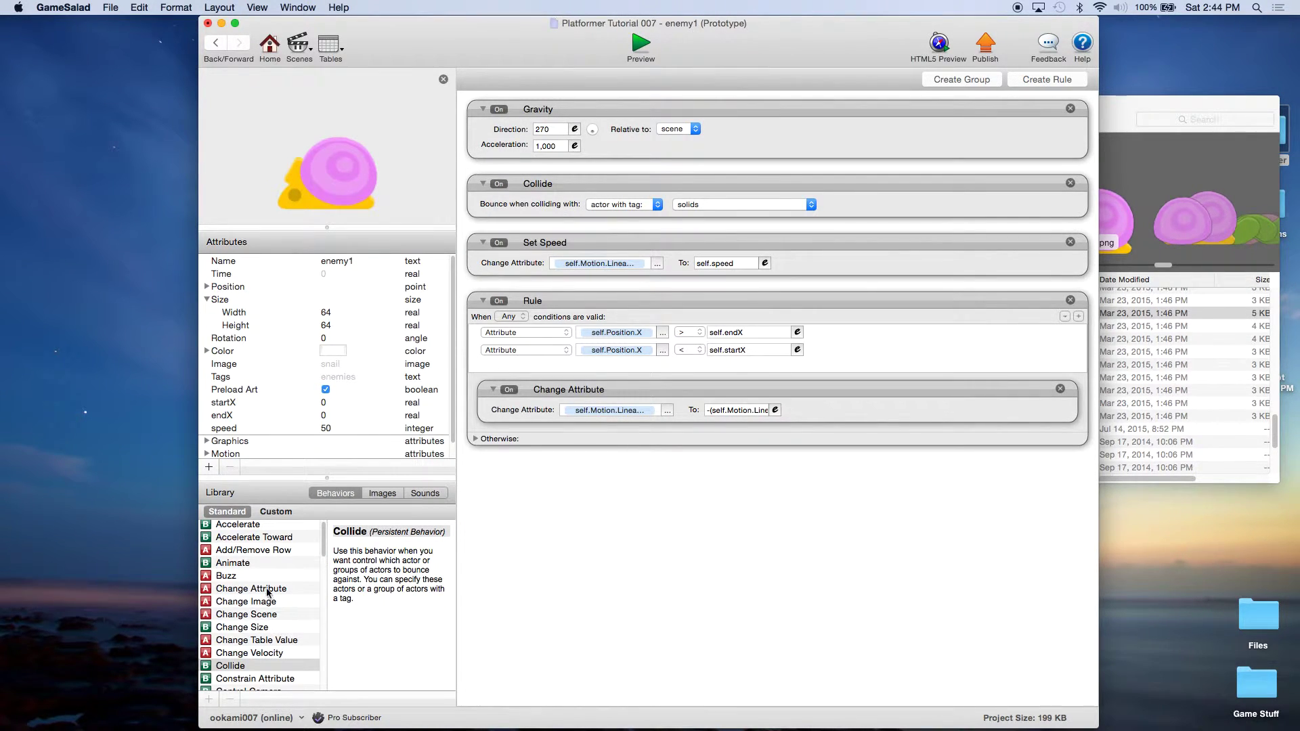
left_click_drag(265, 589, 556, 485)
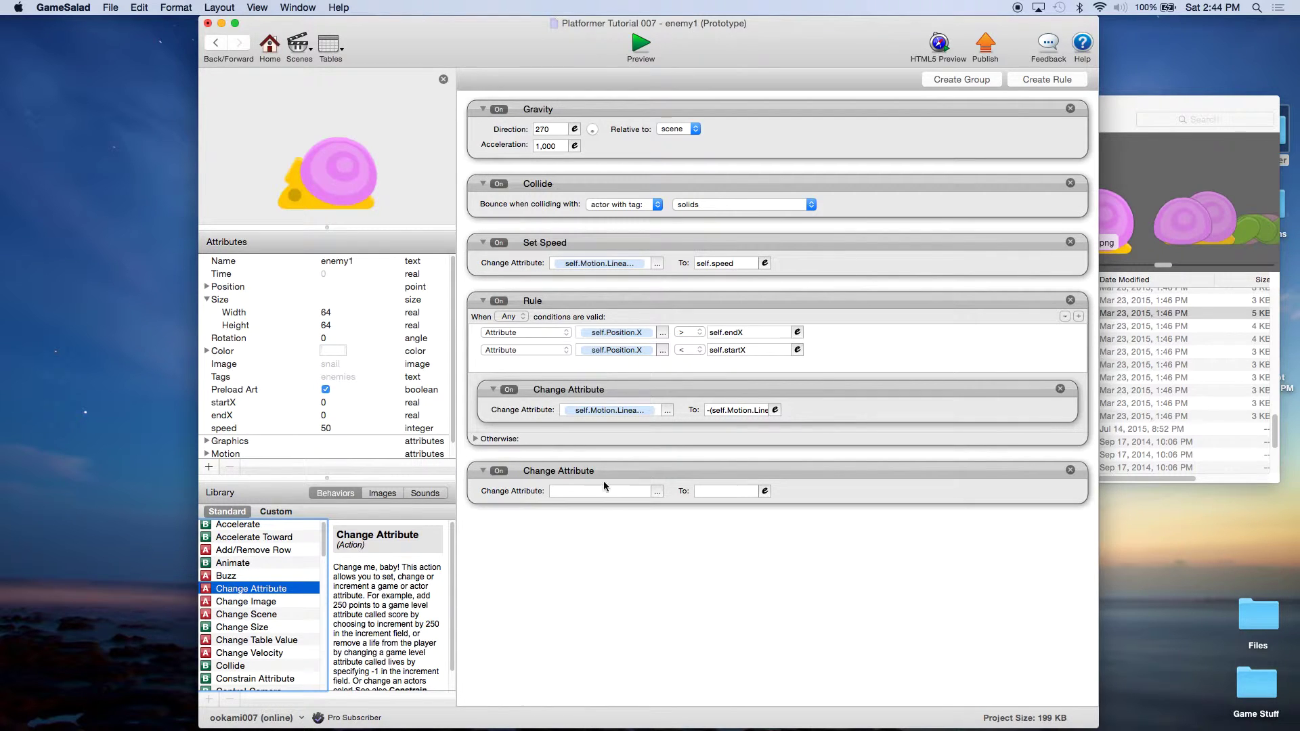
left_click(1071, 471)
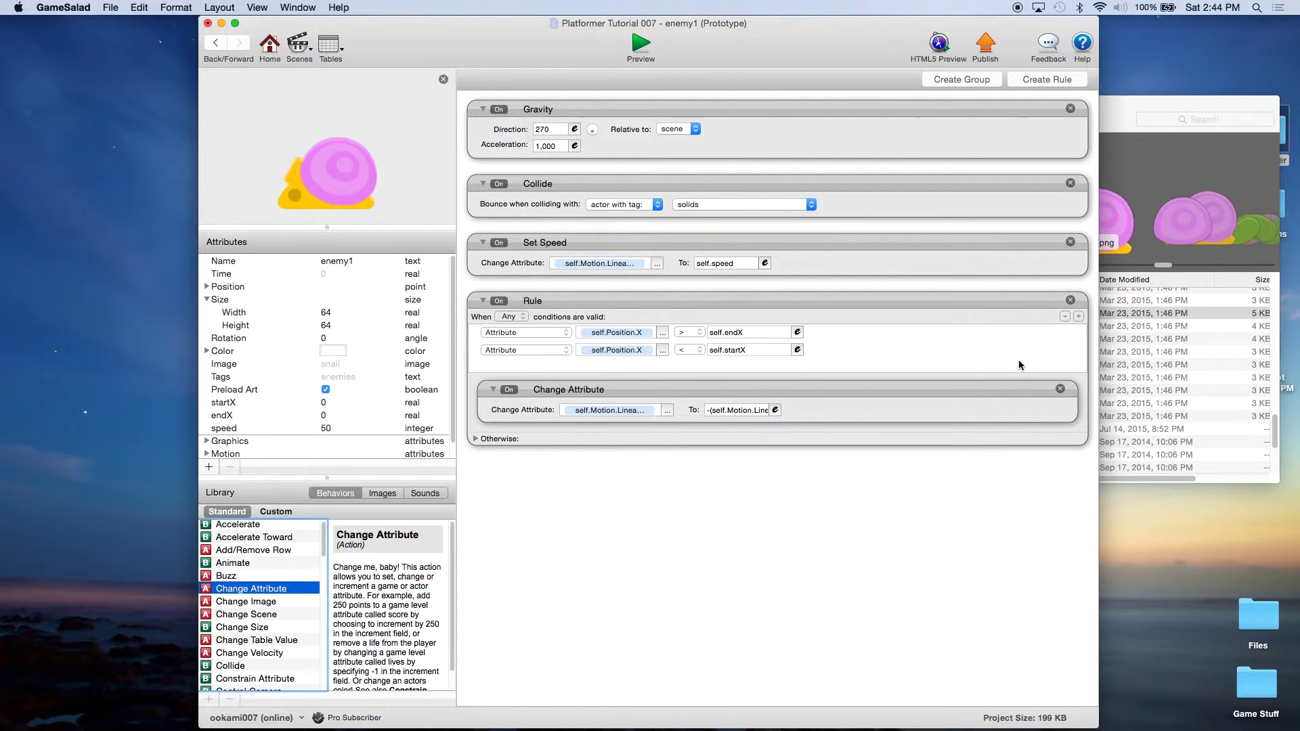
Create a second rule in enemy1 with the attribute condition self.Motion.Linear Velocity.X > 0
left_click(1050, 80)
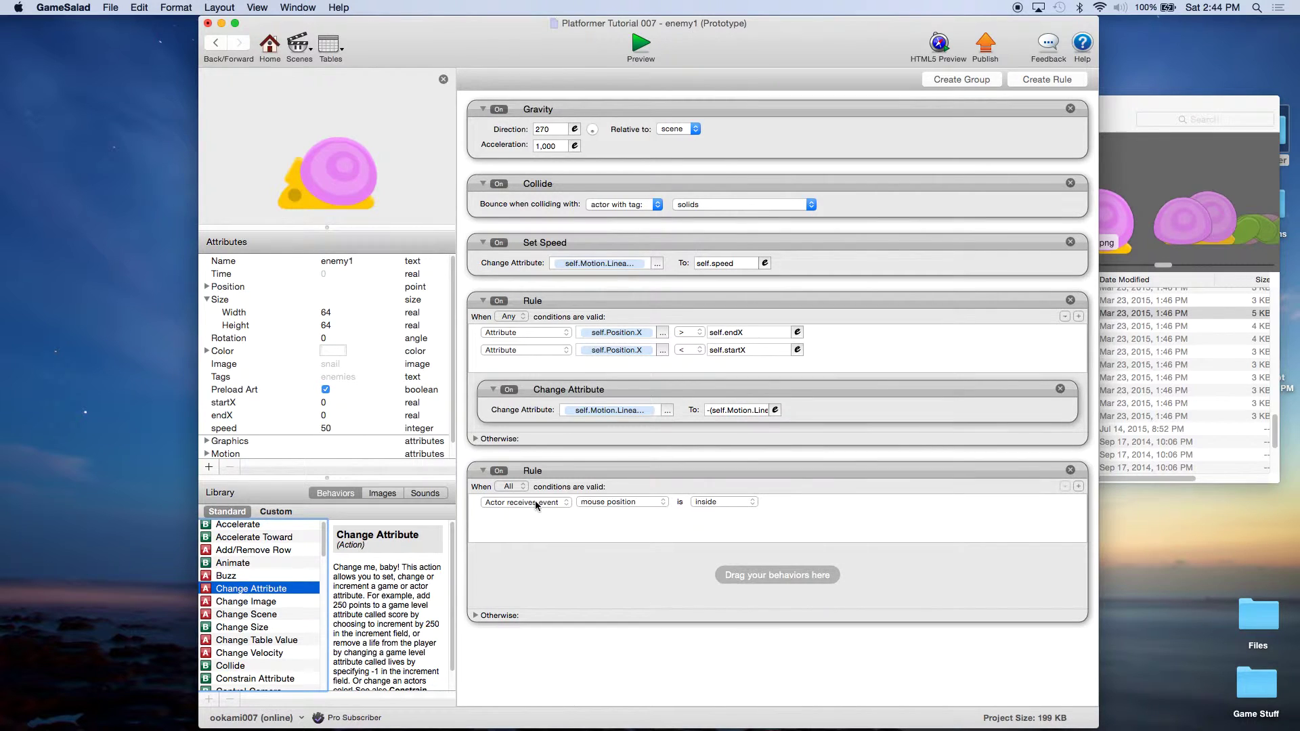
left_click(547, 505)
left_click(545, 515)
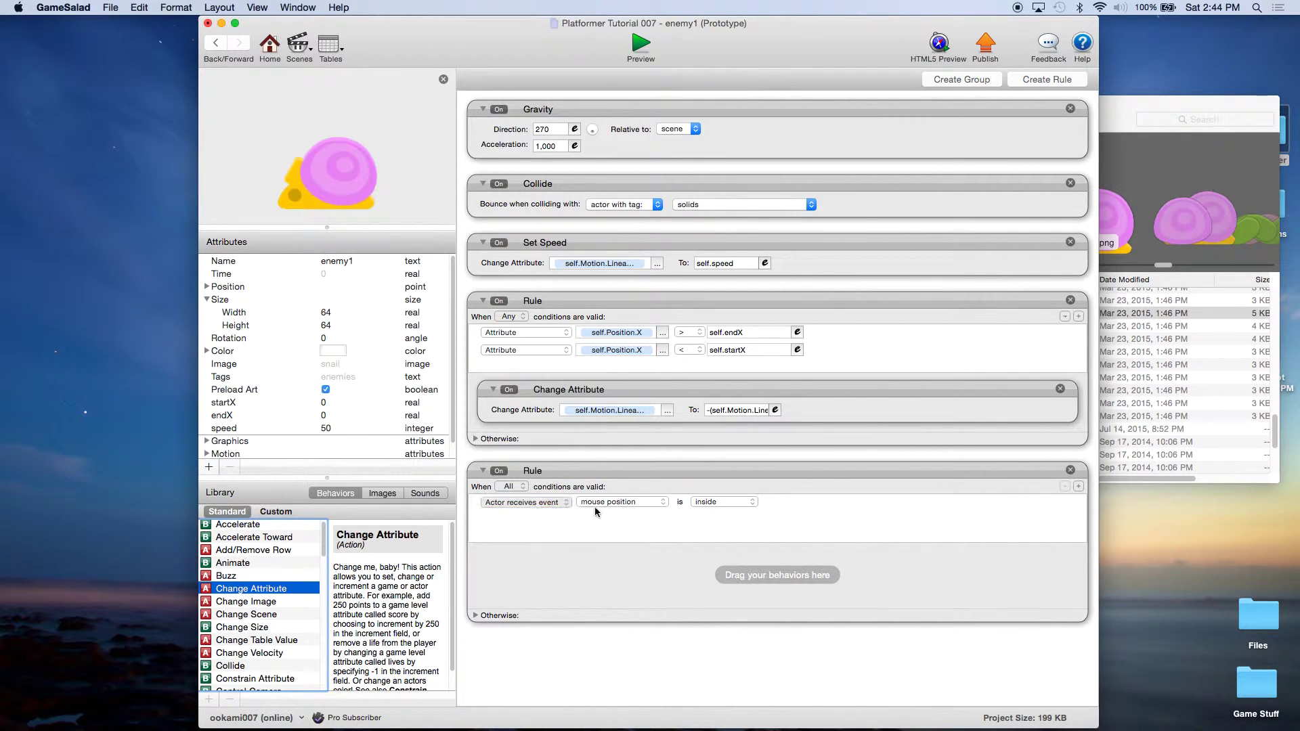
left_click(662, 504)
left_click(680, 537)
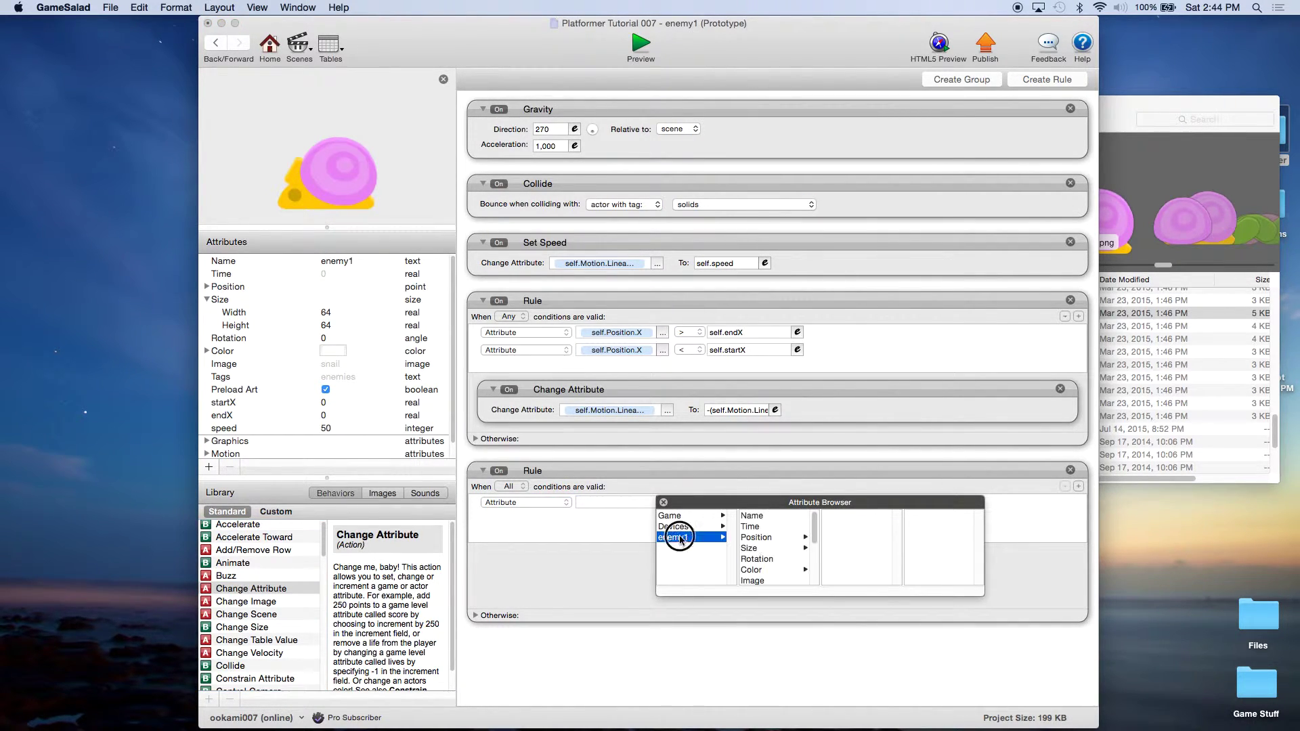
scroll(775, 548, "down", 5)
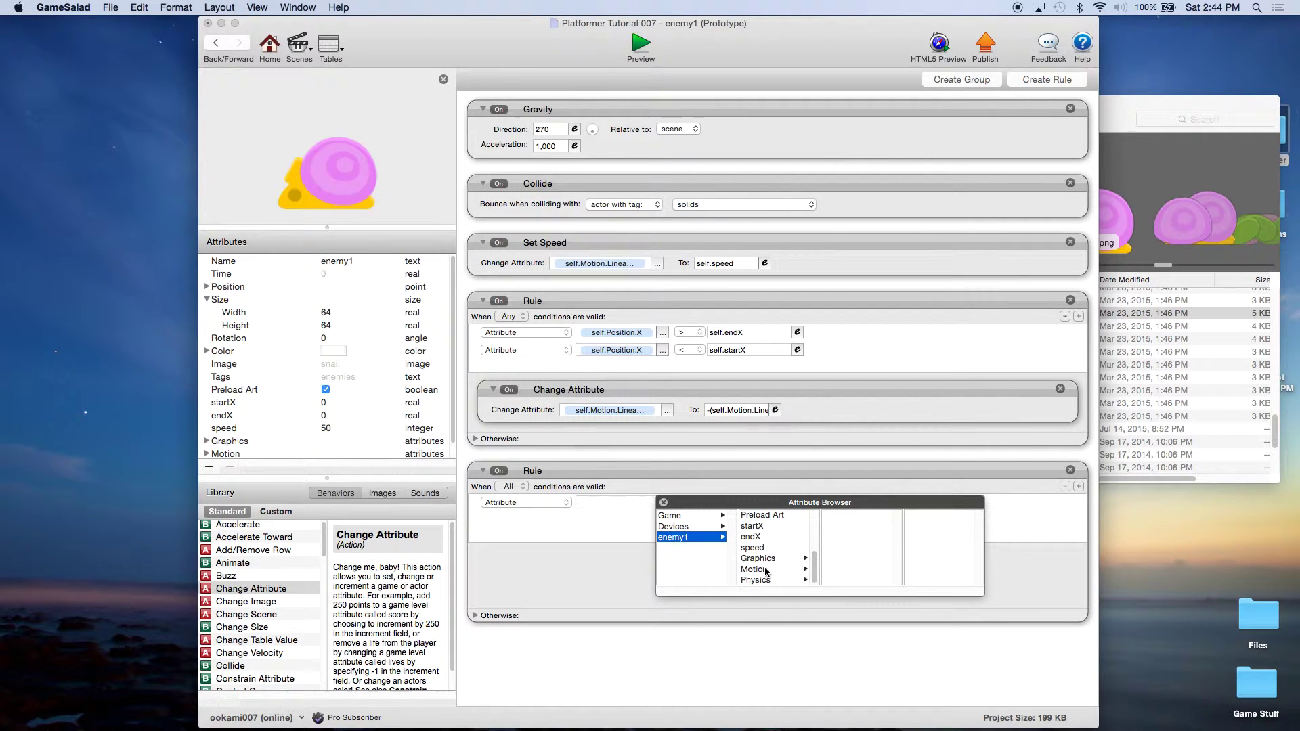
left_click(772, 569)
left_click(855, 516)
left_click(925, 515)
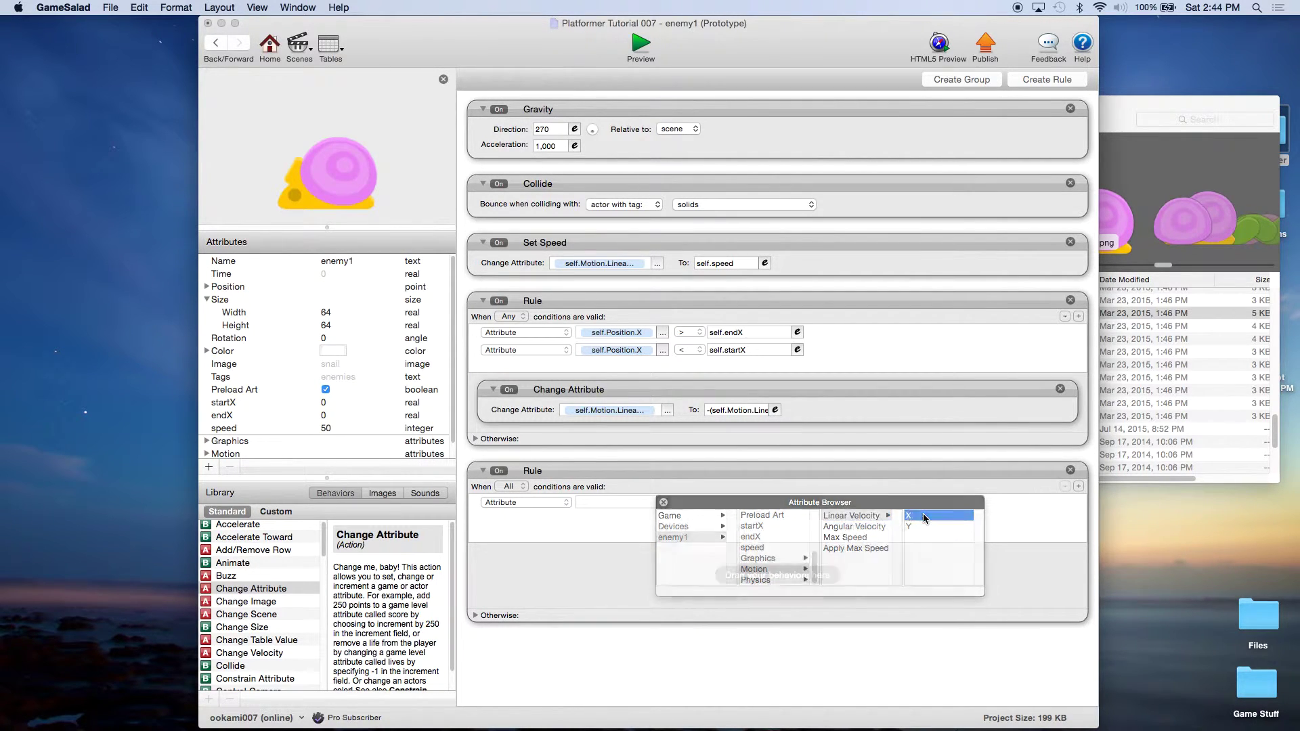
left_click(698, 505)
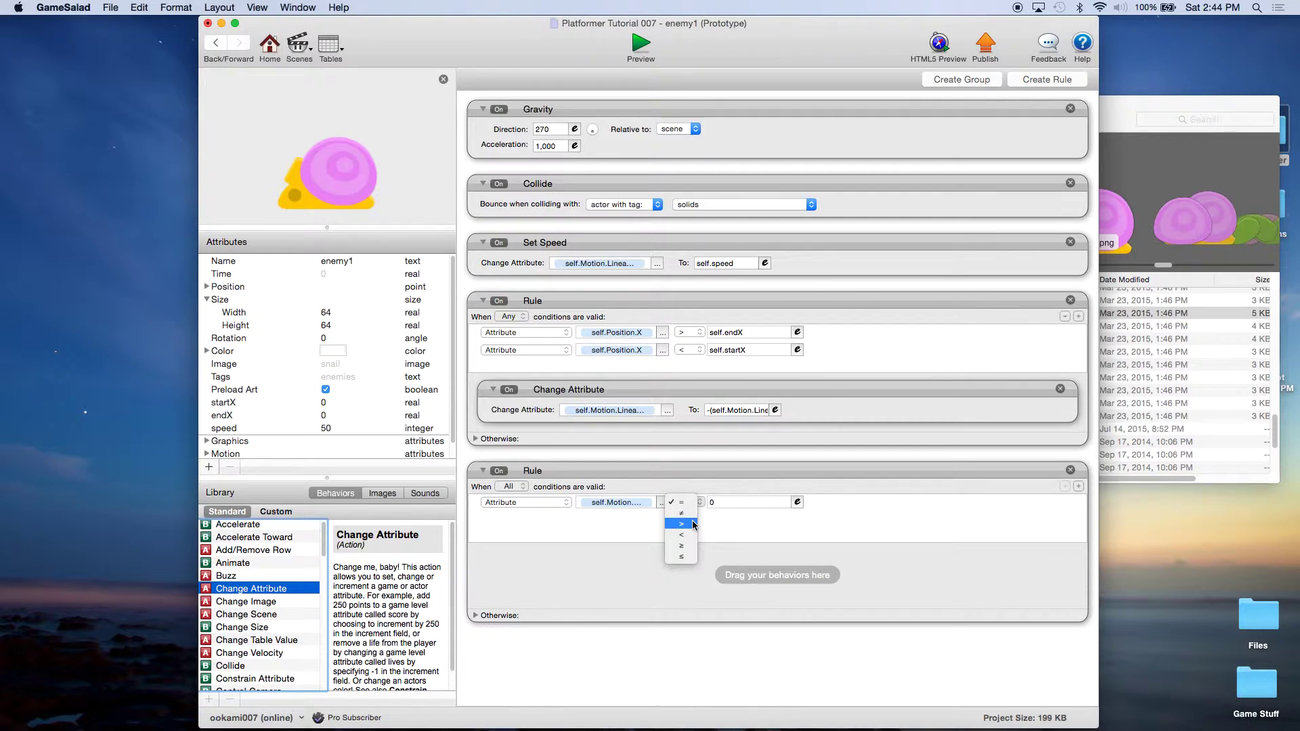
left_click(694, 524)
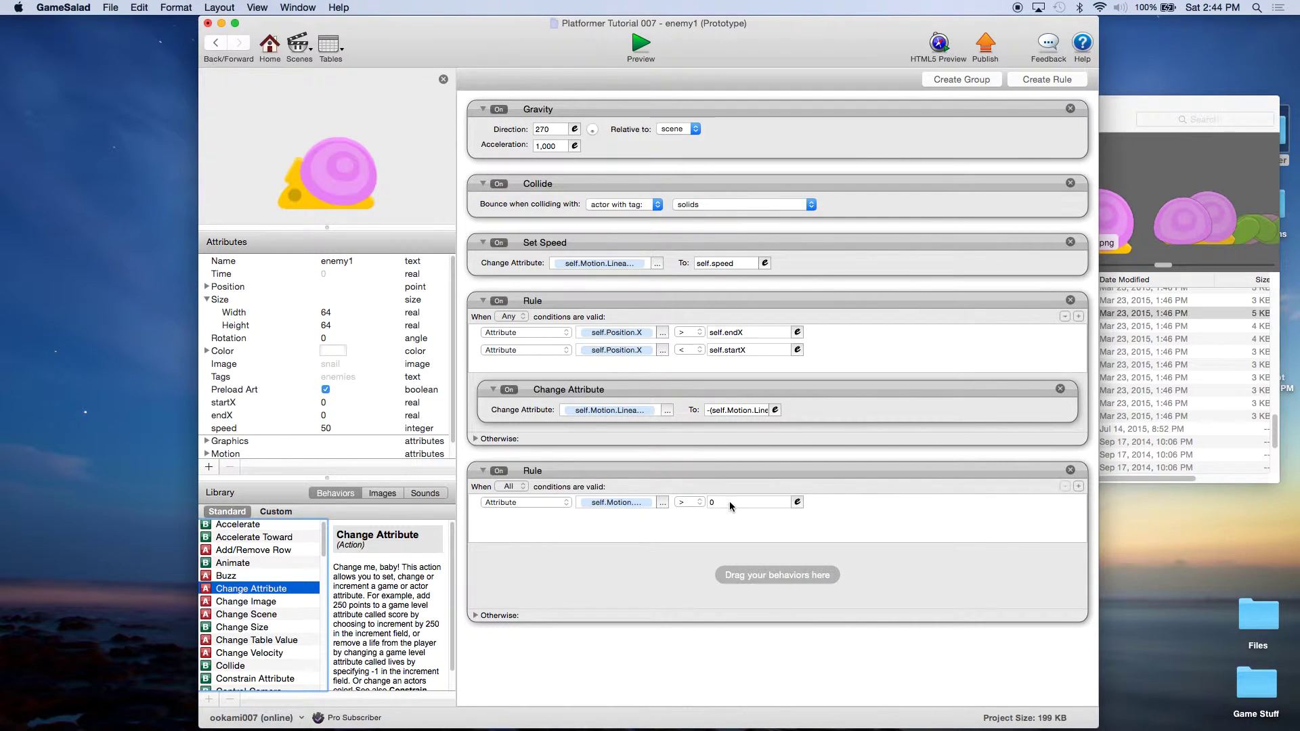
left_click(642, 578)
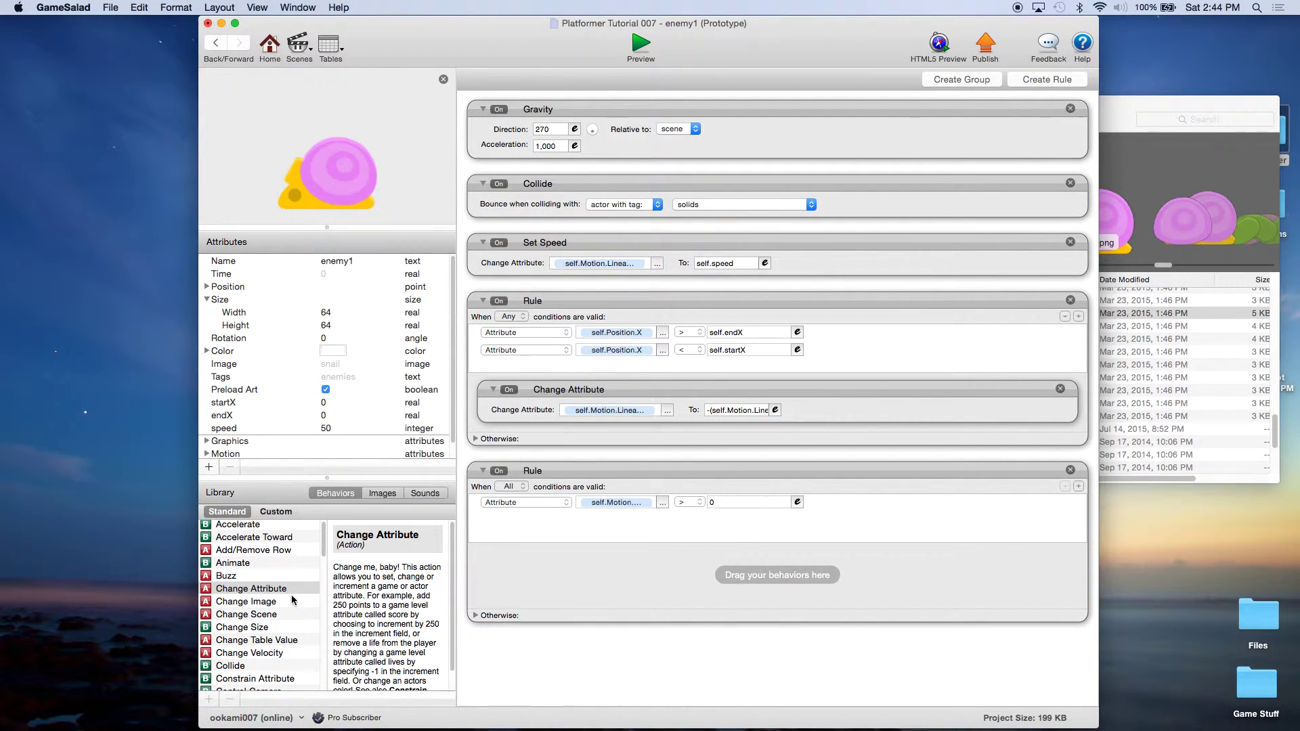
Add a Change Attribute behavior to the new rule that sets self.Graphics.Flip Horizontally to true
left_click_drag(271, 590, 635, 576)
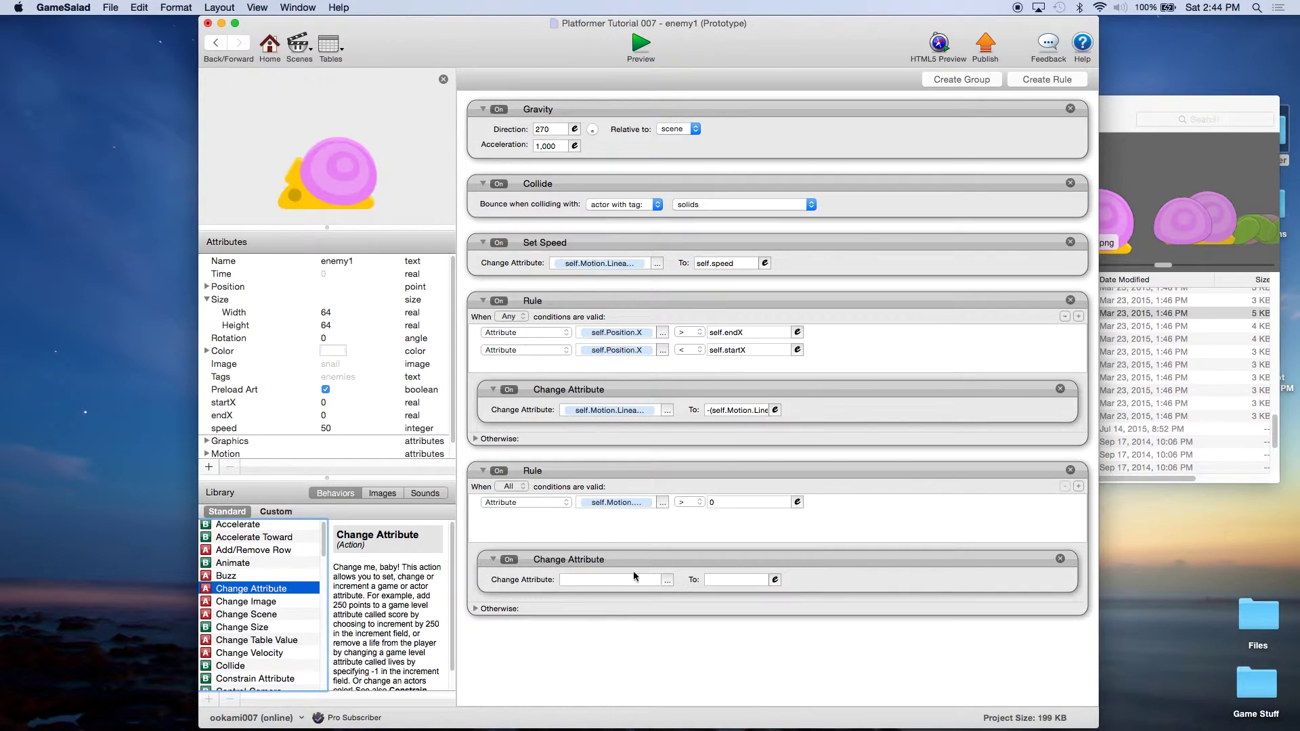
left_click(667, 582)
left_click(687, 618)
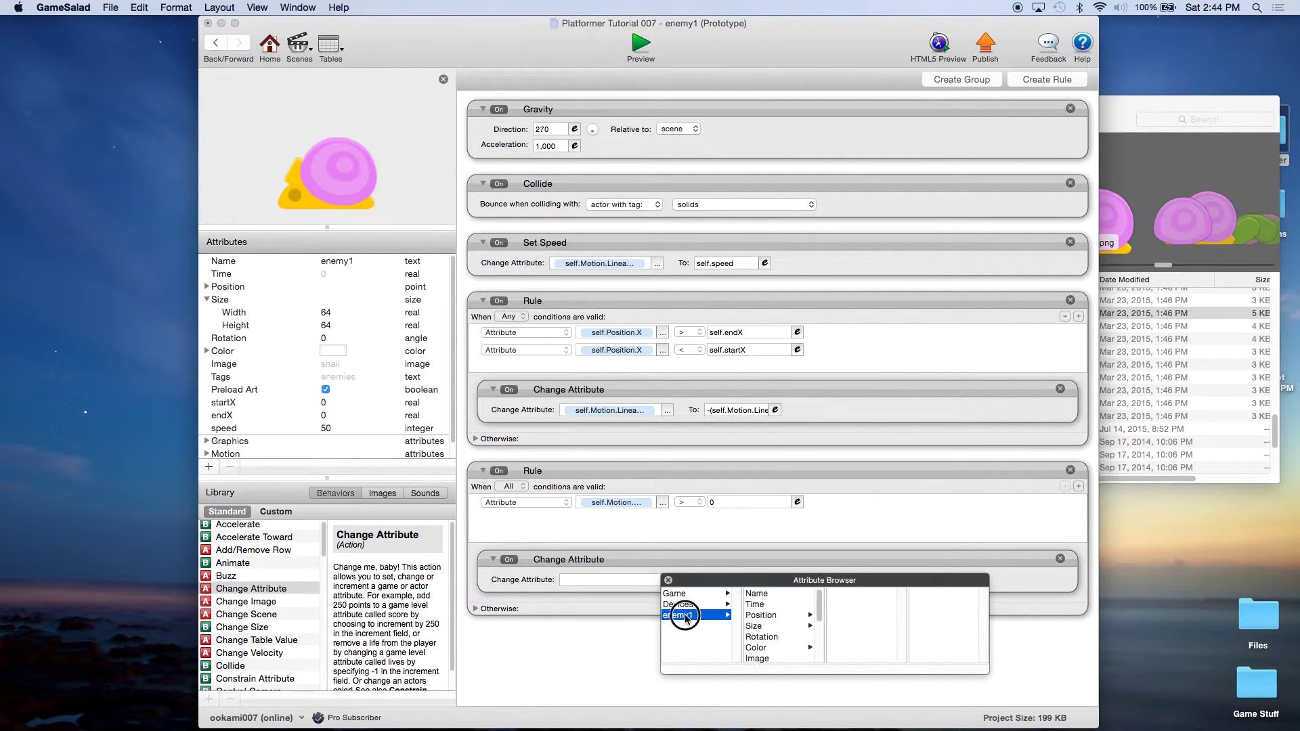
scroll(813, 628, "down", 4)
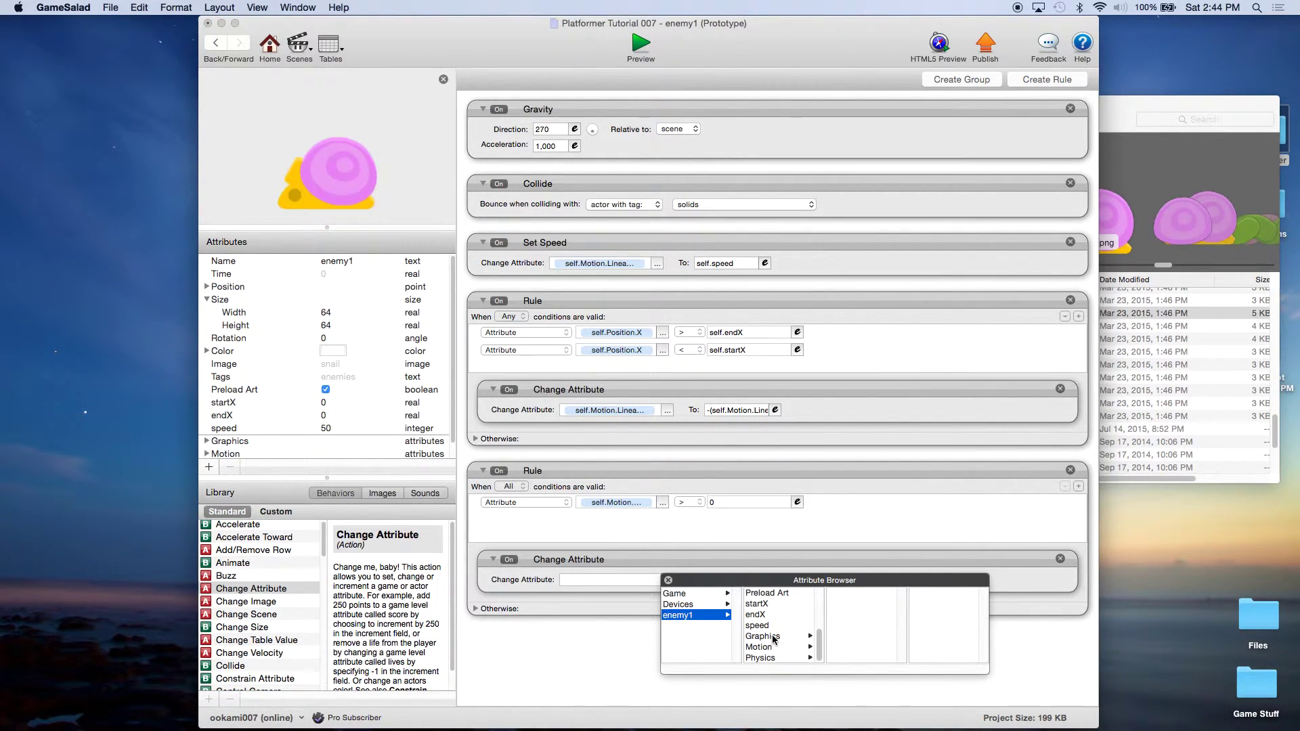
left_click(775, 637)
double_click(863, 658)
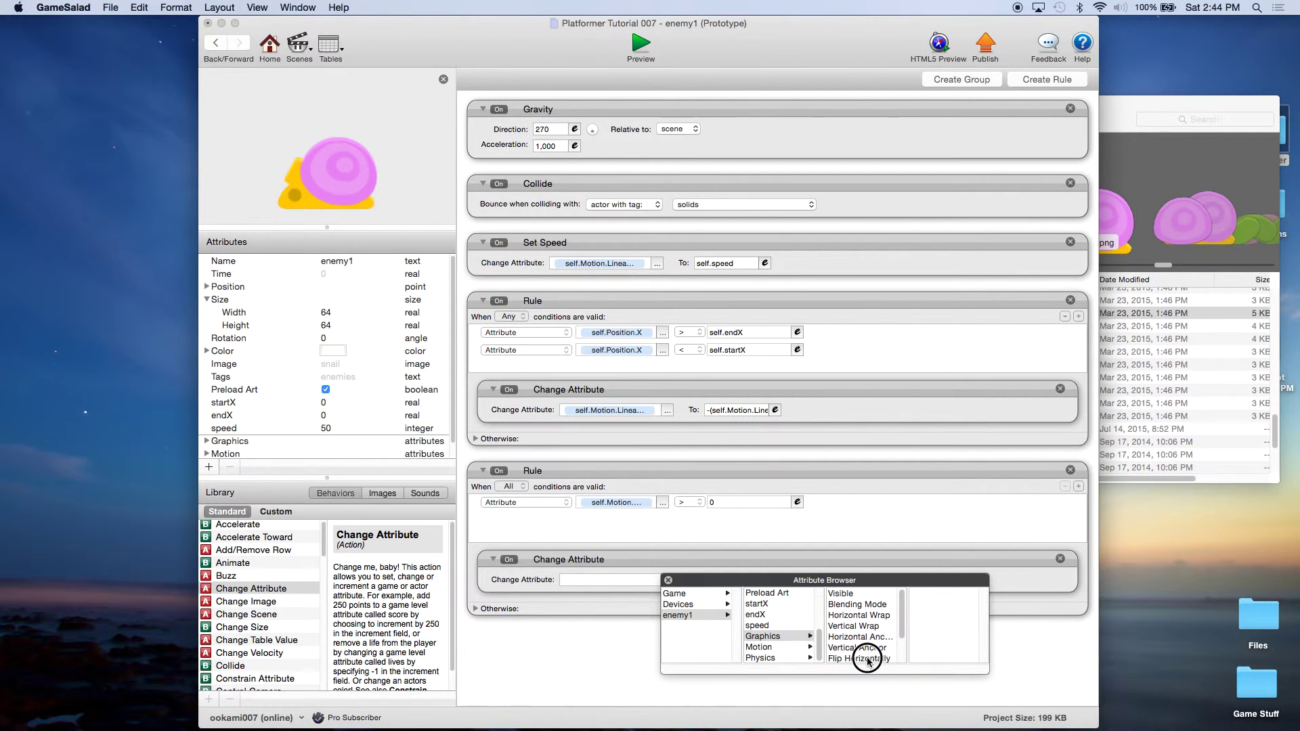
left_click(733, 583)
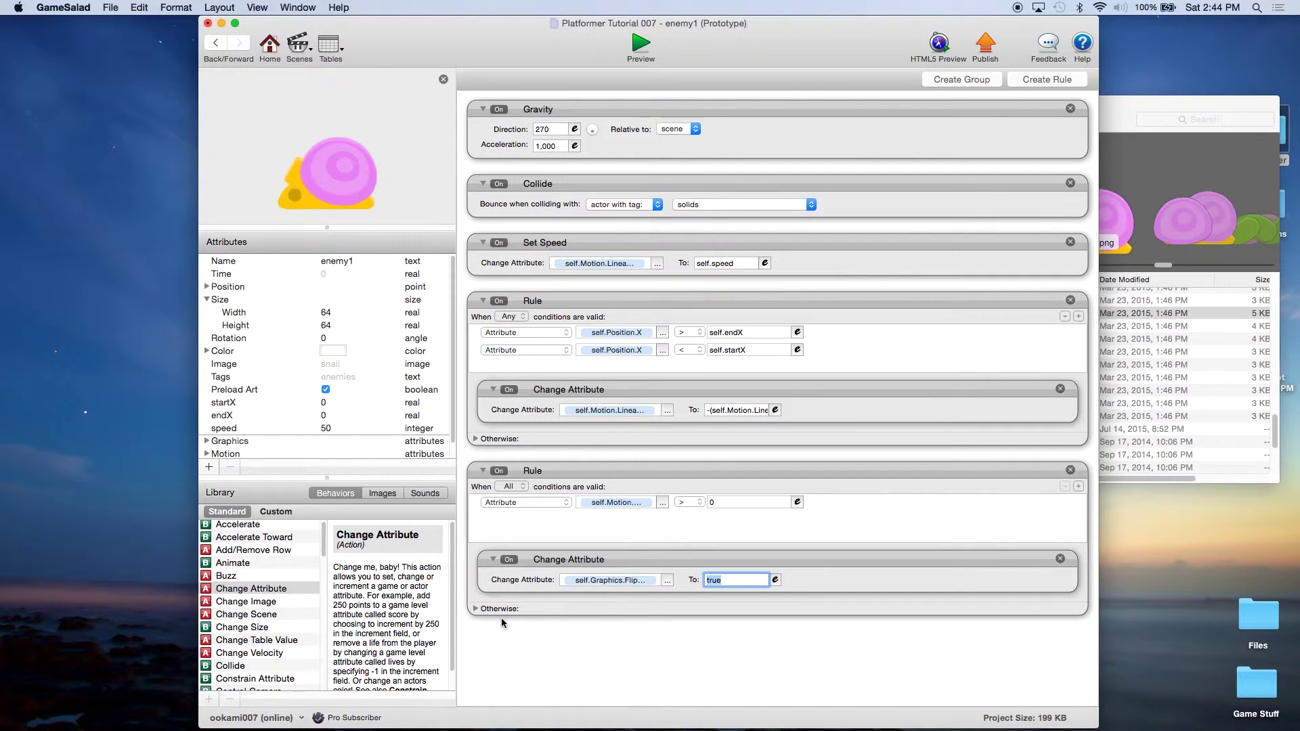
Copy the flip Change Attribute into the rule's Otherwise section and set the copy's value to false
left_click(474, 609)
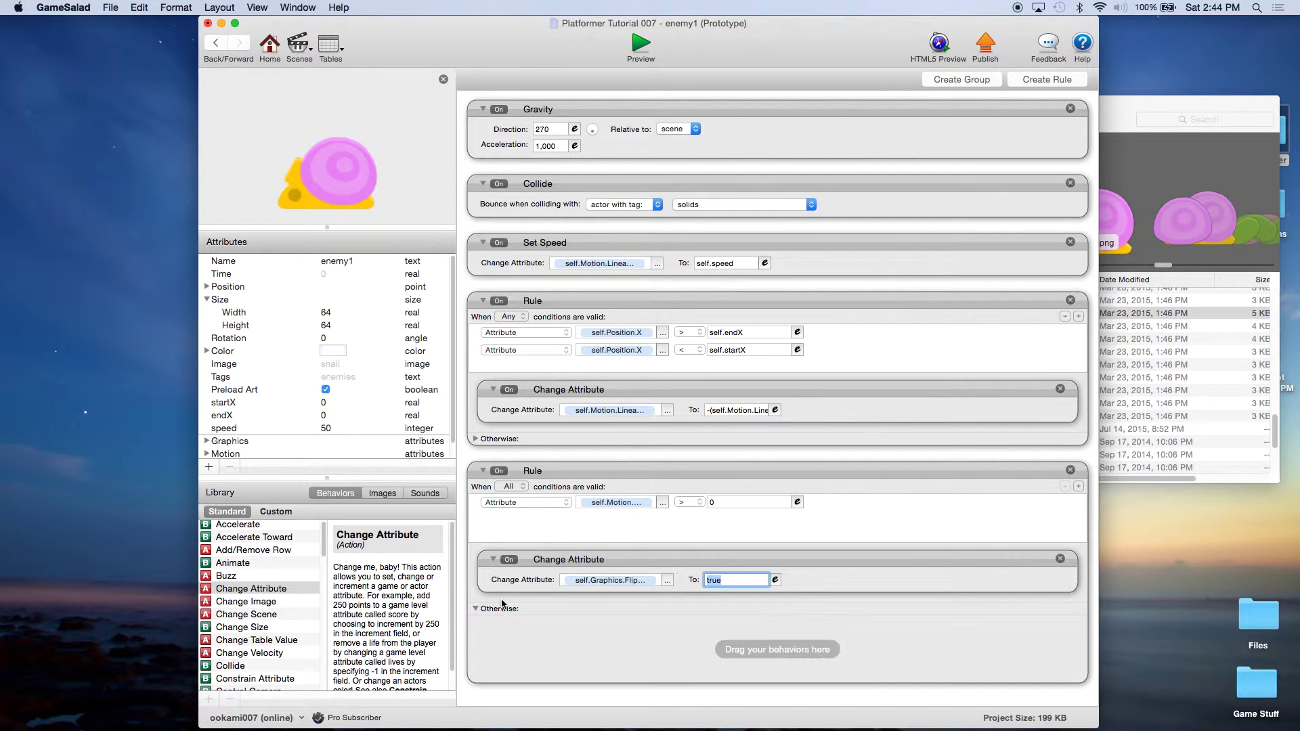
left_click(637, 561)
left_click_drag(640, 559, 640, 640, "alt")
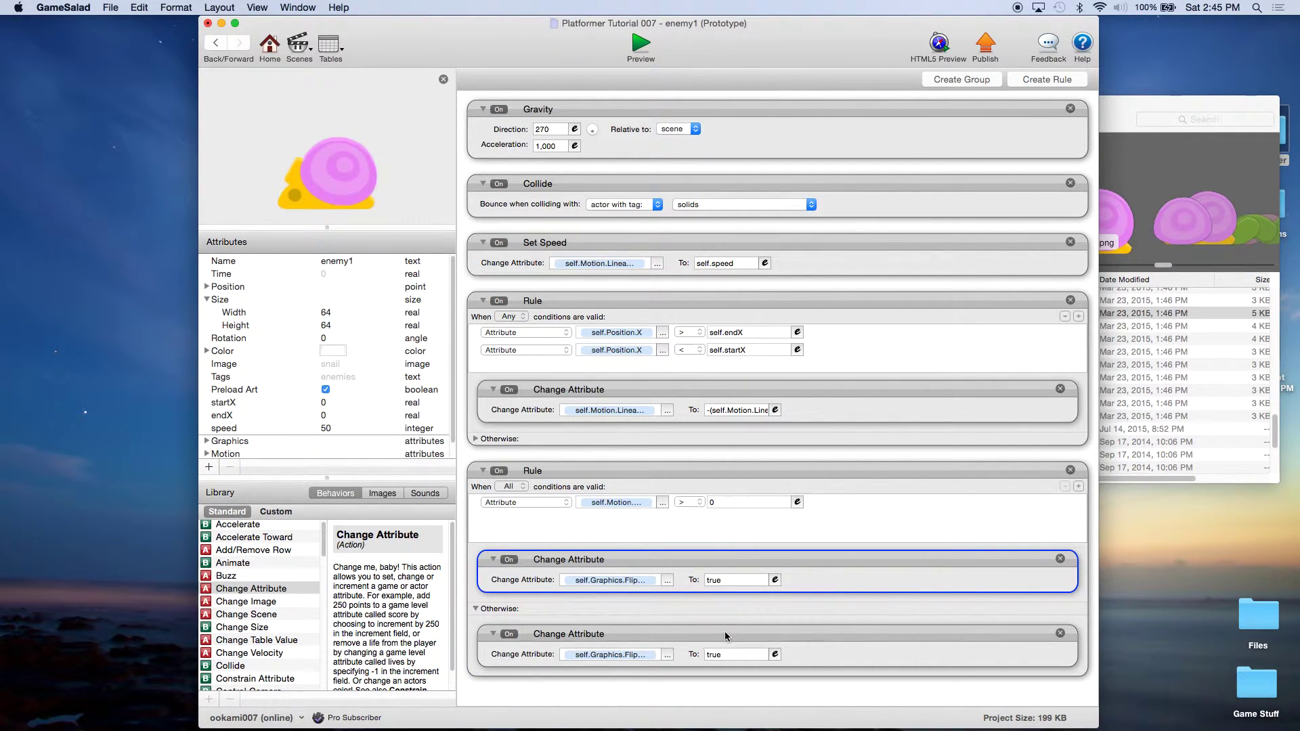
left_click(728, 653)
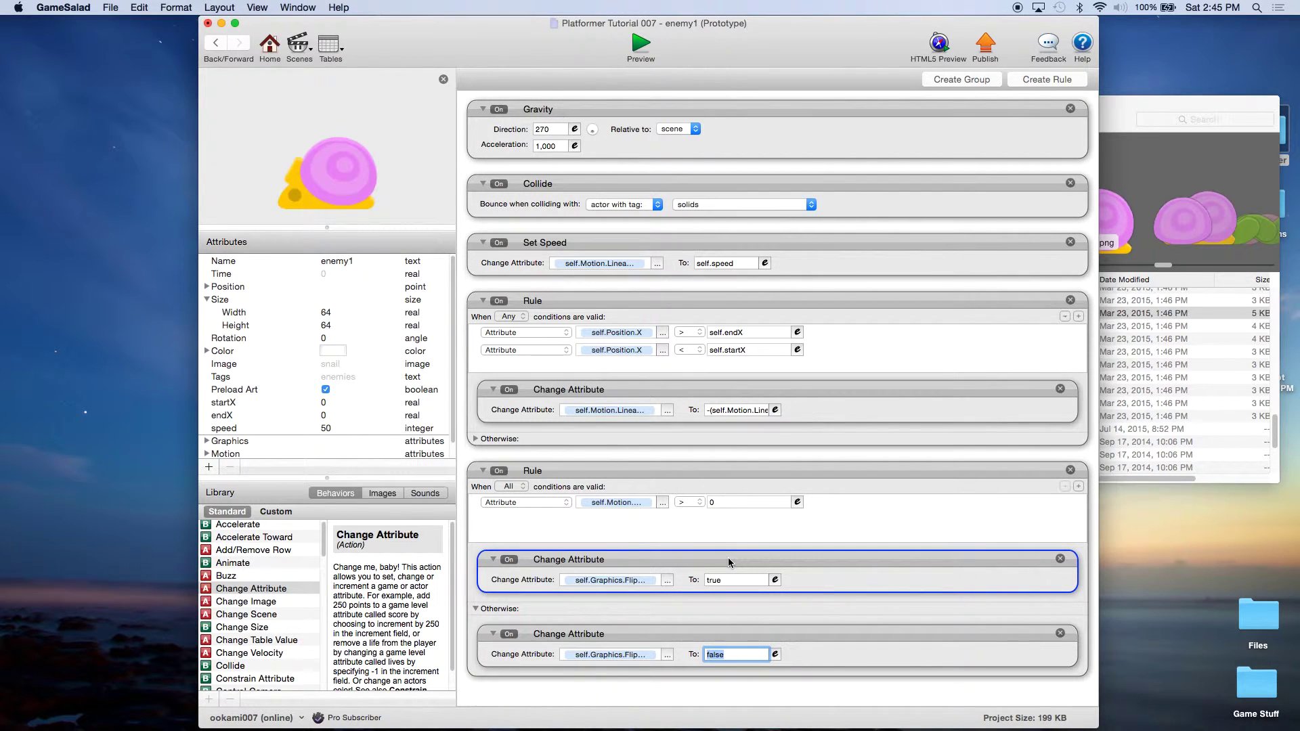
left_click(720, 638)
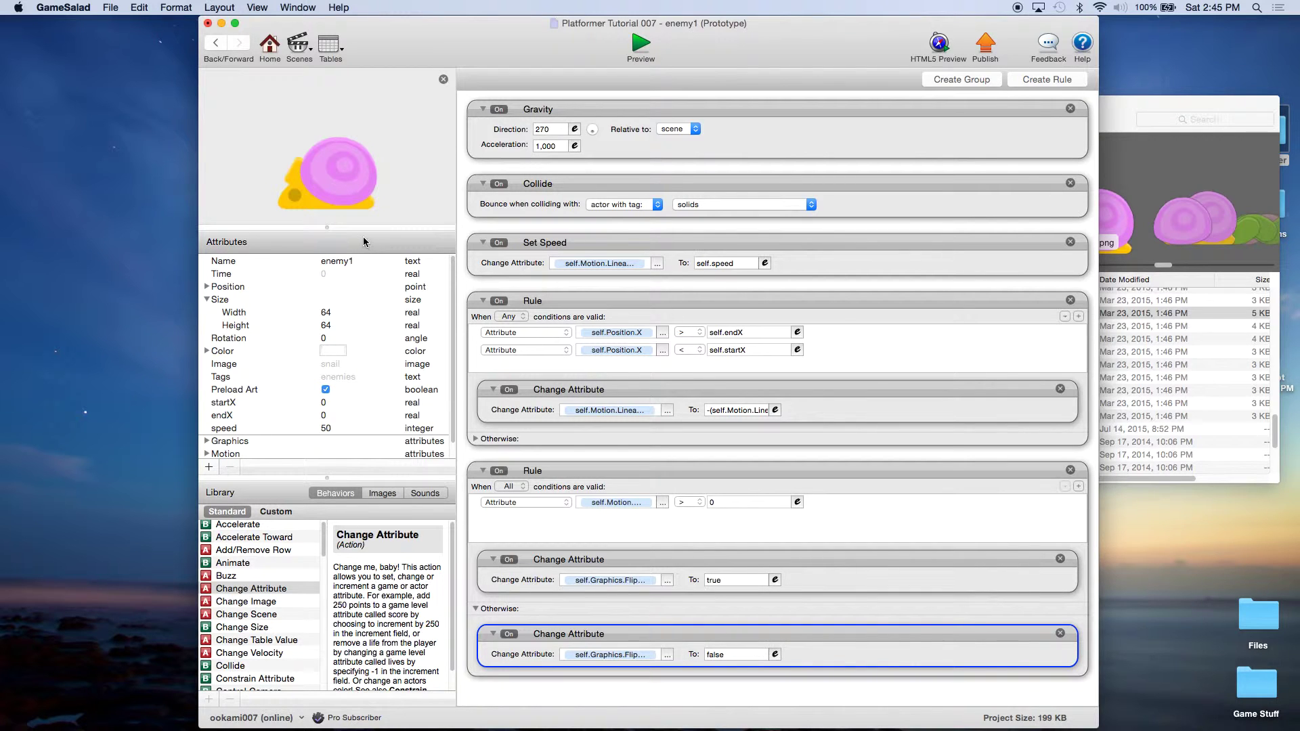
Collapse Set Speed and both rules, and add an Animate behavior below the last rule
left_click(484, 471)
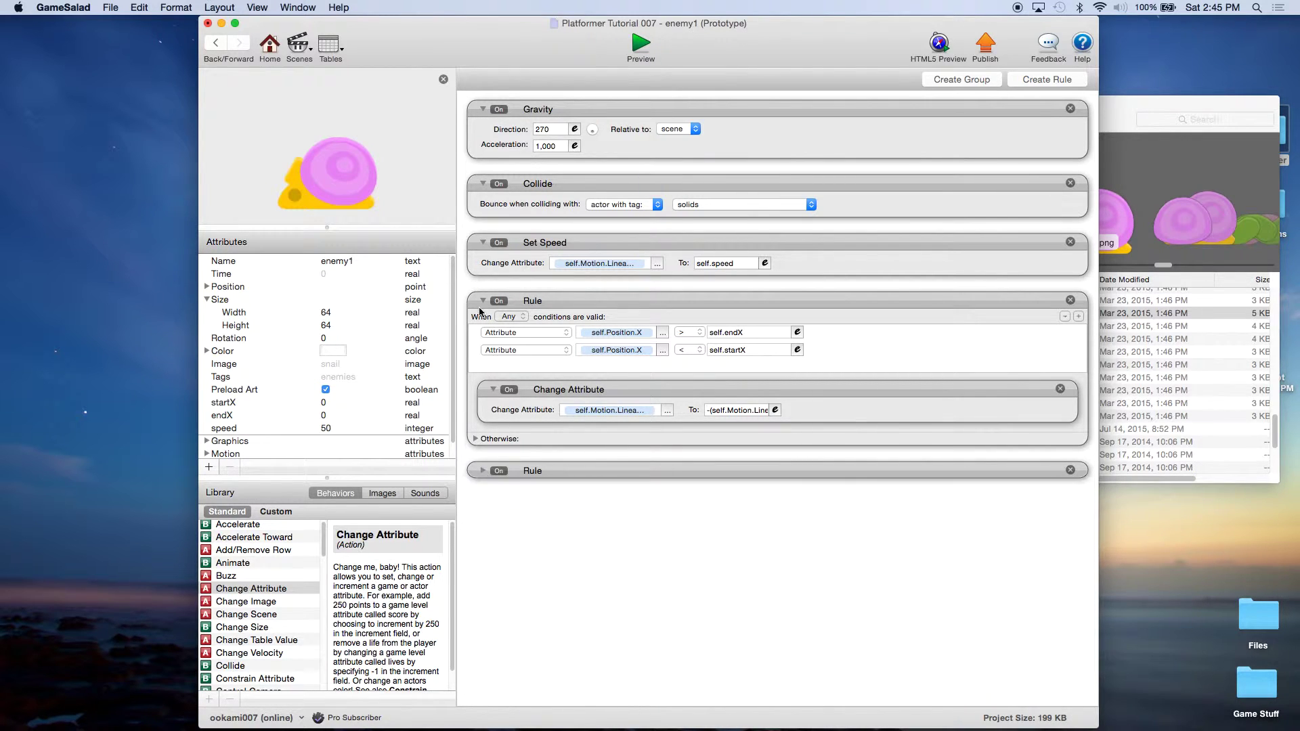
left_click(483, 300)
left_click(483, 242)
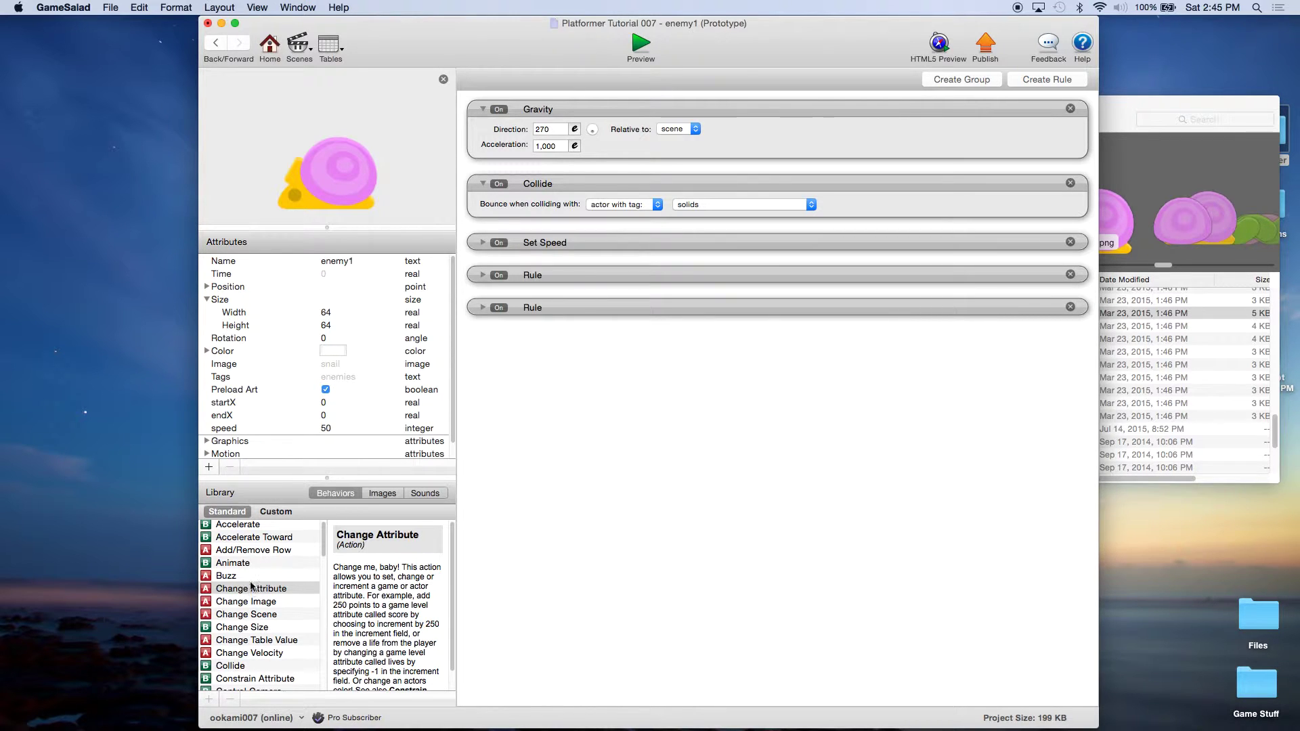
left_click_drag(239, 567, 554, 371)
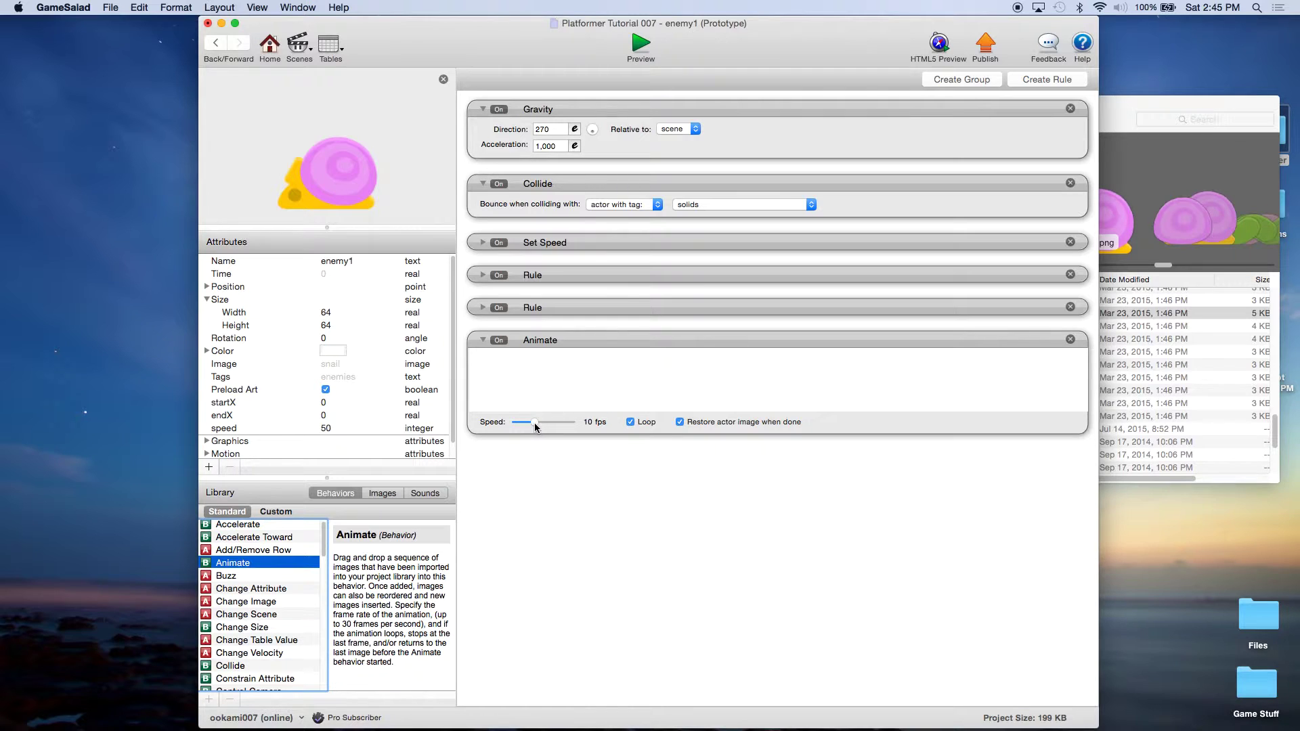
Set the Animate behavior to 2 fps without restoring the actor image, and add the two snail images as its frames
left_click_drag(535, 425, 519, 420)
left_click(681, 423)
left_click(383, 494)
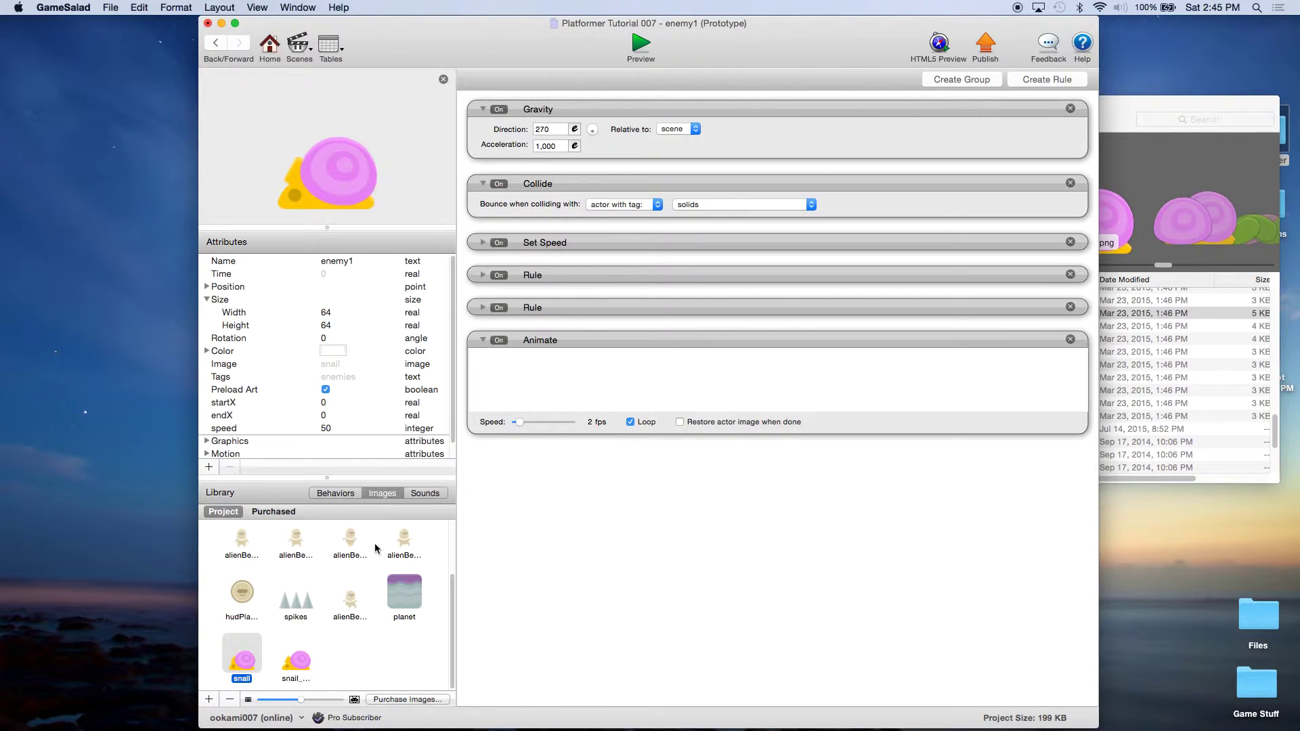
left_click_drag(241, 654, 526, 392)
left_click_drag(285, 691, 562, 390)
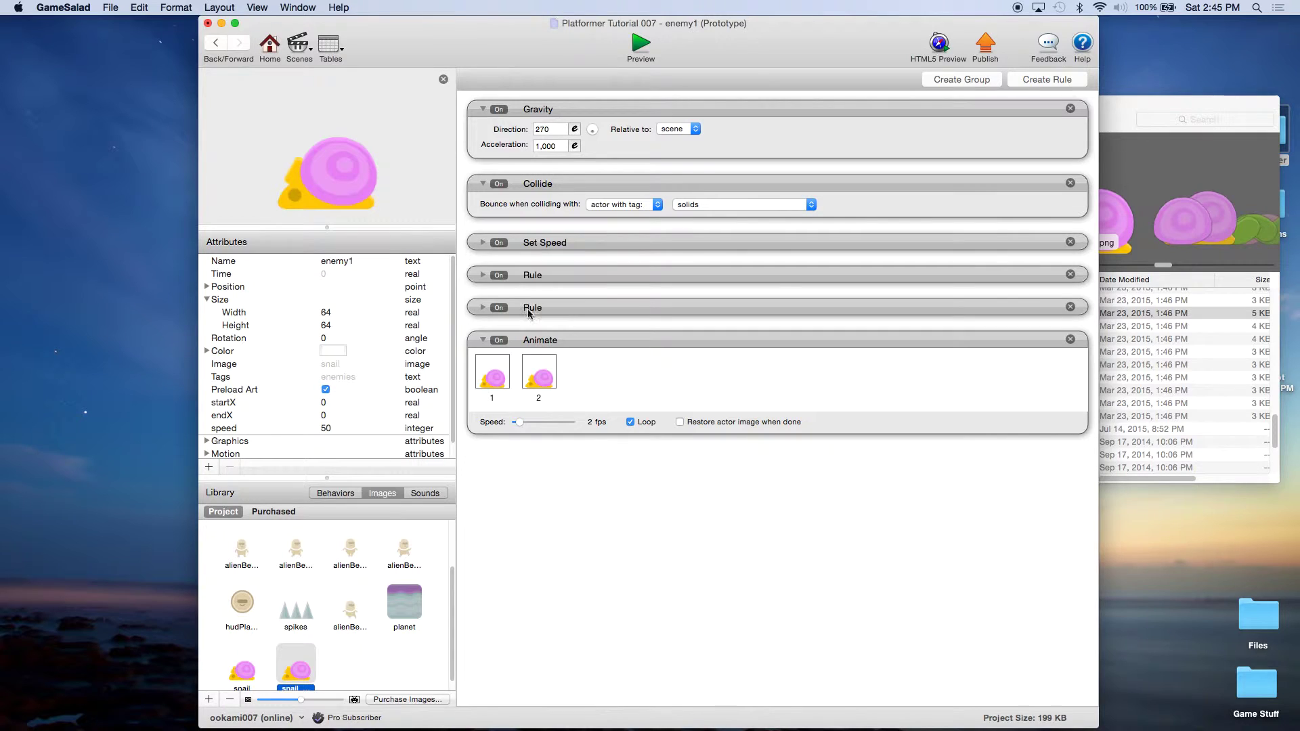
Save the project and preview the game, walking the player back and forth around the snail on the middle platform
left_click(118, 10)
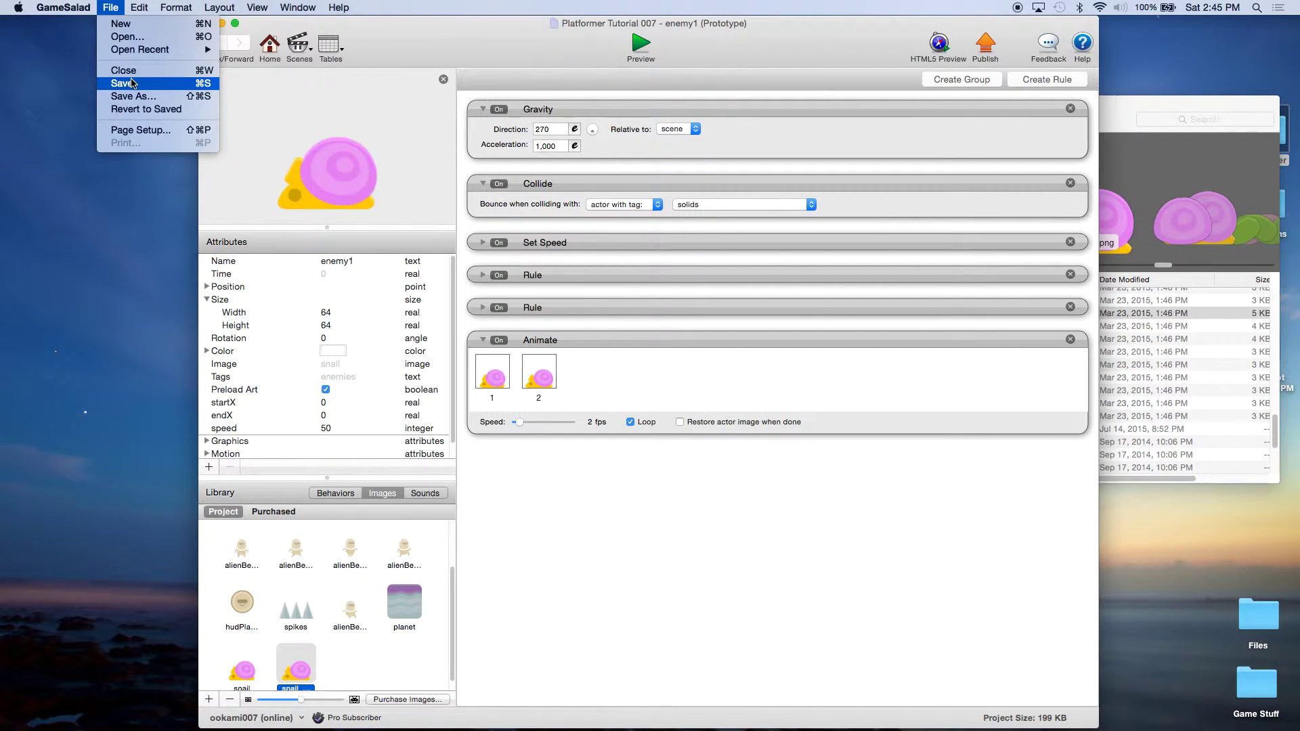
left_click(132, 83)
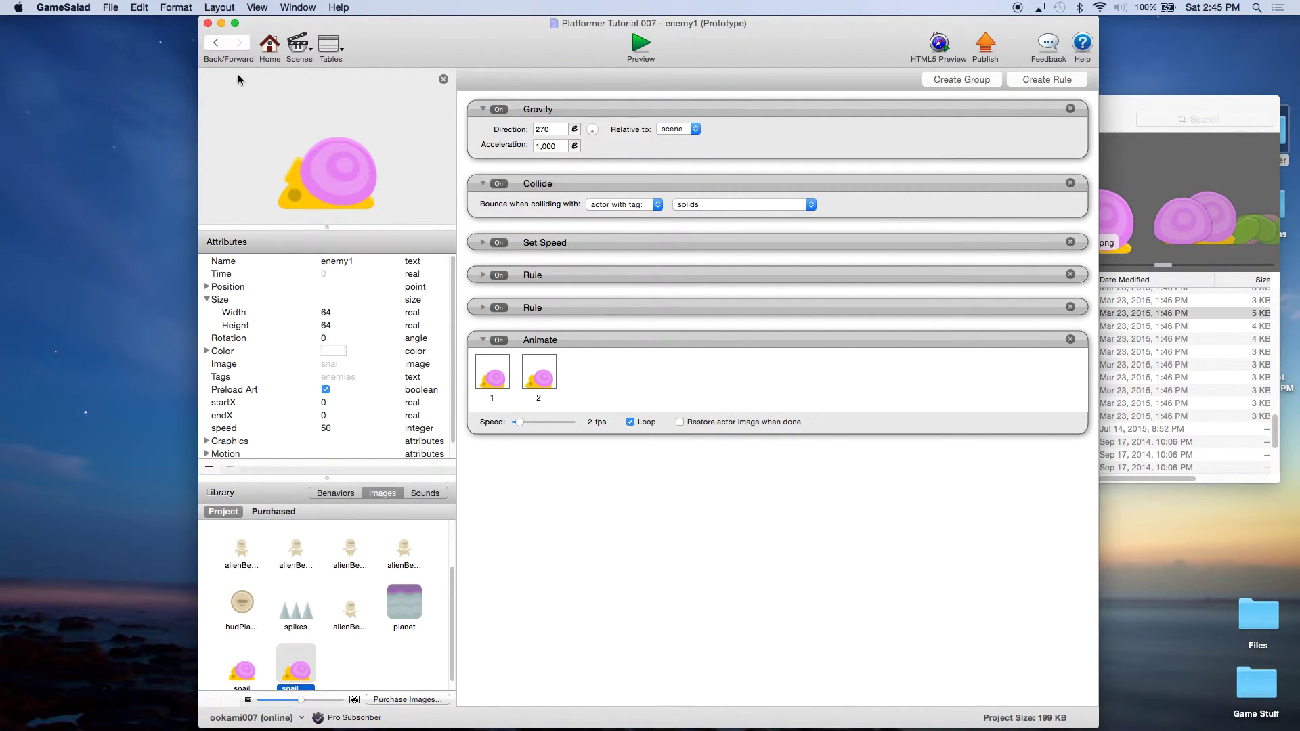
left_click(642, 49)
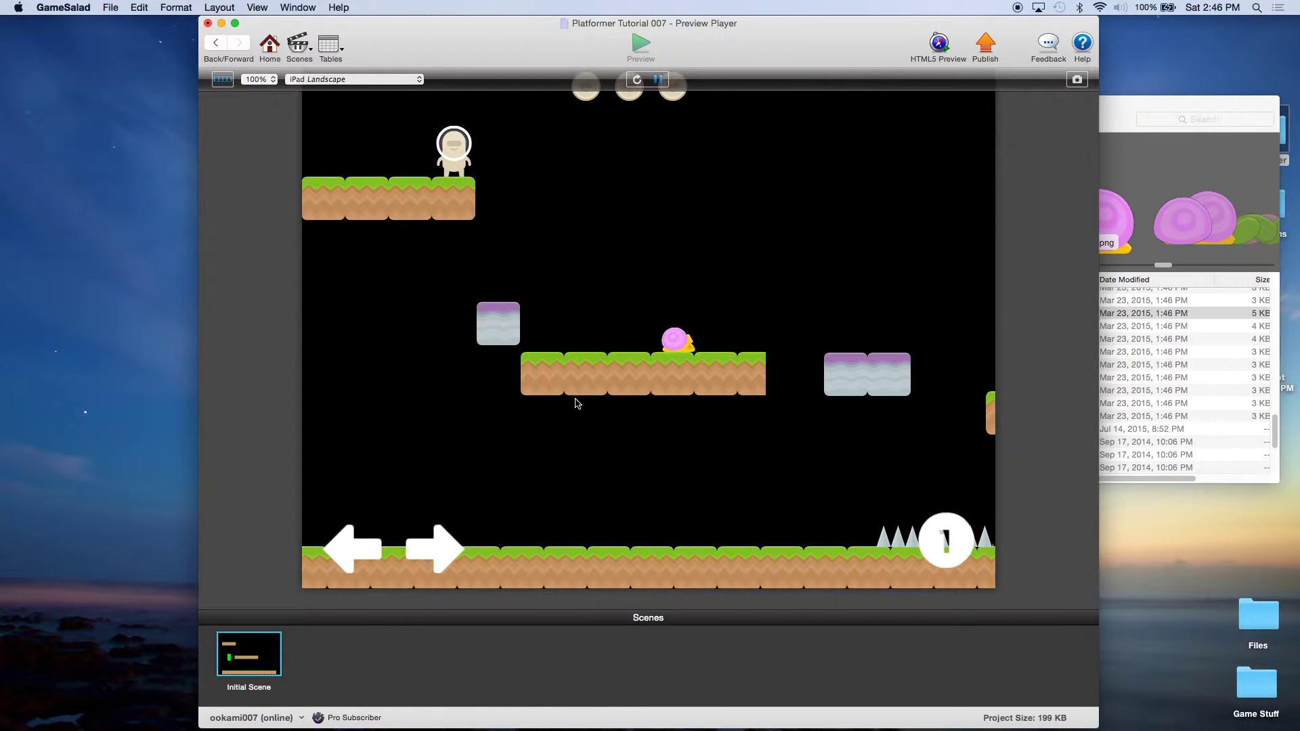
key("Right")
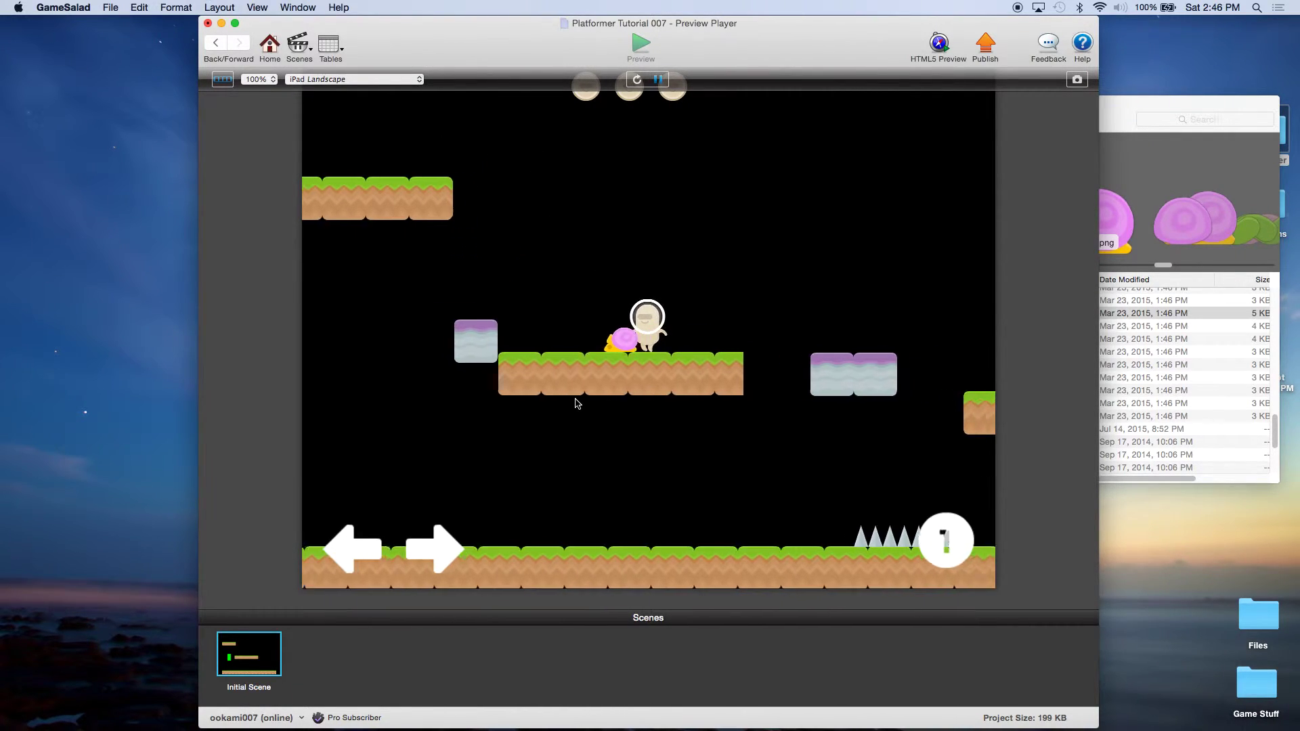
key("Left")
key("Right")
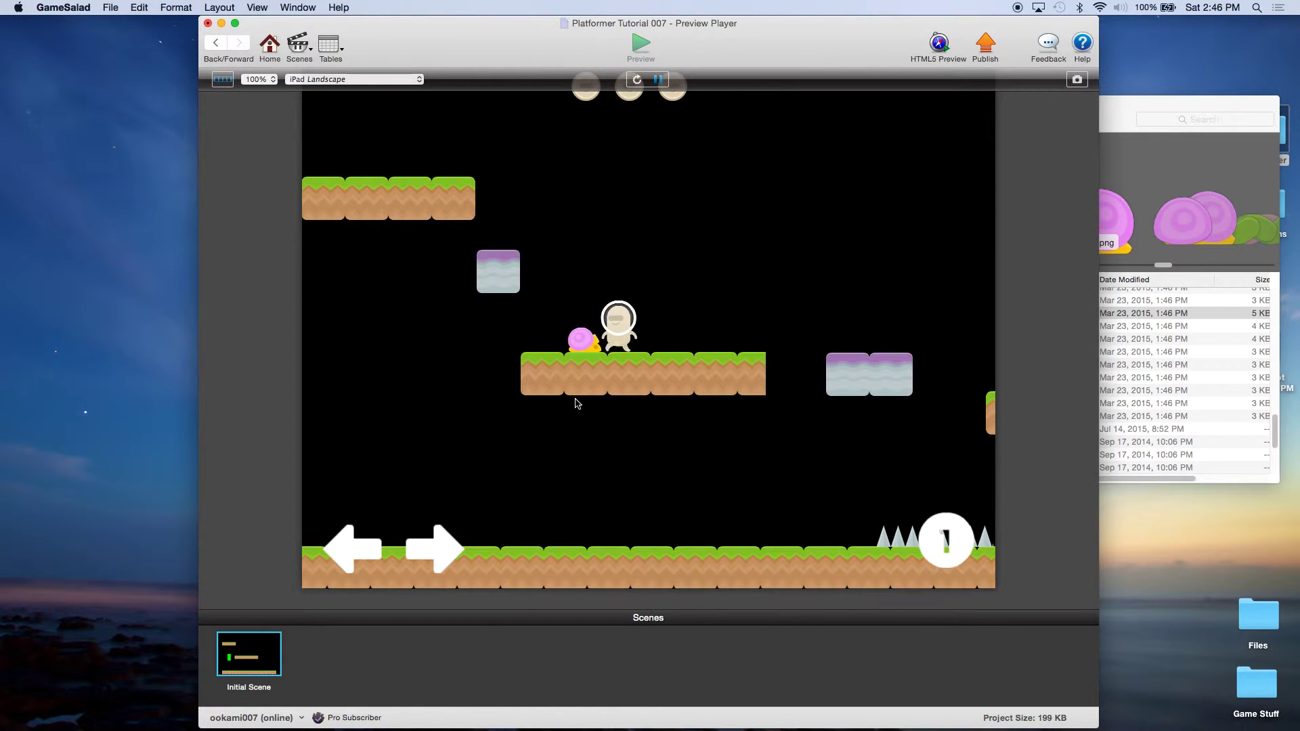
key("Left")
key("Right")
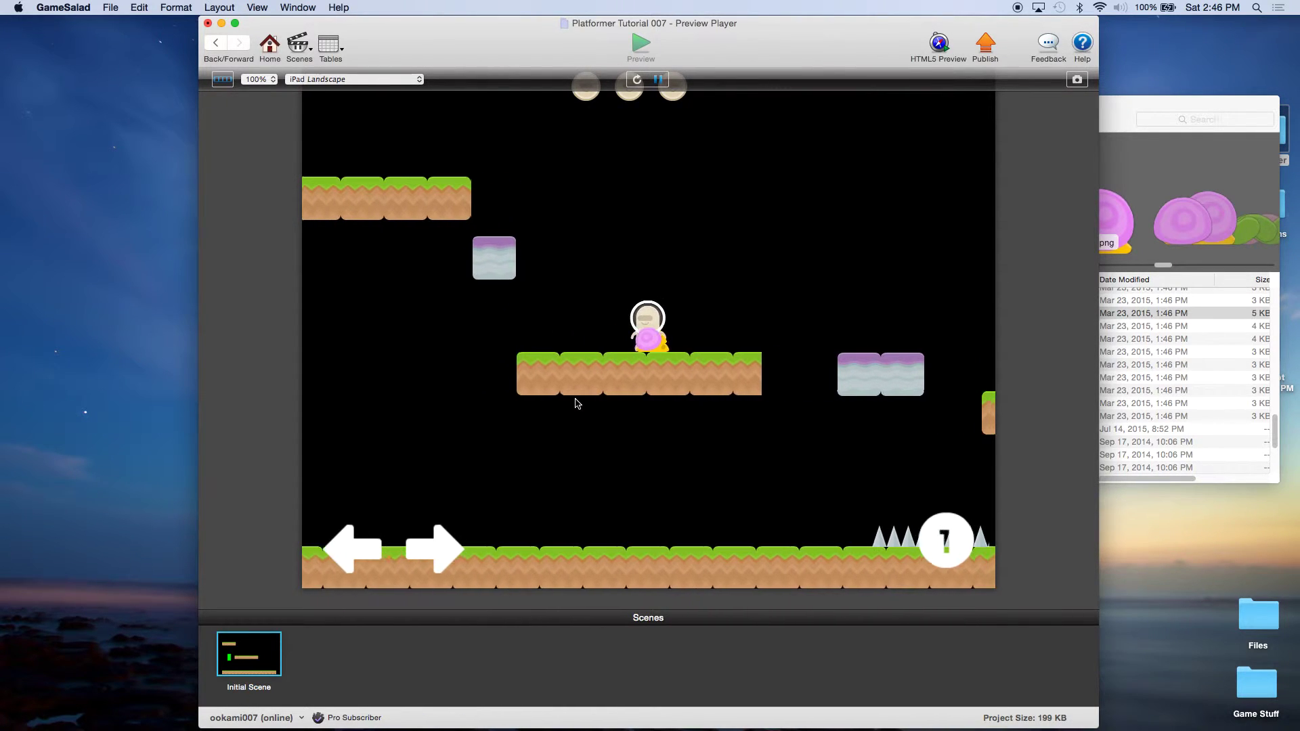
key("Left")
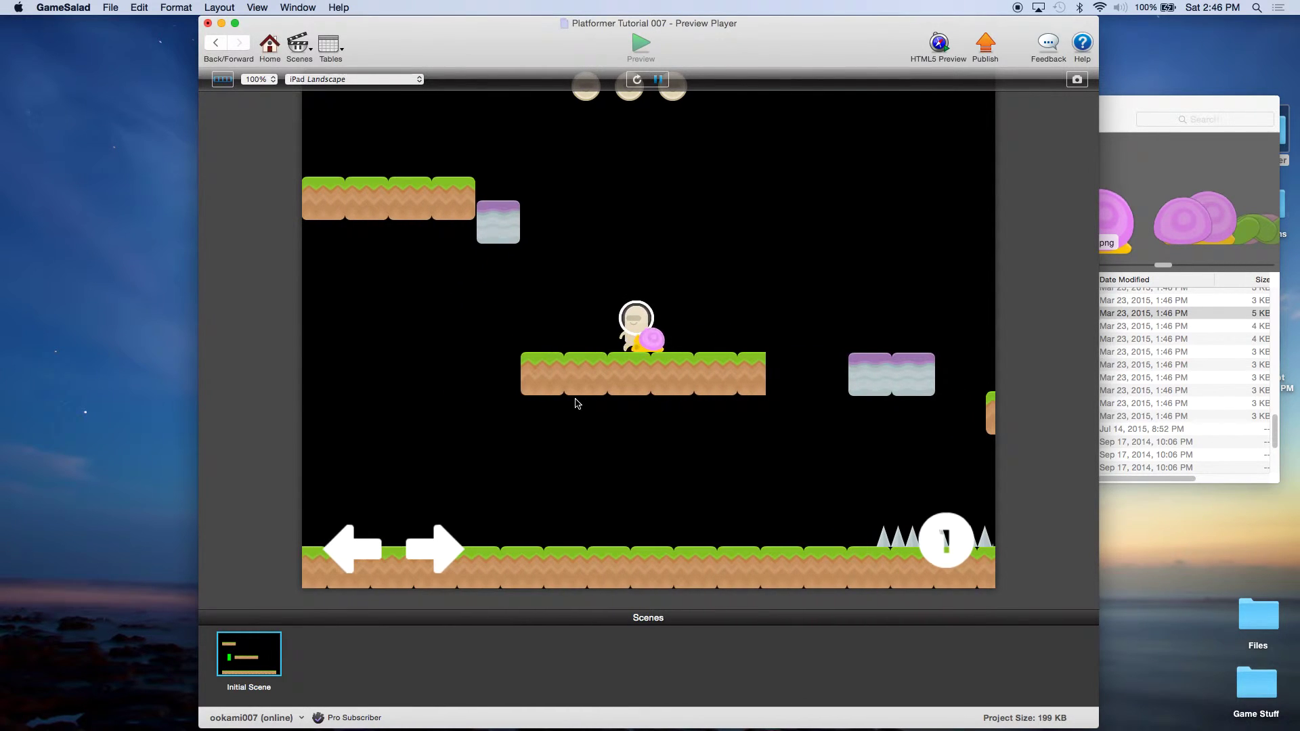
Open the Initial Scene and move enemy1 from the HUD layer to the head of the Background layer
left_click(271, 51)
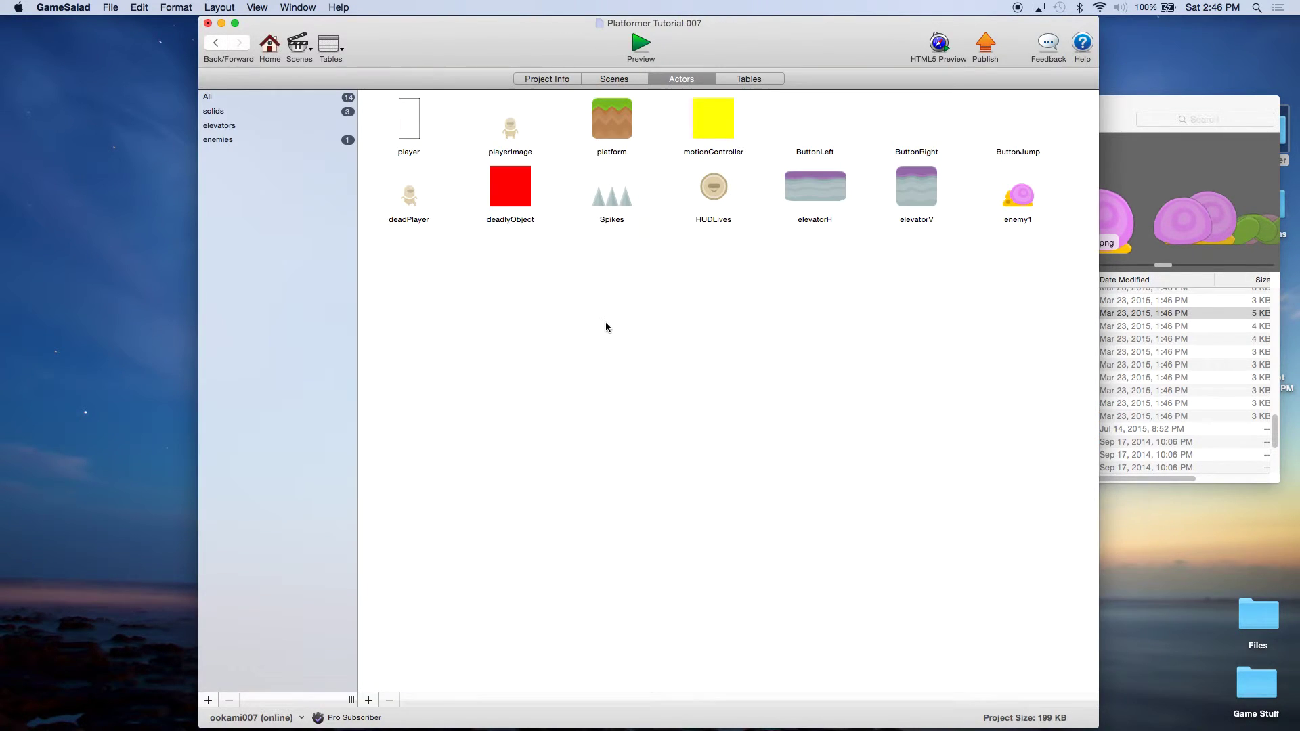
left_click(614, 79)
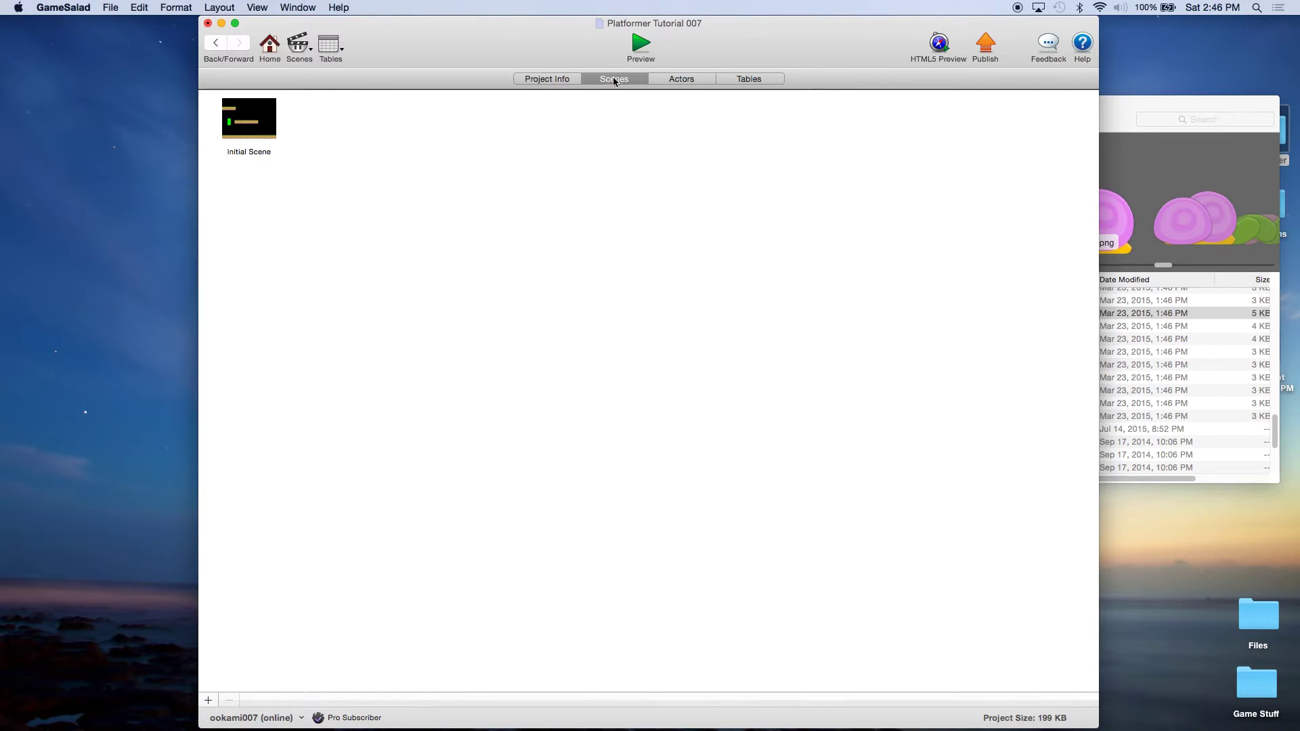
double_click(260, 118)
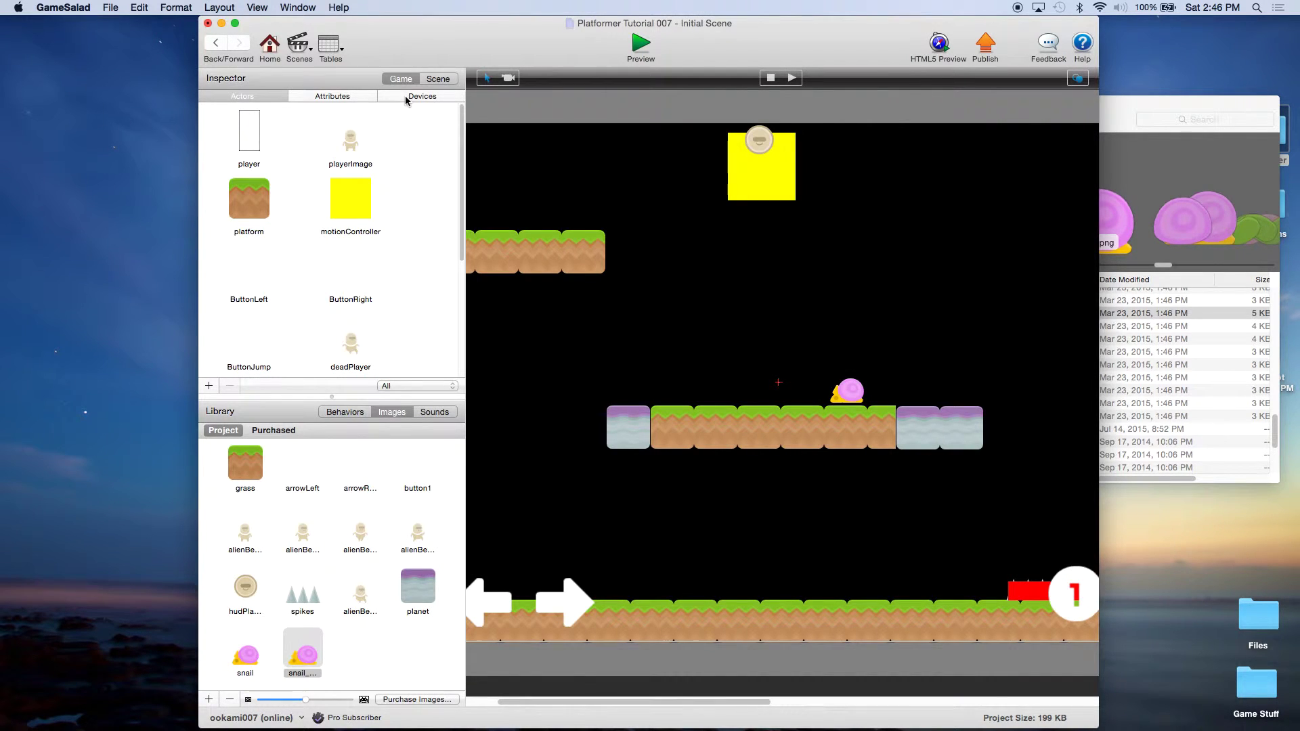
left_click(448, 82)
left_click(419, 99)
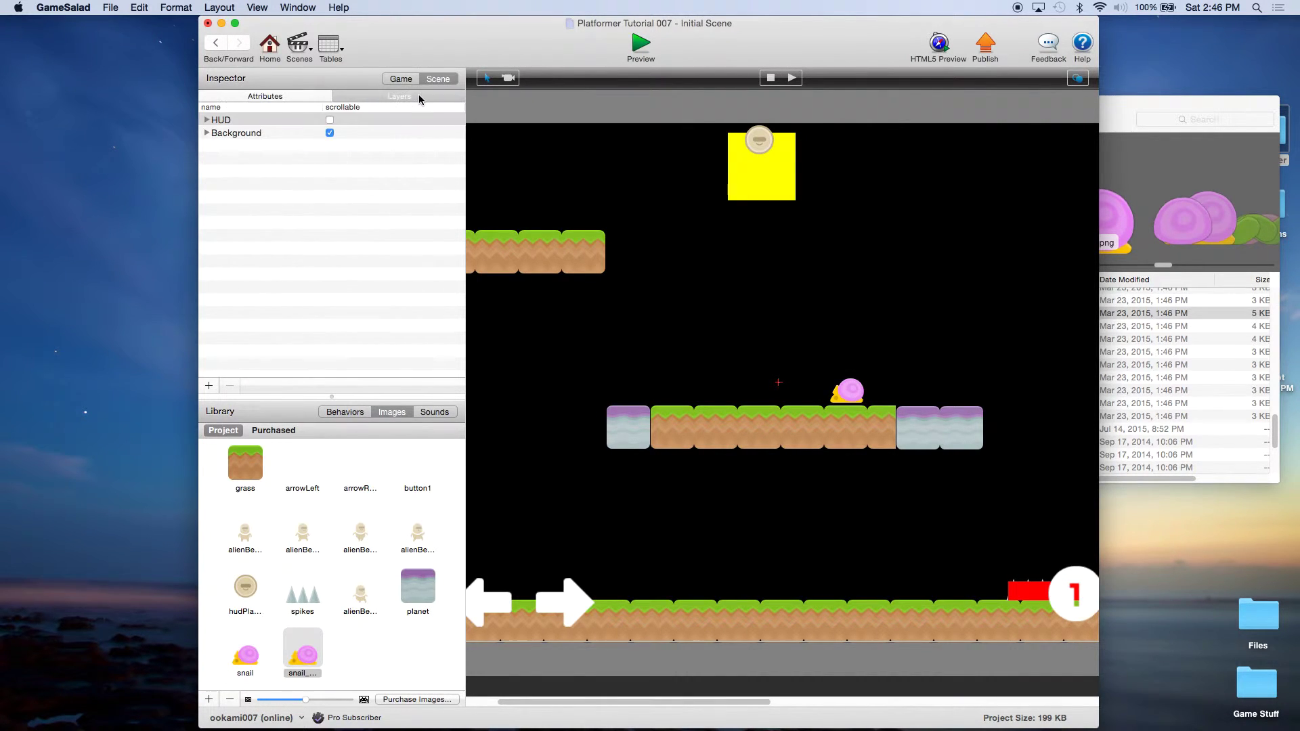
left_click(207, 120)
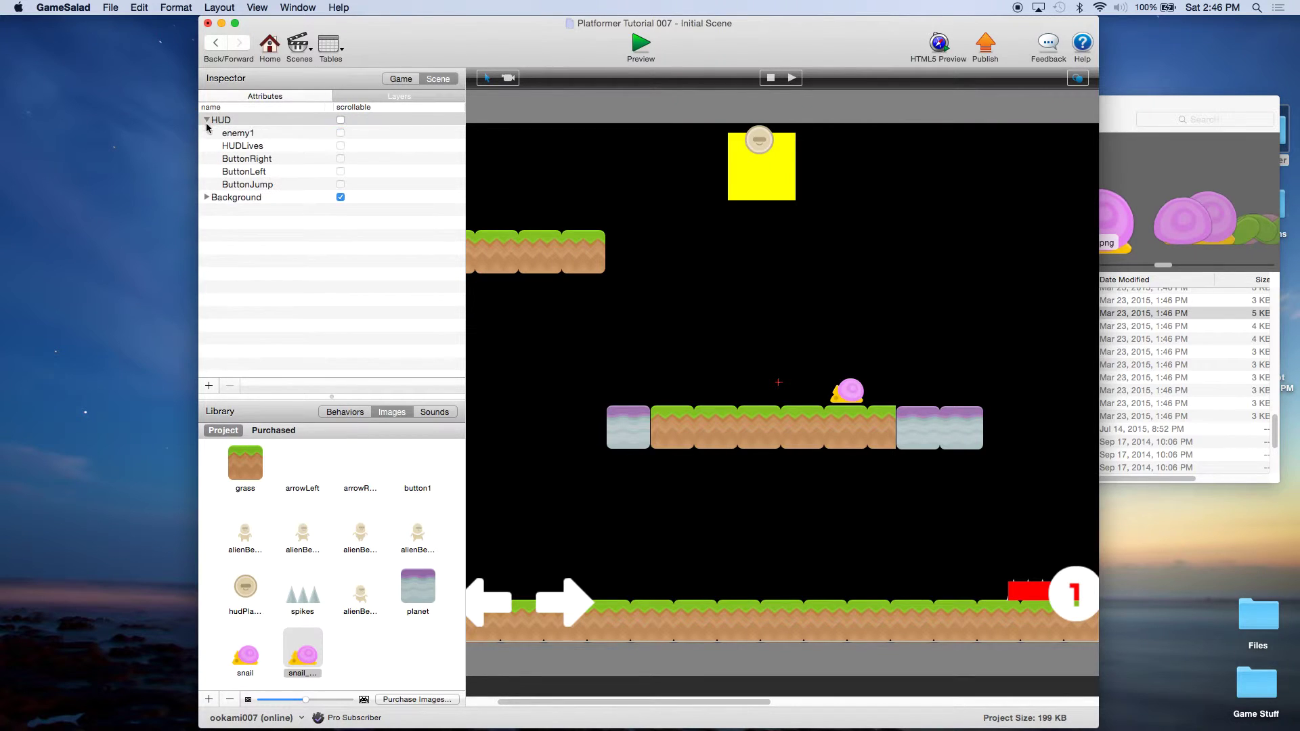
left_click(245, 135)
left_click_drag(250, 135, 266, 197)
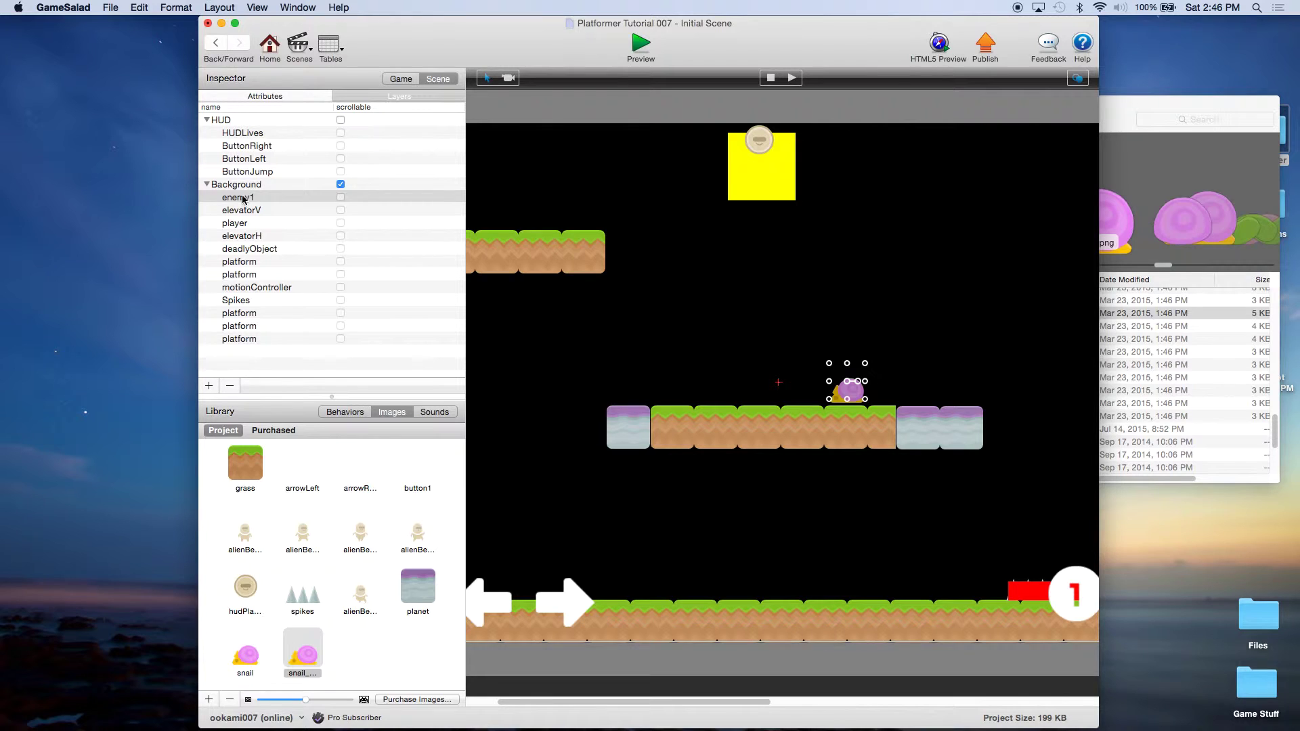
left_click(238, 184)
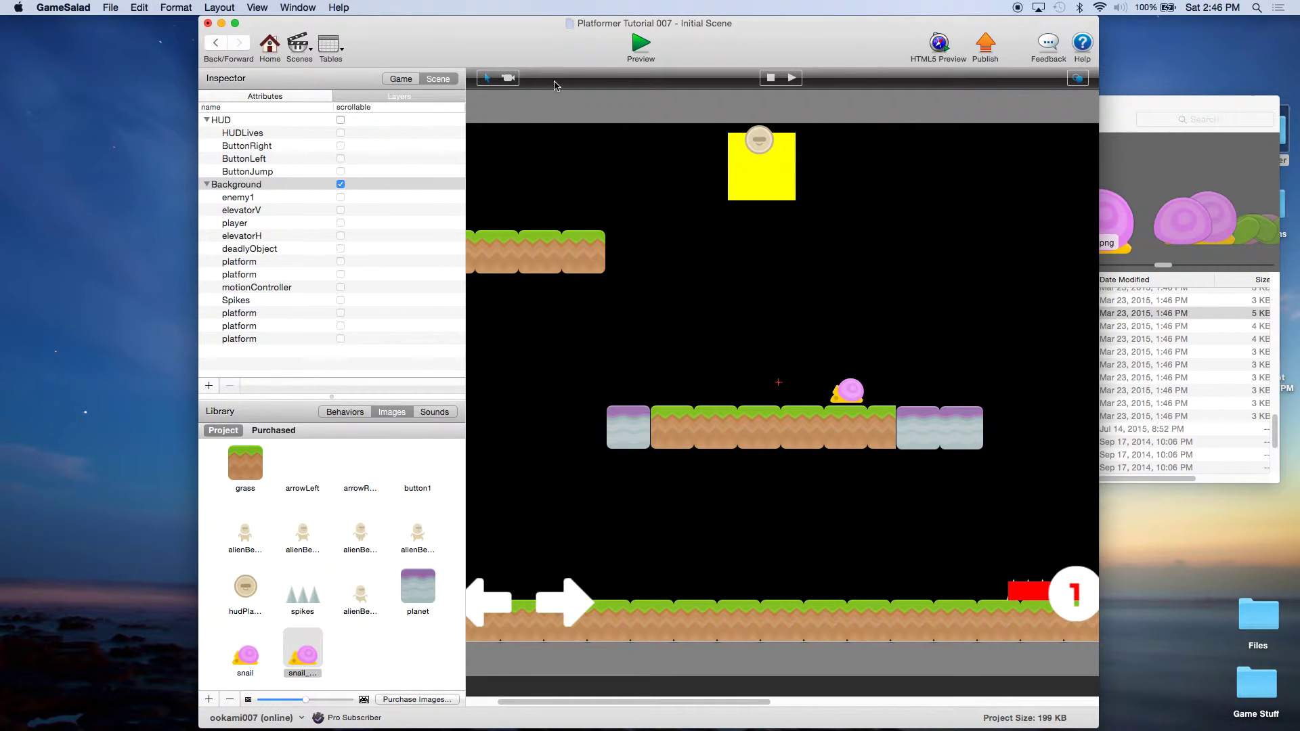
Open the player actor and collapse its Change Attribute, Spawn Actor, End the Jump and Riding the Horizontal Elevator behaviors
left_click(270, 49)
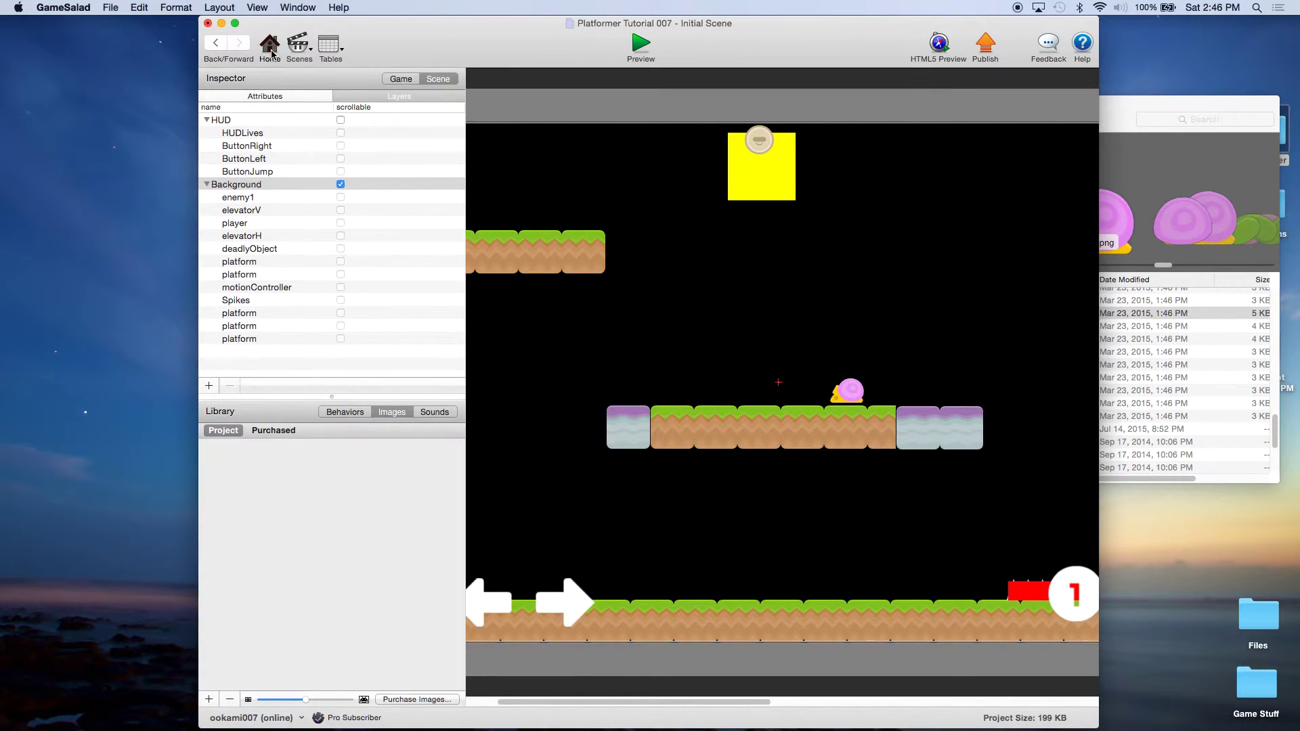
left_click(680, 80)
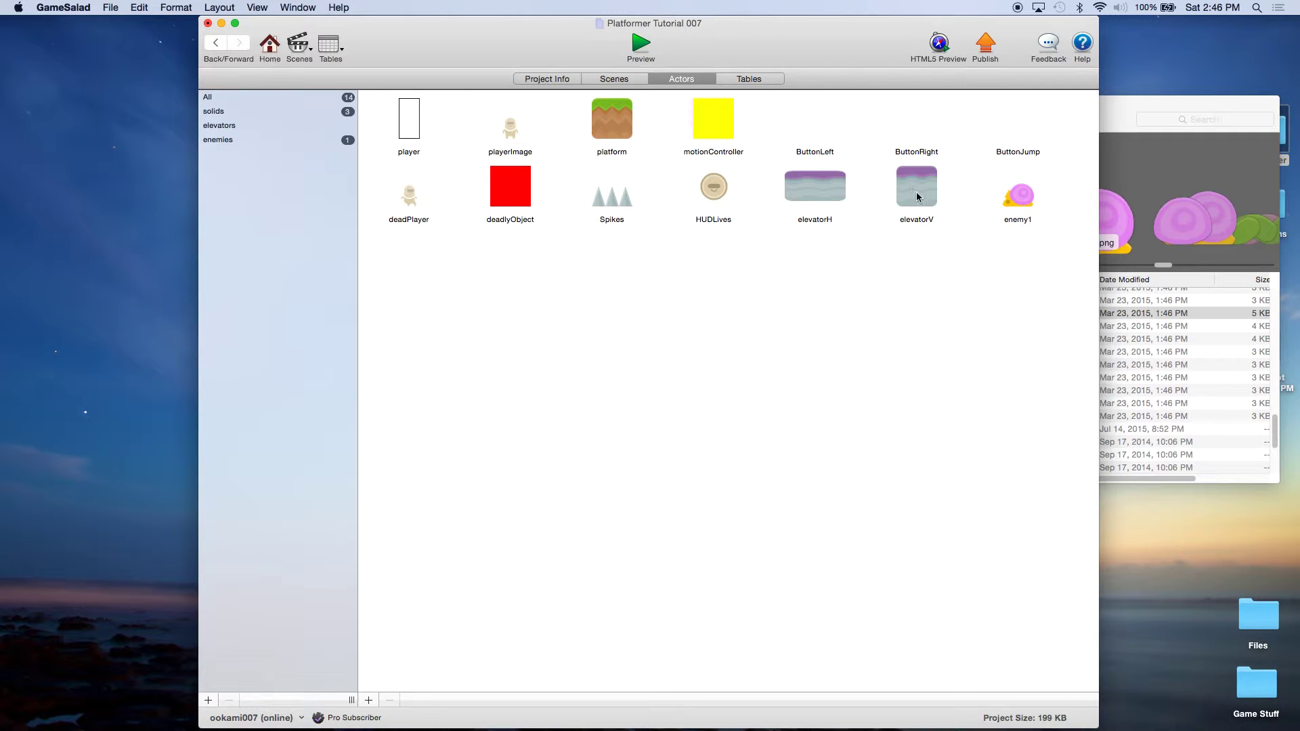
double_click(407, 127)
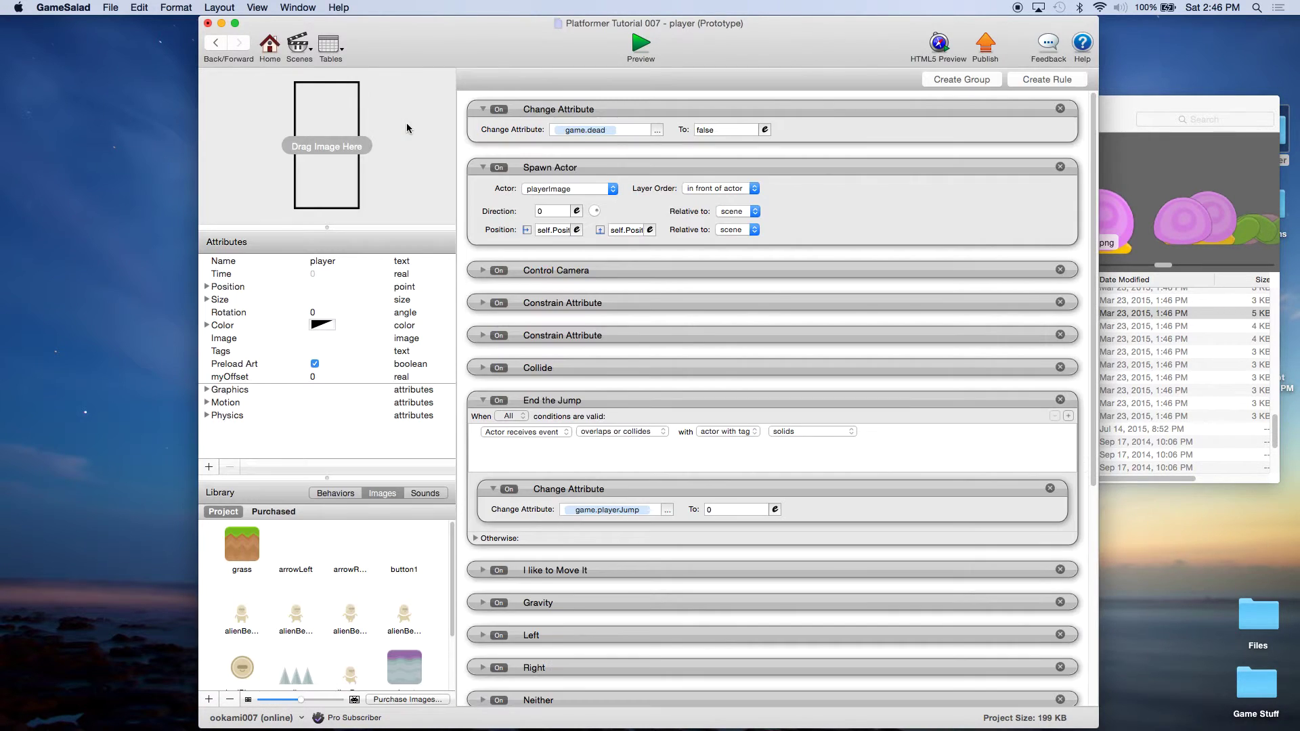
left_click(484, 403)
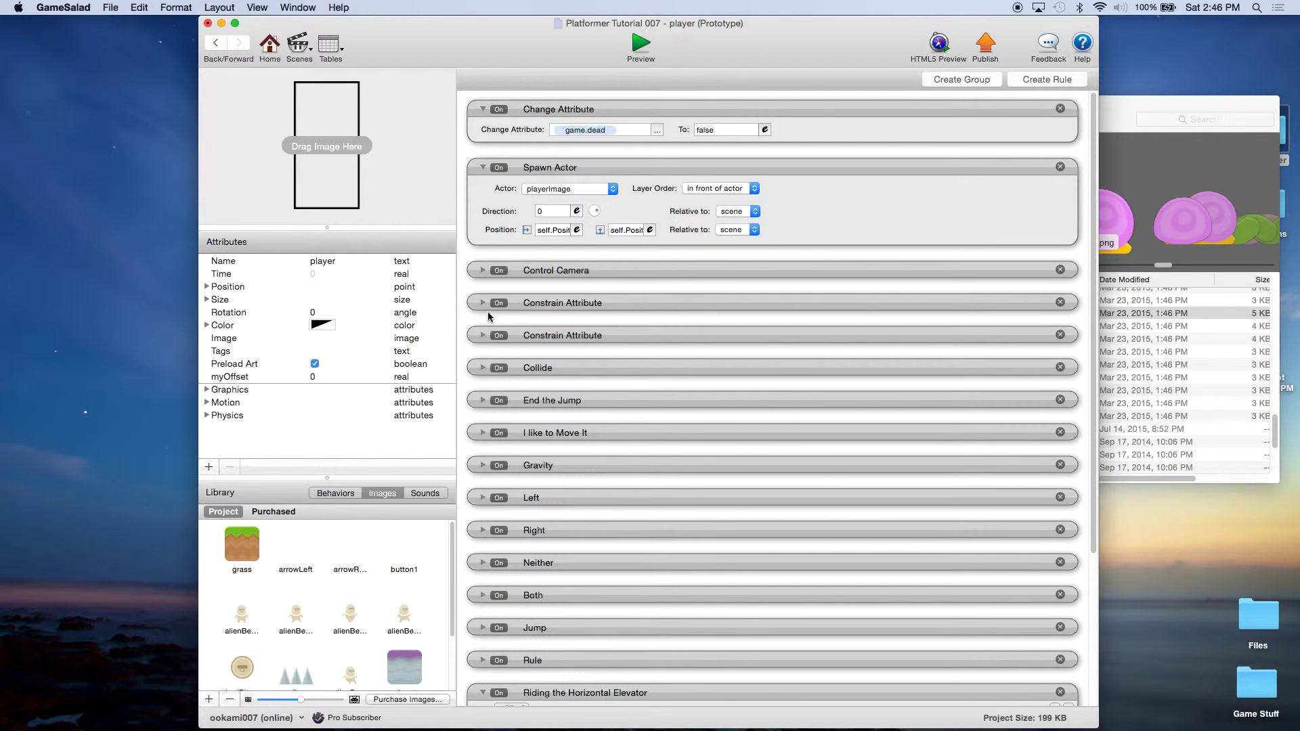
left_click(483, 167)
left_click(483, 109)
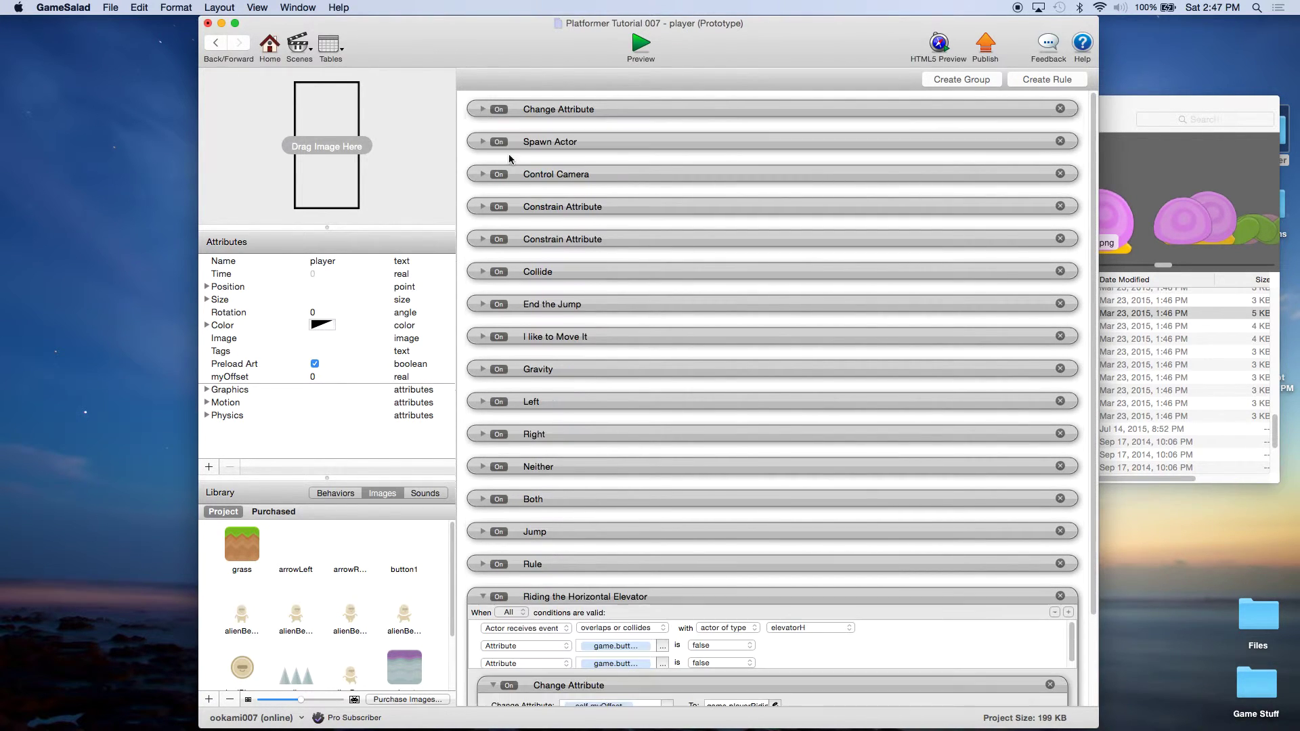
scroll(667, 543, "down", 4)
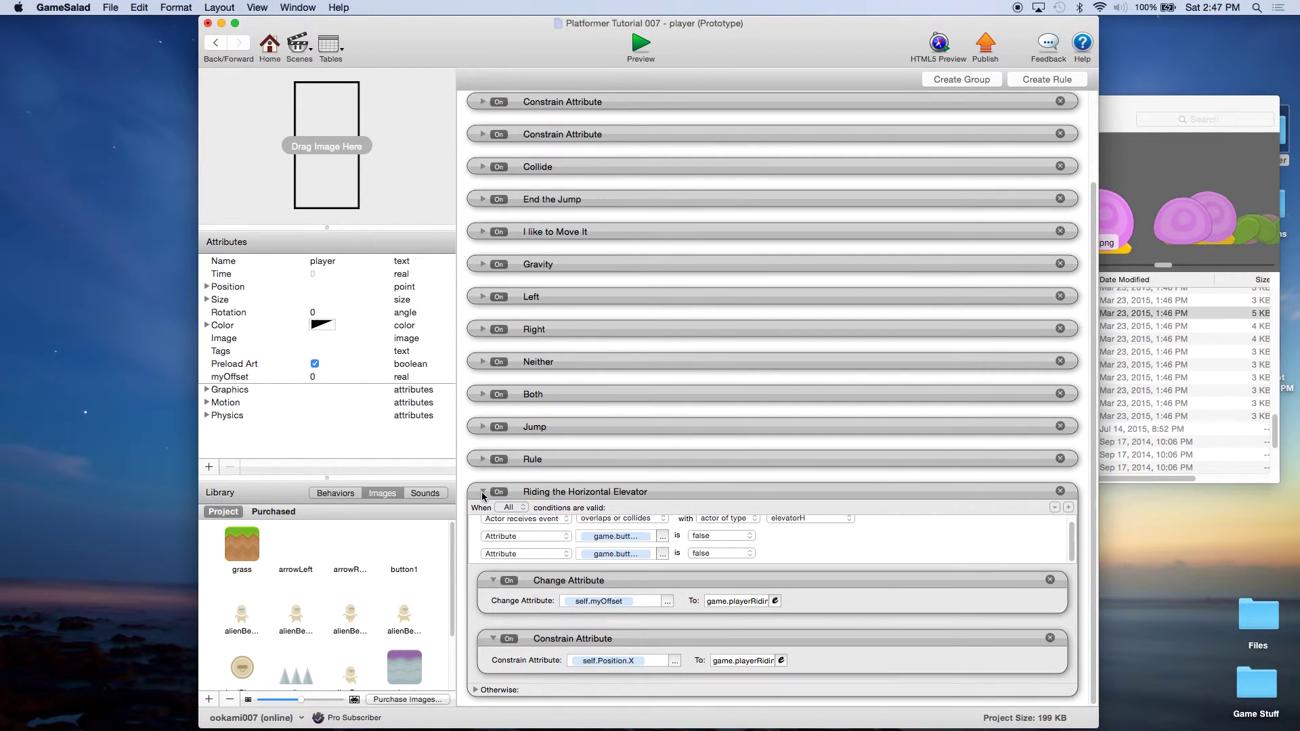
left_click(483, 492)
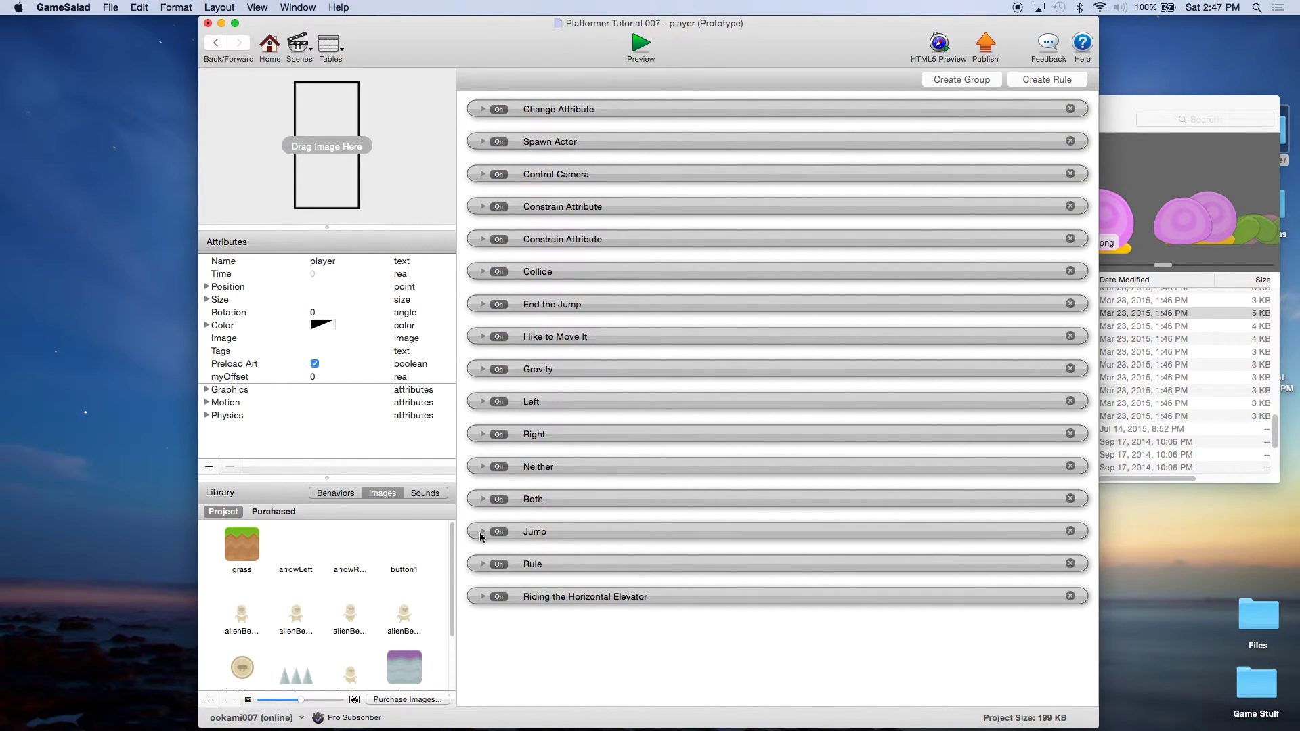
Rename the player's unnamed rule below Jump as Deadly Objects
left_click(484, 532)
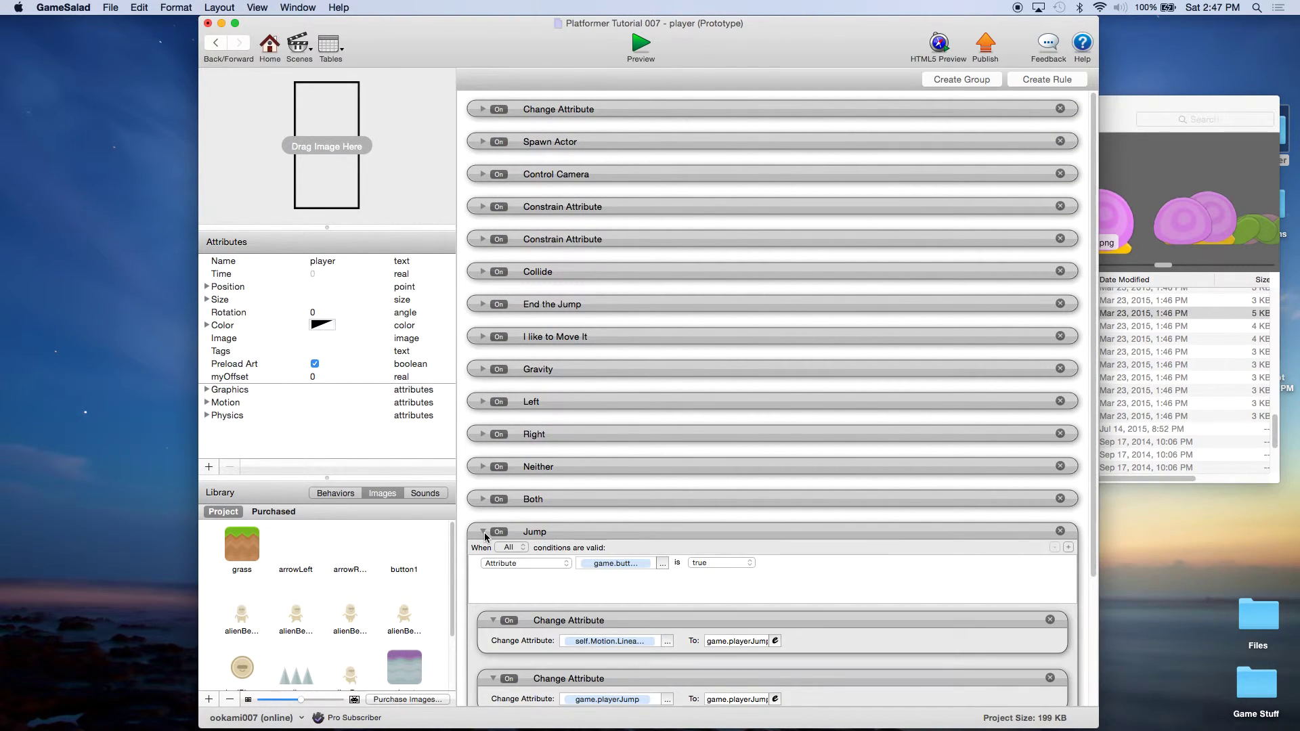
double_click(545, 534)
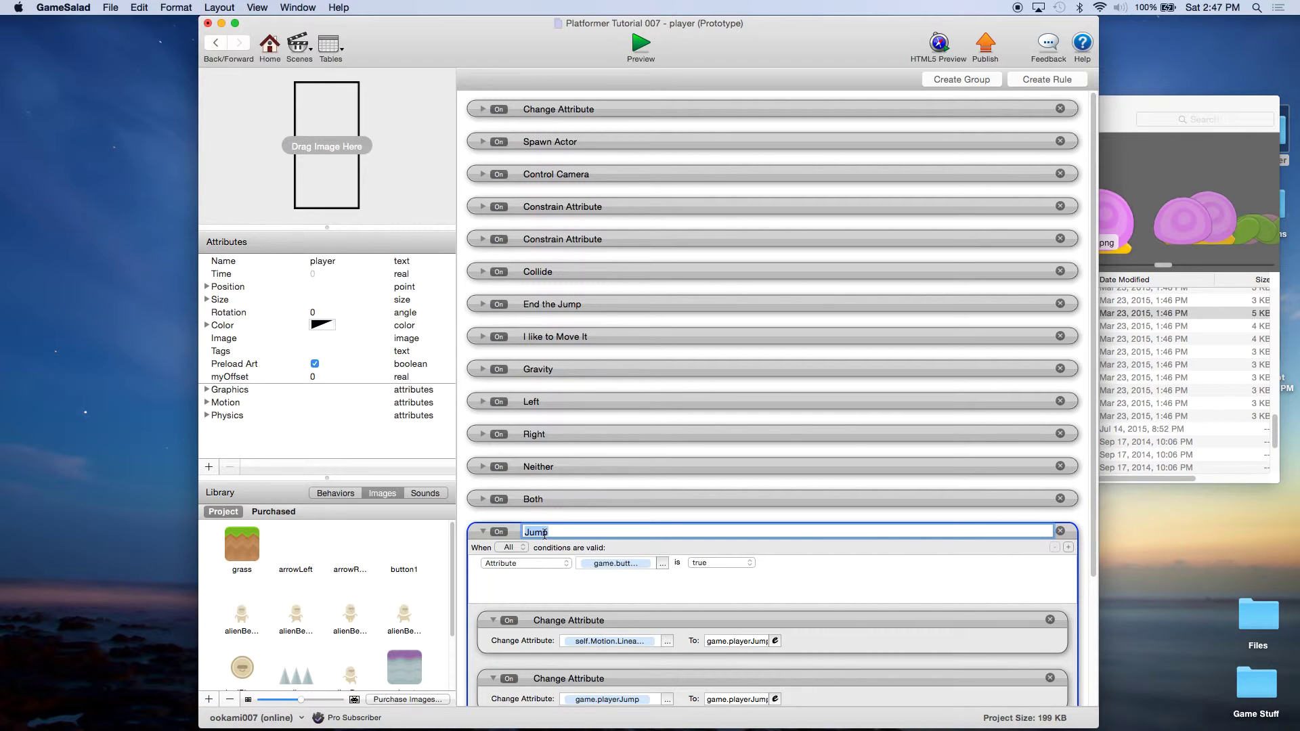
left_click(484, 533)
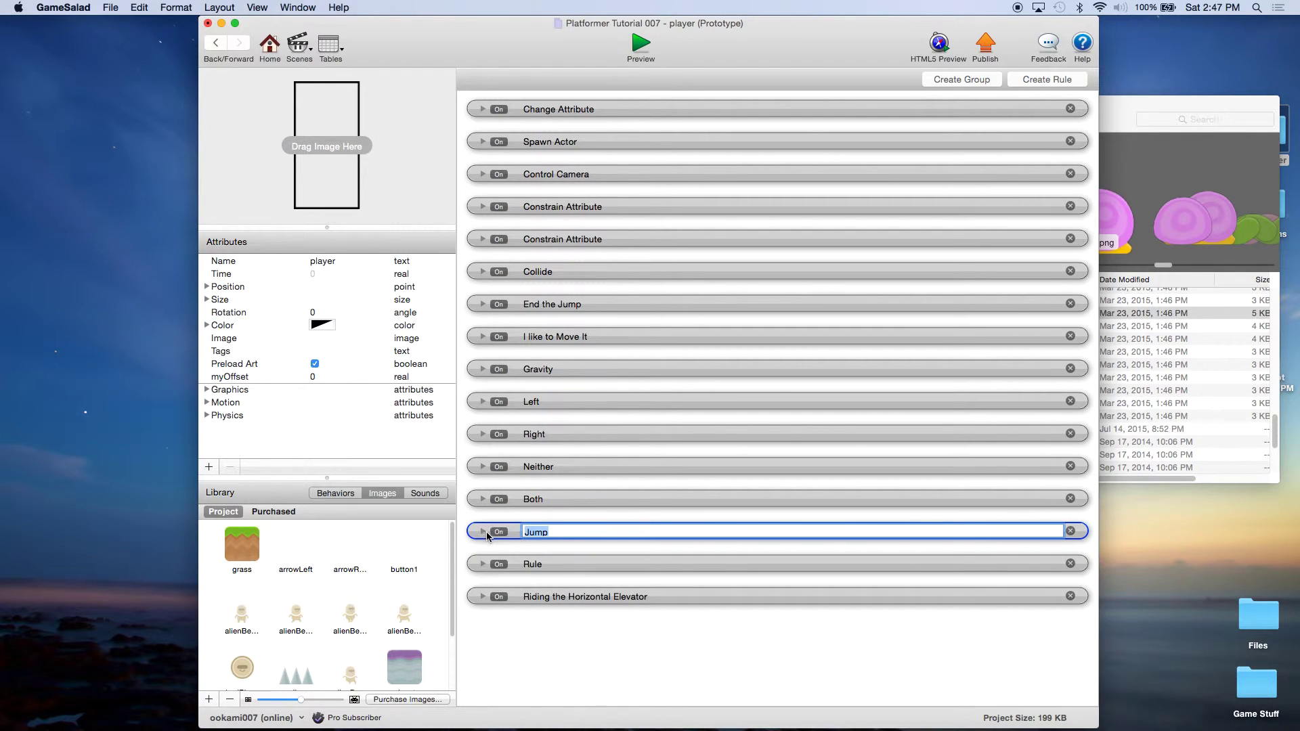
double_click(531, 565)
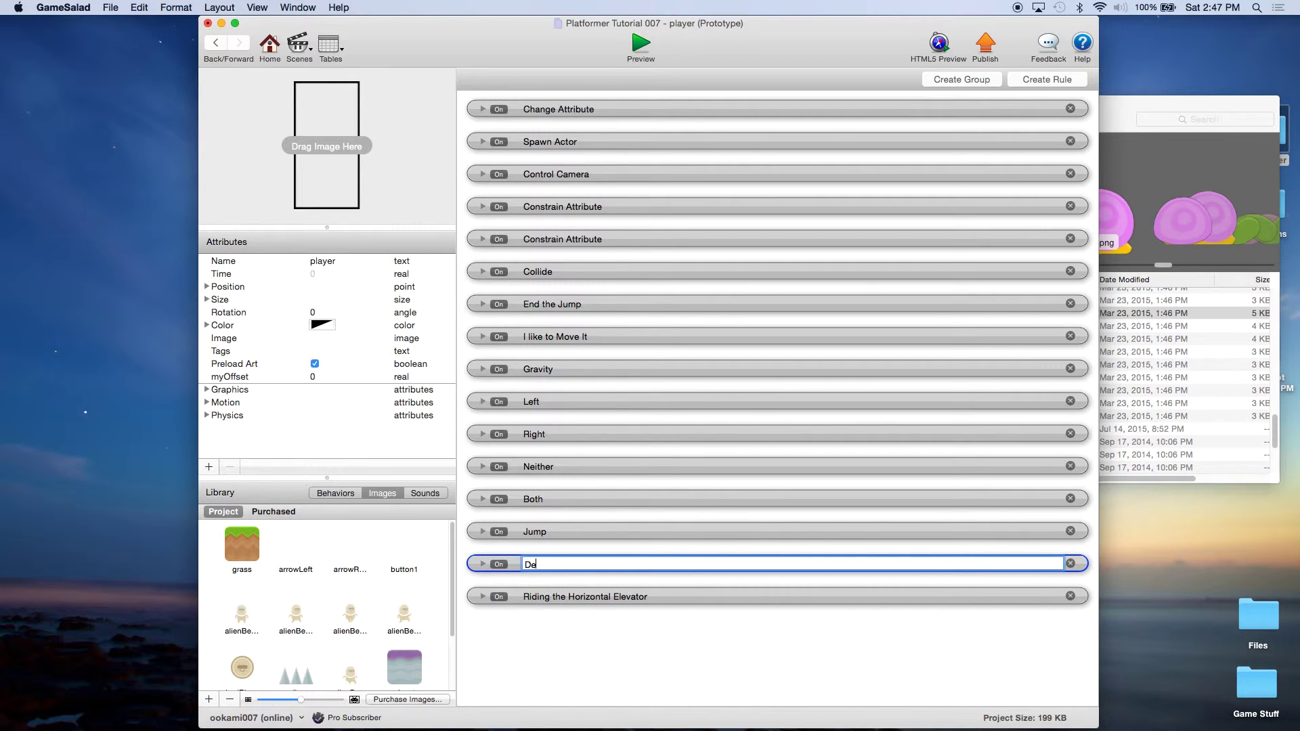
type("Deadly Objects")
key("Return")
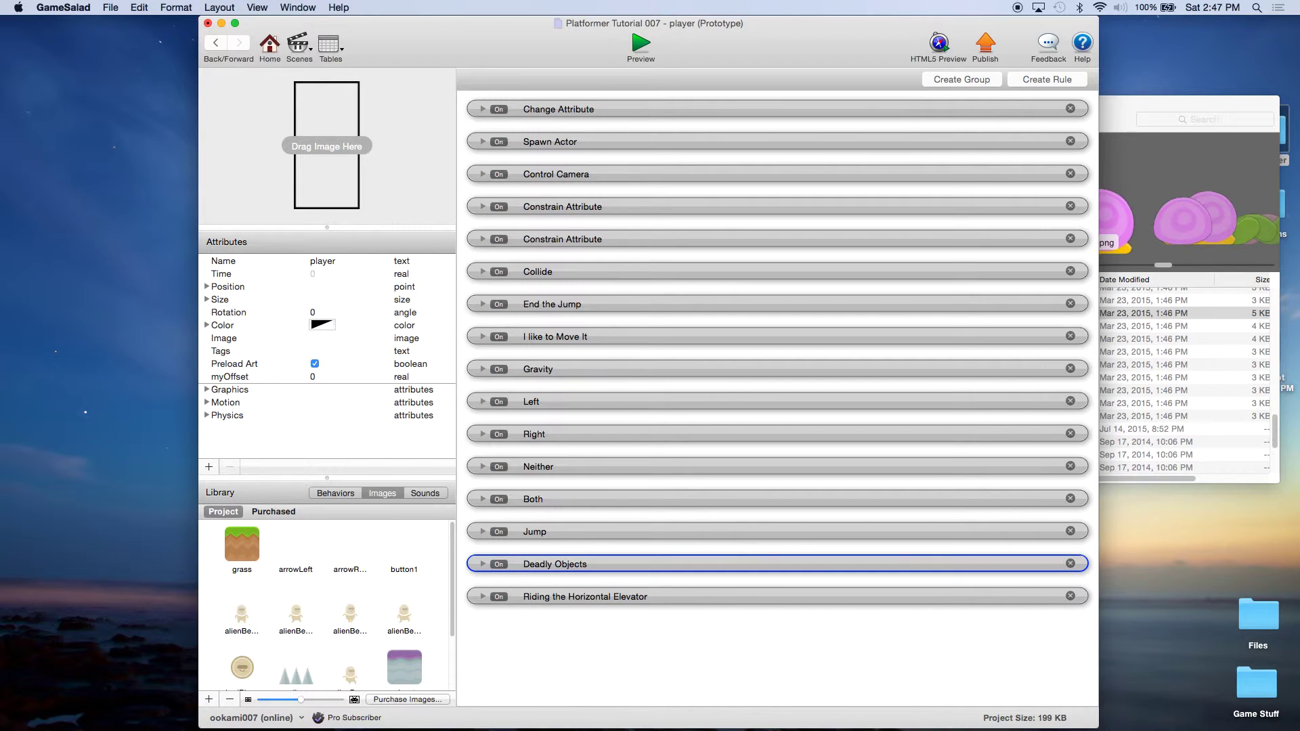
Duplicate the Deadly Objects rule directly below the original, with both collapsed, and name the lower one Enemies
left_click(484, 565)
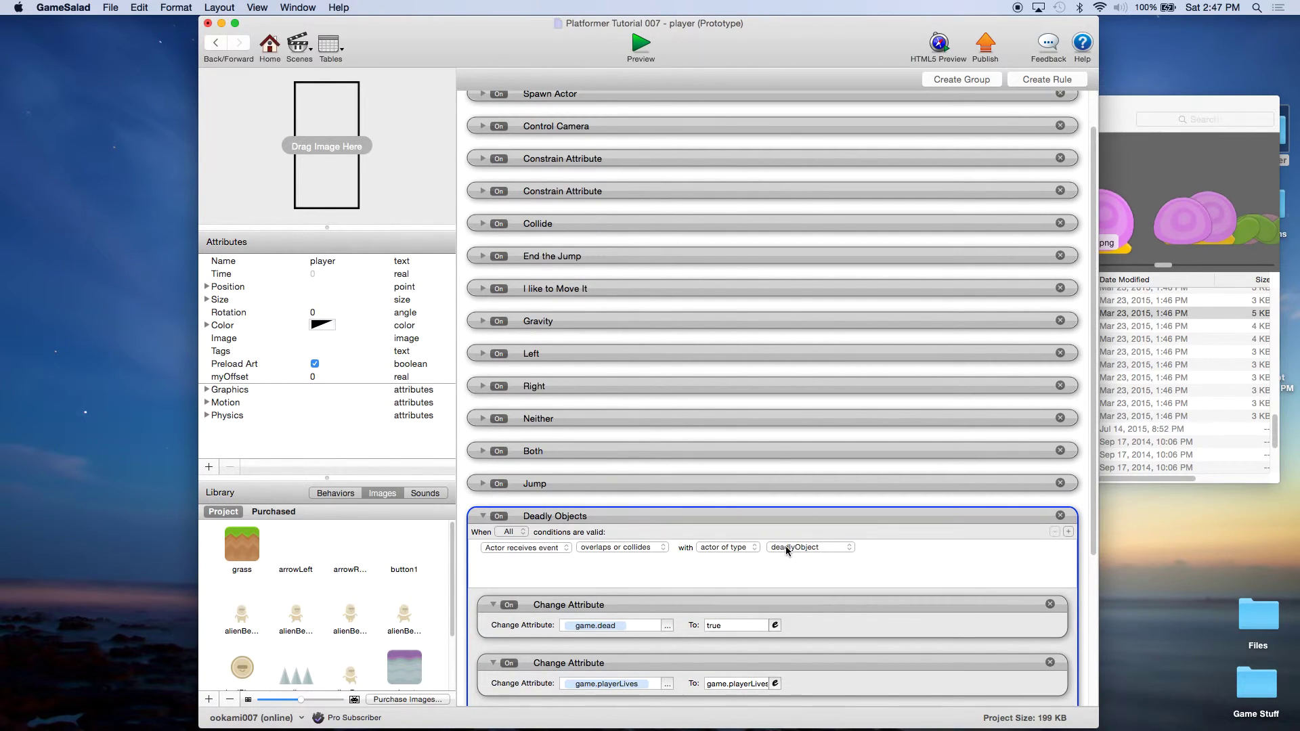
left_click(483, 516)
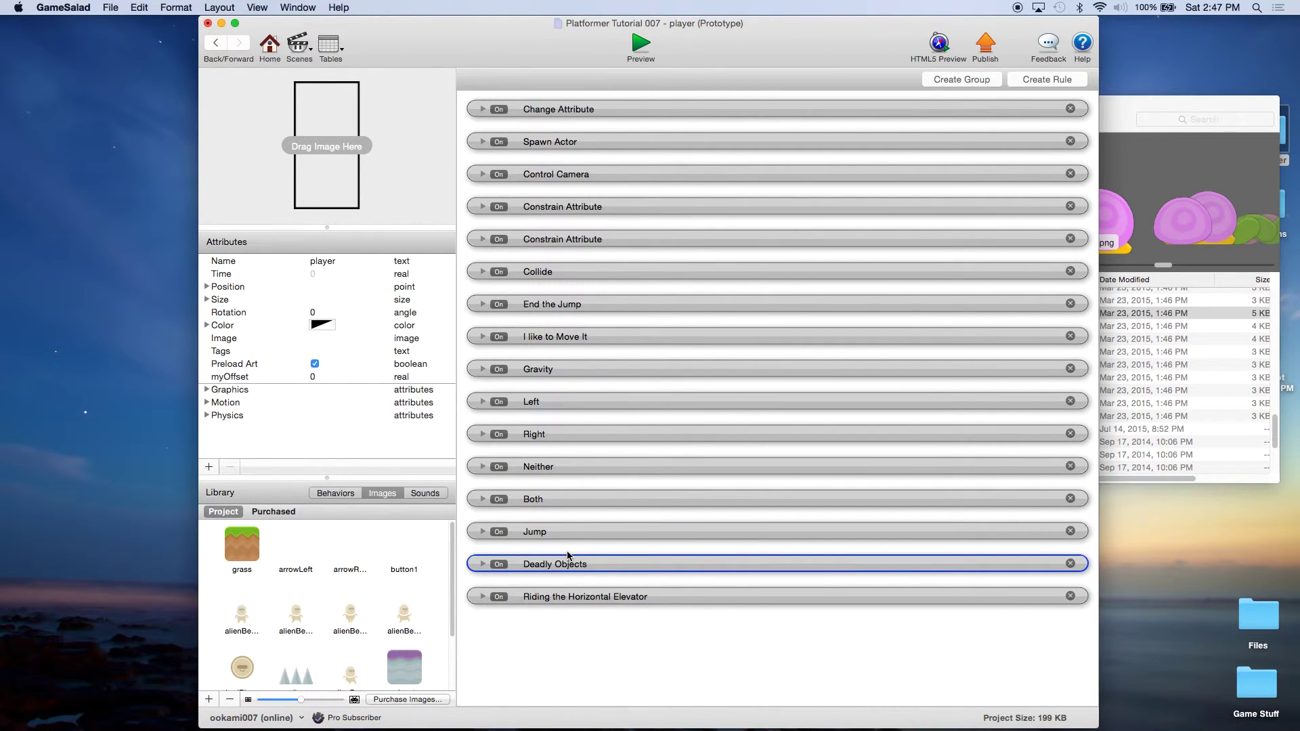
mouse_move(569, 556)
left_mouse_down()
mouse_move(572, 578)
mouse_move(569, 564)
left_mouse_up()
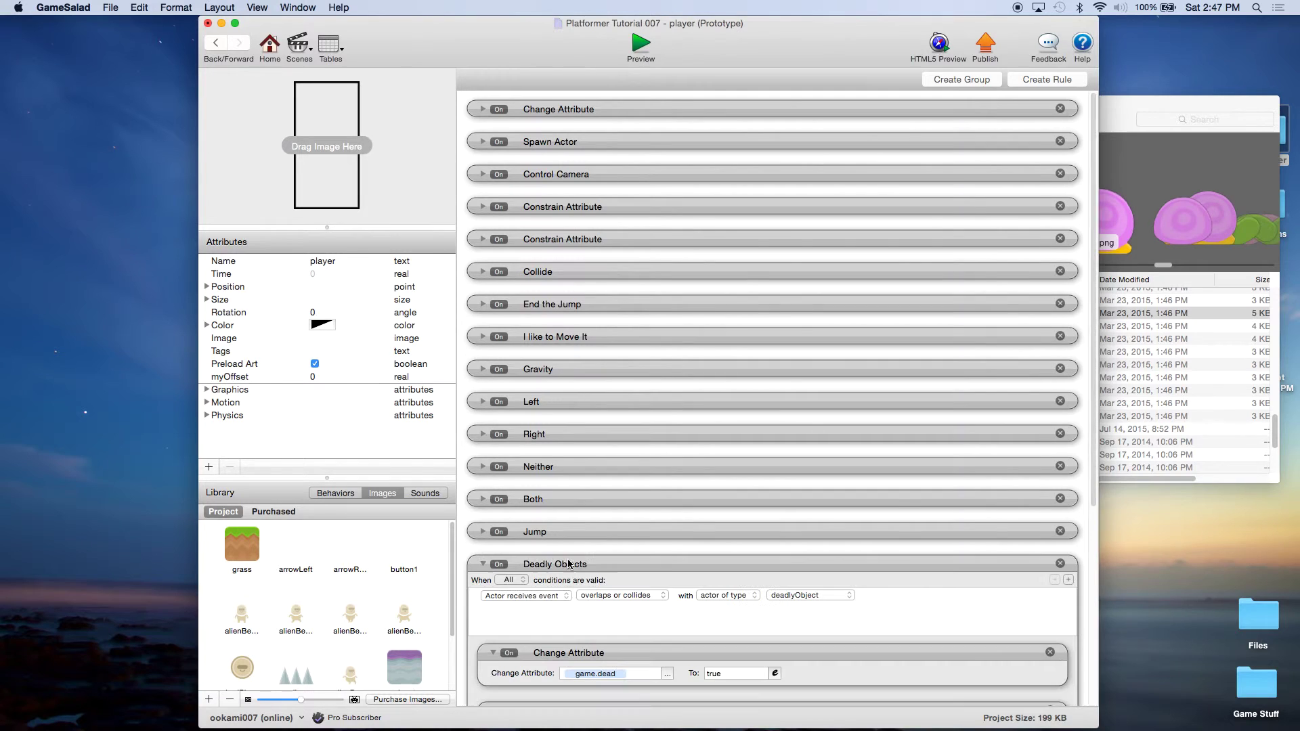
scroll(594, 562, "down", 2)
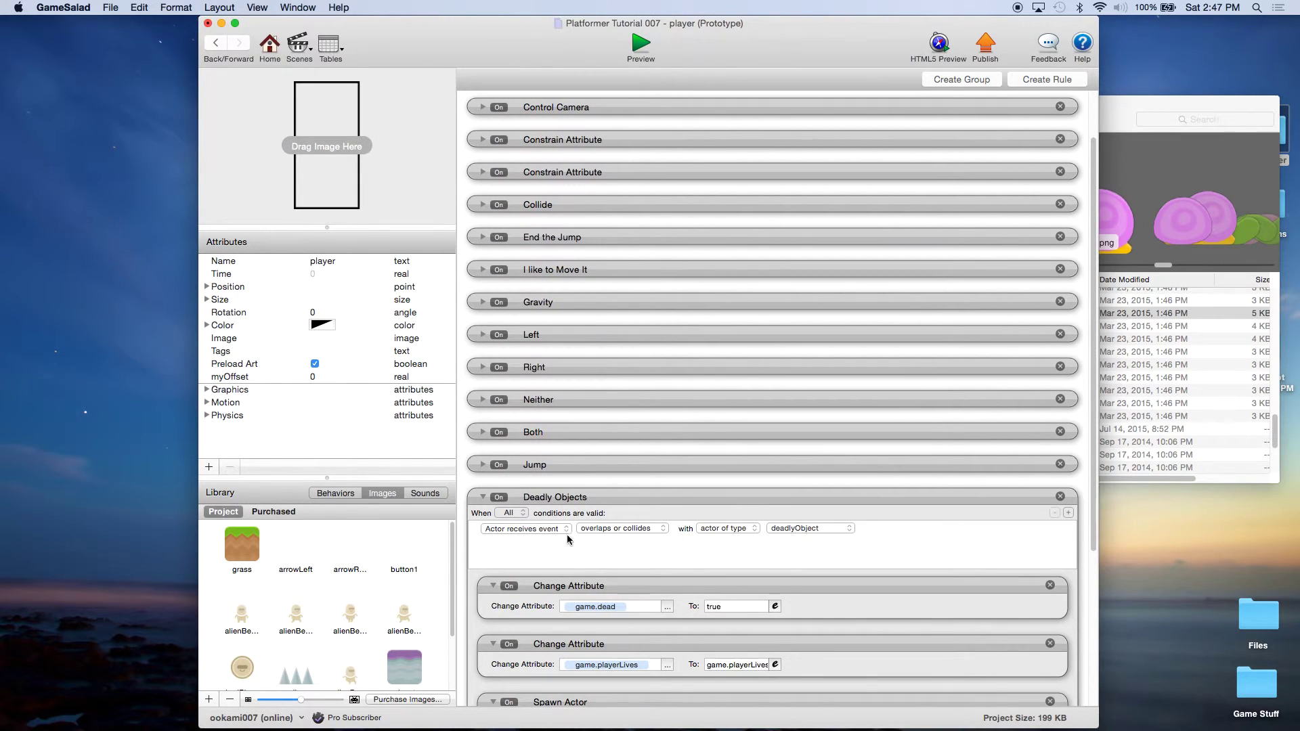
left_click(487, 501)
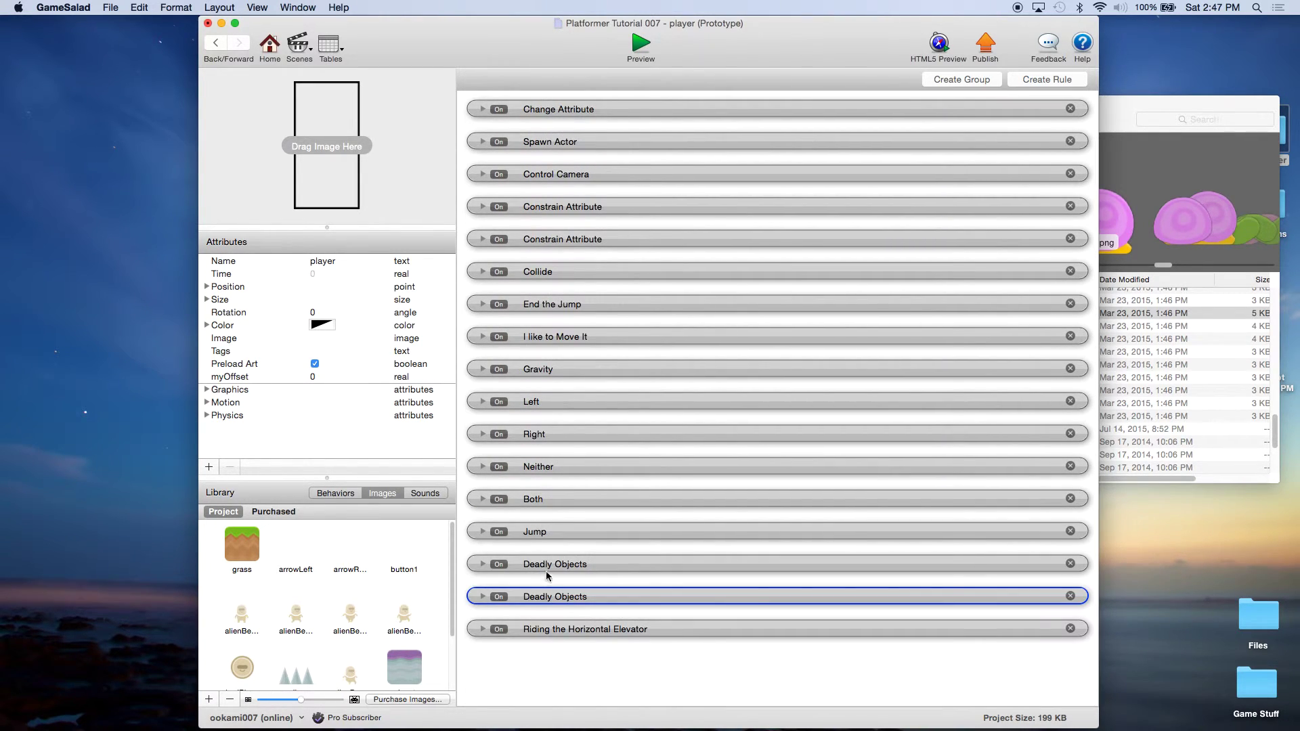
double_click(539, 597)
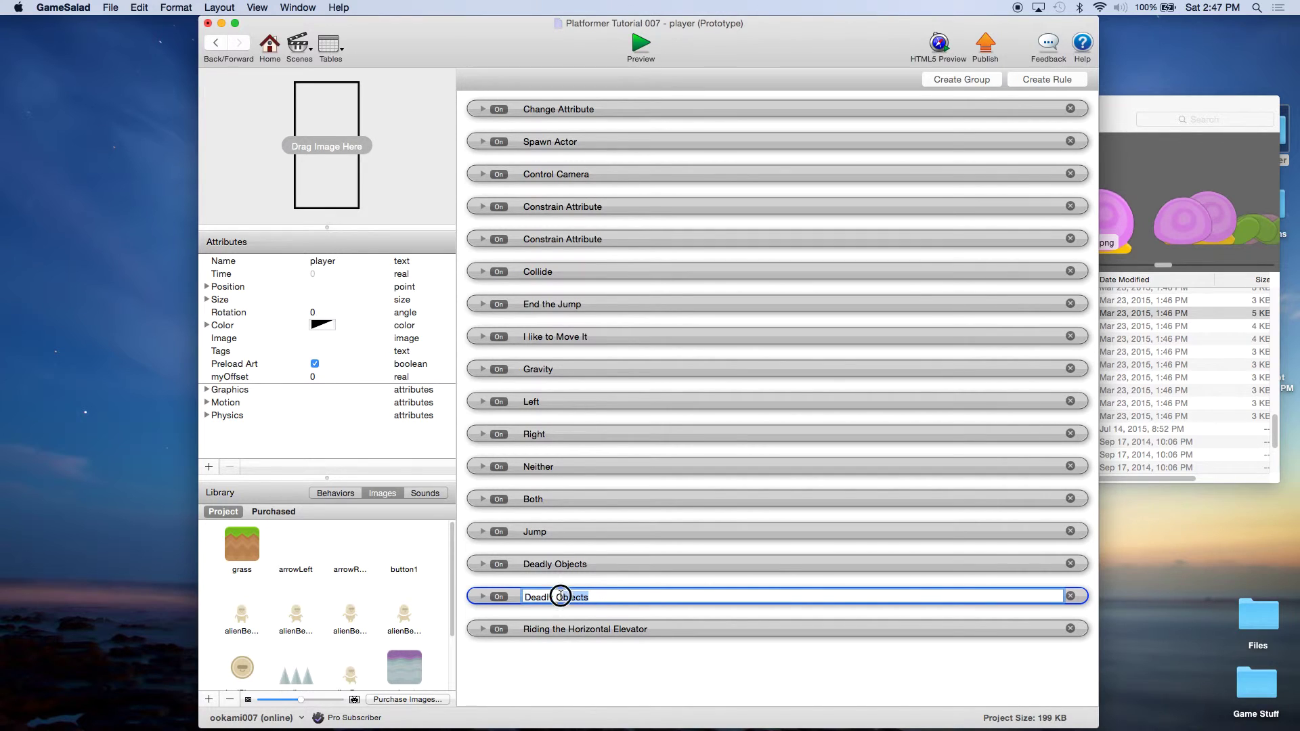
type("Enemies")
key("Return")
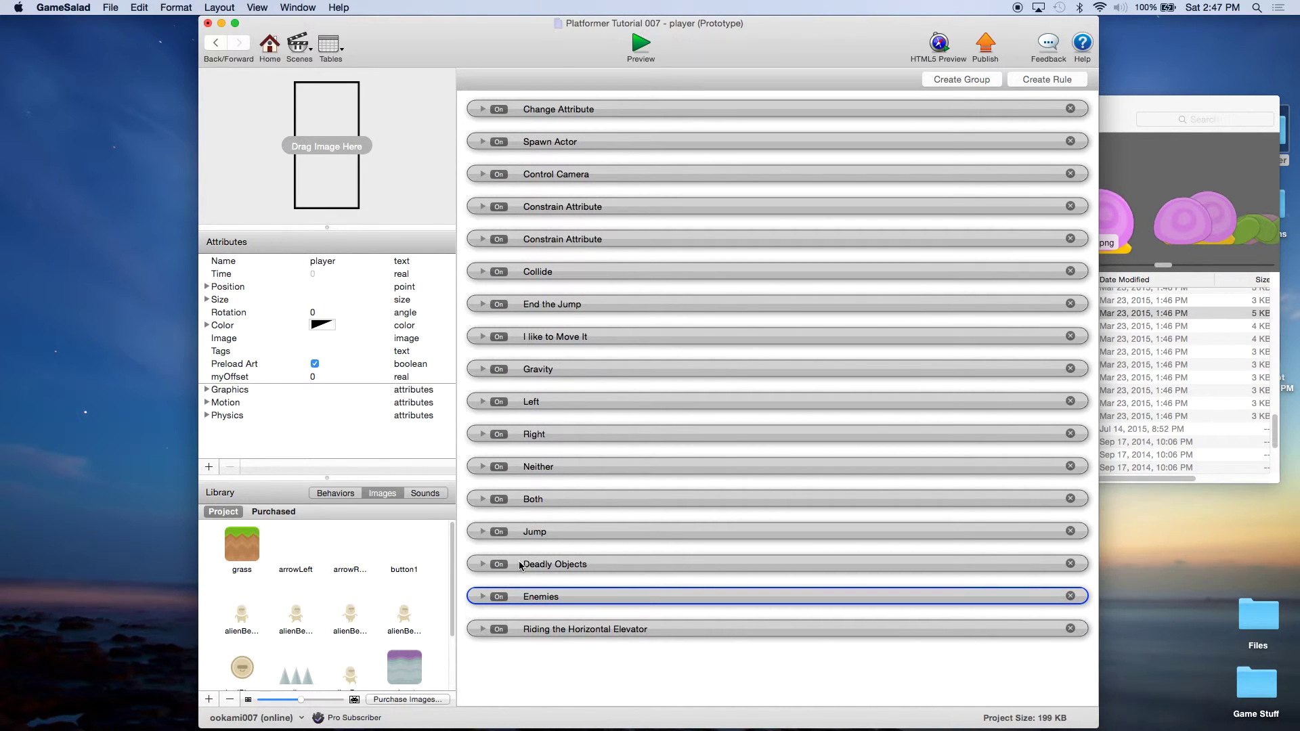
Set the Enemies rule's condition to overlaps or collides with actor with tag enemies, collapse the rule and save the project
left_click(483, 596)
scroll(722, 576, "down", 2)
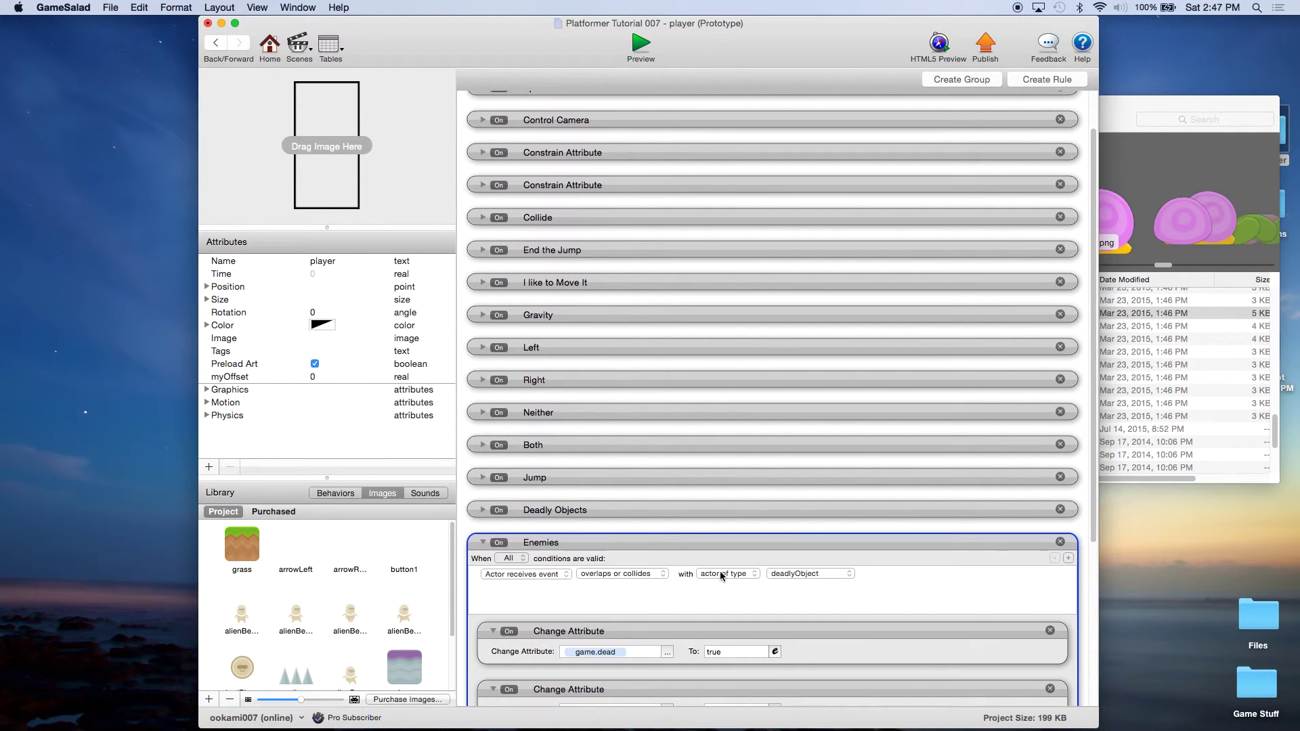
left_click(877, 638)
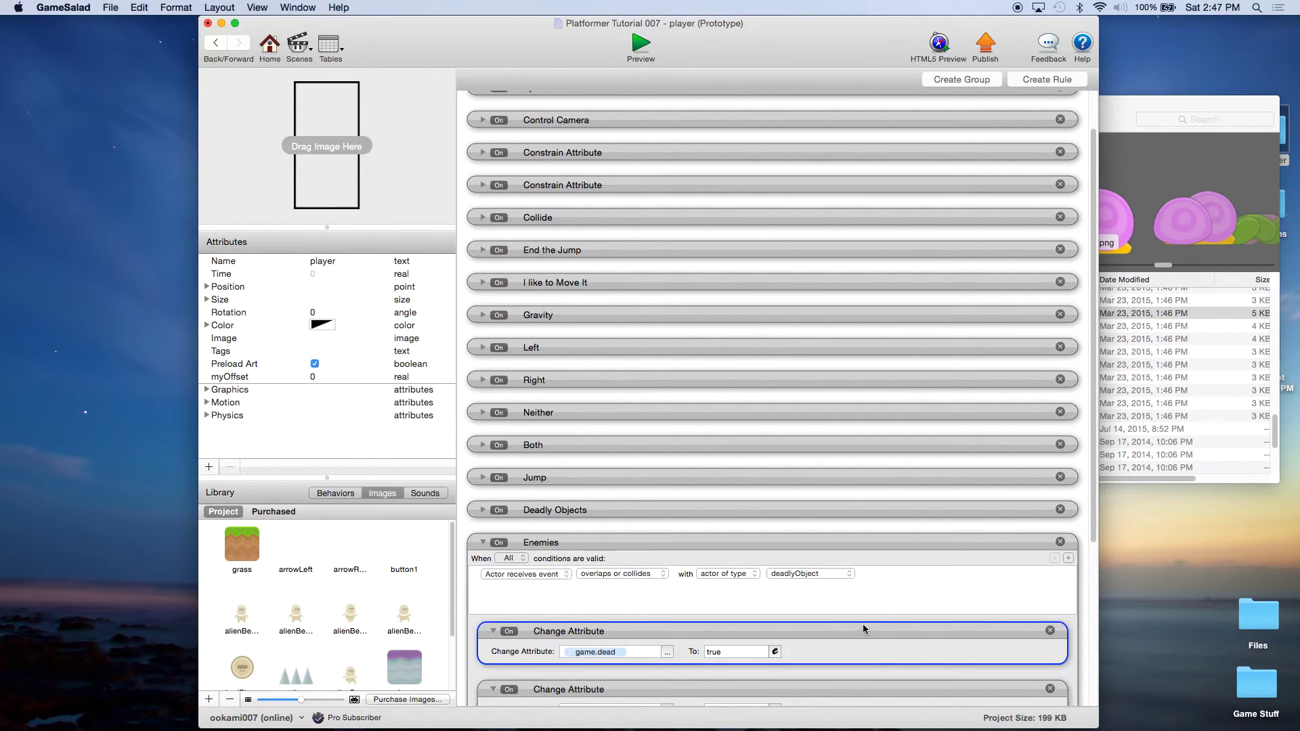
scroll(877, 638, "down", 2)
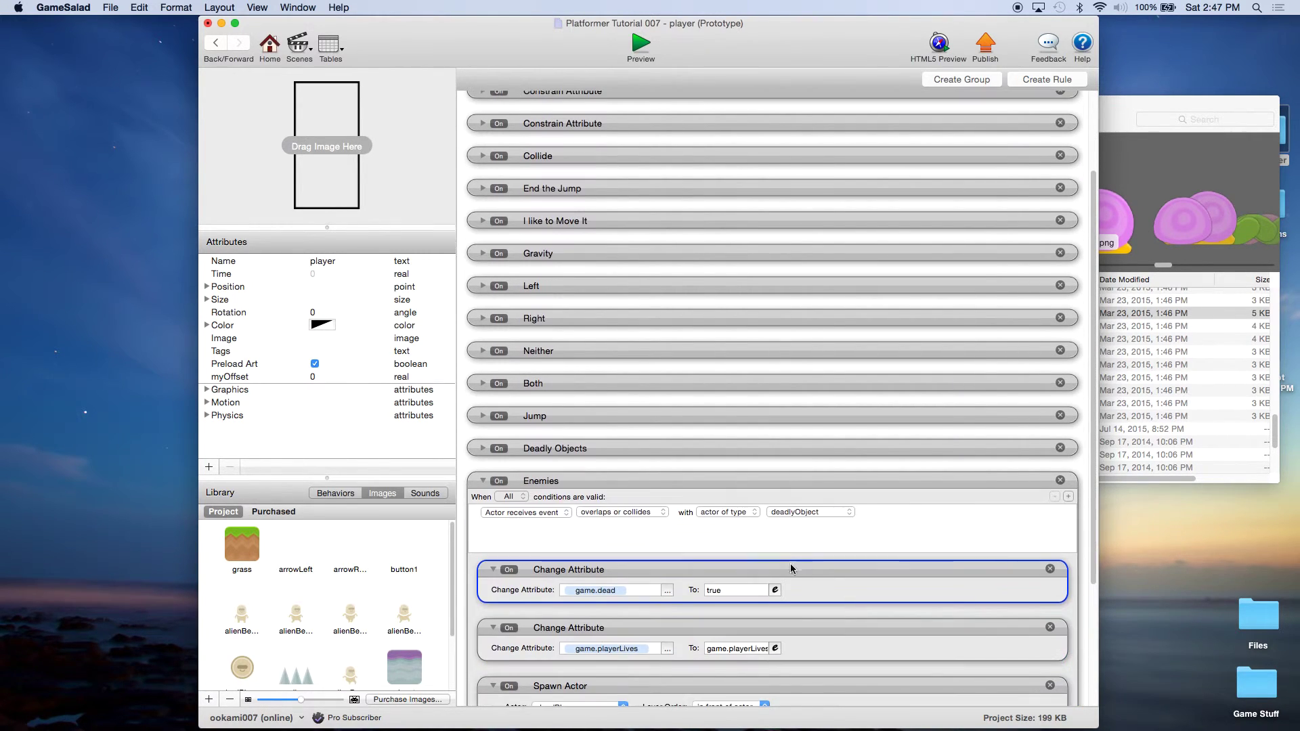
left_click(720, 513)
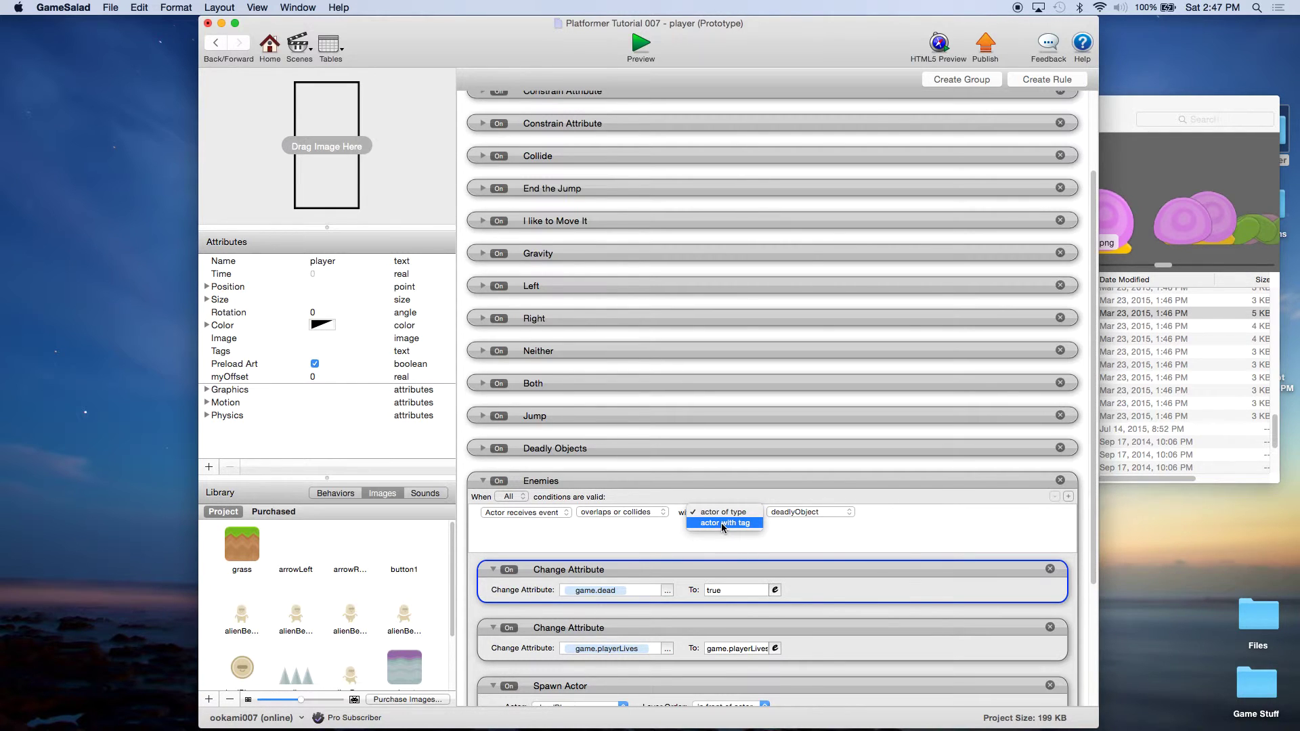
left_click(722, 523)
left_click(801, 512)
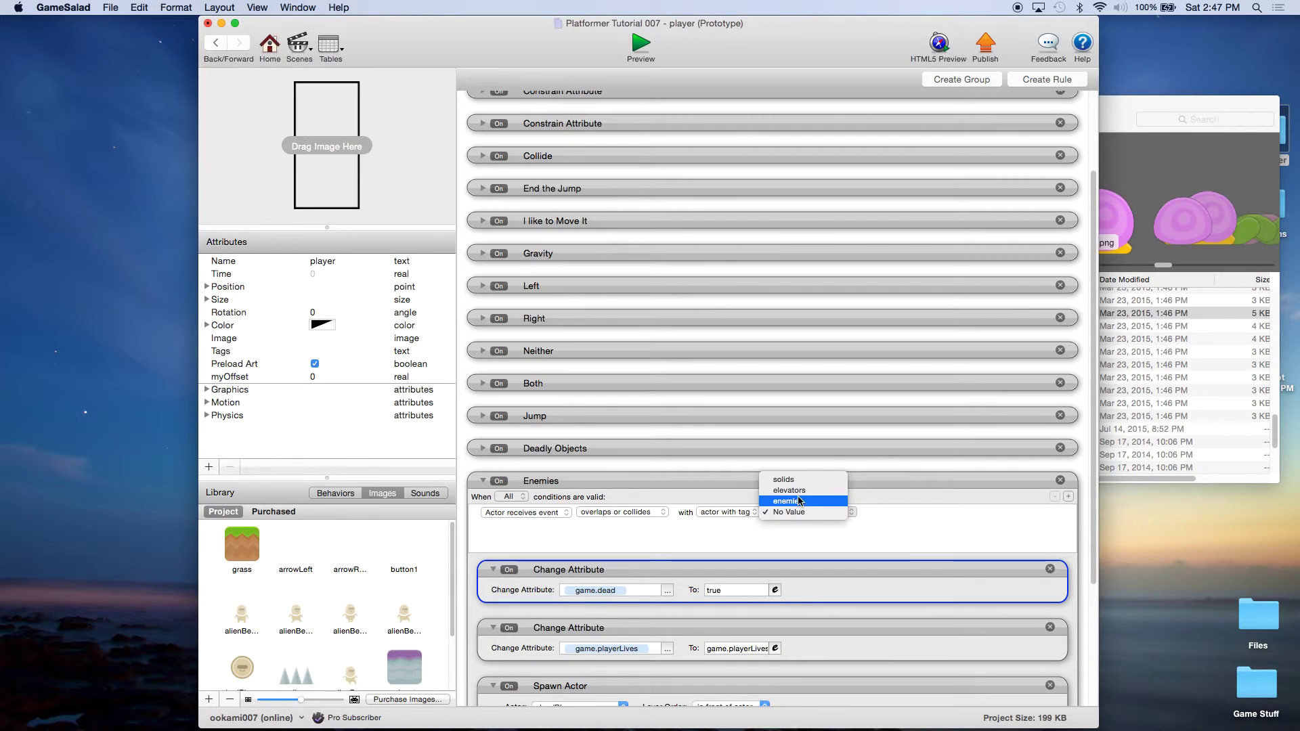
left_click(801, 502)
scroll(789, 603, "down", 5)
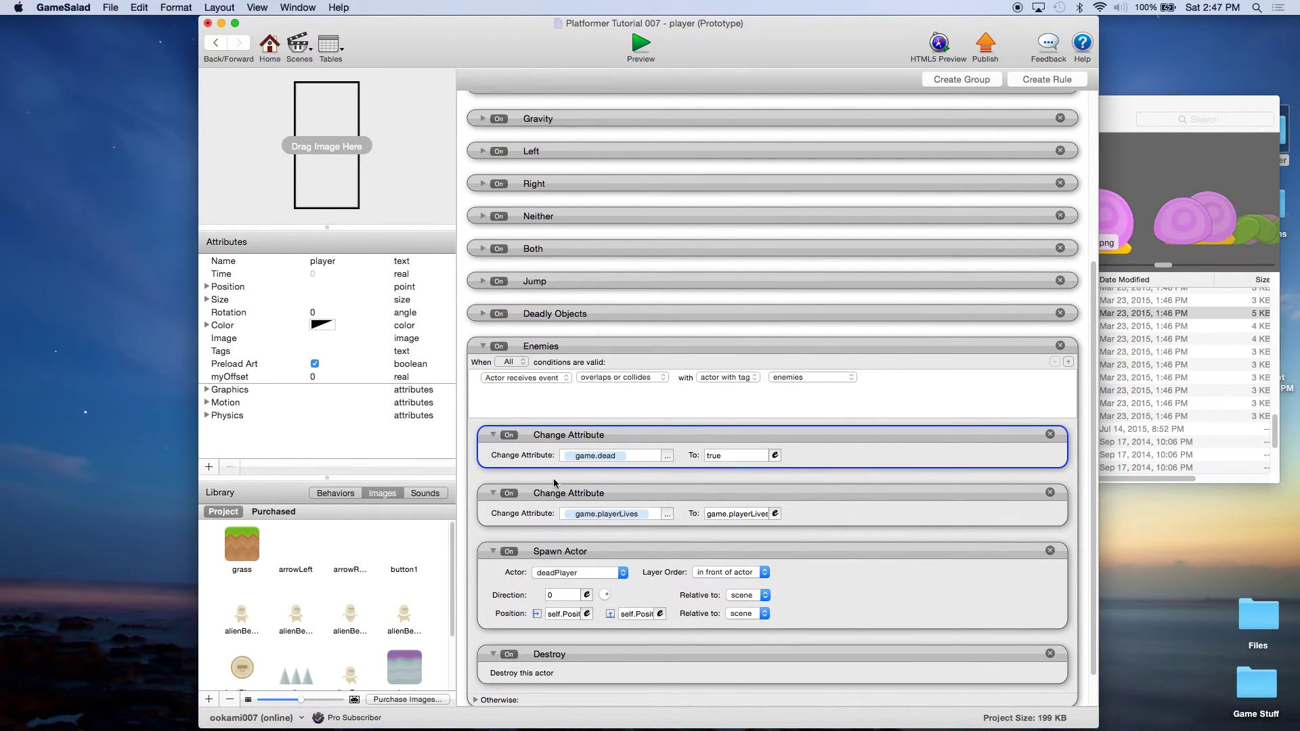
left_click(484, 347)
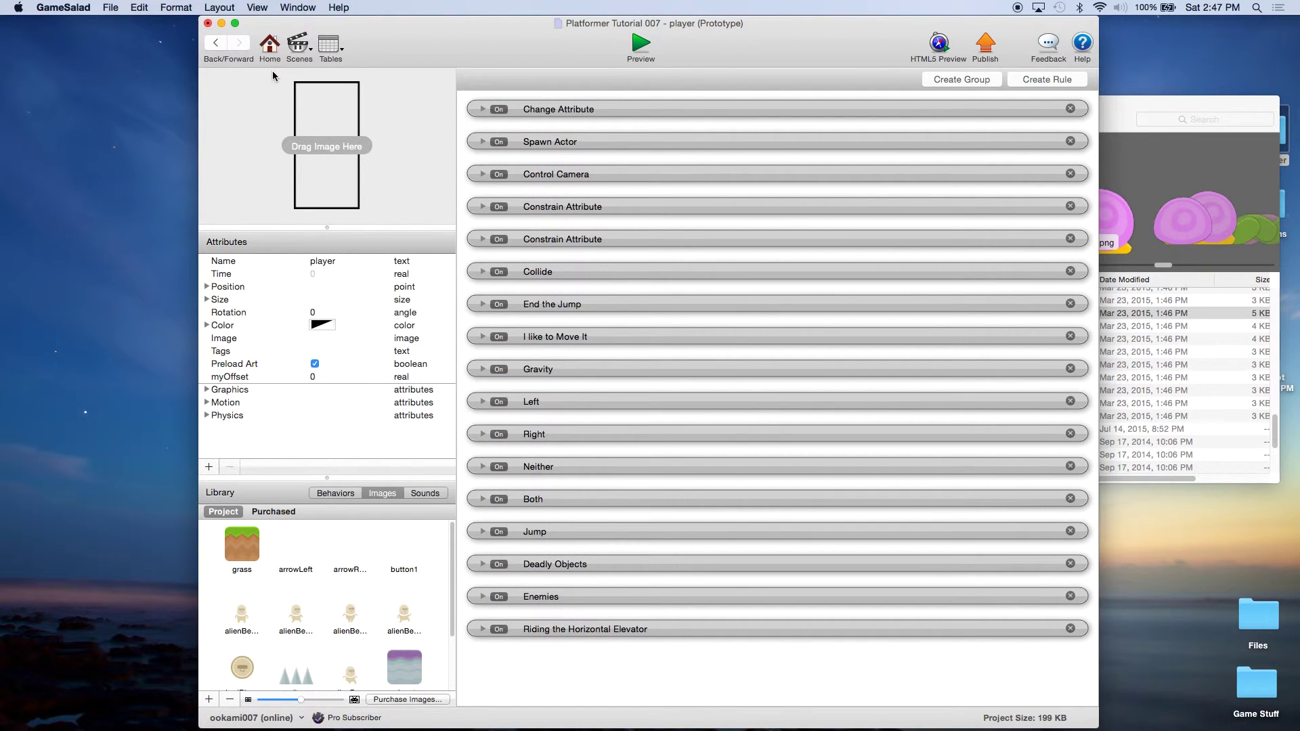
left_click(111, 7)
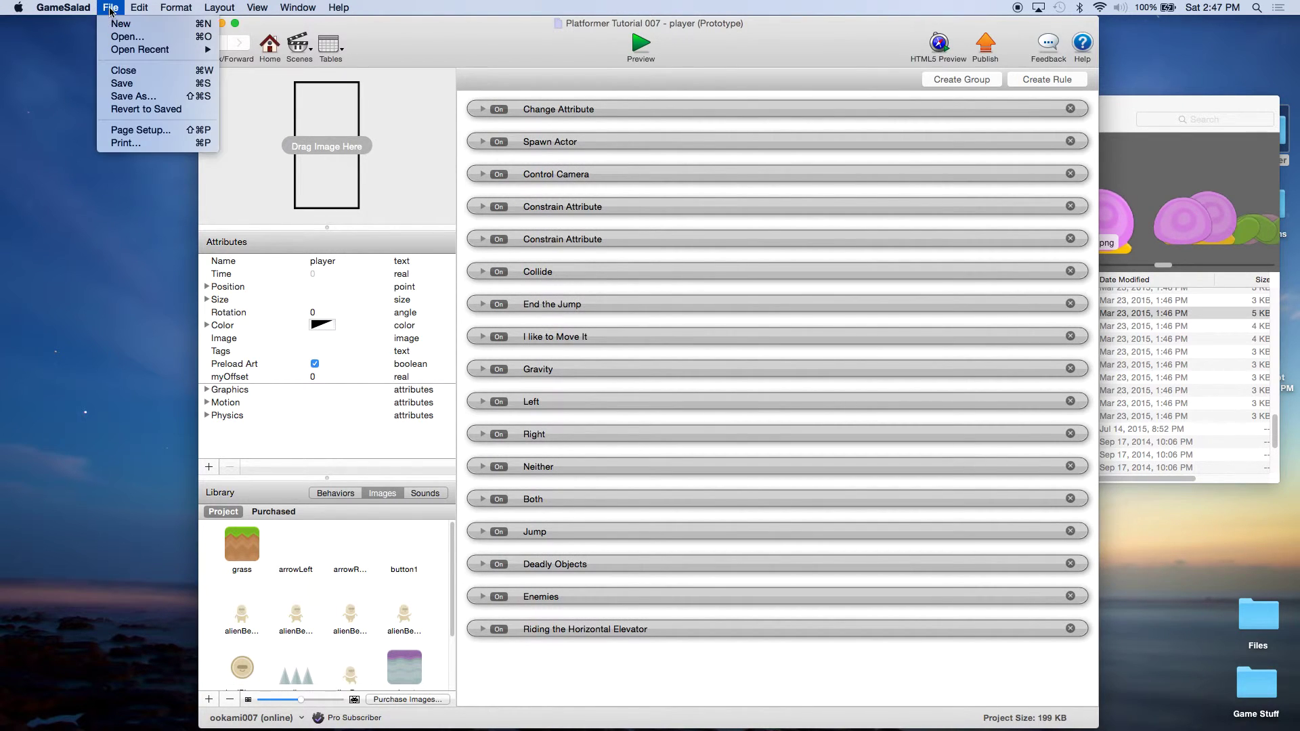
left_click(116, 82)
Preview the game and move the player off the starting platform into the snail to test the Enemies rule
left_click(639, 46)
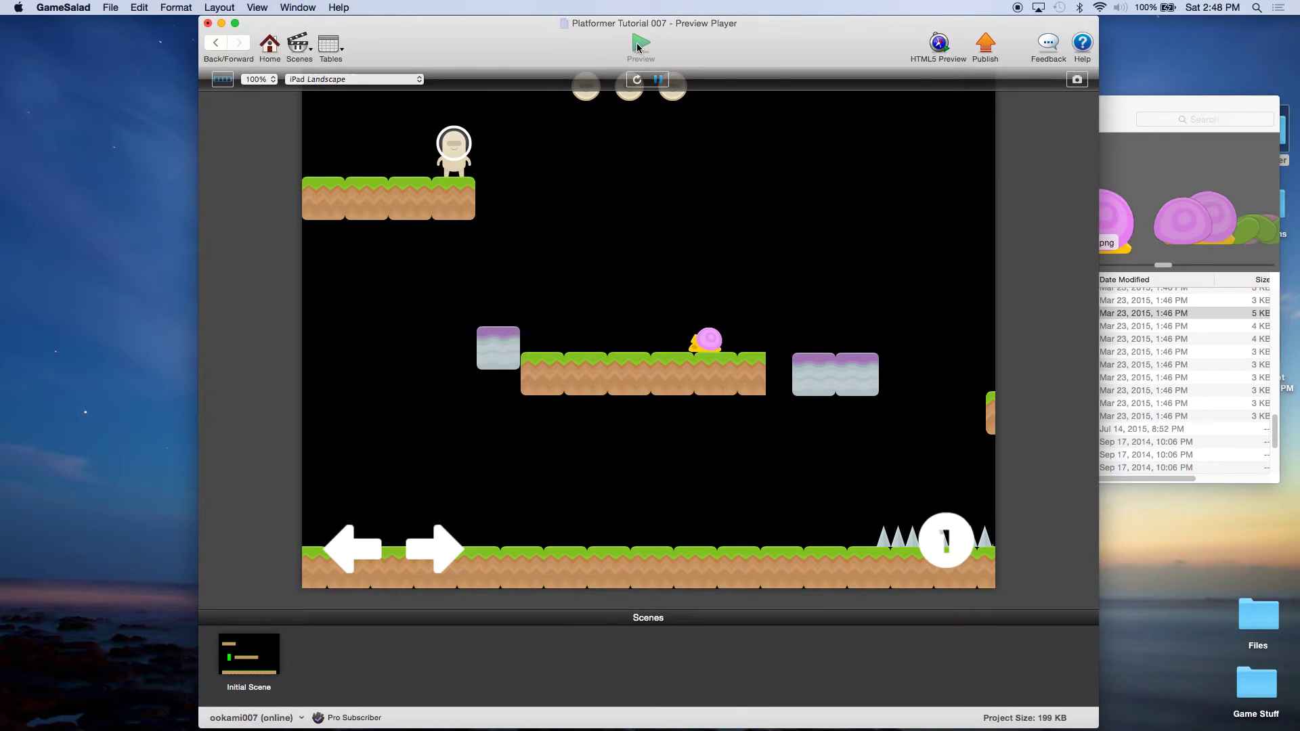
key("Right")
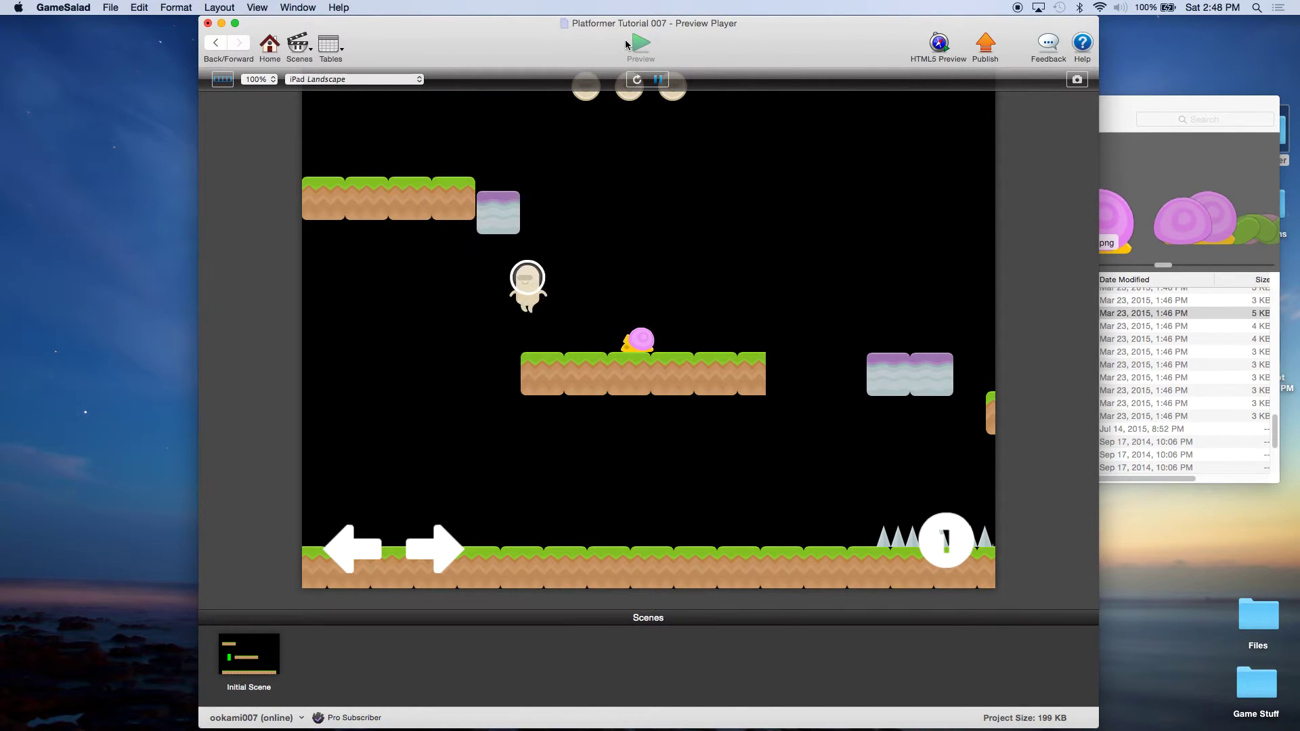
key("Left")
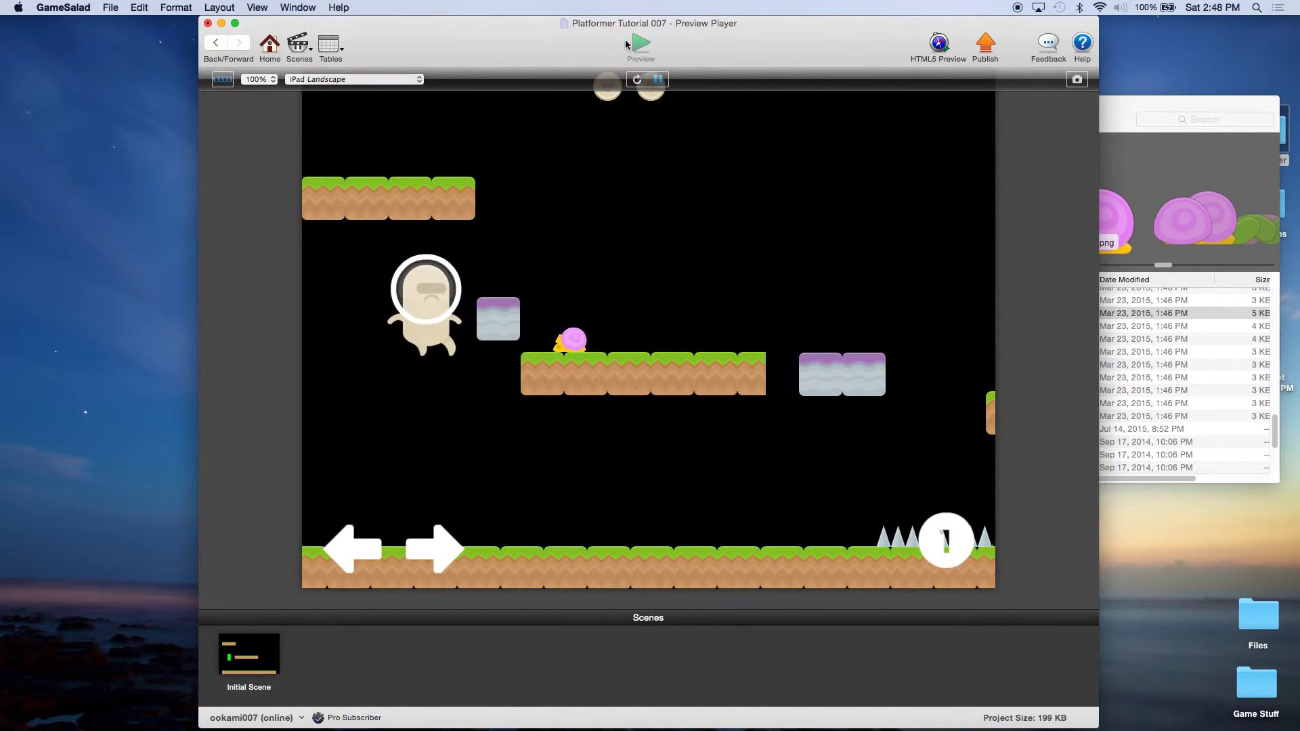
key("Right")
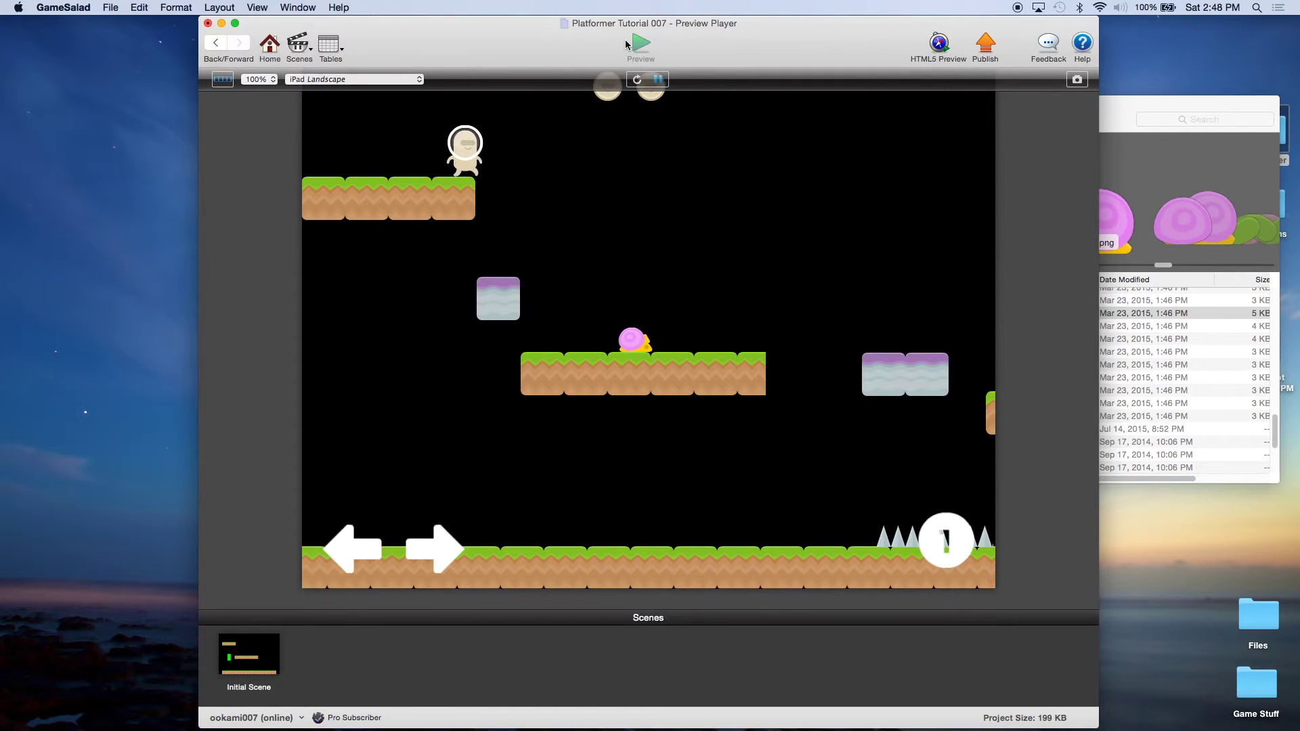
key("Right")
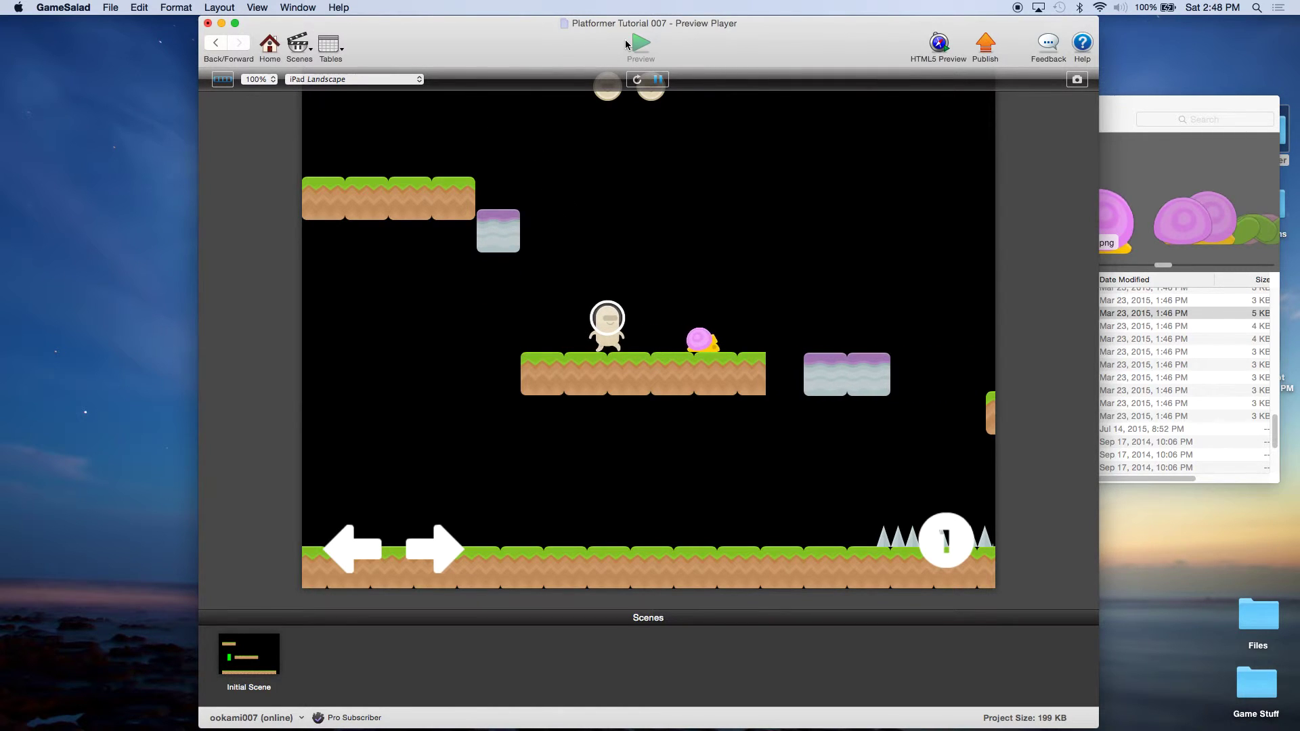
key("Right")
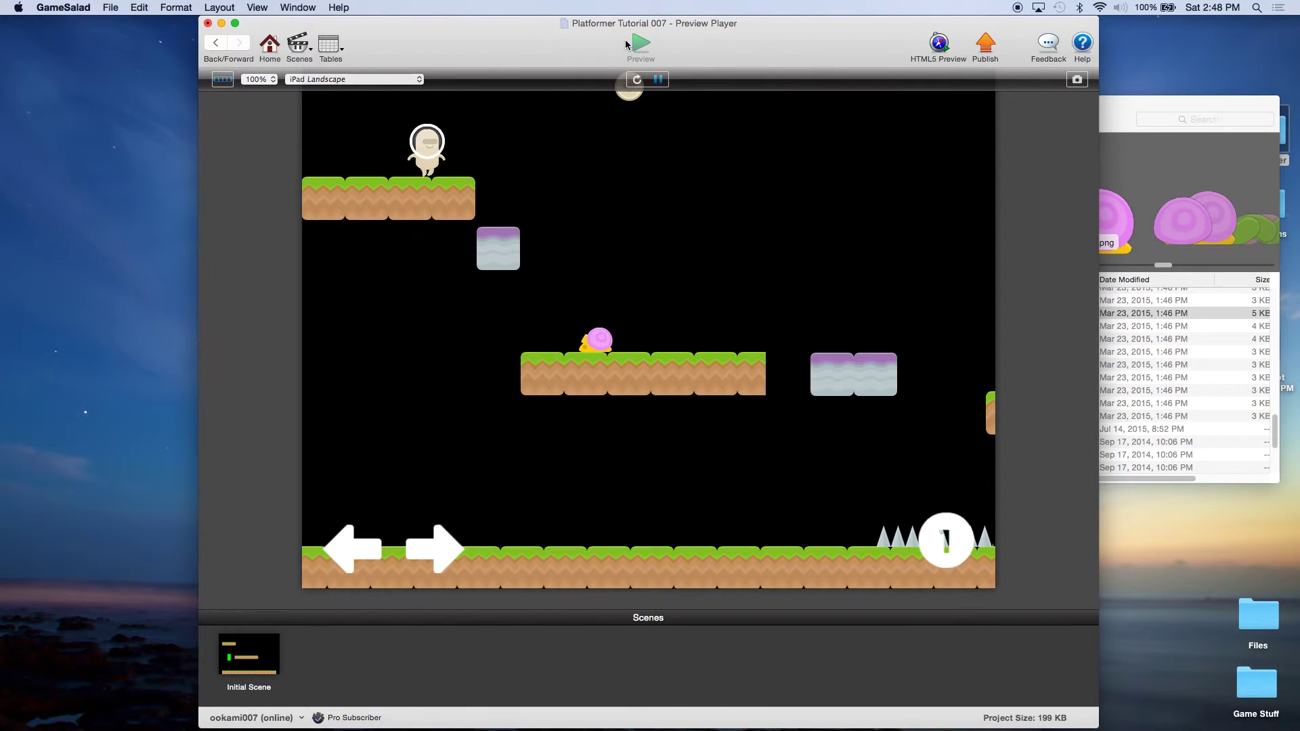
Drop the player onto the snail's platform again and jump back and forth over the snail
key("Right")
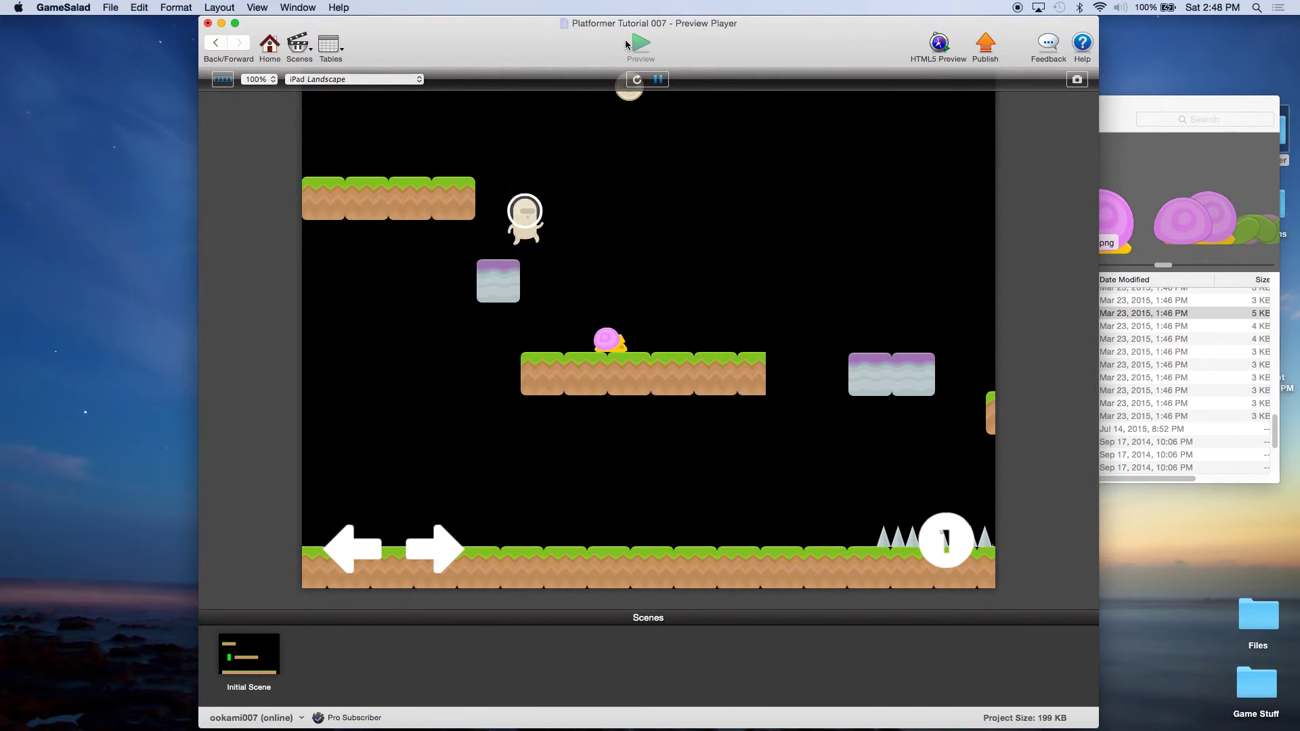
key("Up")
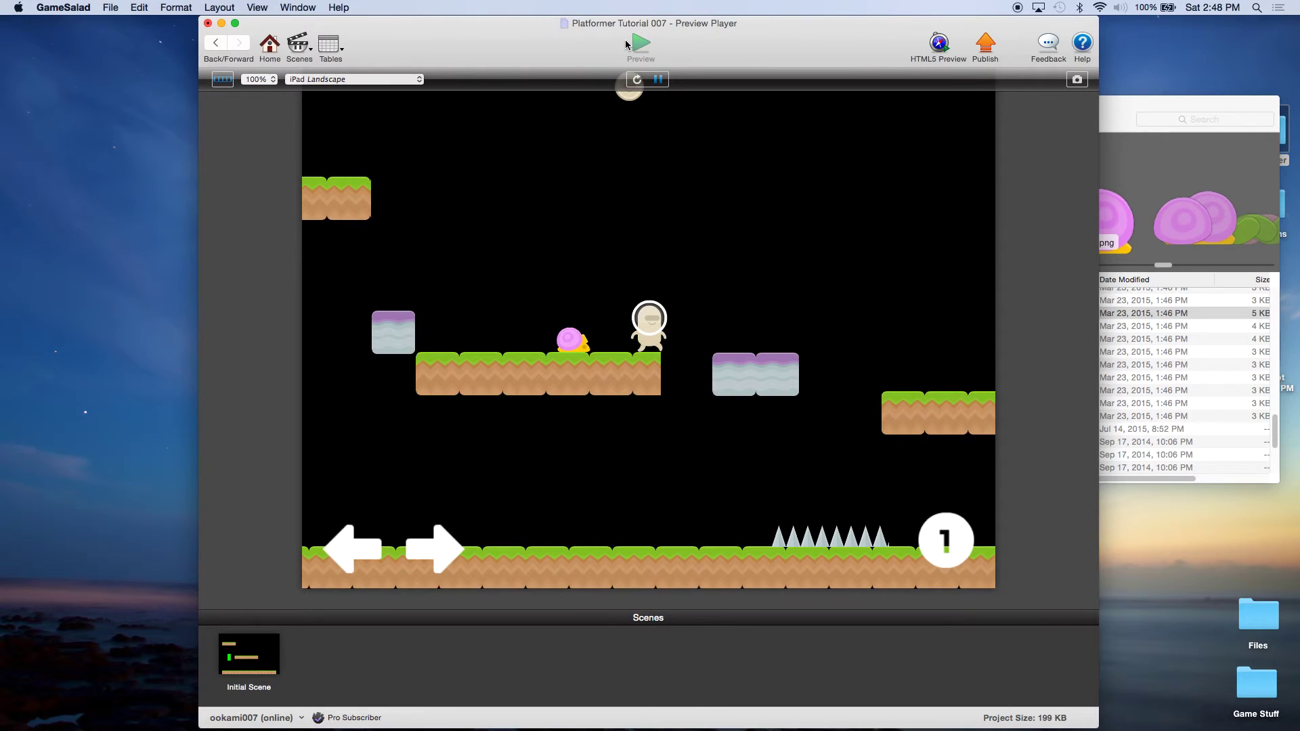
key("Left")
key("Up")
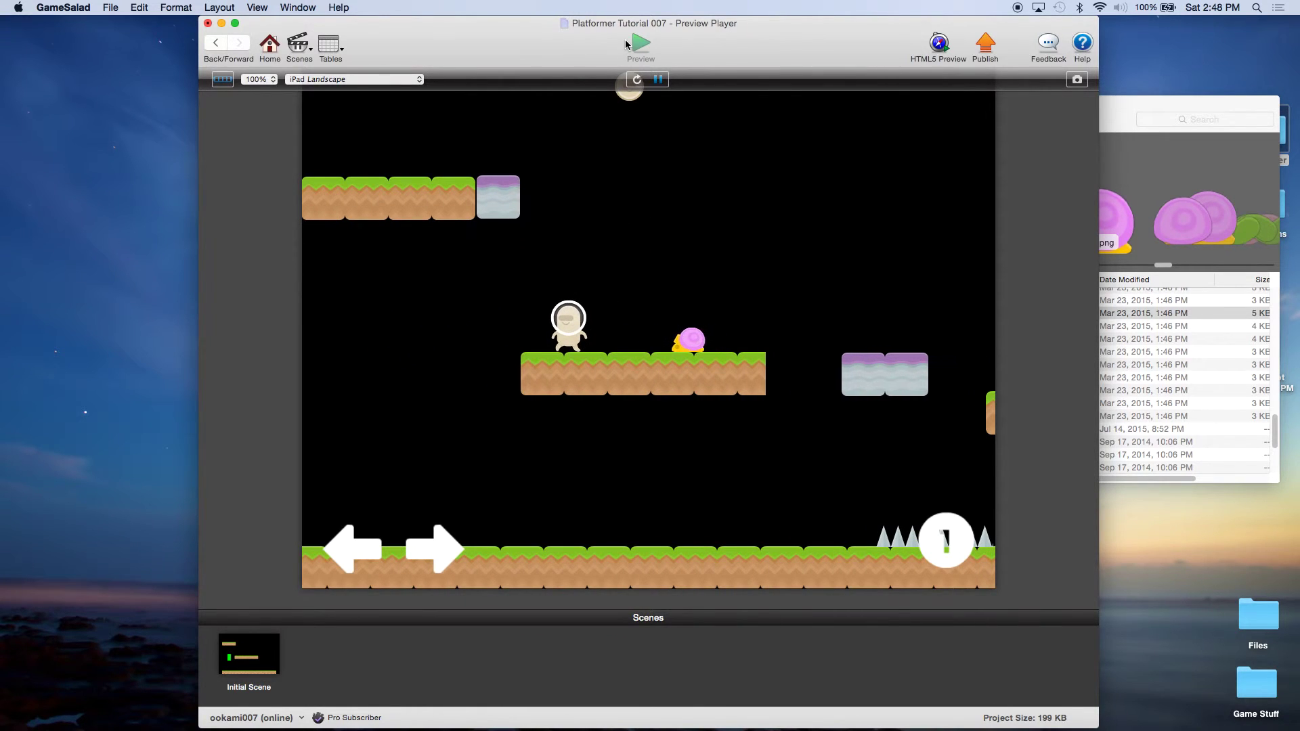
key("Right")
key("Up")
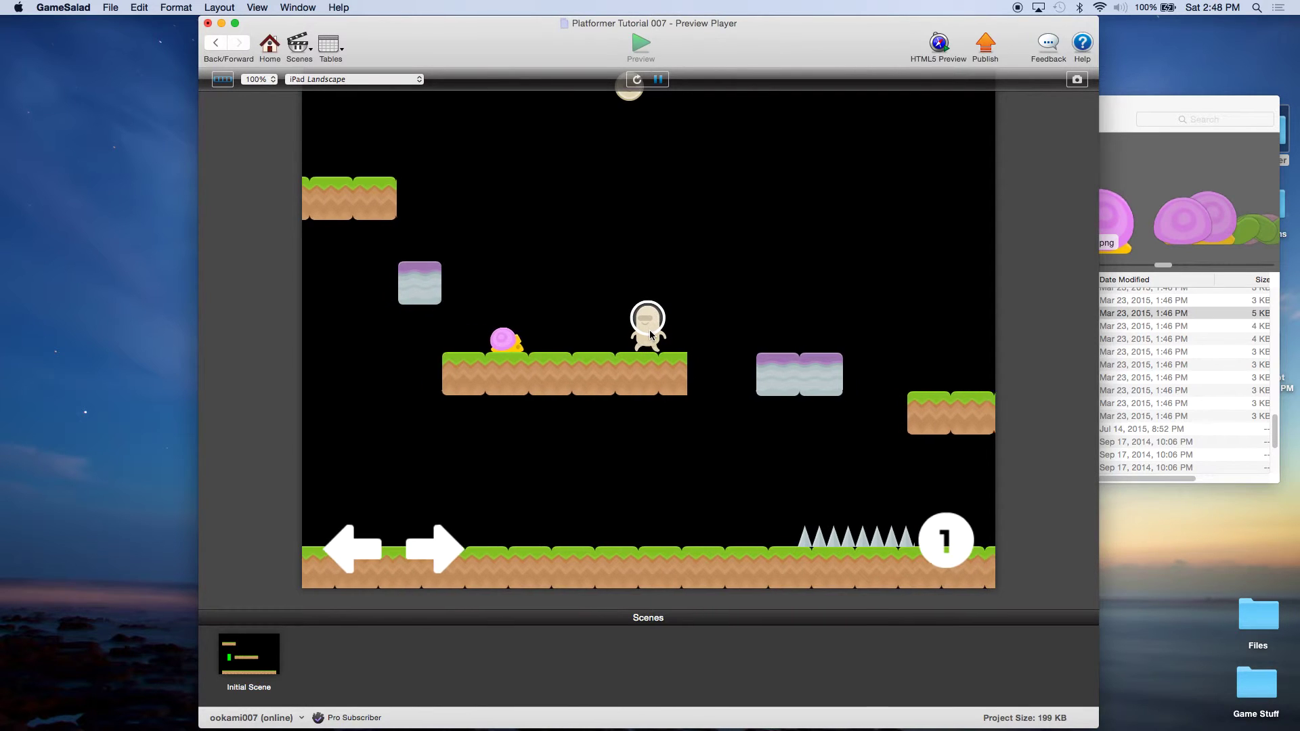
Take the player across the horizontal elevator to the next platform and walk it back and forth to check its image when stopping
key("Right")
key("Up")
key("Right")
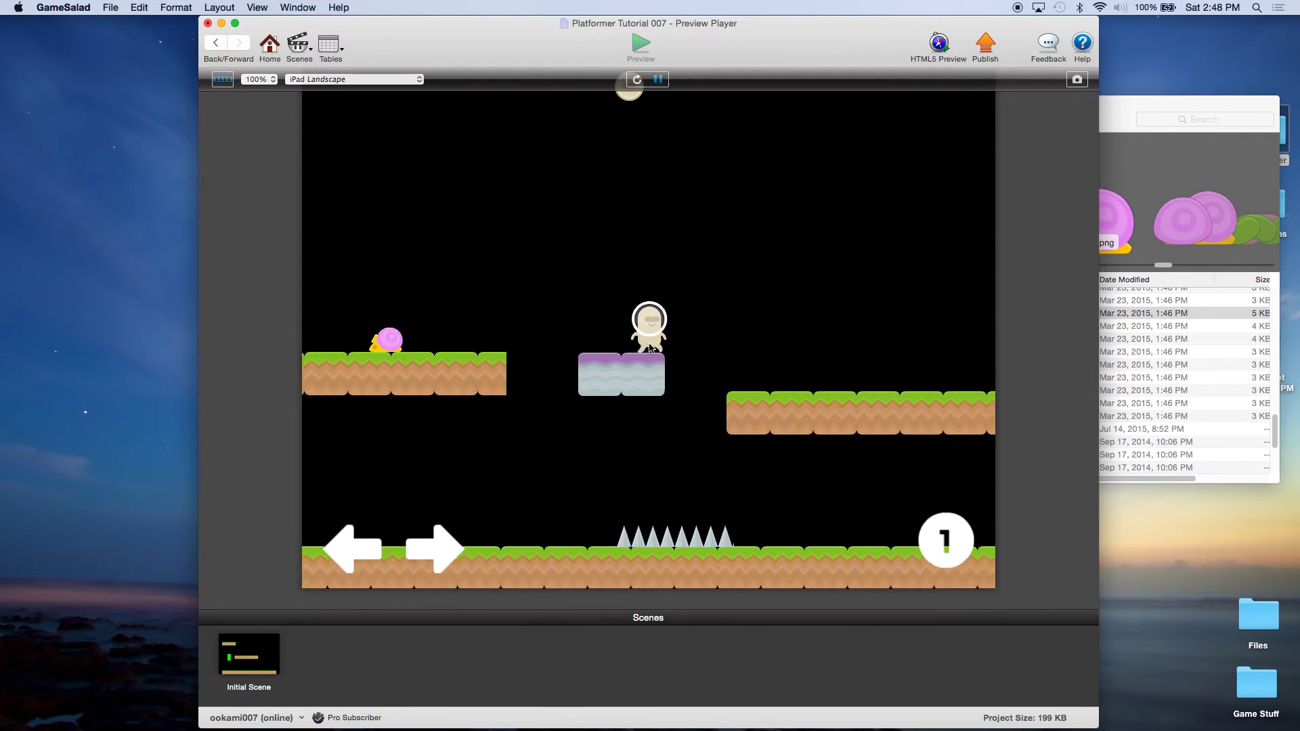
key("Right")
key("Up")
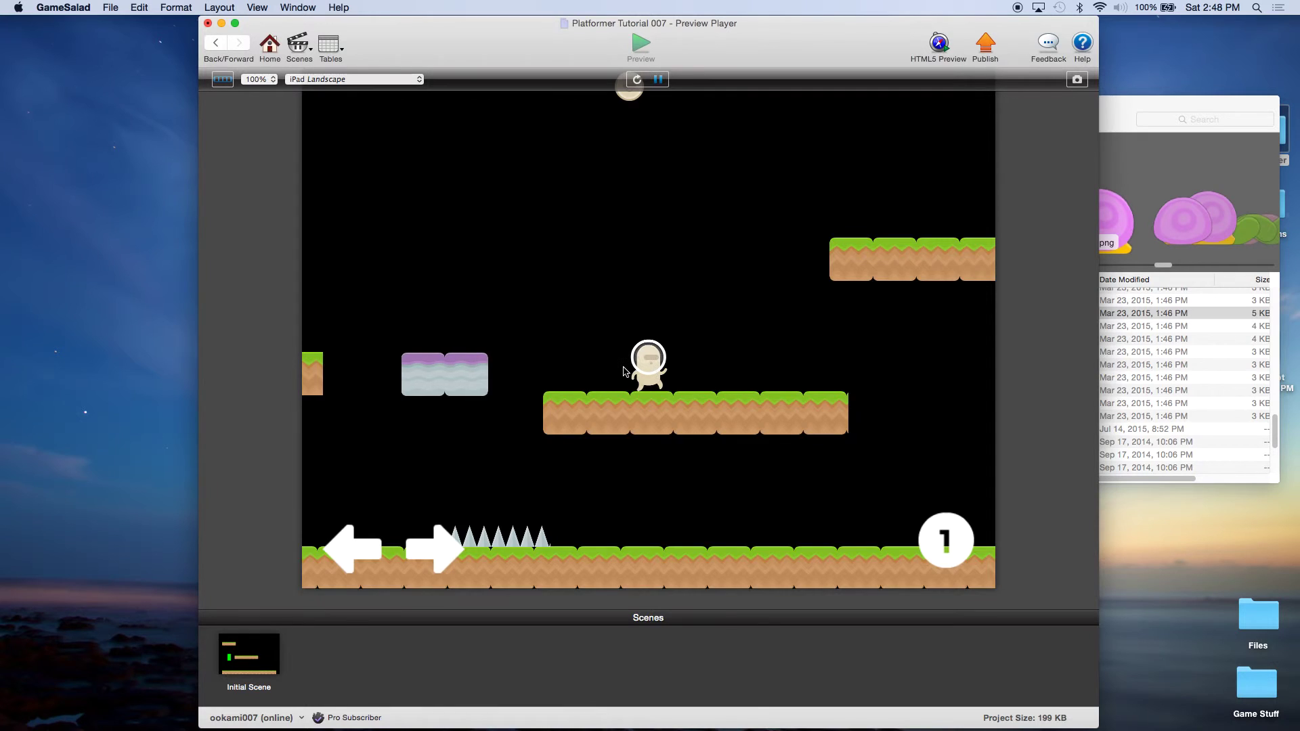
key("Left")
key("Right")
key("Left")
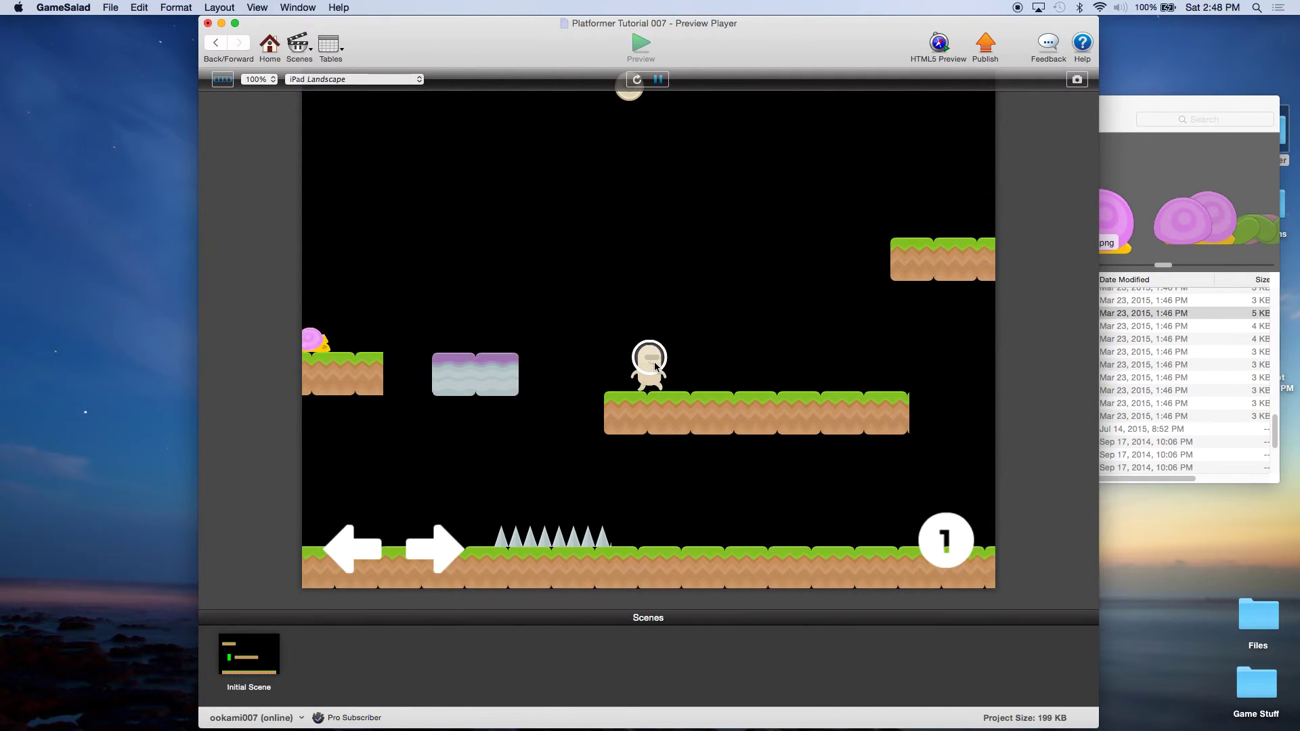
key("Right")
key("Left")
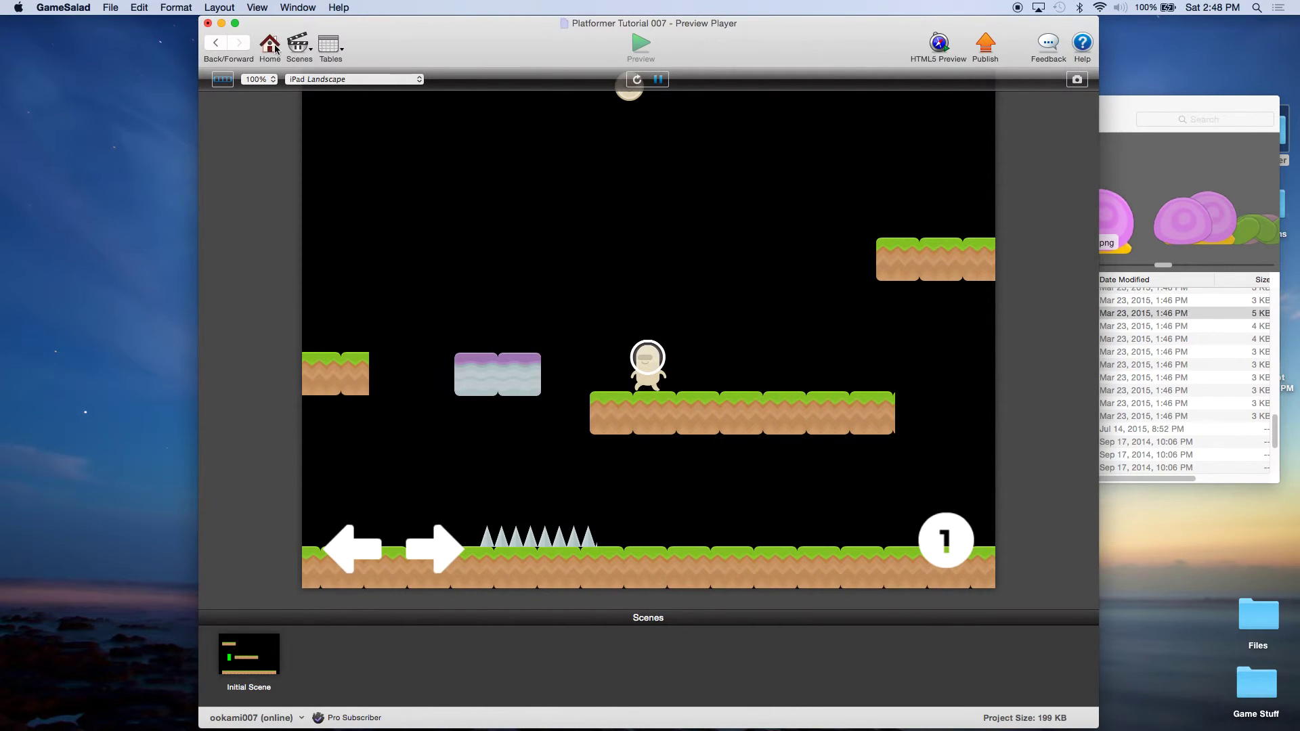
In playerImage's Jump or Animate rule, add a Change Image to alienBeige_walk1 under the nested rule's Otherwise, and save the project
left_click(217, 43)
double_click(414, 136)
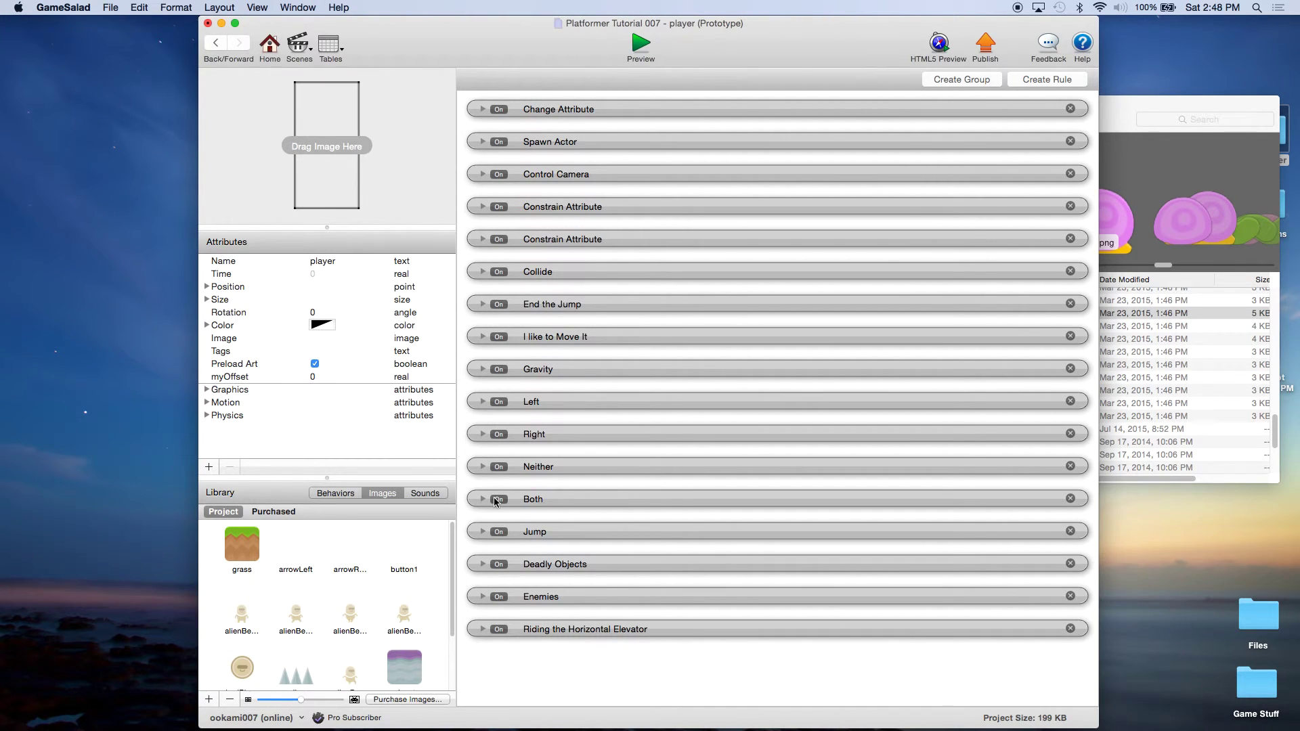
left_click(270, 45)
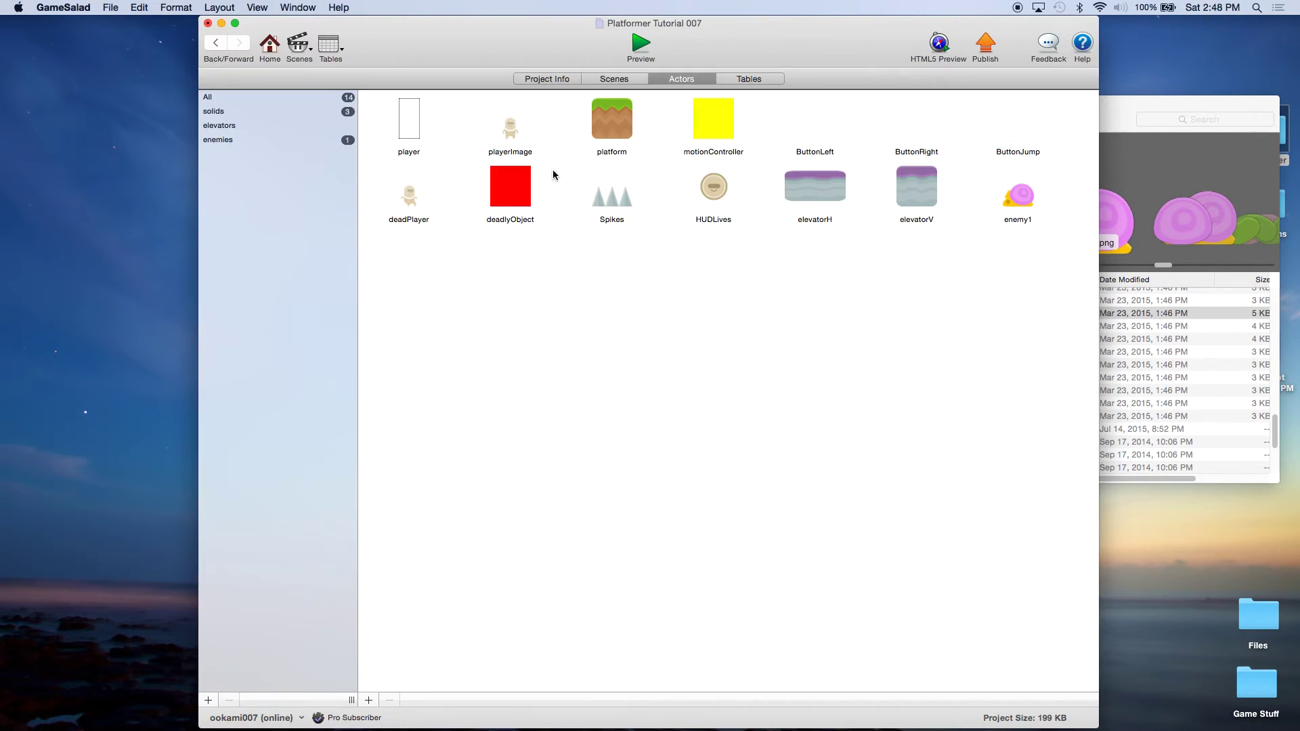
double_click(511, 136)
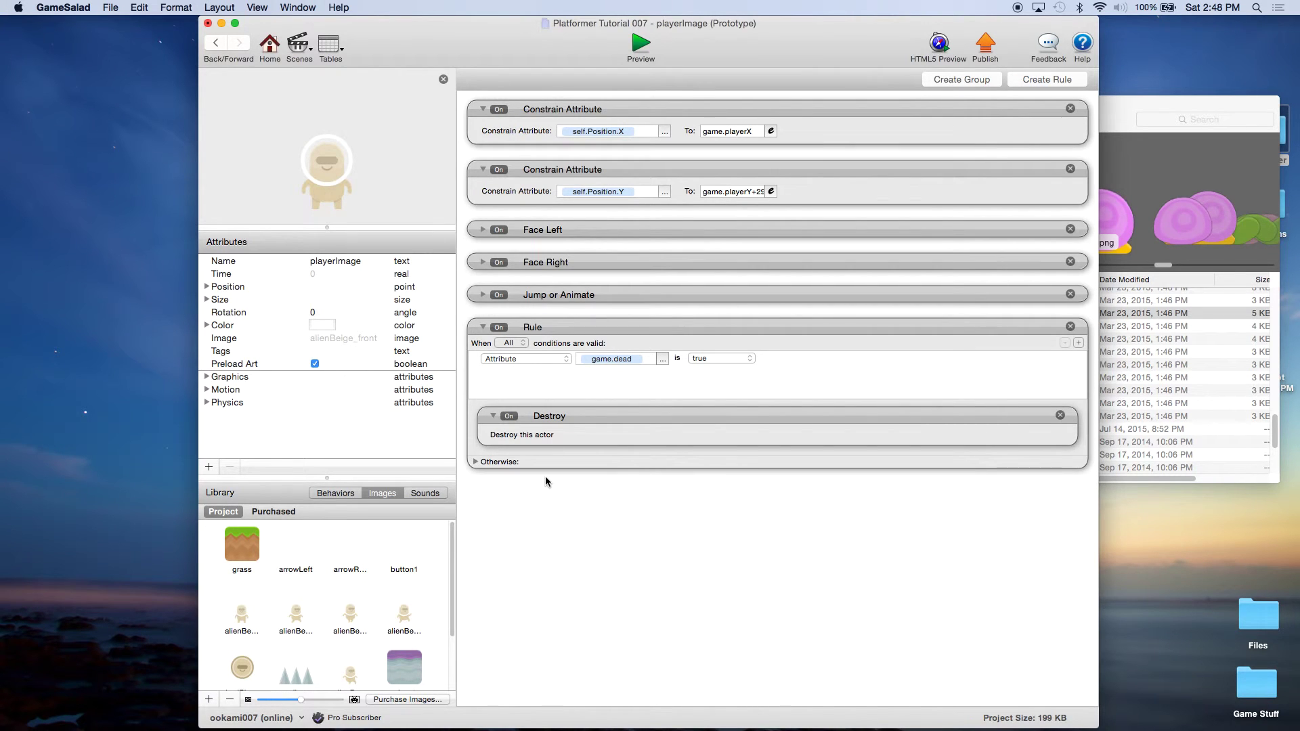
left_click(483, 295)
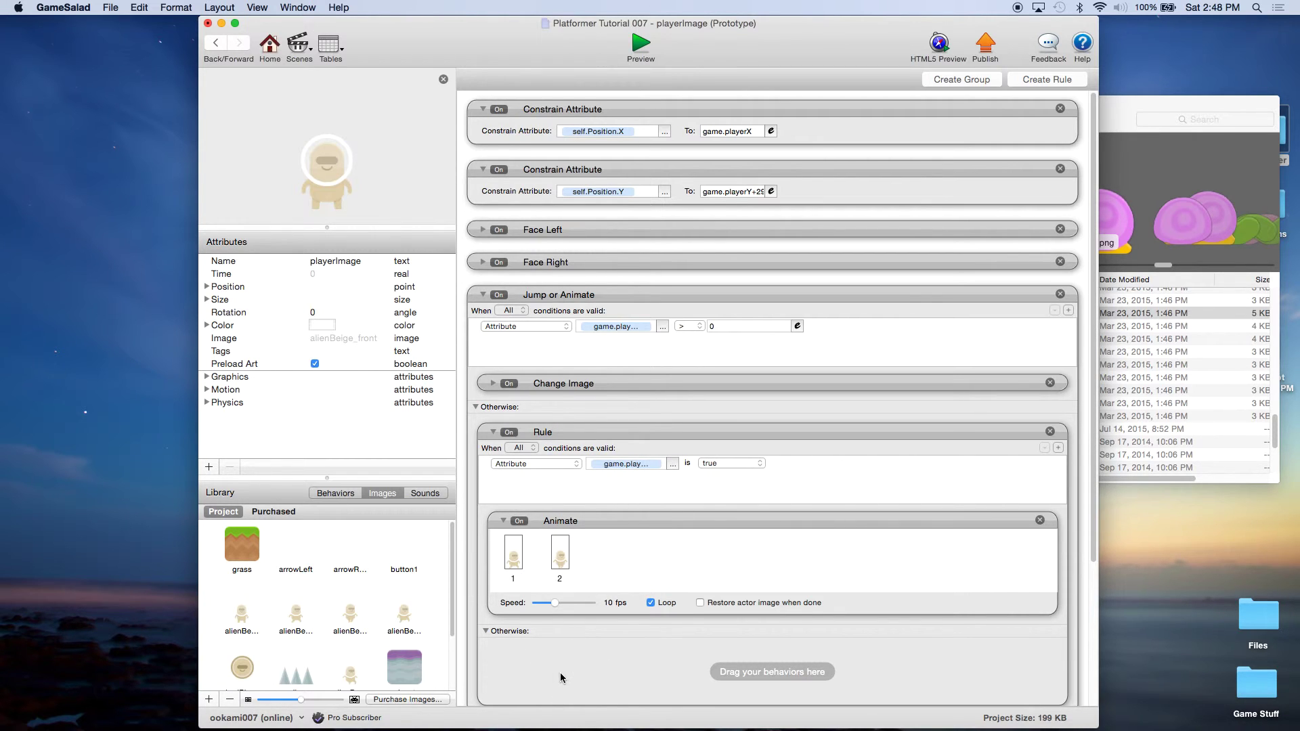
scroll(561, 677, "down", 3)
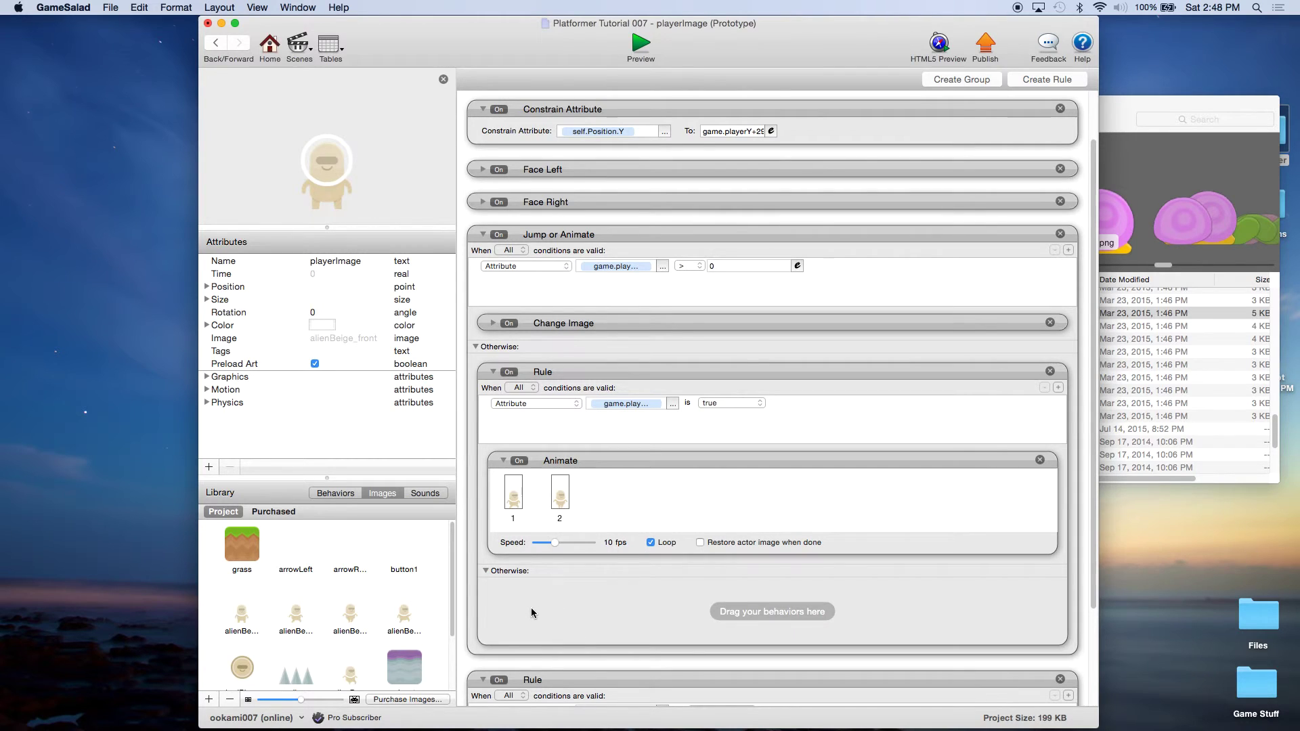
left_click(295, 613)
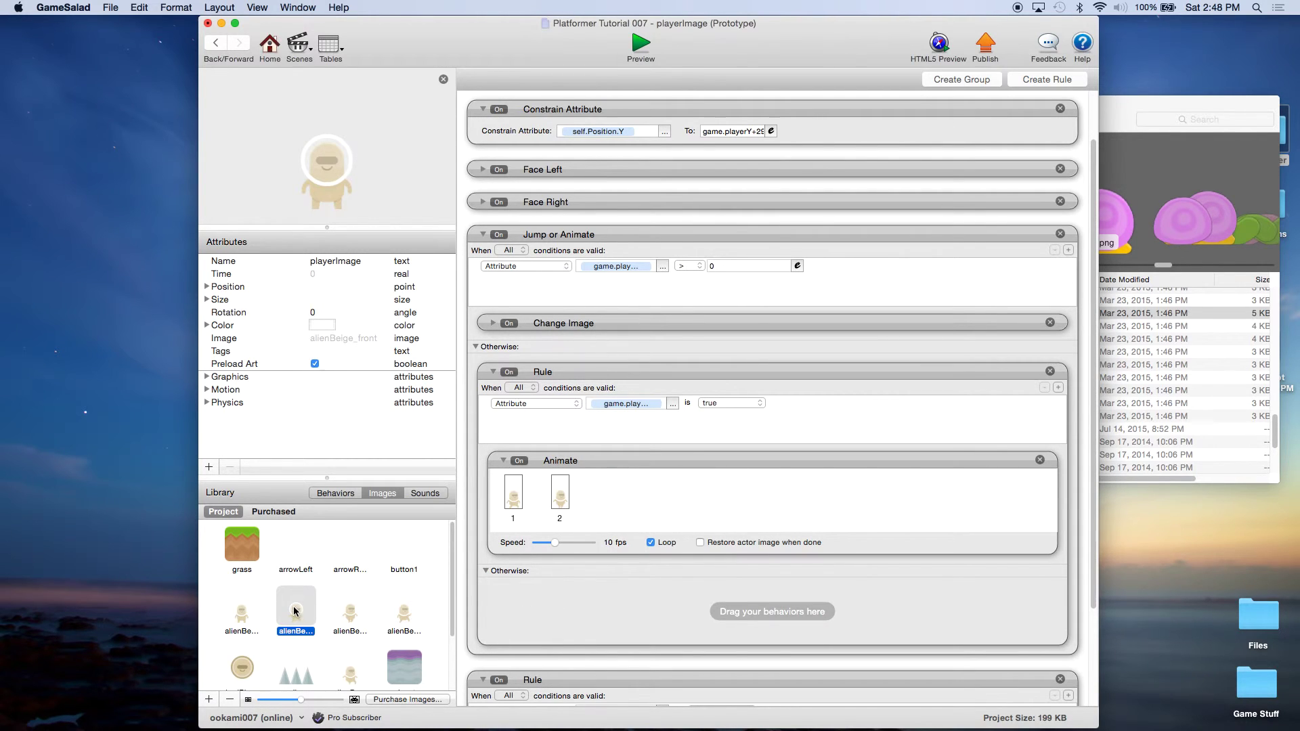
left_click_drag(295, 612, 539, 613)
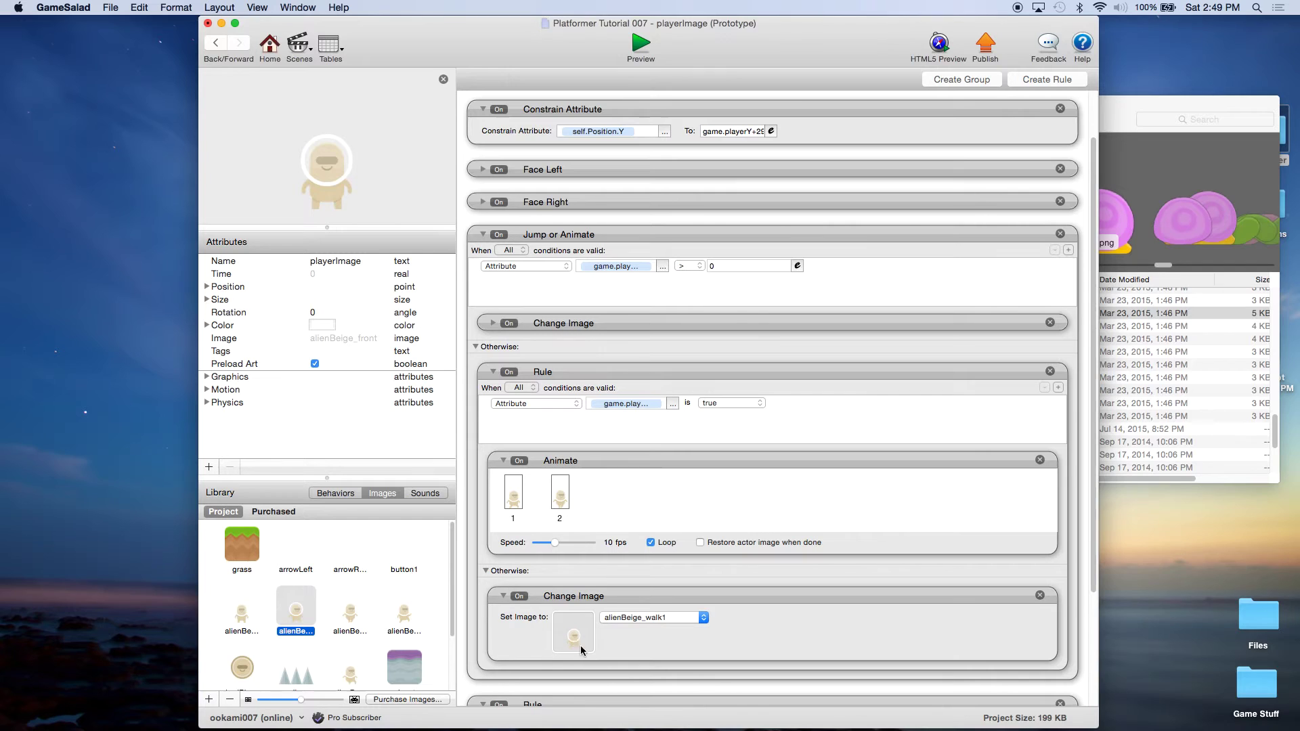
left_click(110, 8)
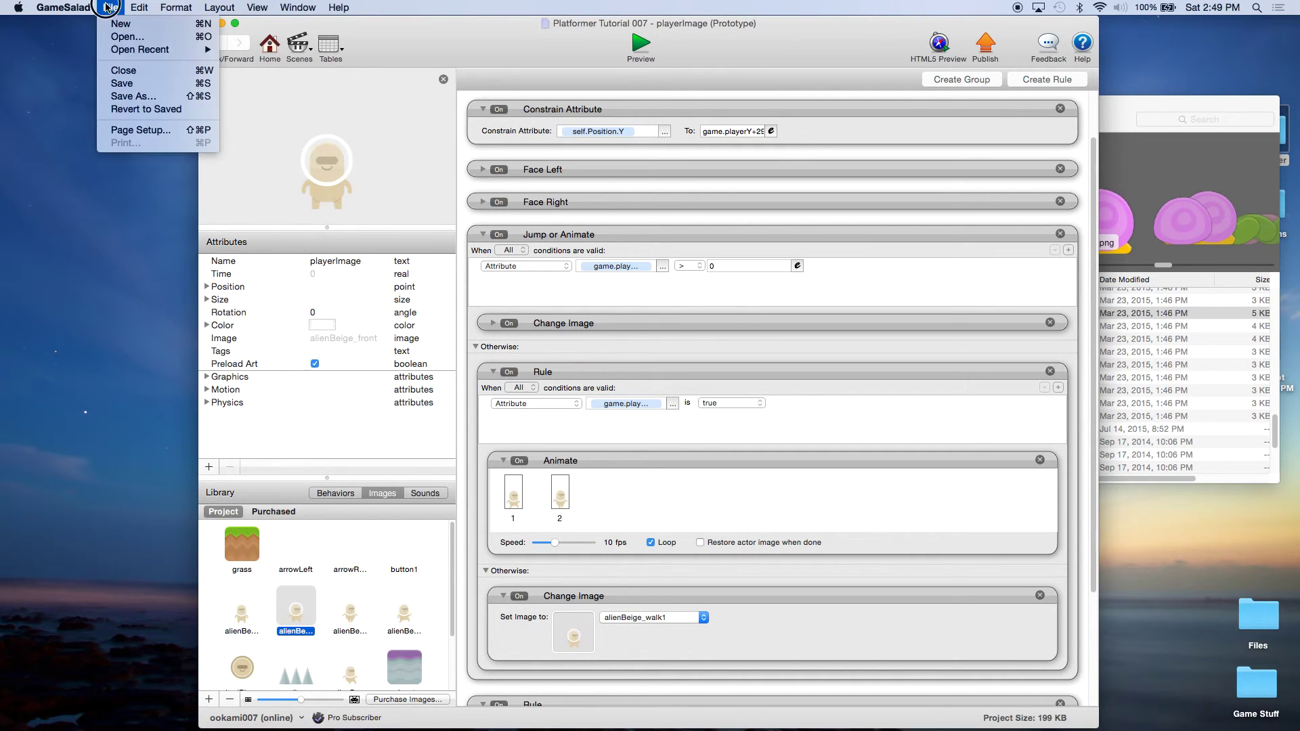
left_click(119, 84)
Preview the game and jump the player over the snail and elevator to the far platform to check its image when landing
left_click(641, 45)
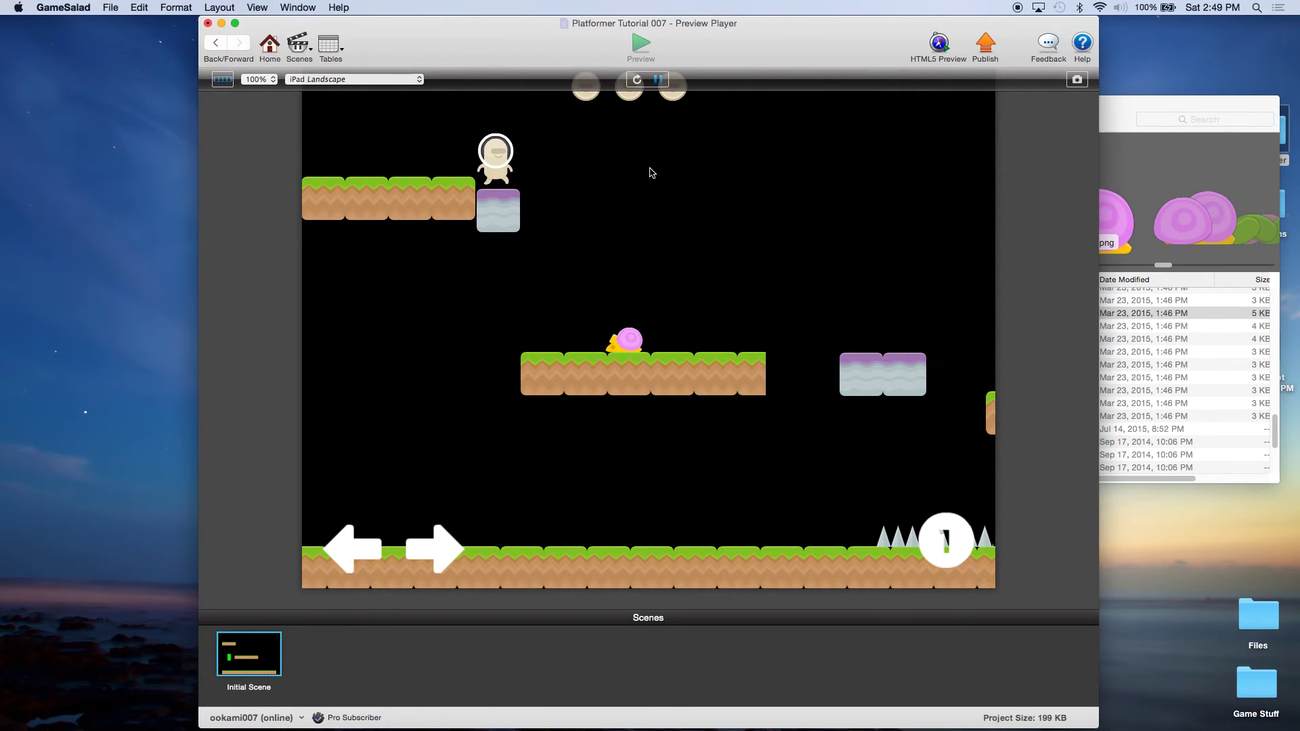
key("Up")
key("Right")
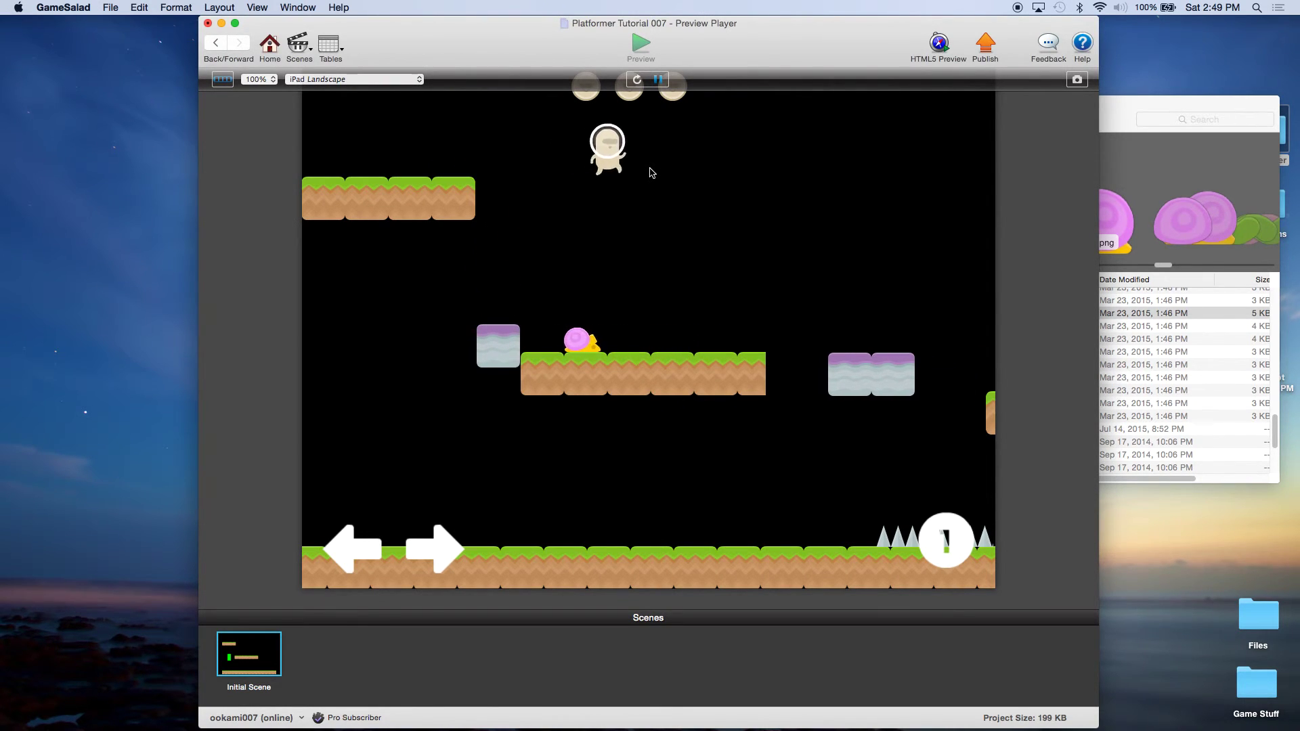
key("Up")
key("Right")
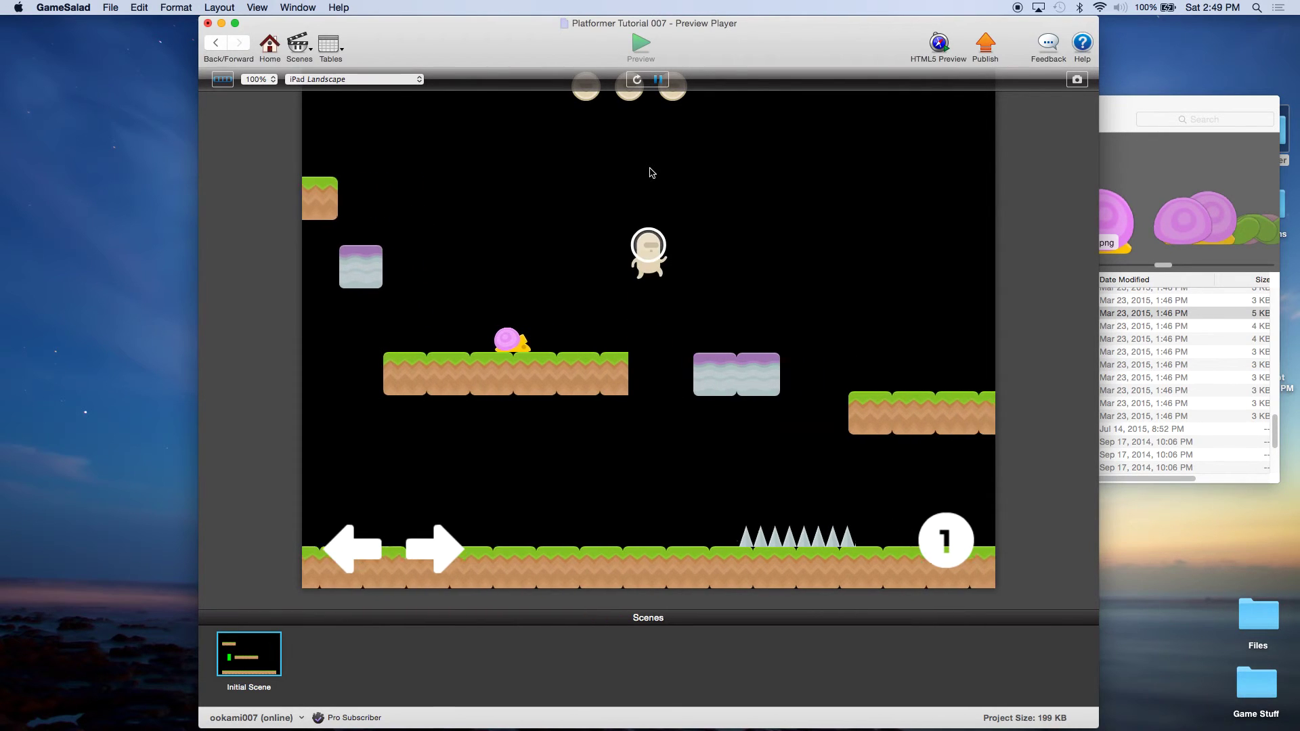
key("Up")
key("Right")
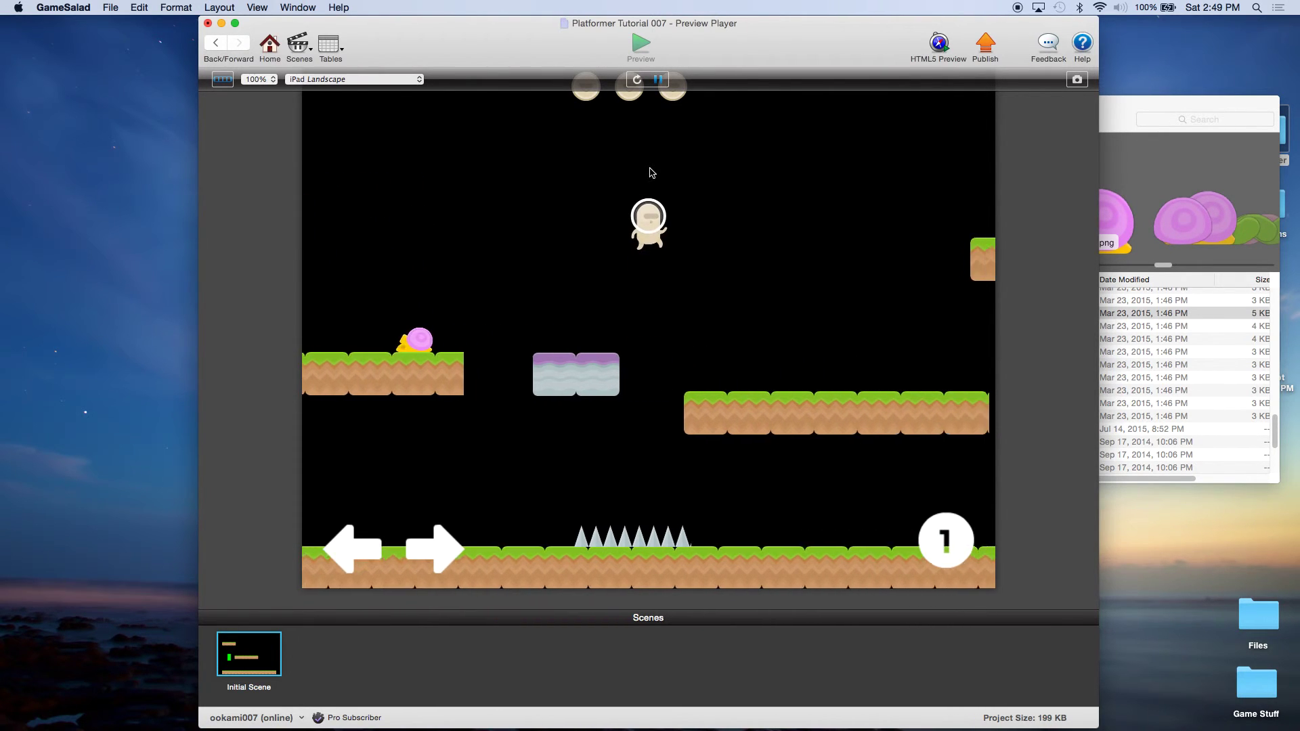
key("Right")
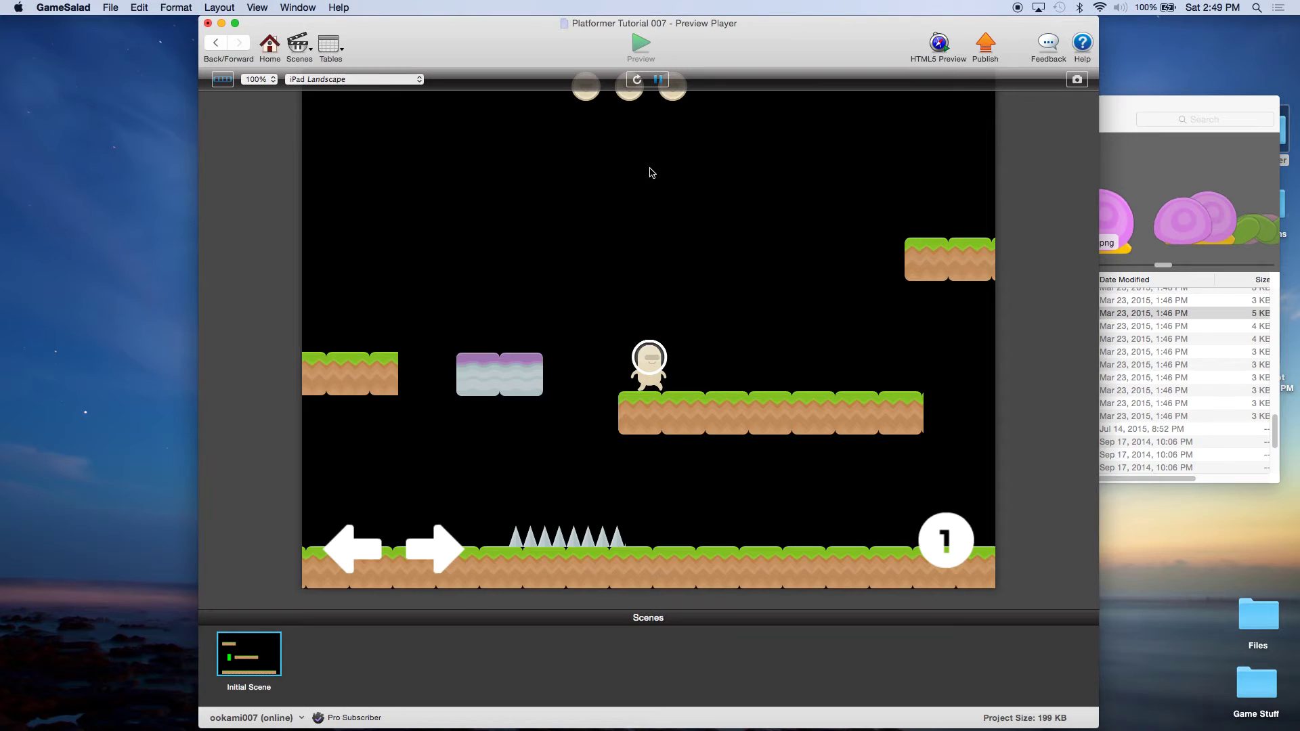
Jump and walk the player back and forth on the platform beyond the horizontal elevator to check its standing image in both directions
key("Up")
key("Right")
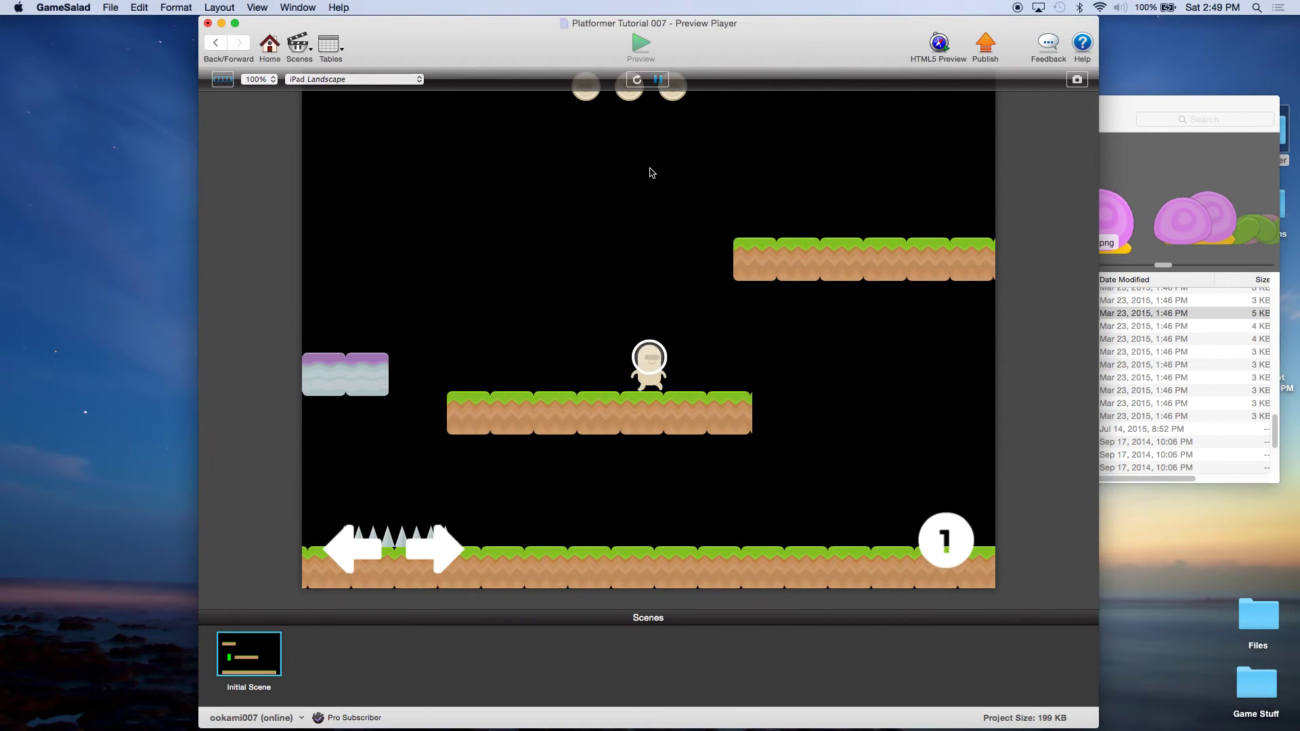
key("Up")
key("Left")
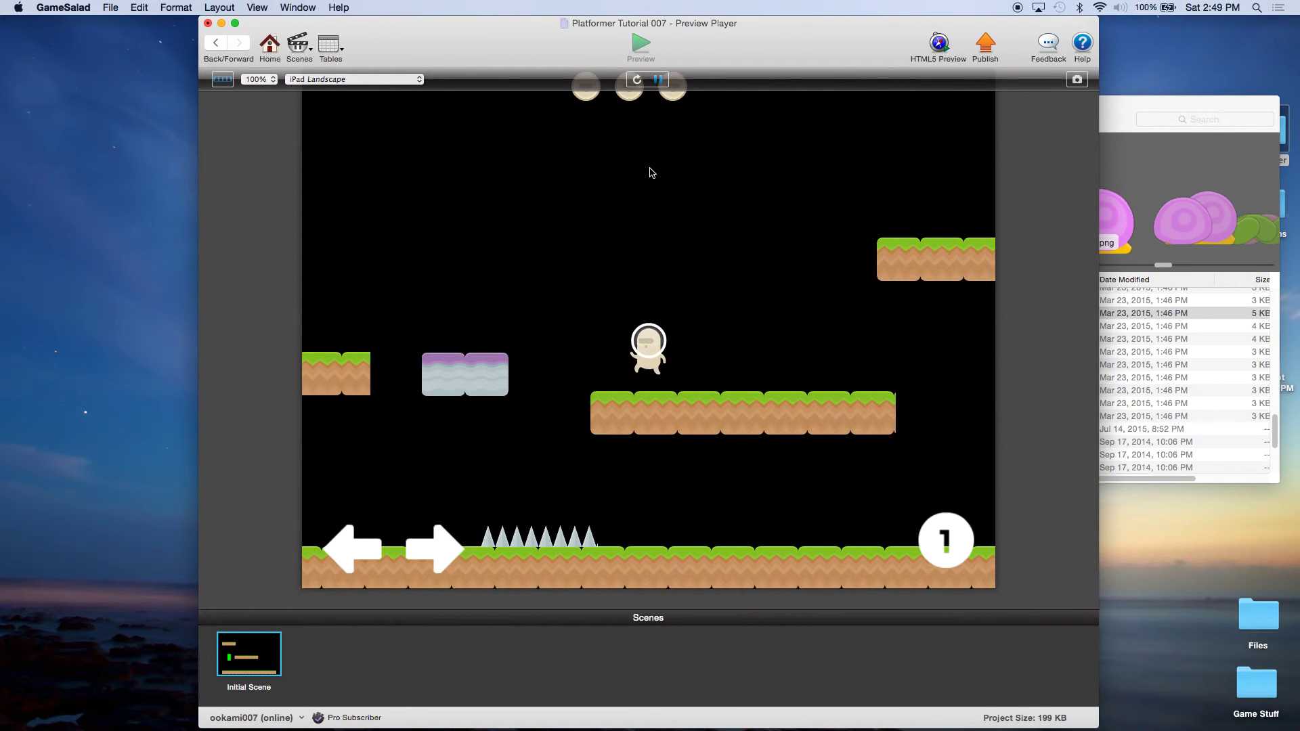
key("Right")
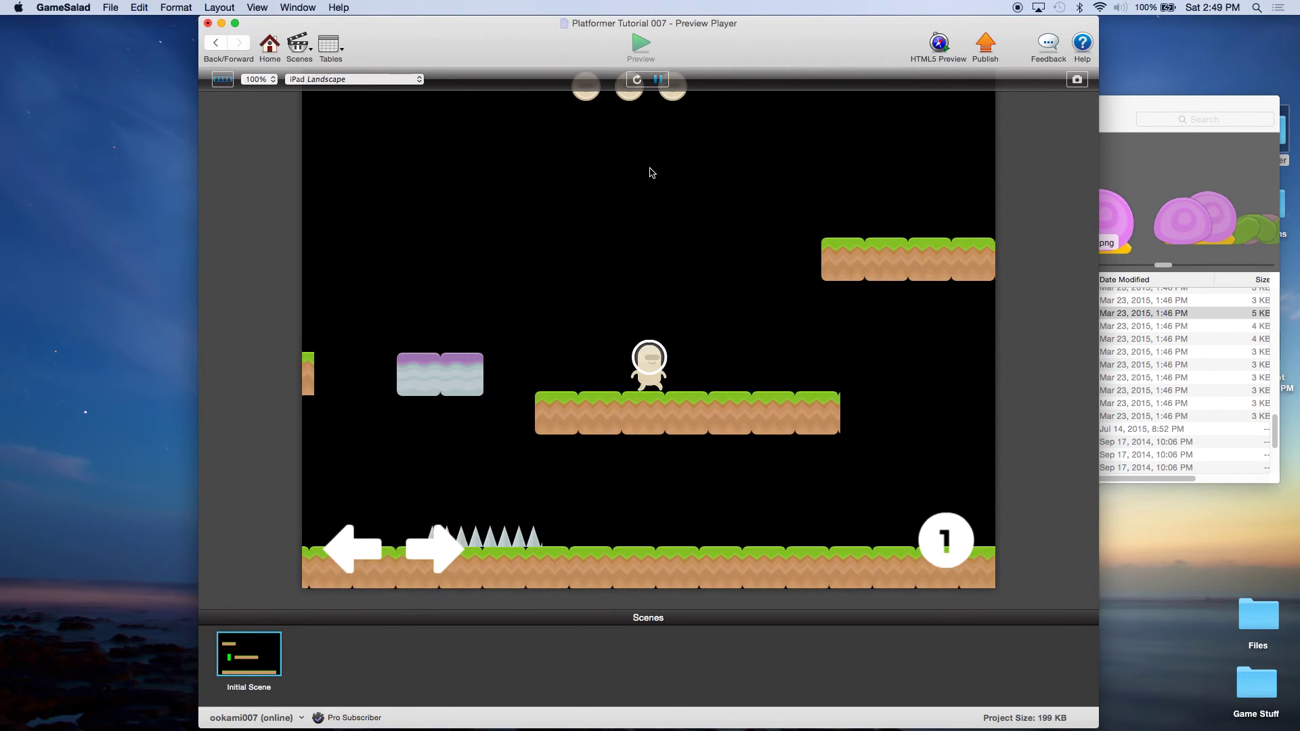
key("Left")
key("Right")
key("Left")
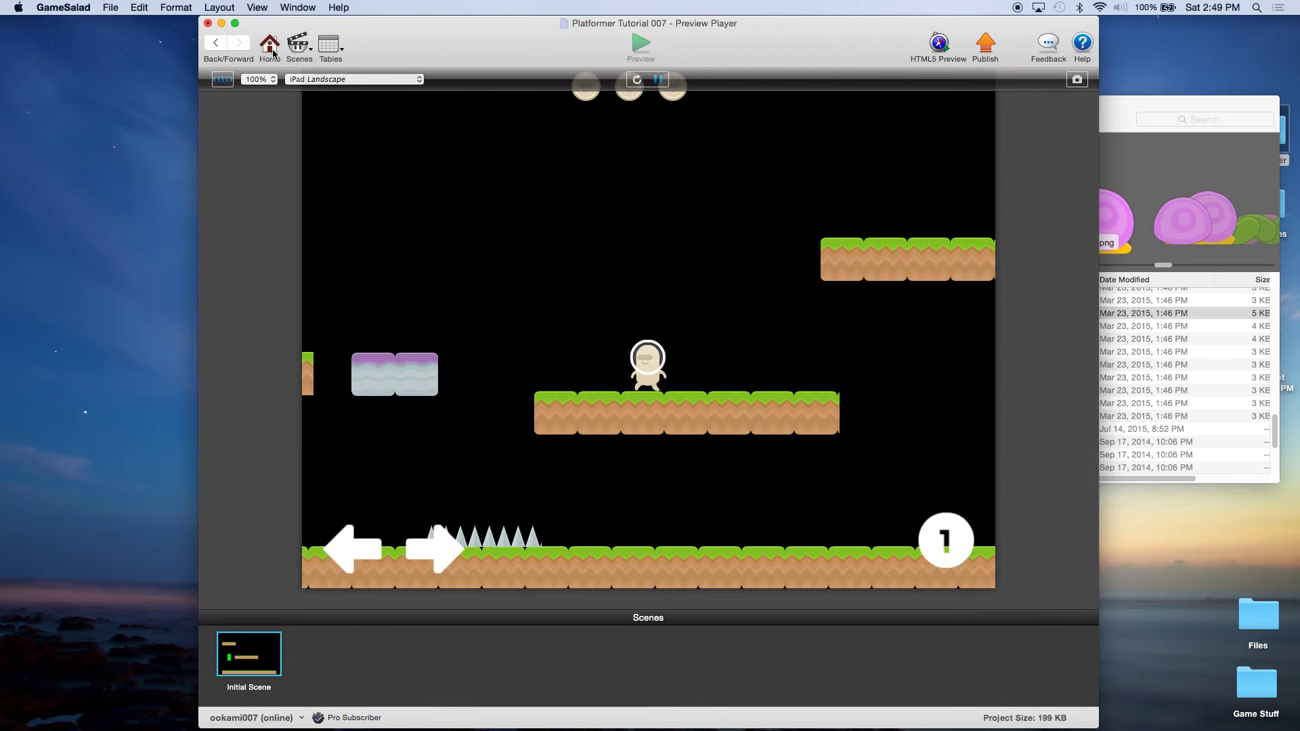
Take the player back across the horizontal elevator and land it on the snail's platform
key("Left")
key("Up")
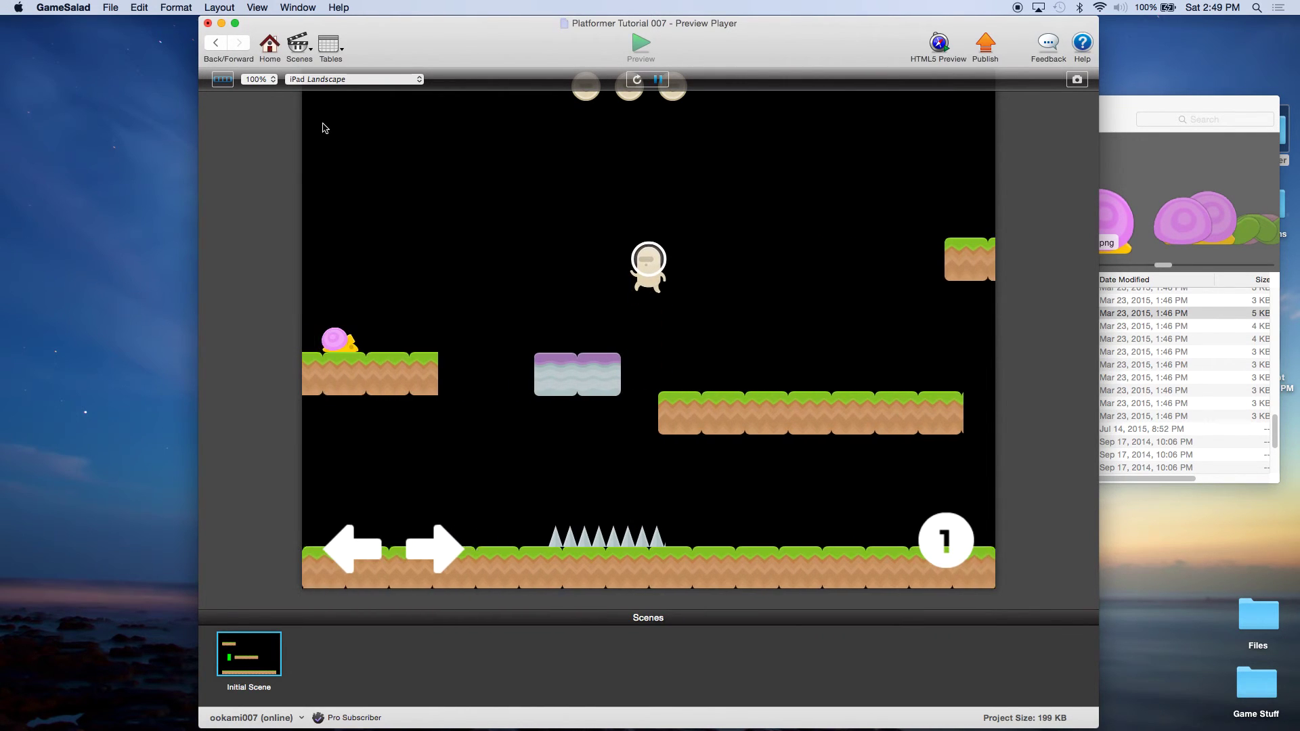
key("Left")
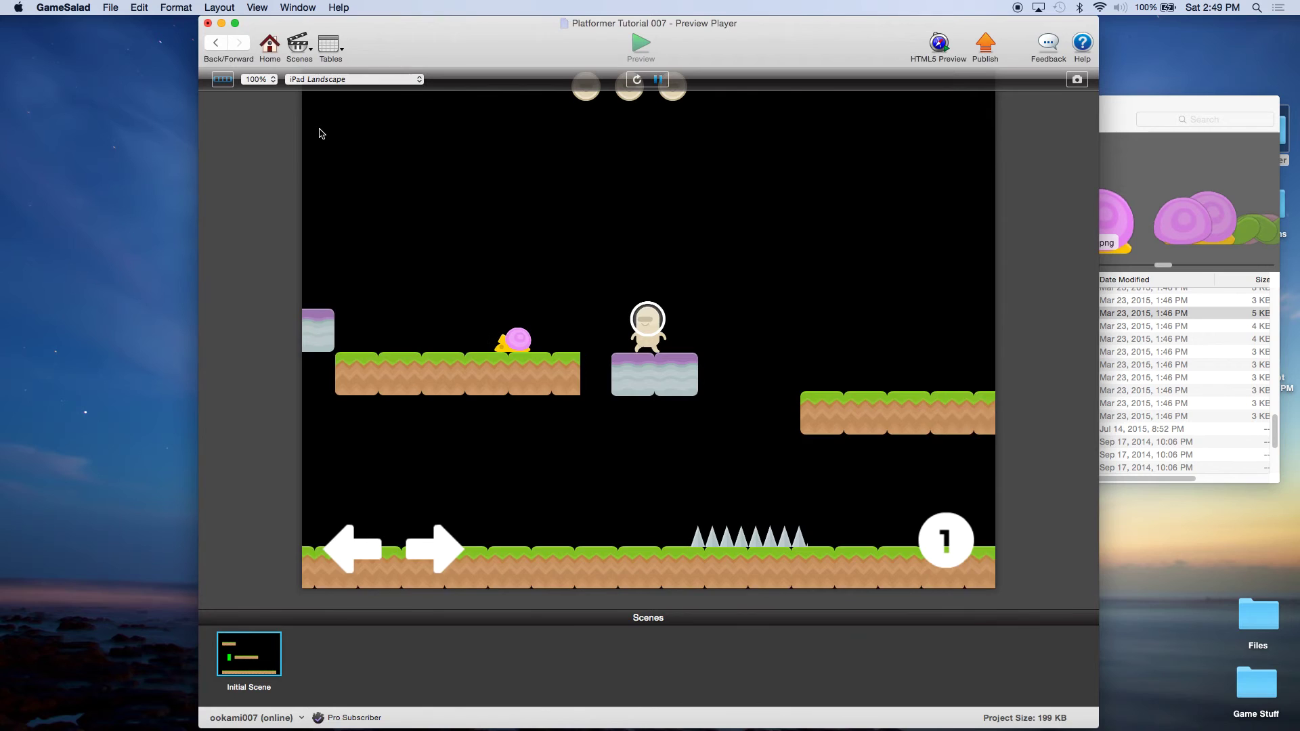
key("Up")
key("Left")
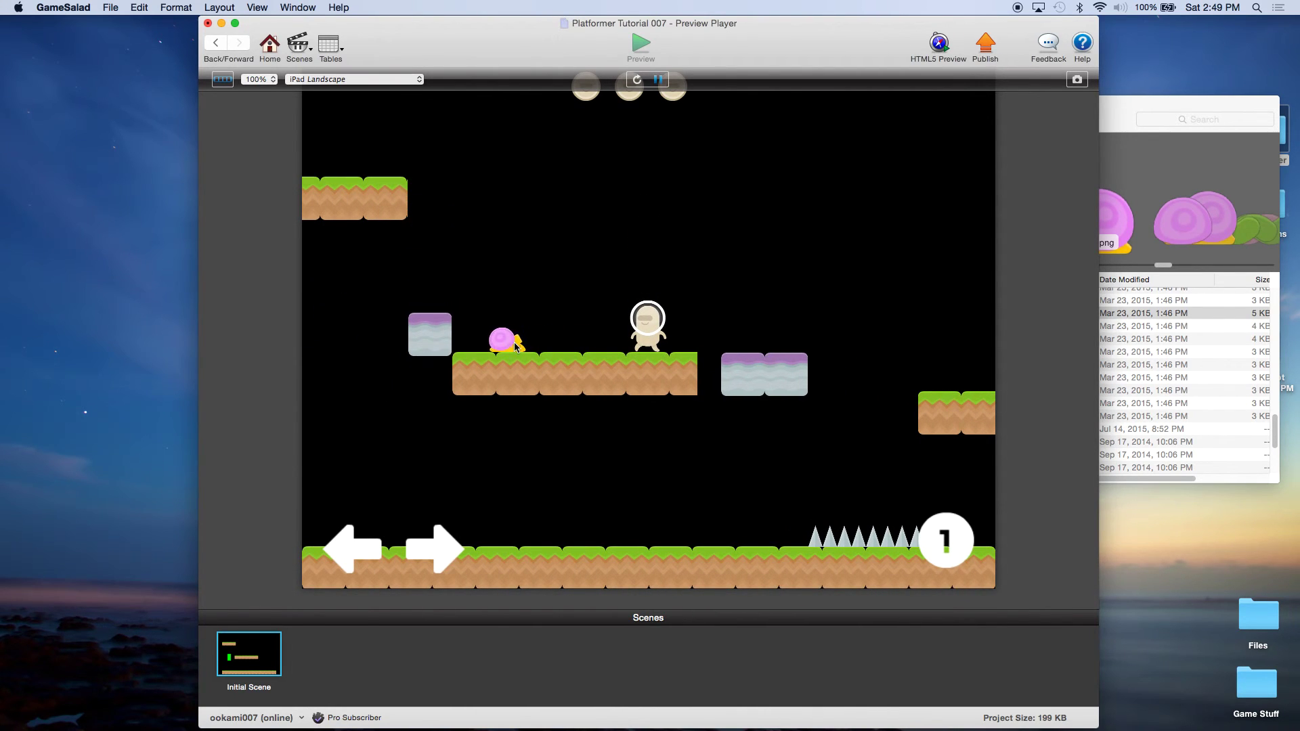
Jump the player back and forth over the patrolling snail, between the vertical and horizontal elevators, to test dodging it
key("Right")
key("Up")
key("Left")
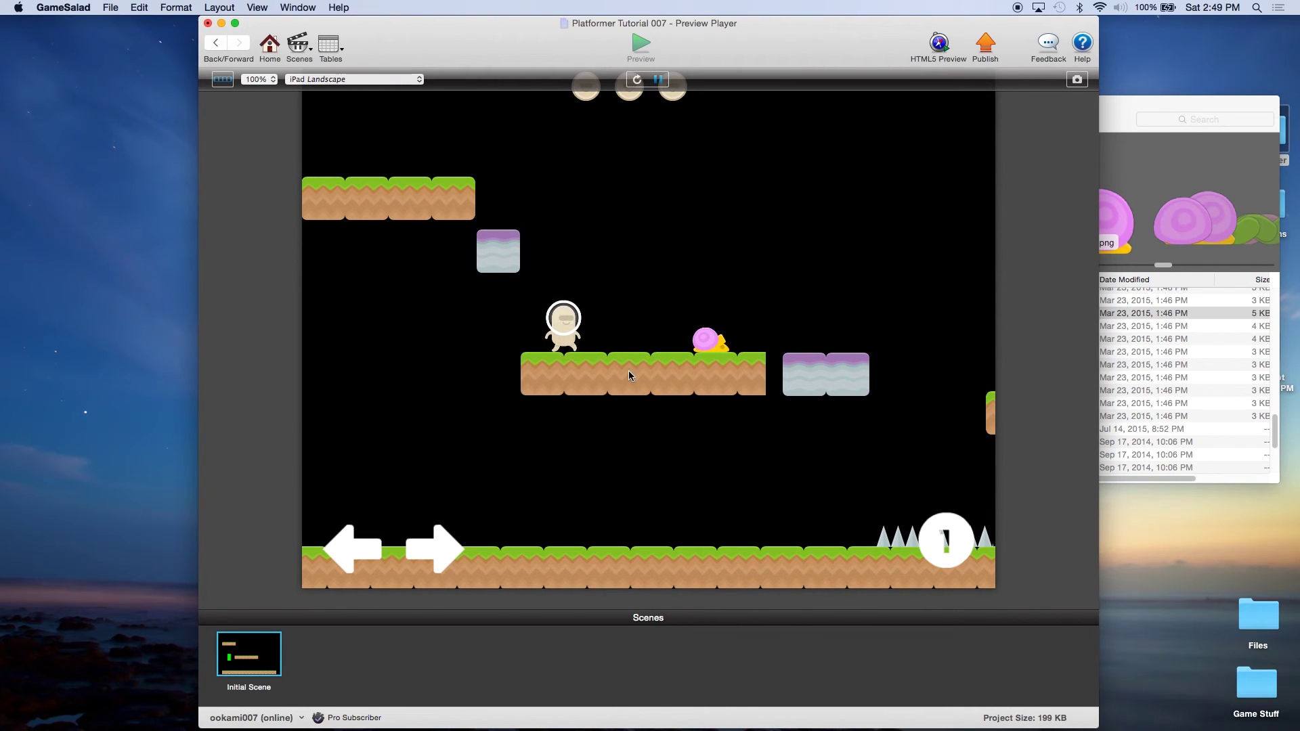
key("Right")
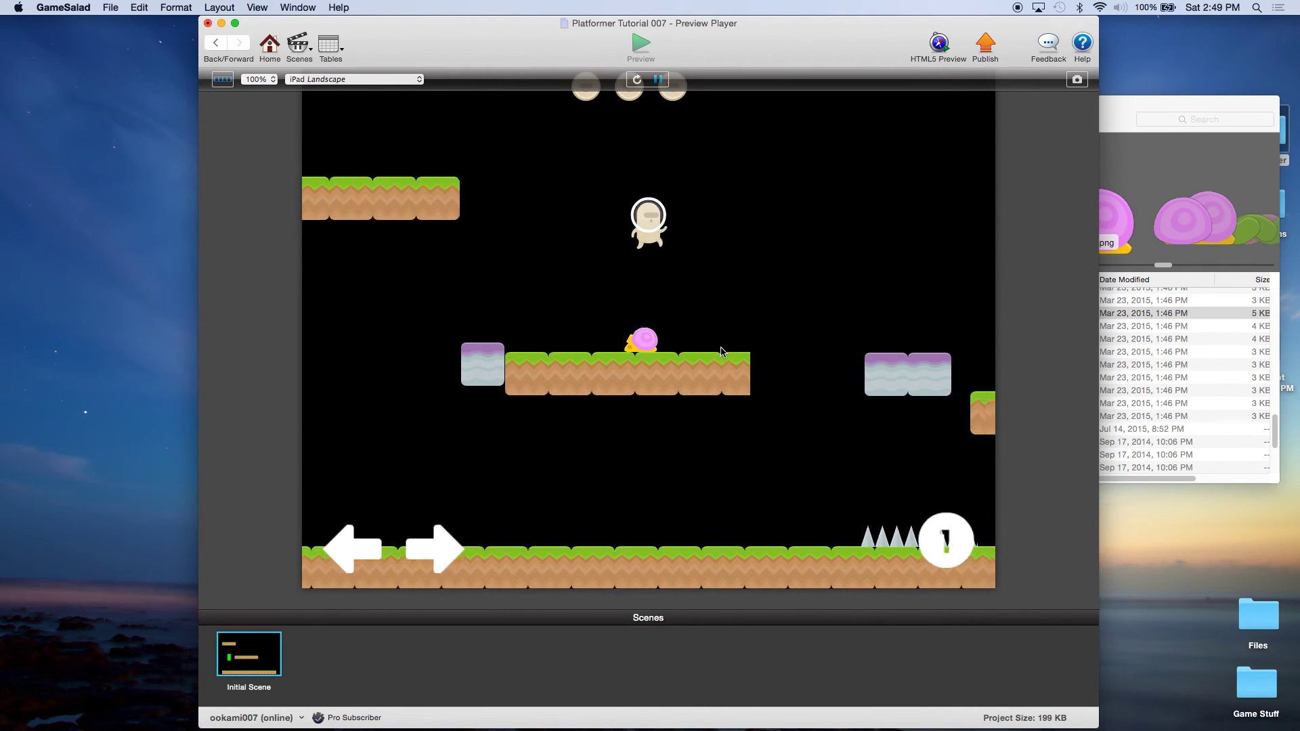
key("Right")
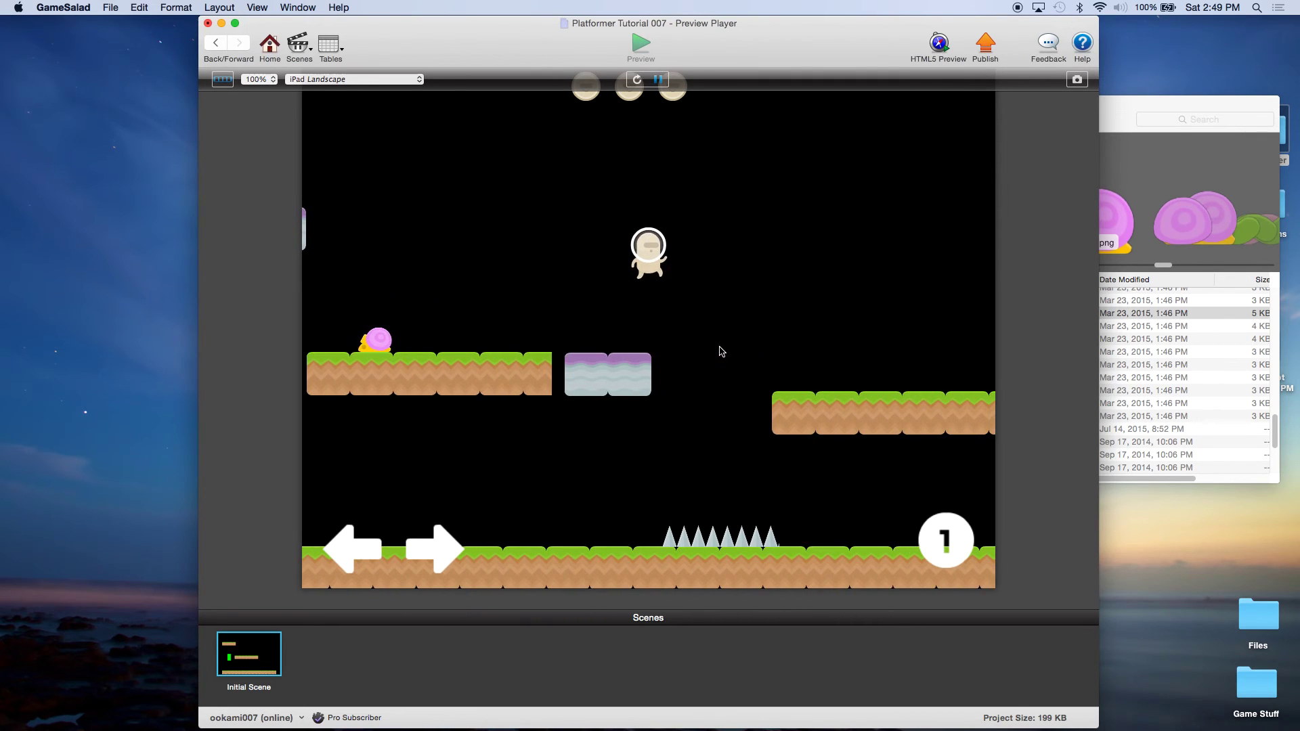
key("Left")
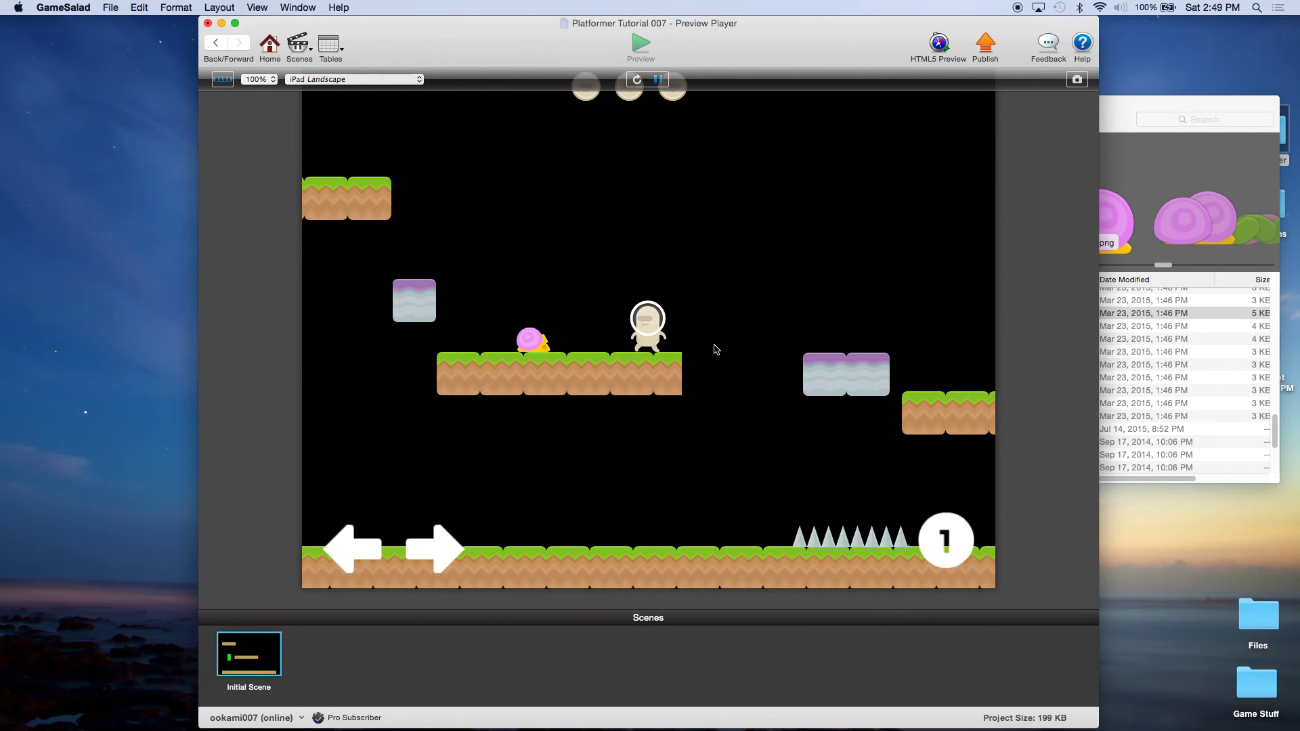
key("Left")
key("Up")
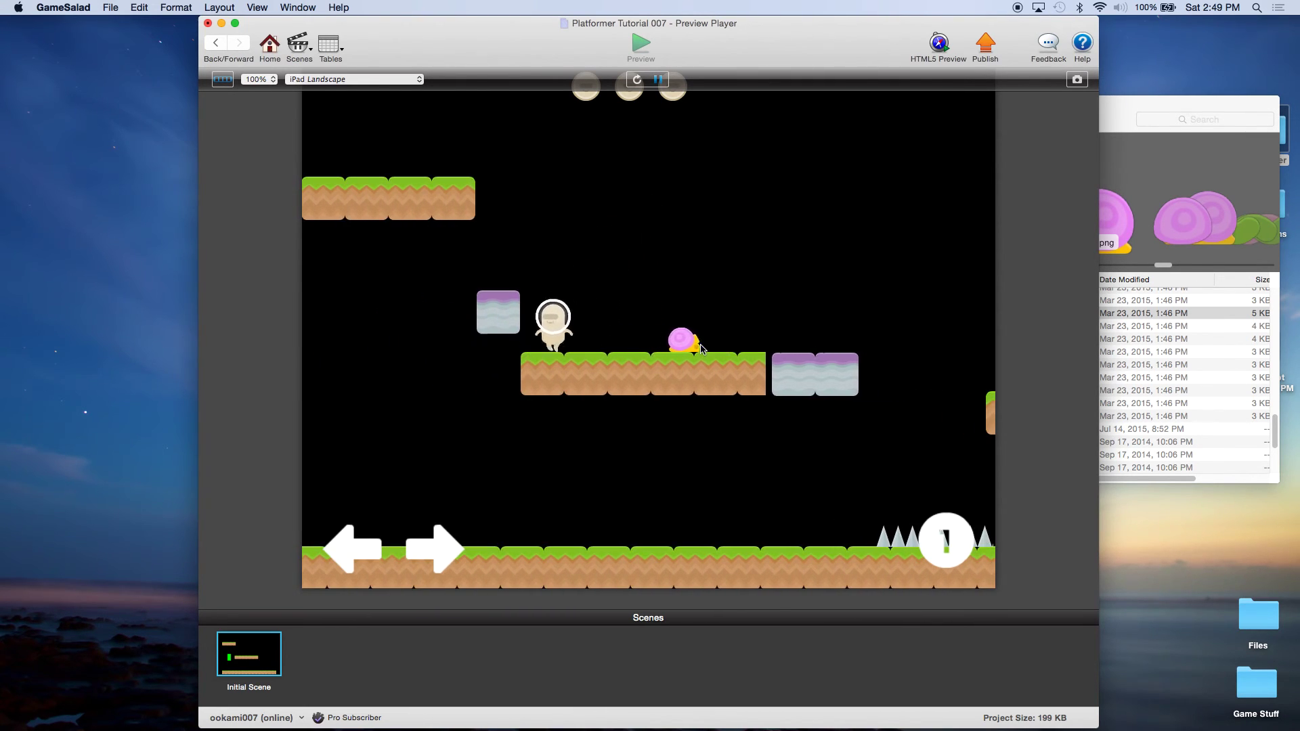
key("Right")
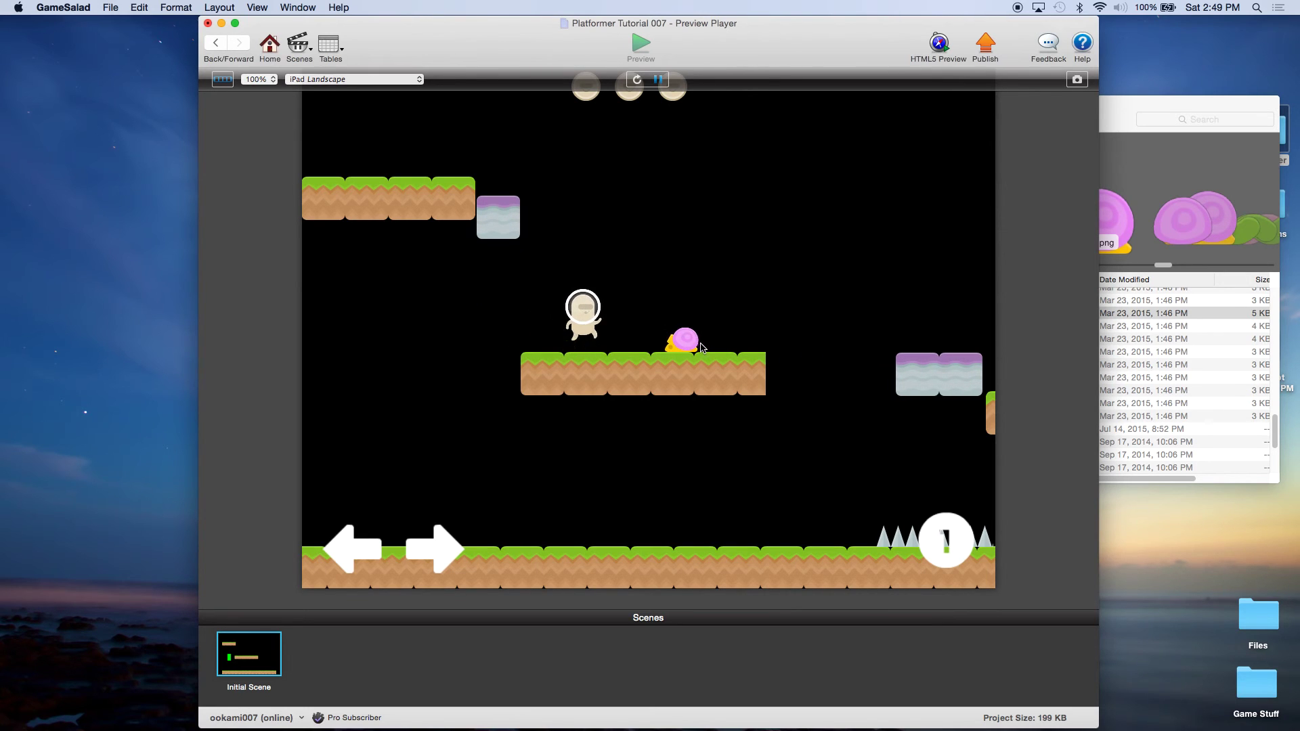
Jump the player off the snail's platform to the ground before the spikes and walk it back and forth to check its standing image
key("Up")
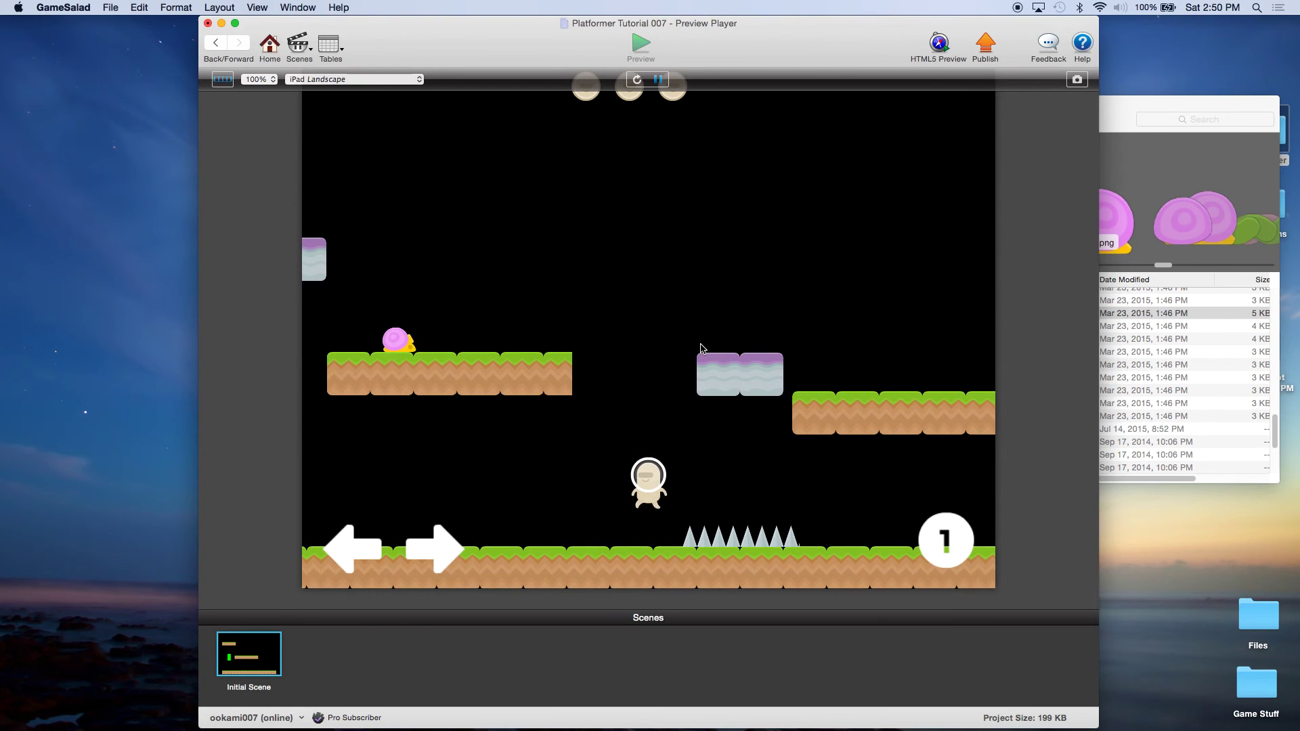
key("Left")
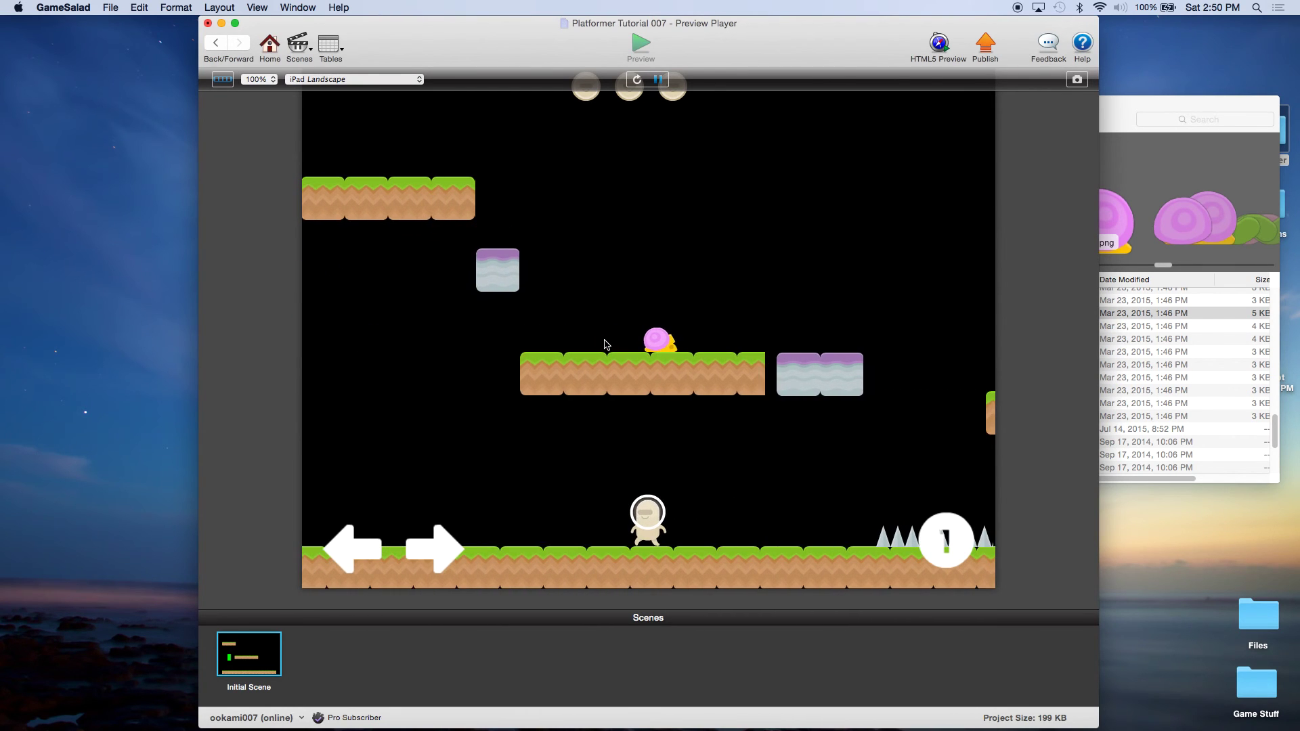
key("Right")
key("Left")
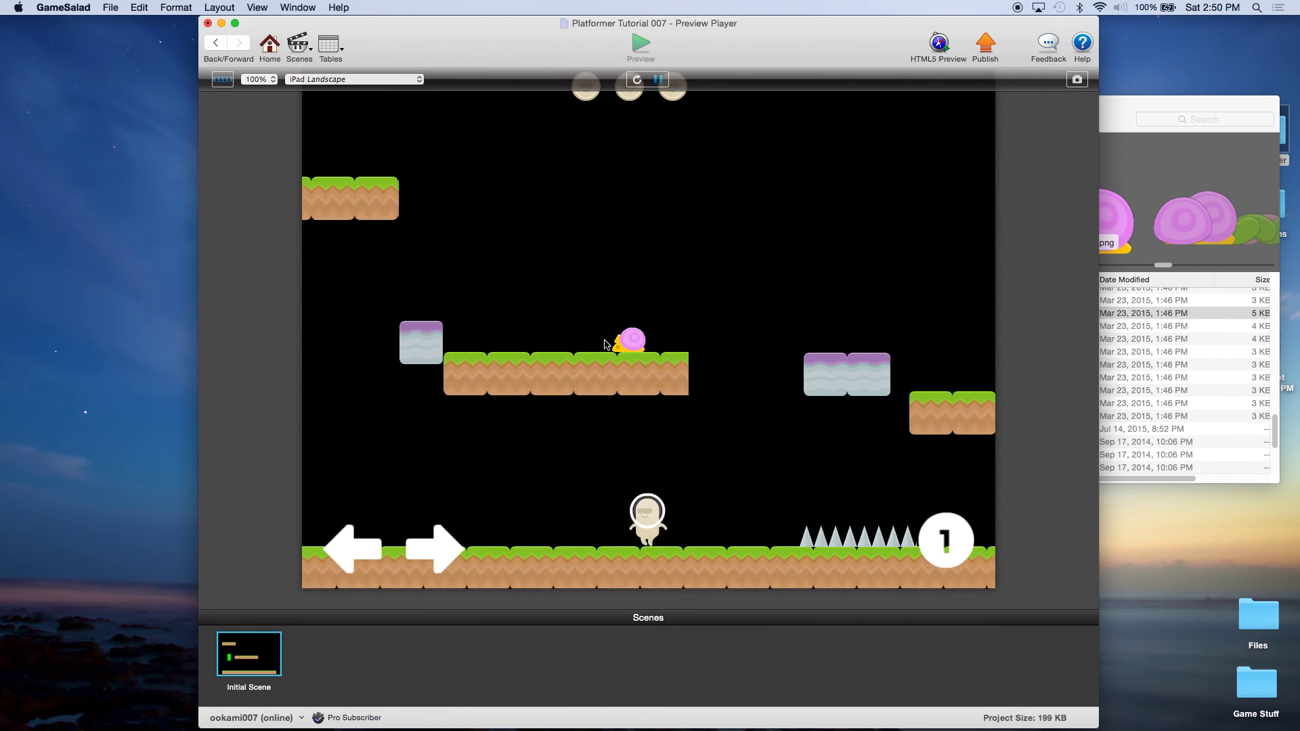
key("Right")
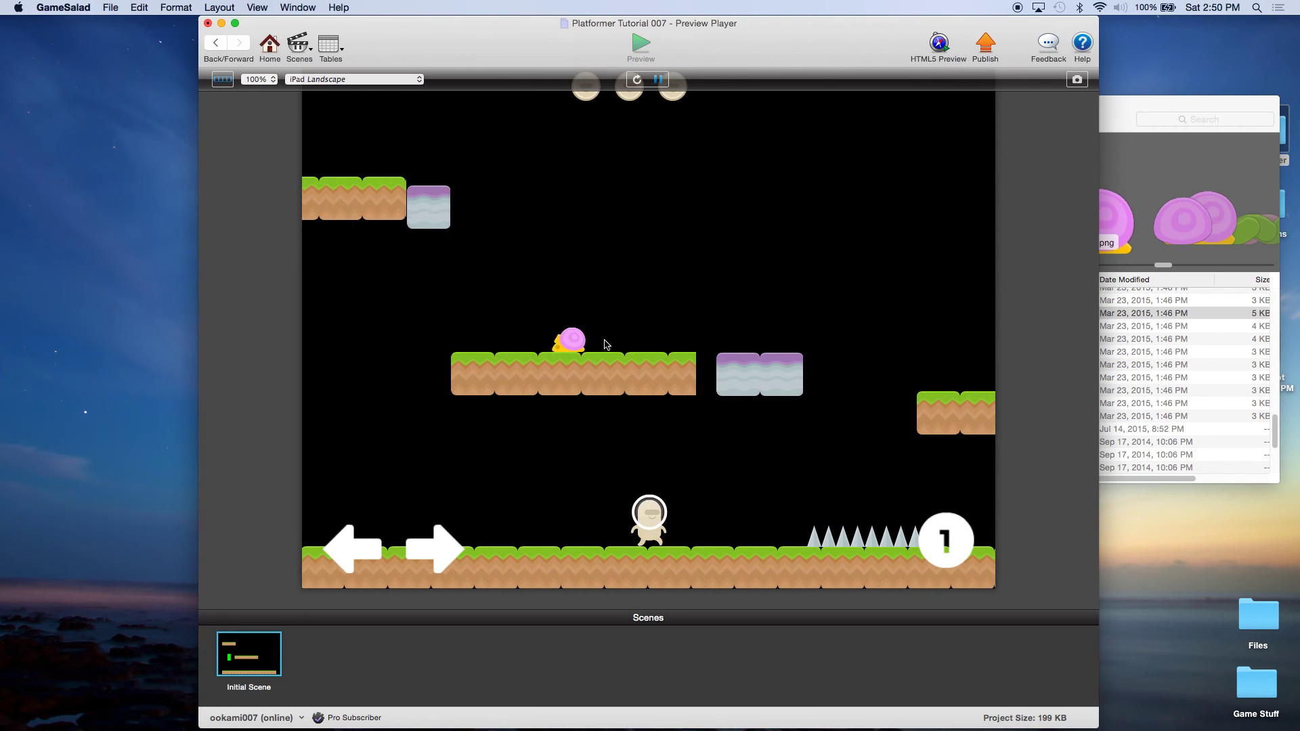